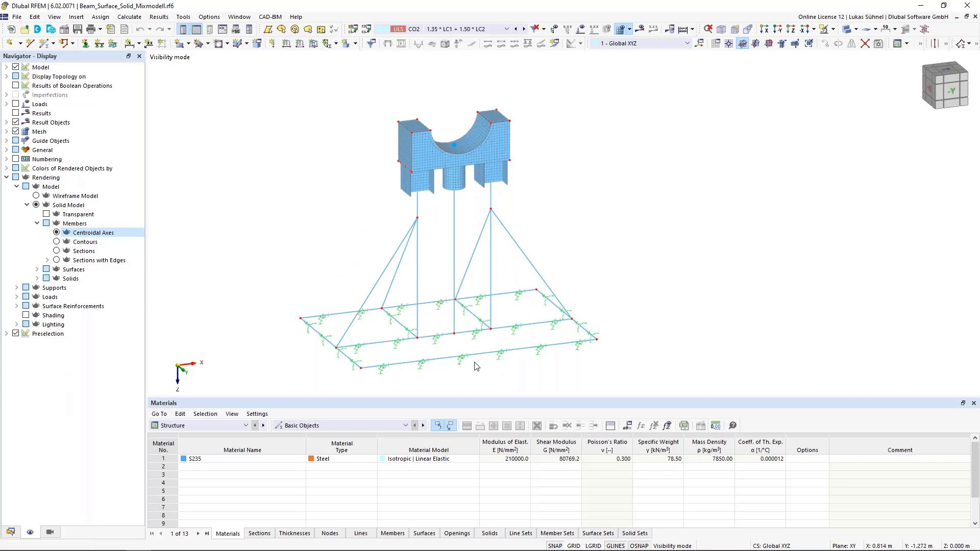
- Compare the full-section rendering of the members with their centroidal axes where they meet the column surfaces
ctrl+middle_drag(477, 366, 489, 368)
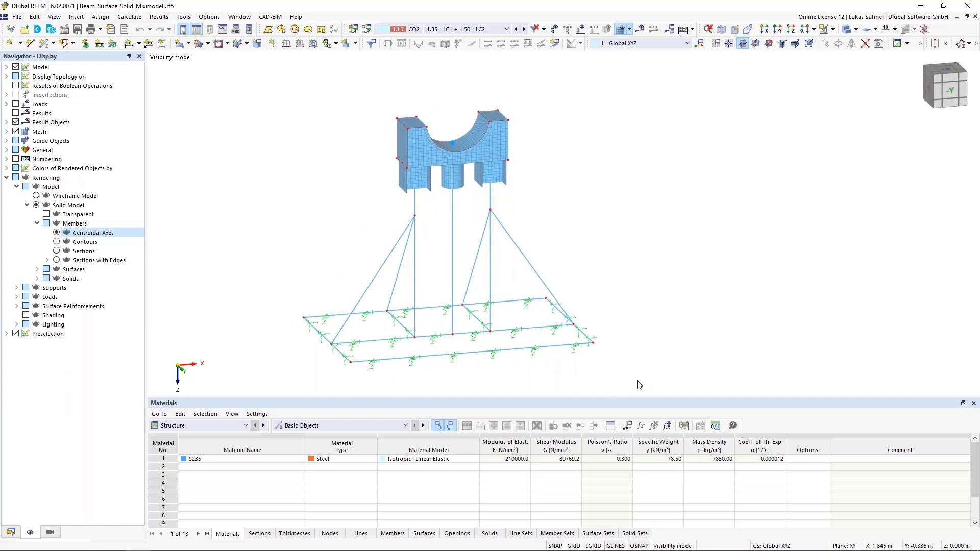
drag(638, 383, 285, 215)
scroll(434, 178, up, 5)
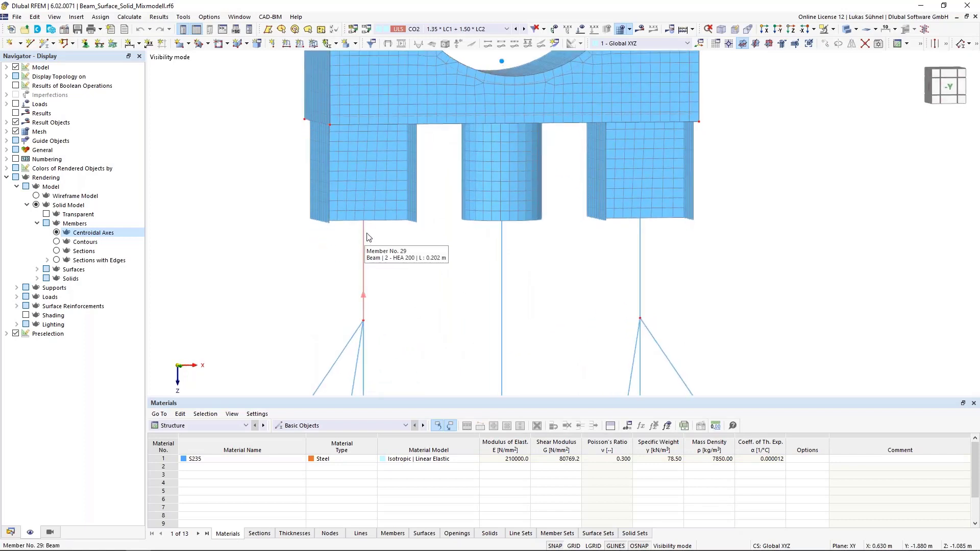
ctrl+middle_drag(442, 154, 470, 128)
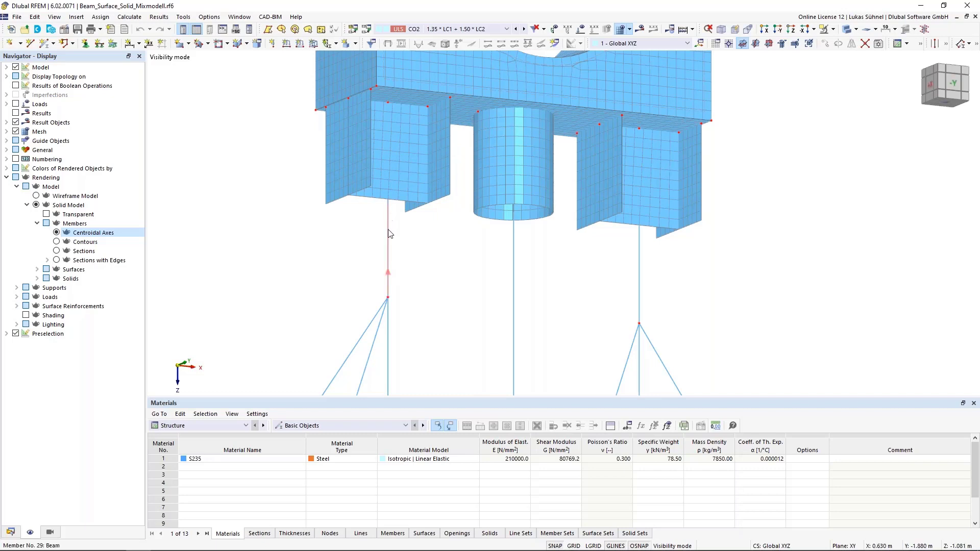
click(57, 250)
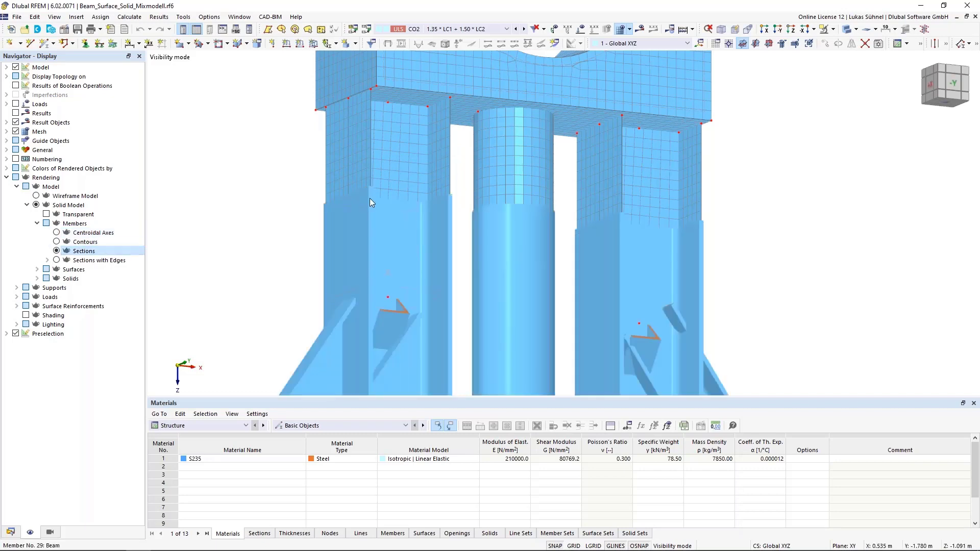
click(56, 232)
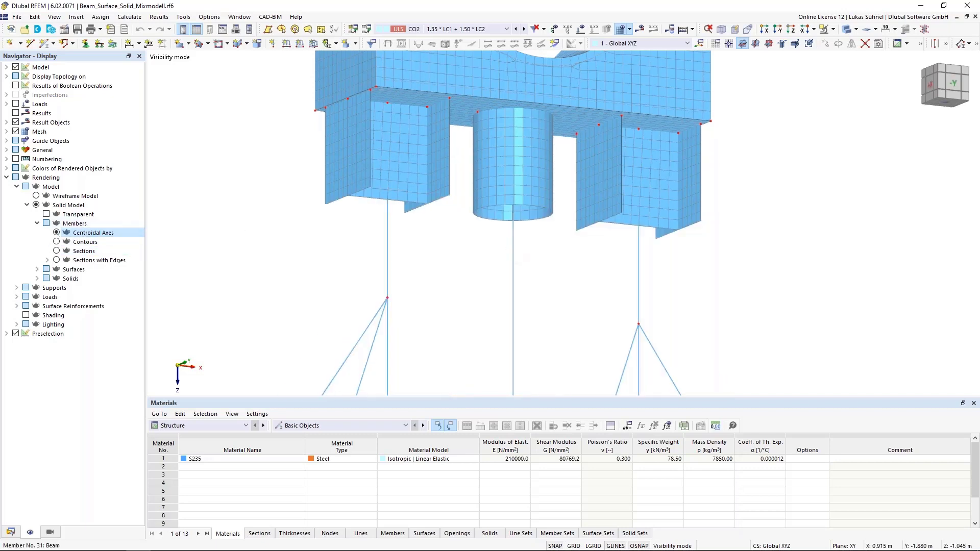
- Locate the Generate Surfaces from Member command for the HEA 200 member below the left column surfaces
ctrl+middle_drag(493, 287, 474, 272)
scroll(475, 271, down, 2)
scroll(431, 151, up, 1)
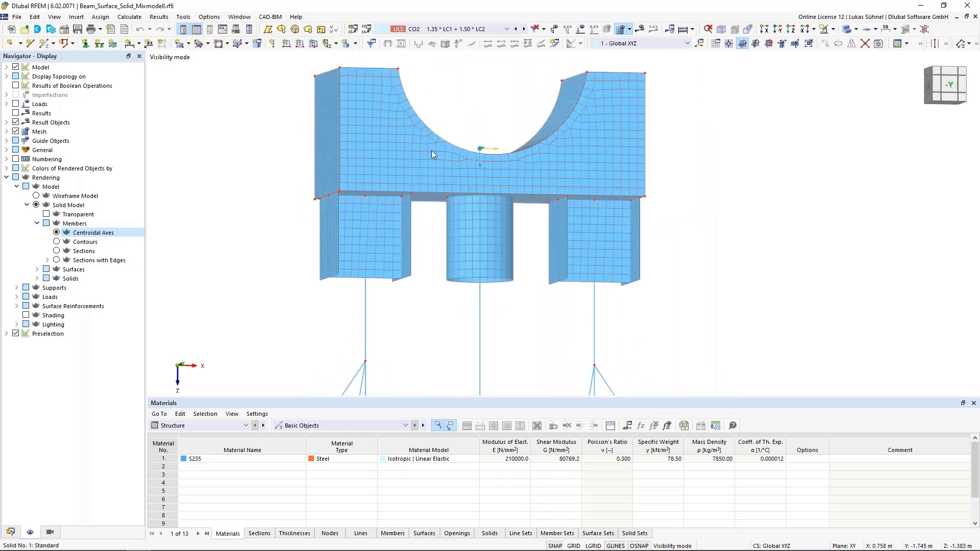
ctrl+middle_drag(424, 145, 480, 286)
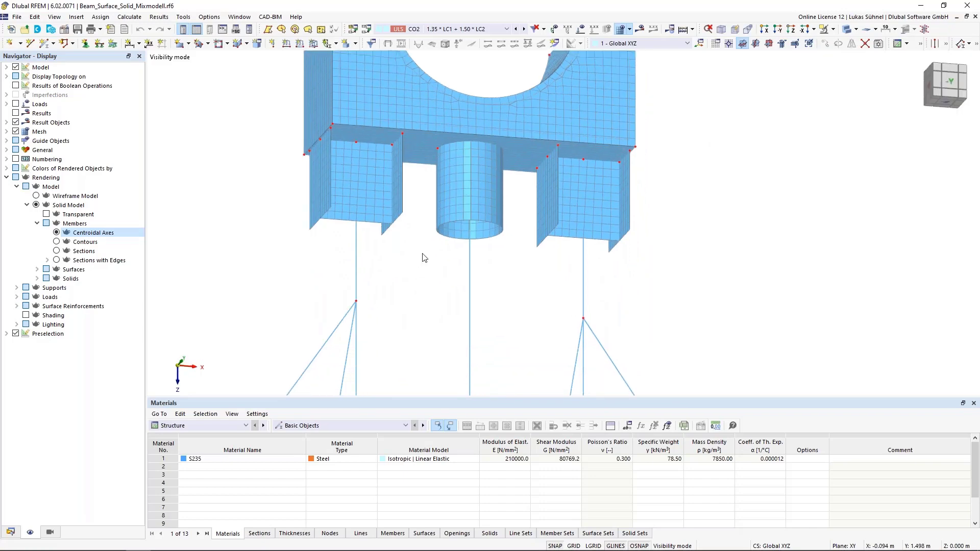
middle_drag(357, 223, 381, 258)
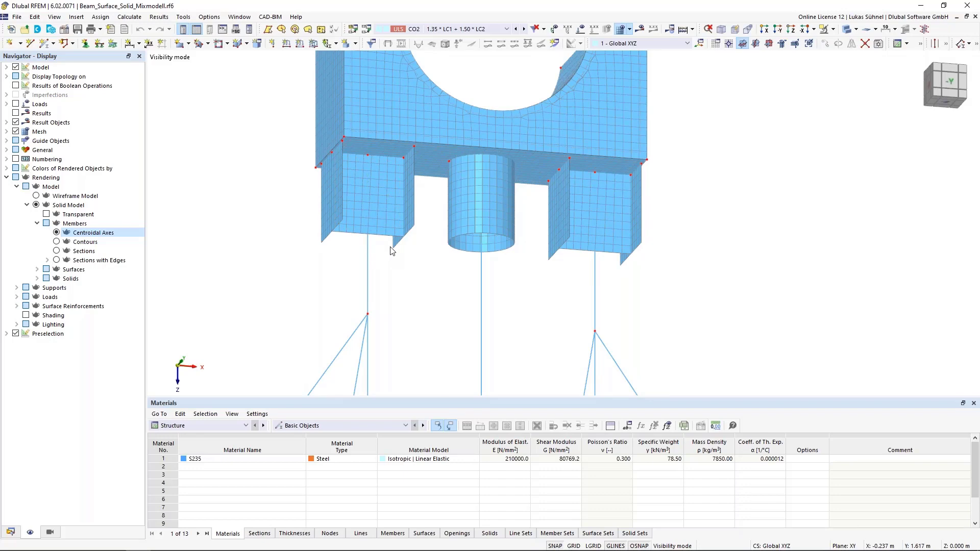
scroll(396, 248, up, 2)
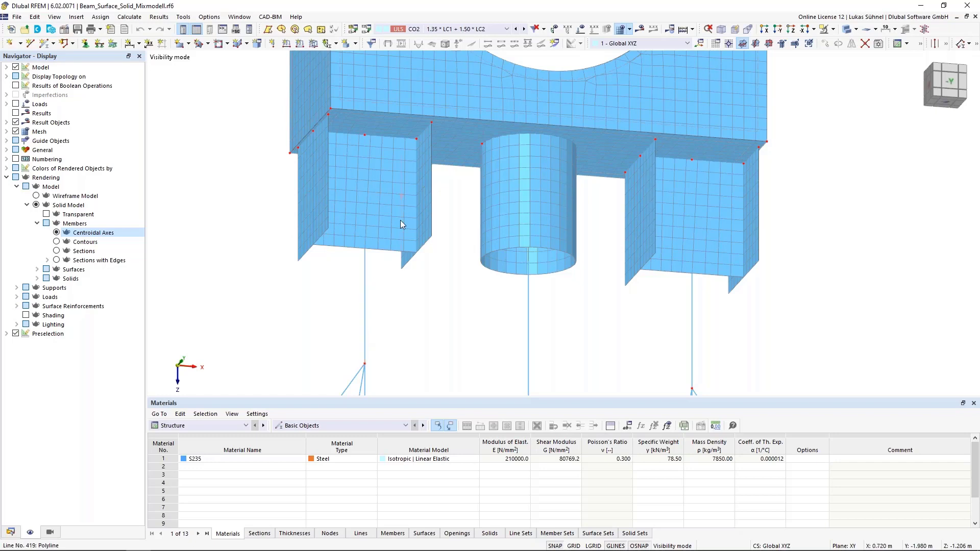
right_click(365, 286)
mouse_move(408, 315)
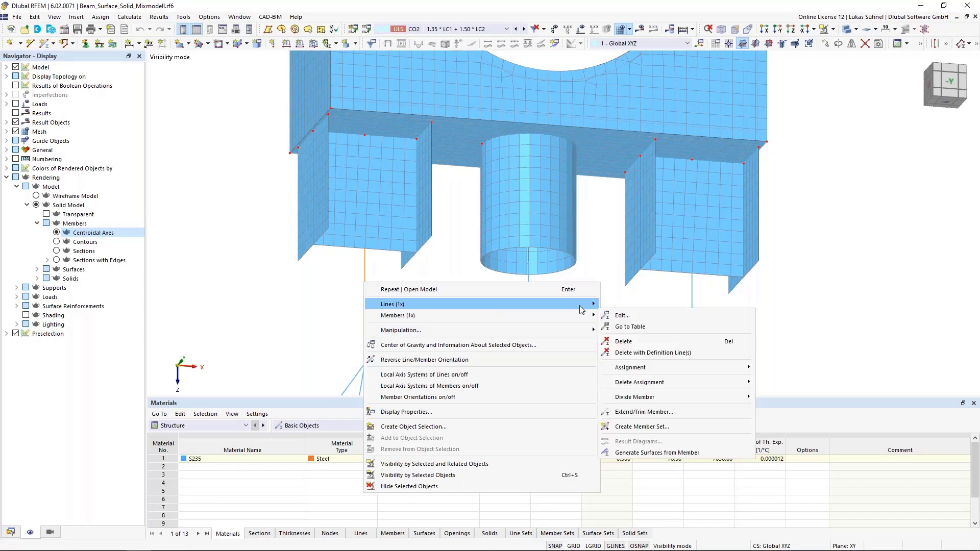
click(654, 452)
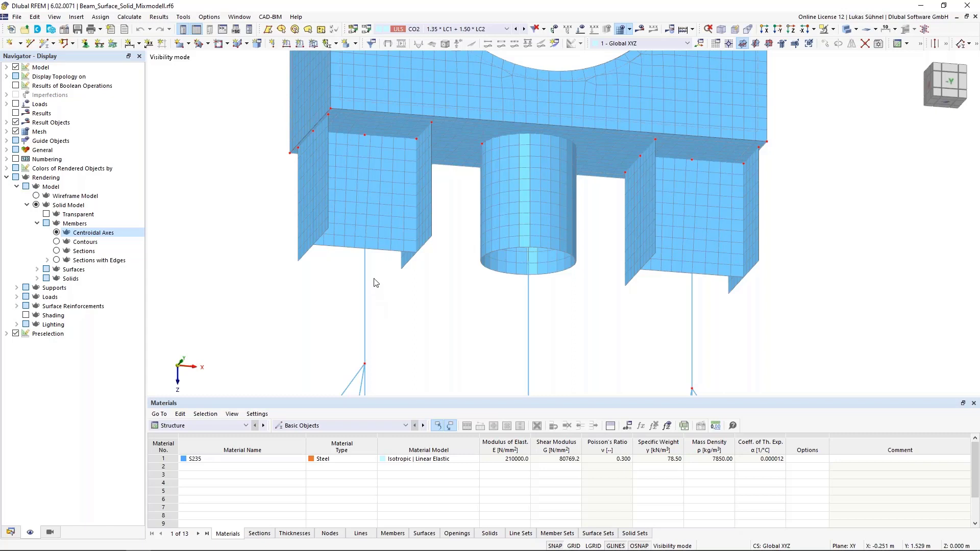
- Examine the junctions between the line members and the meshed I-section and pipe surfaces from below
scroll(379, 247, up, 1)
scroll(383, 296, up, 1)
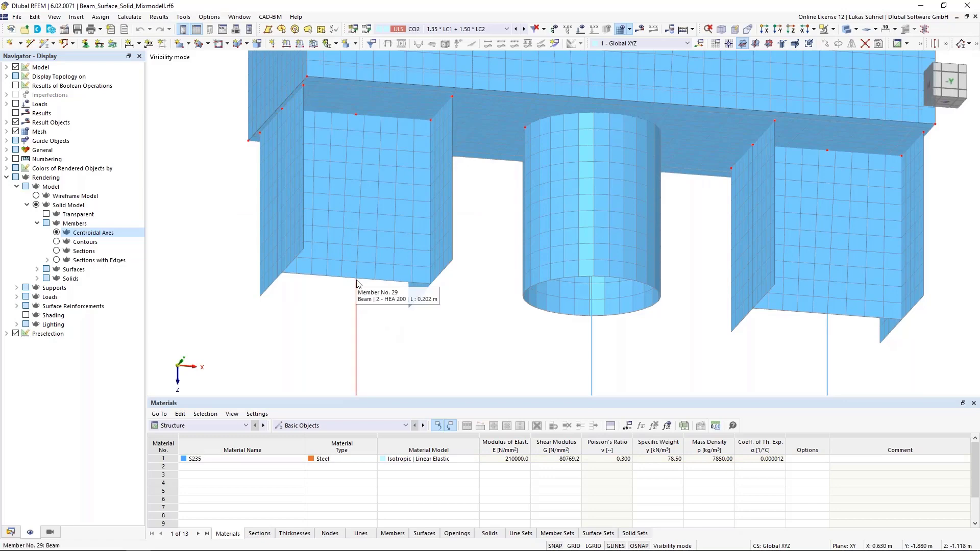
scroll(359, 285, down, 3)
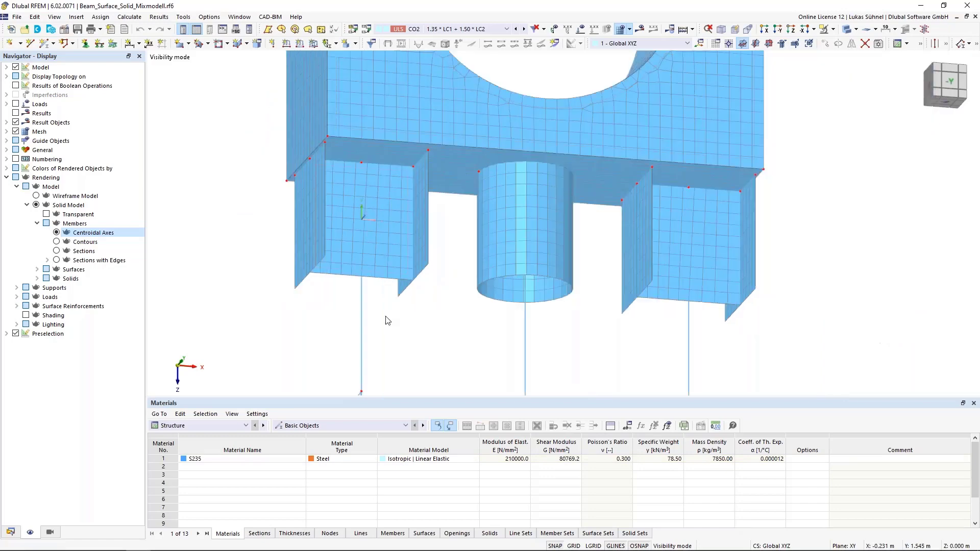
scroll(359, 228, up, 3)
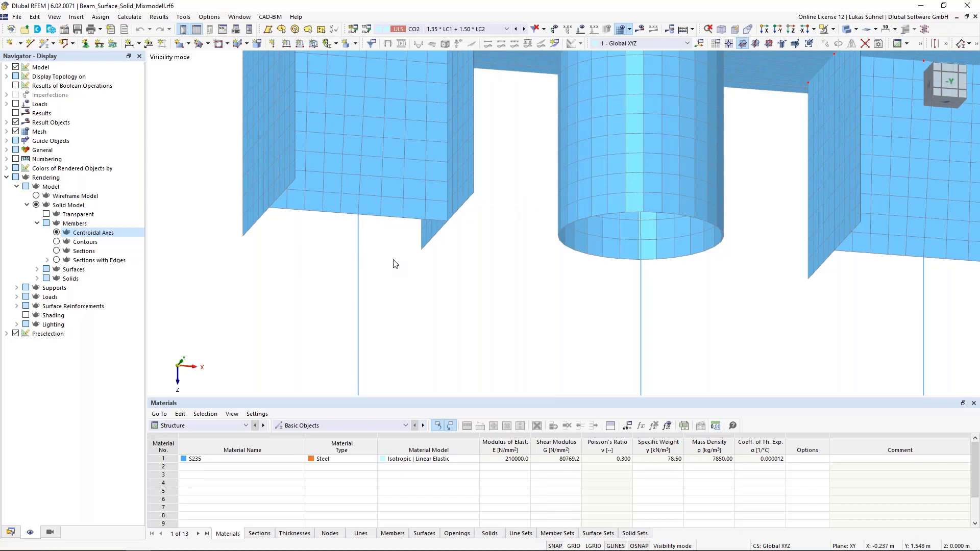
ctrl+middle_drag(402, 280, 398, 293)
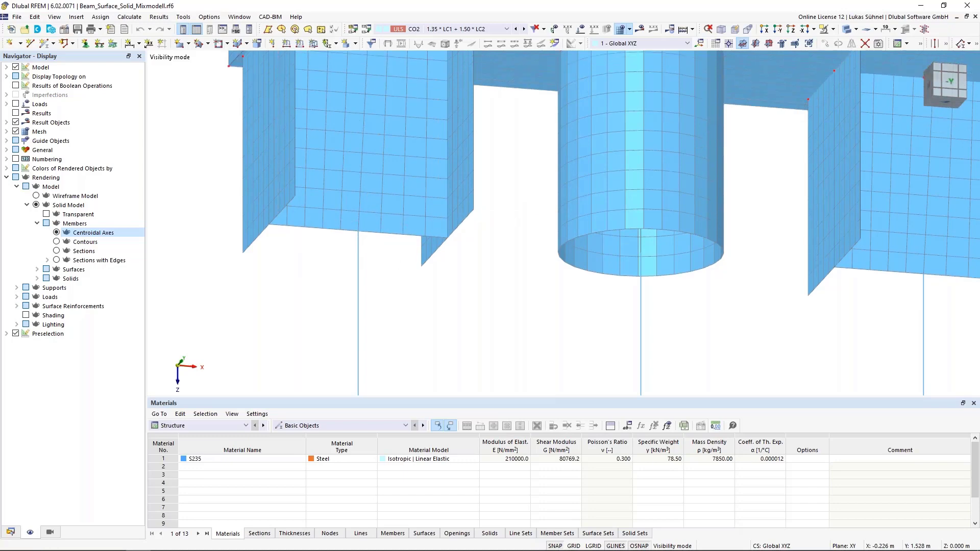
scroll(389, 286, down, 1)
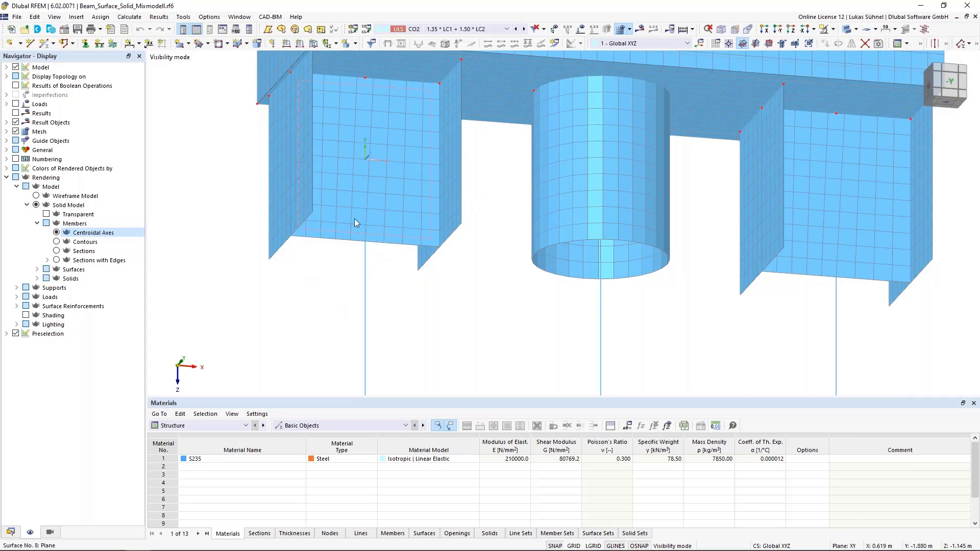
scroll(310, 244, down, 1)
ctrl+middle_drag(310, 248, 424, 267)
scroll(424, 296, up, 3)
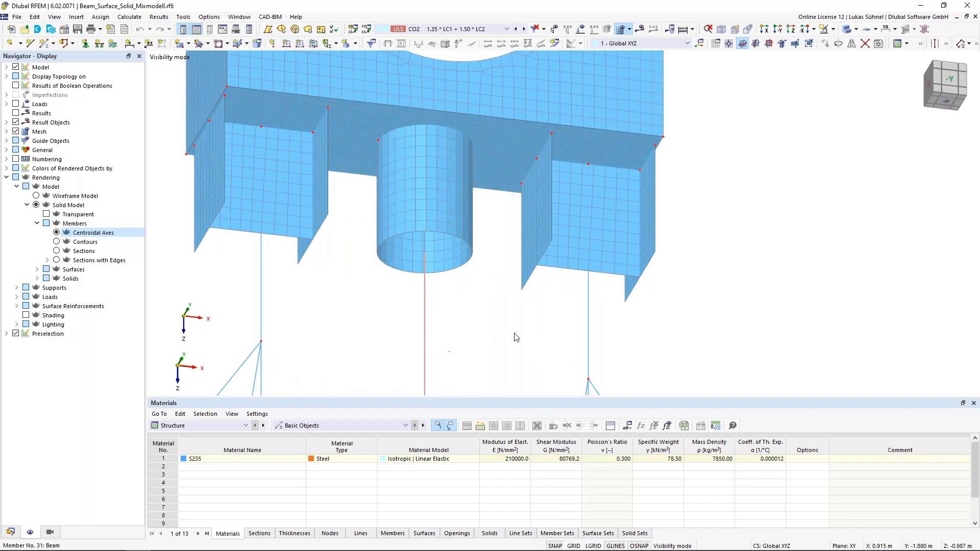
- Check the central pipe member's properties without changing them and highlight the pipe surface above it
double_click(516, 337)
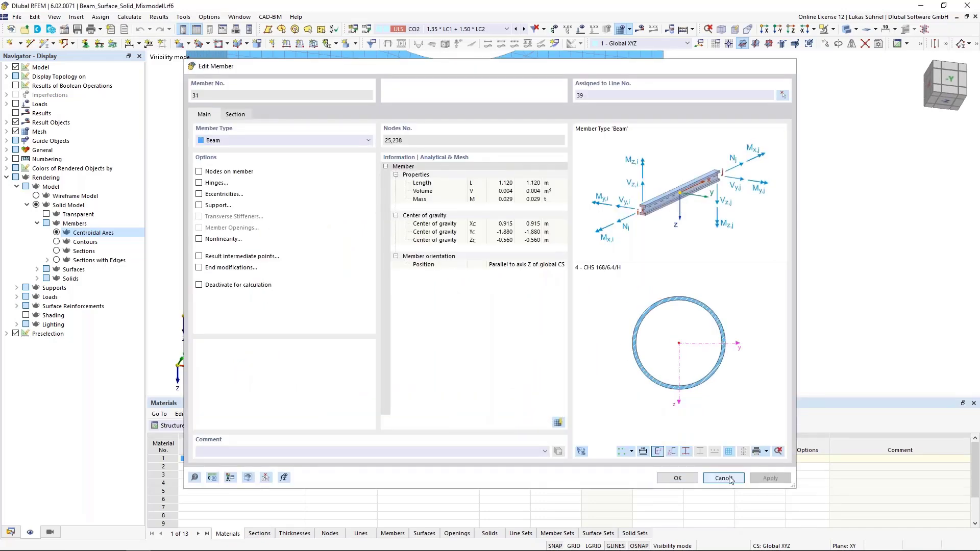
click(724, 478)
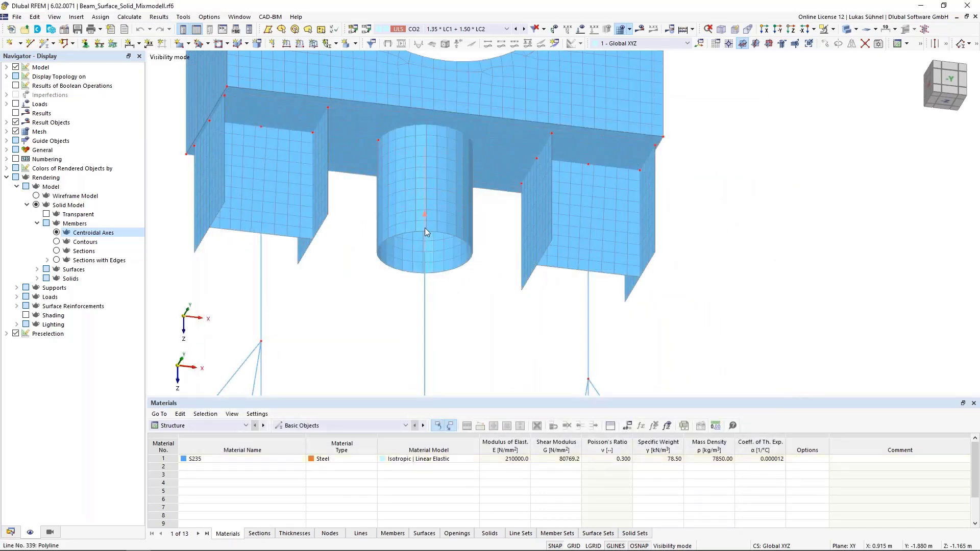
click(464, 227)
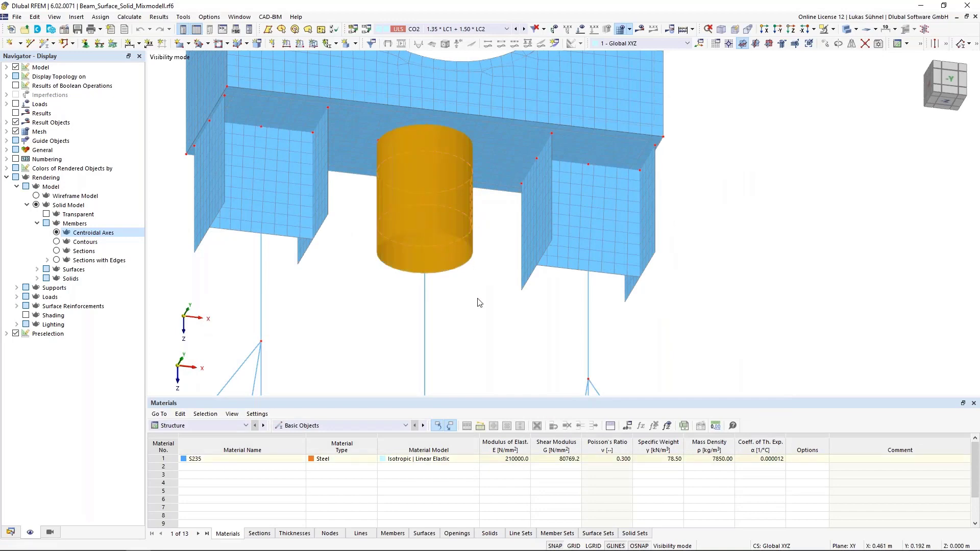
click(475, 293)
- Inspect the open lower end of the central pipe surface and cancel the visibility mode
middle_drag(477, 301, 474, 311)
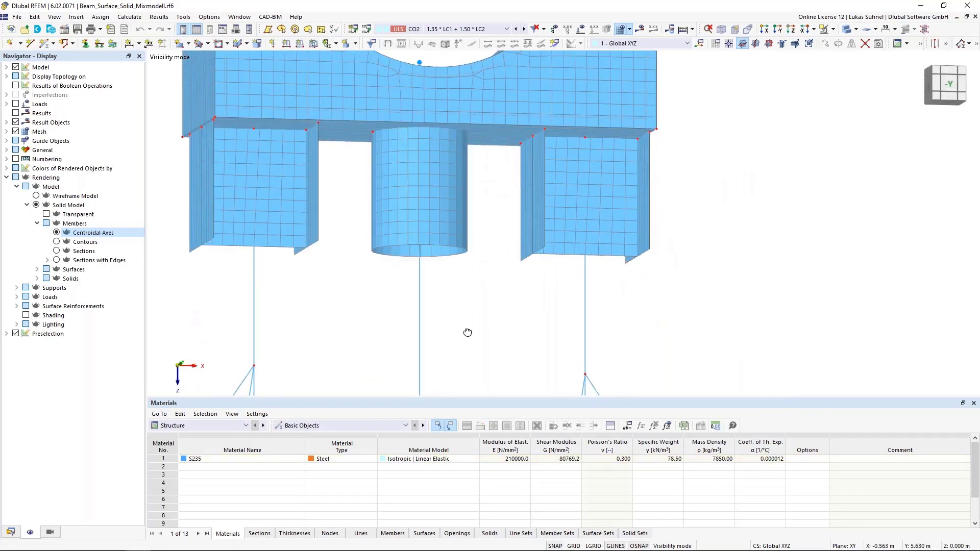
scroll(434, 249, up, 3)
scroll(428, 254, up, 1)
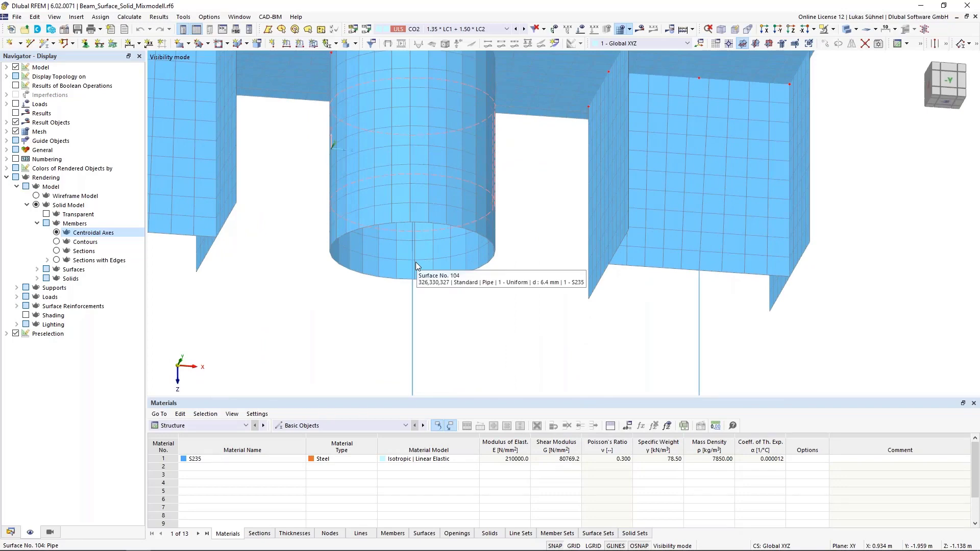
ctrl+middle_drag(453, 335, 410, 217)
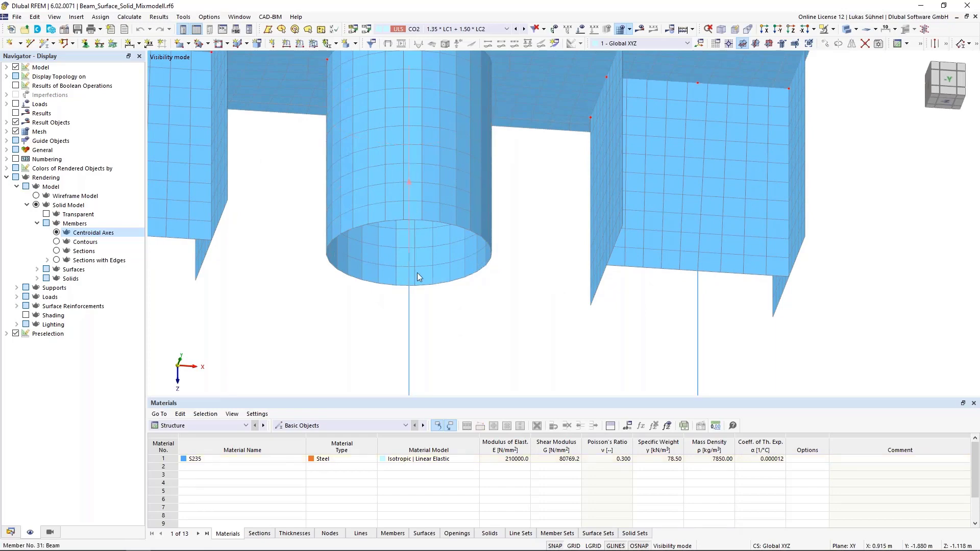
scroll(449, 286, down, 3)
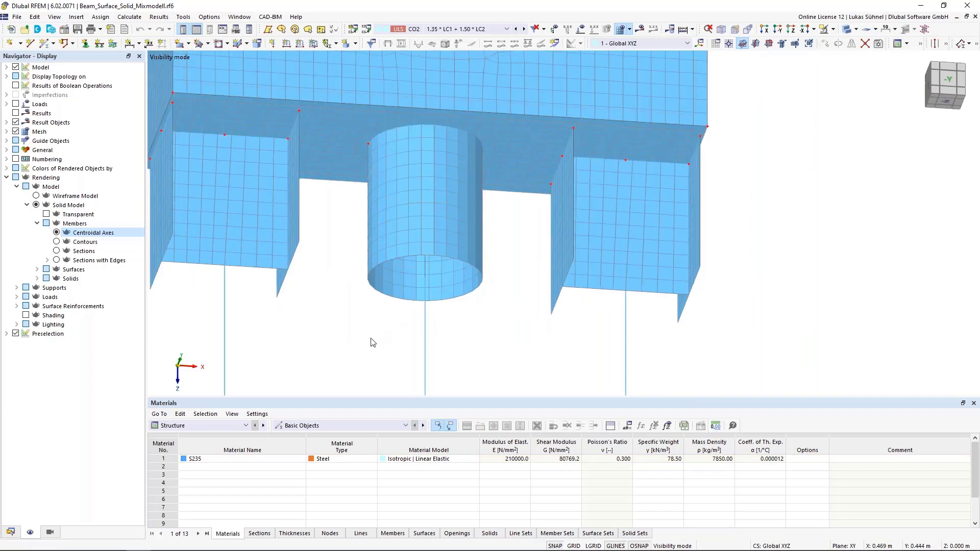
scroll(489, 324, down, 2)
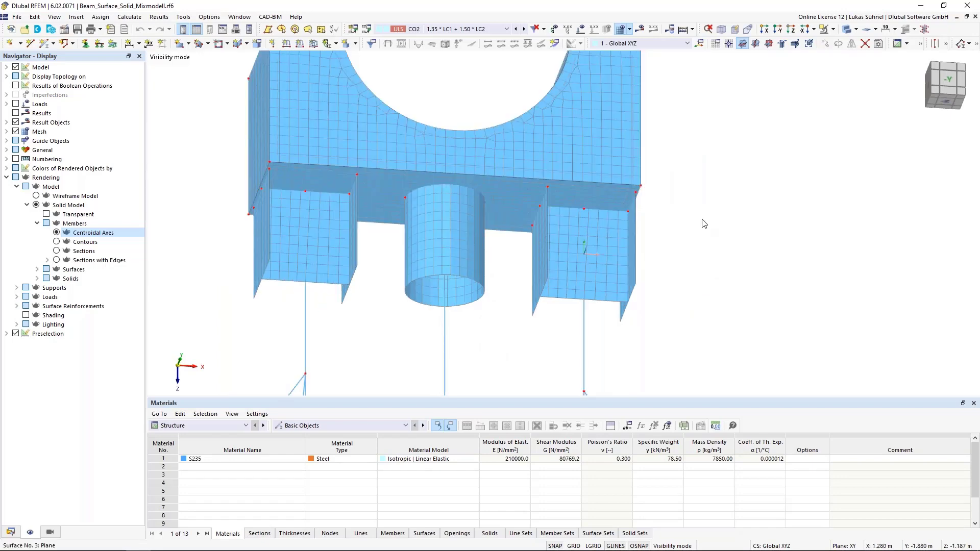
click(833, 29)
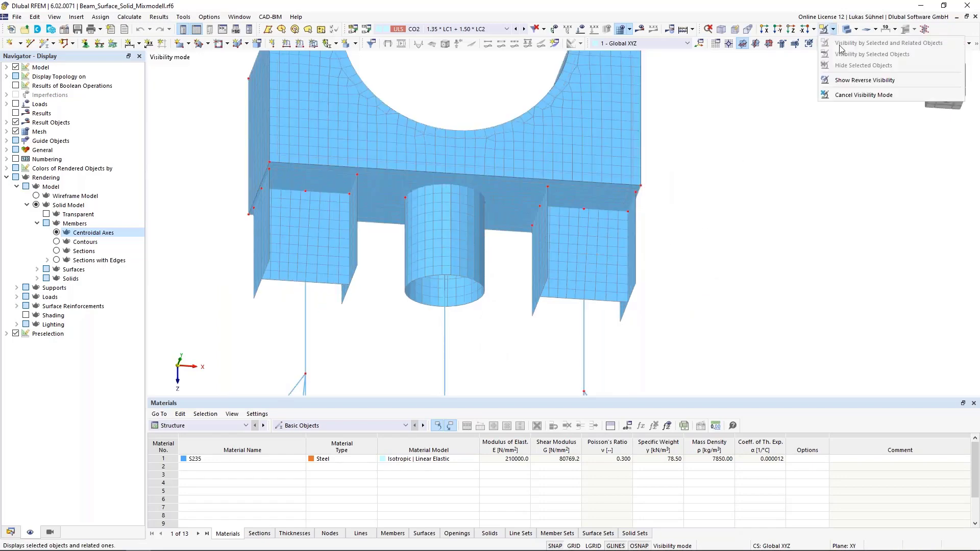
click(851, 96)
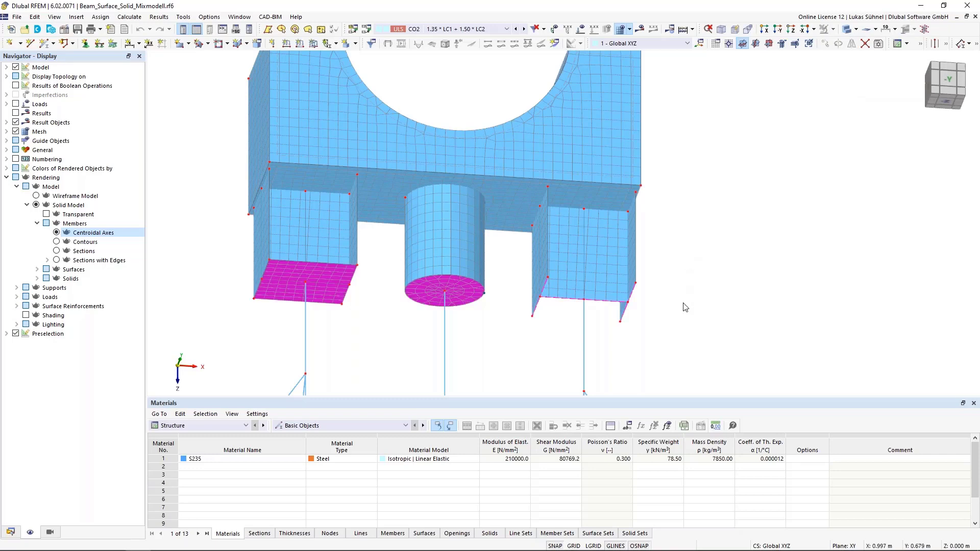
- Check the stiffness and geometry types of the planar surface closing the left column's lower end
middle_drag(390, 326, 380, 287)
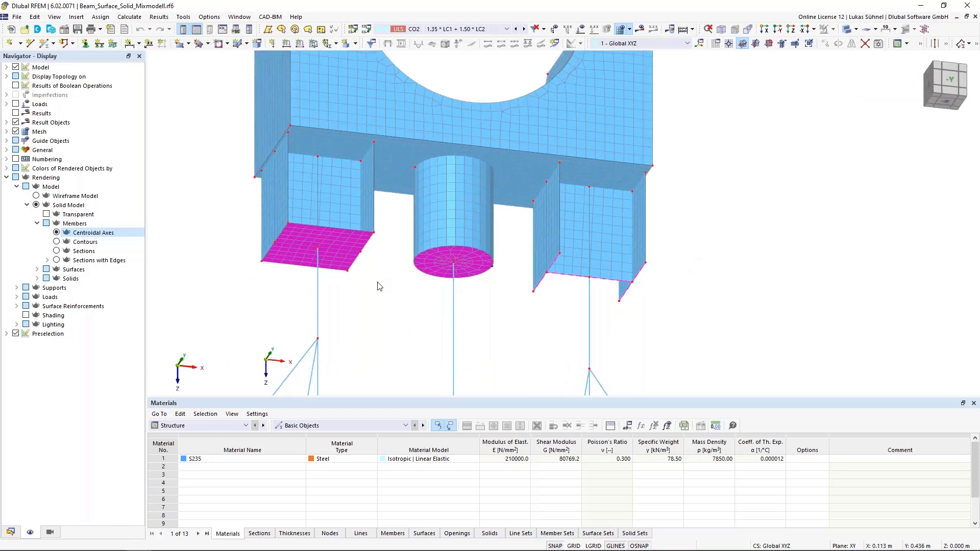
scroll(348, 276, up, 2)
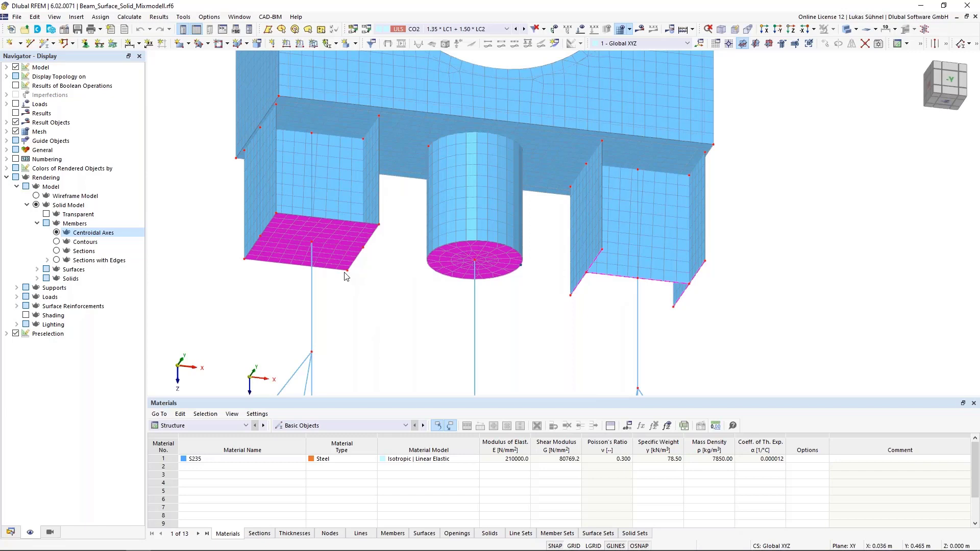
double_click(345, 232)
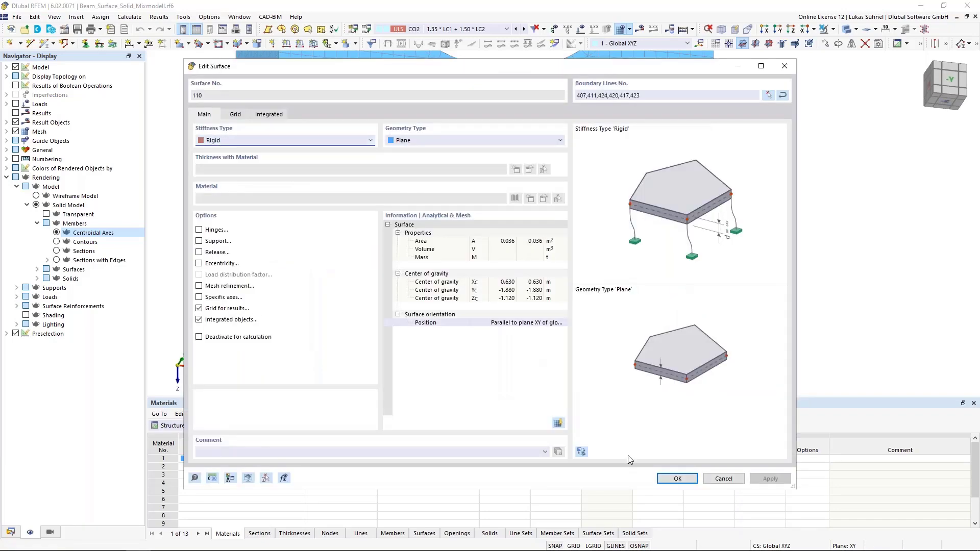
click(724, 478)
- Examine how the members connect to the coupling surfaces, highlighting the circular one at the pipe's lower end
scroll(283, 219, up, 3)
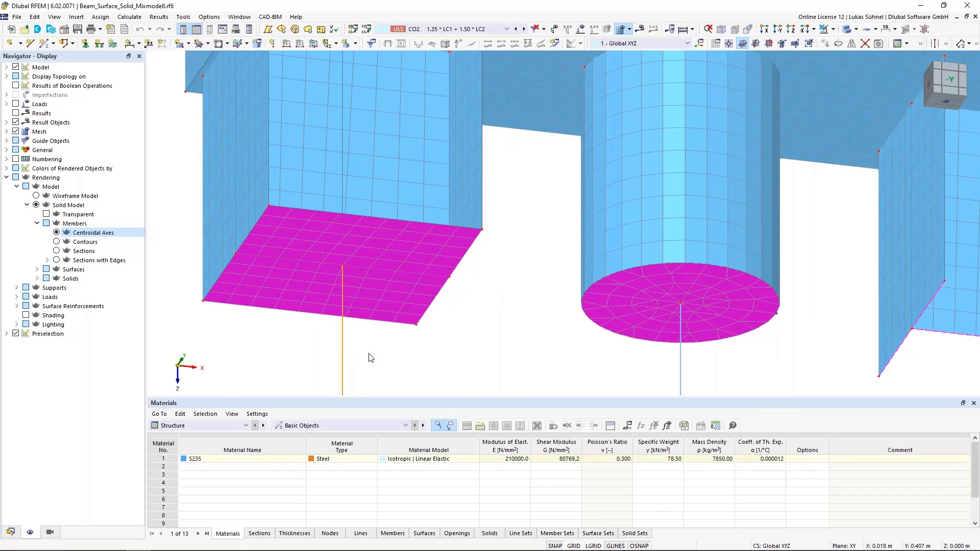
scroll(366, 360, down, 2)
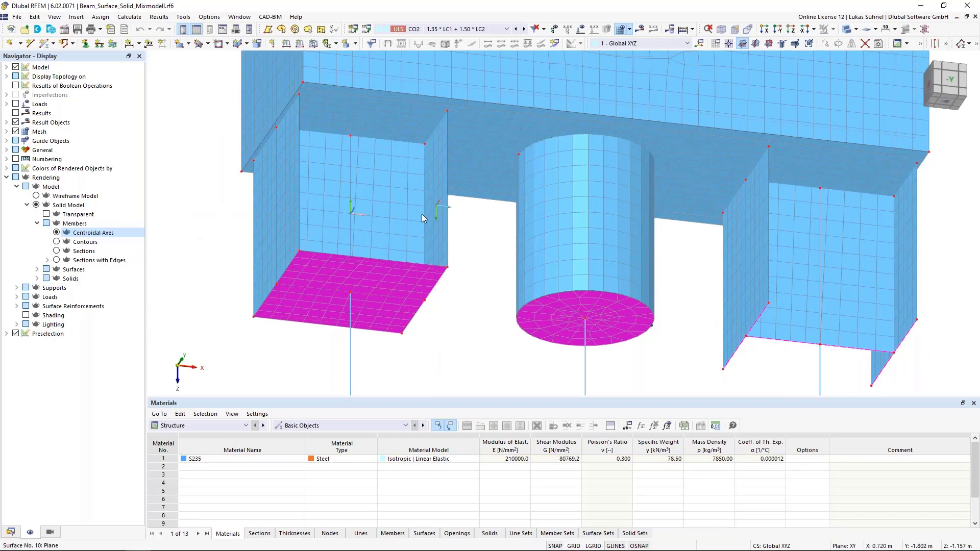
middle_drag(482, 356, 480, 357)
scroll(487, 343, down, 2)
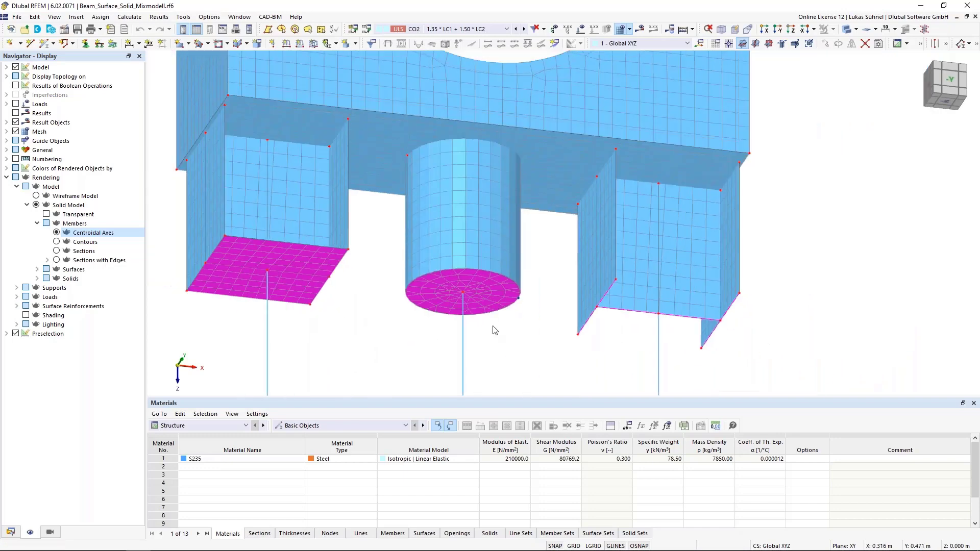
scroll(482, 322, up, 2)
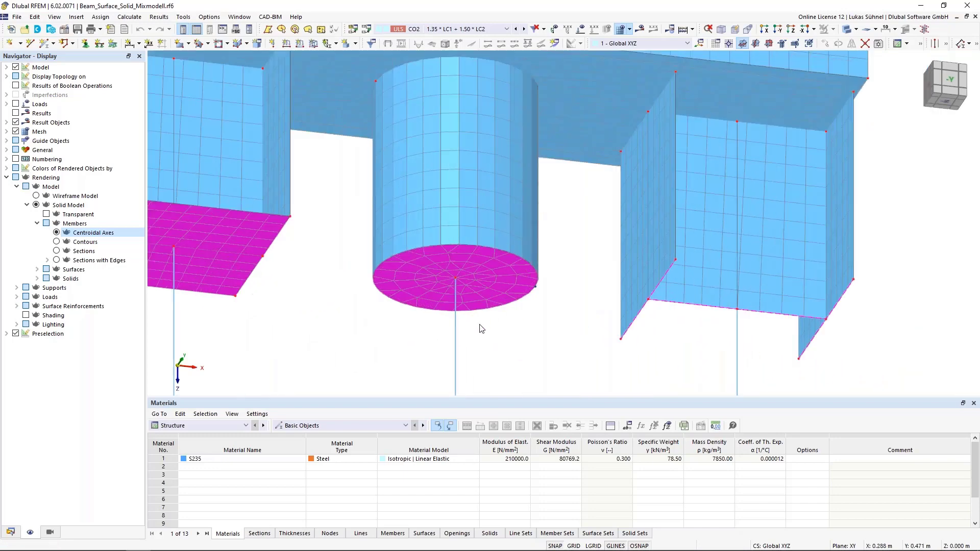
click(485, 285)
click(490, 343)
scroll(490, 314, down, 1)
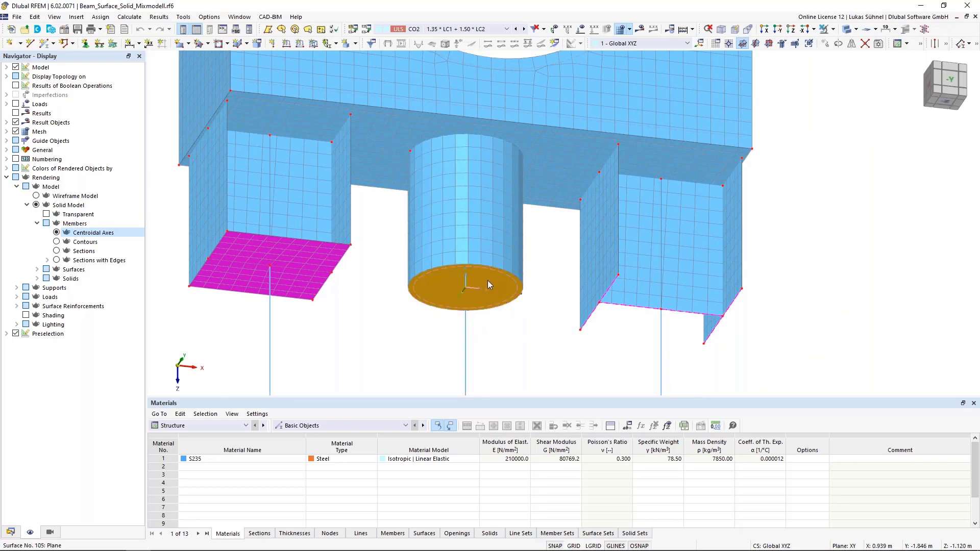
- Check the member type of the coupling member on the right column's lower edge, leaving its properties unchanged
click(465, 342)
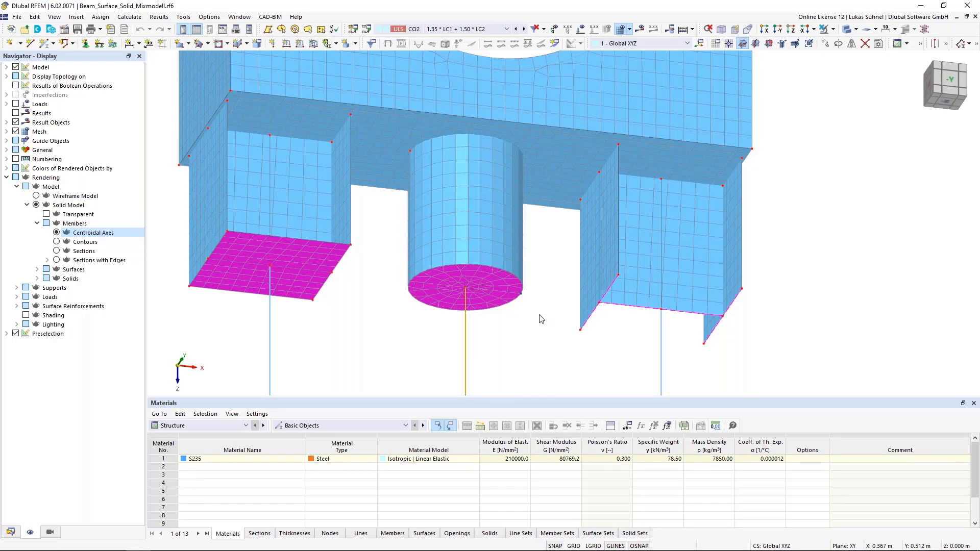
key(Right)
key(Right)
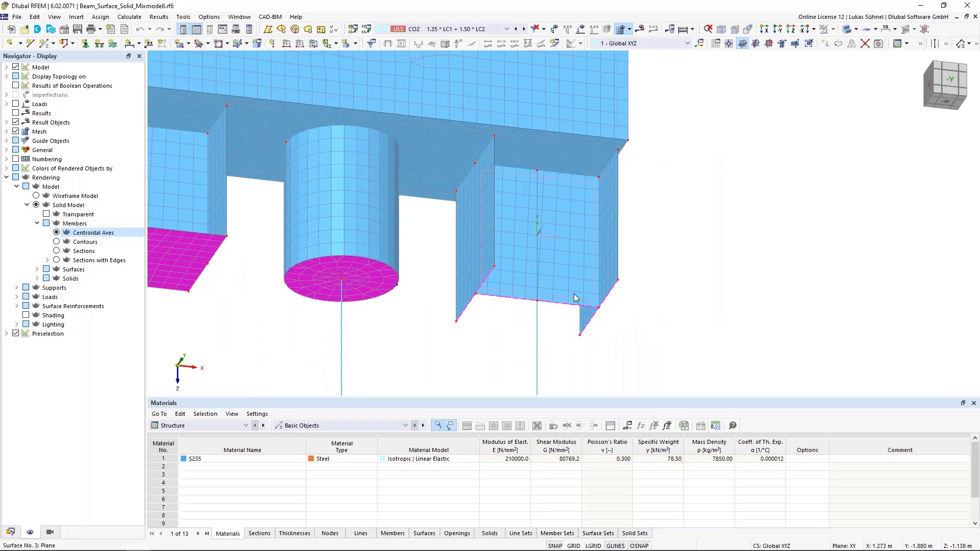
drag(418, 249, 452, 295)
scroll(480, 300, up, 2)
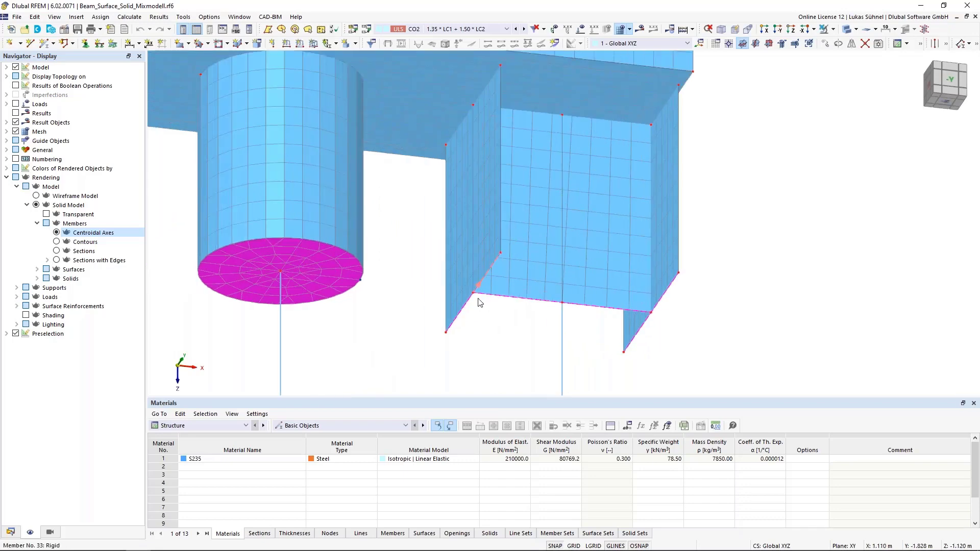
double_click(479, 307)
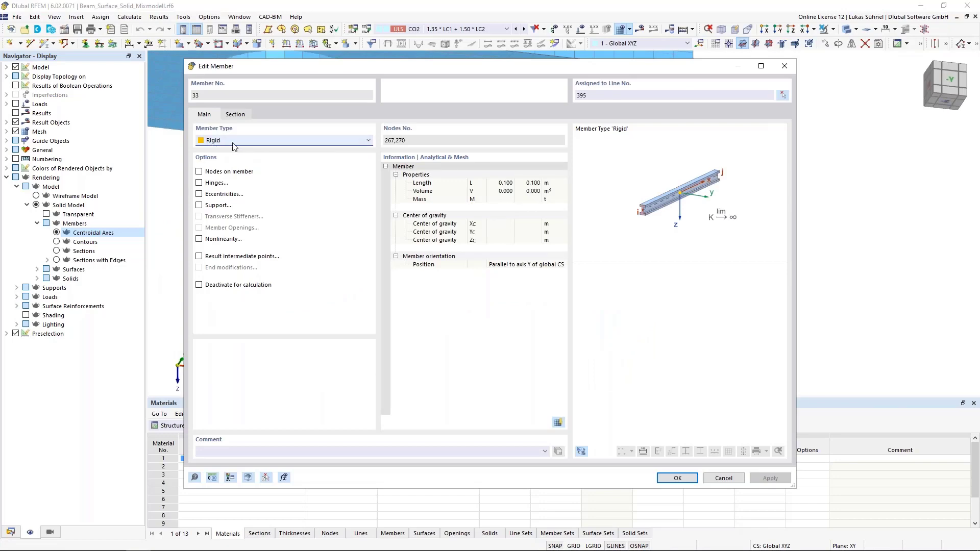
click(724, 478)
- Examine how the left column's plate edges meet the underside of the solid block
middle_drag(531, 372, 572, 328)
click(270, 270)
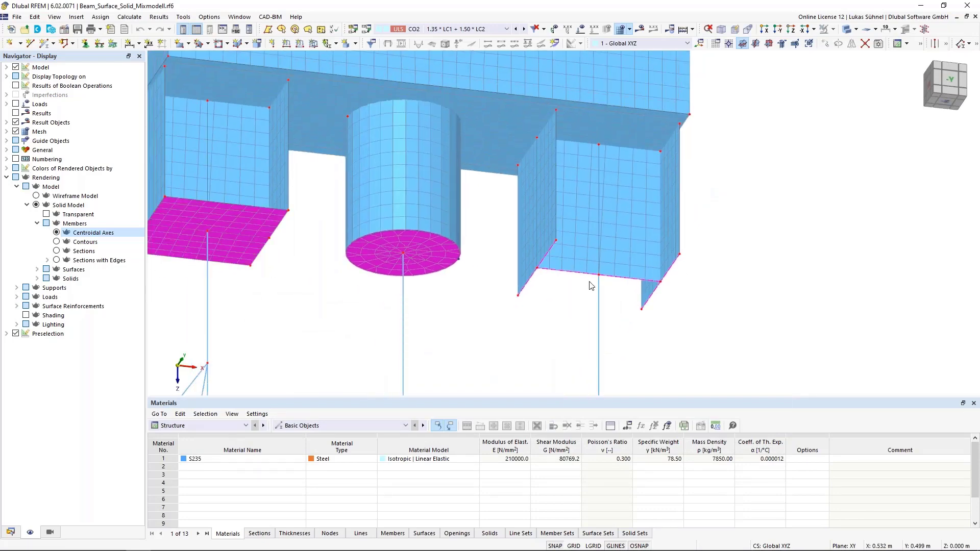
scroll(580, 311, down, 3)
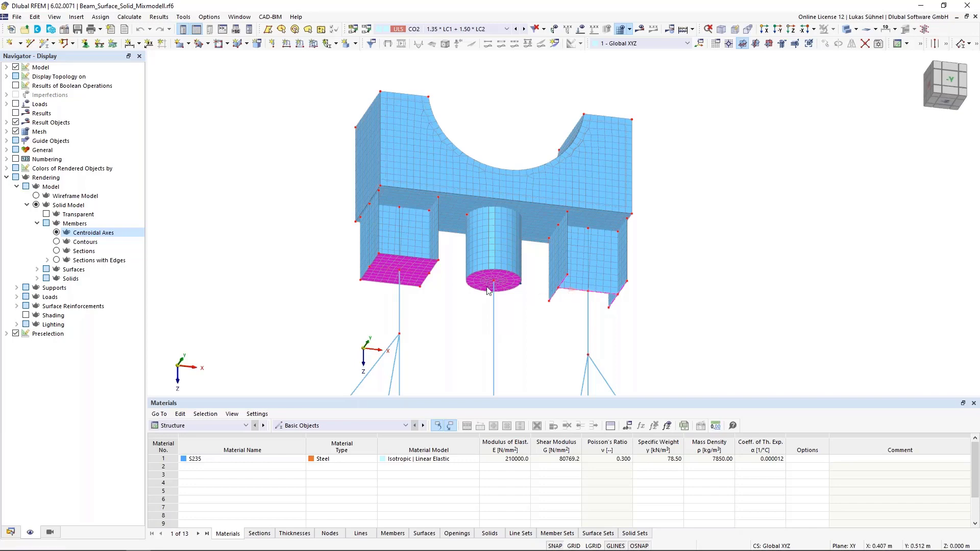
middle_drag(467, 288, 467, 331)
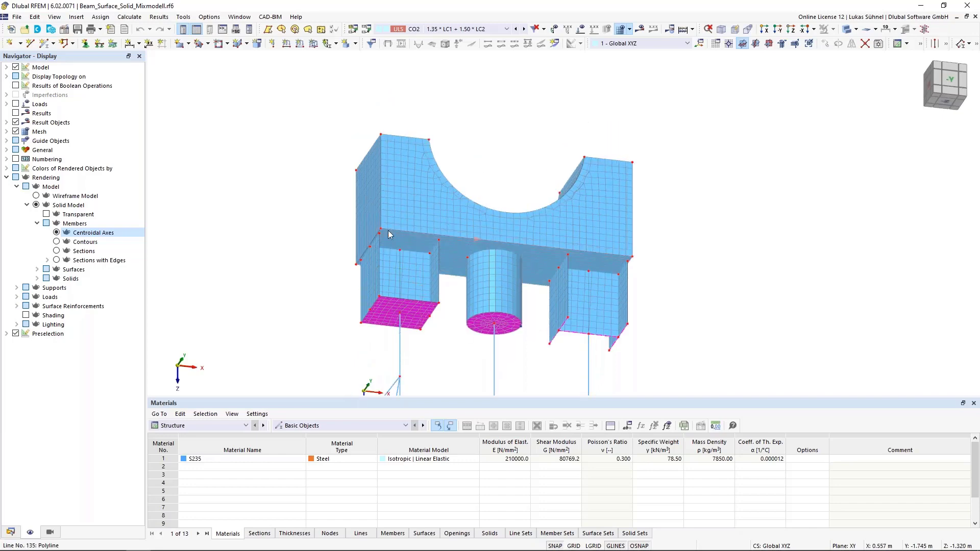
scroll(355, 276, down, 1)
ctrl+middle_drag(351, 278, 296, 302)
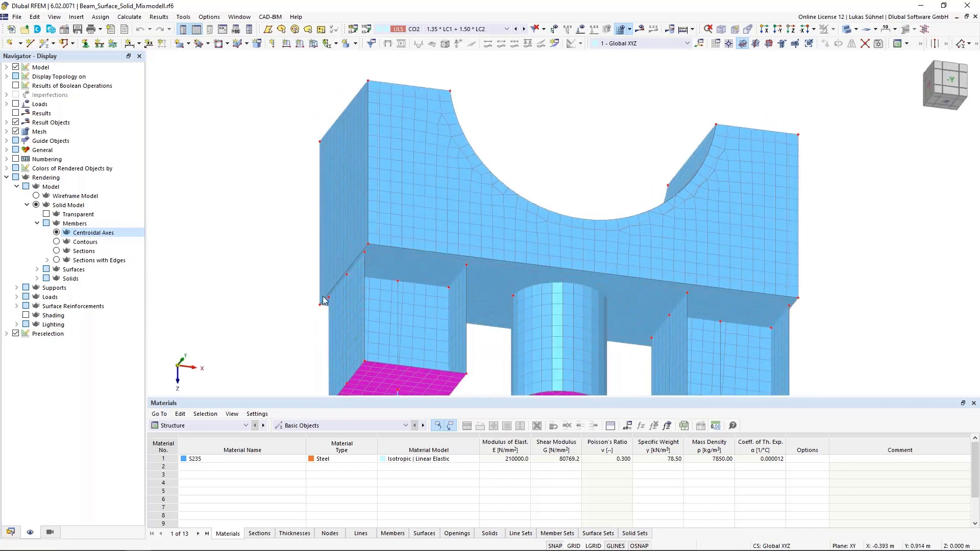
scroll(323, 297, up, 2)
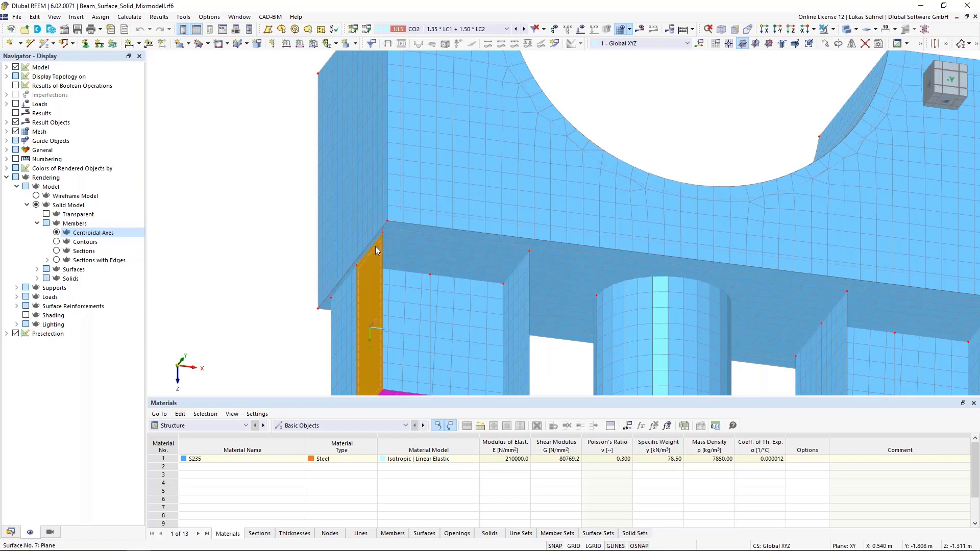
scroll(378, 245, up, 2)
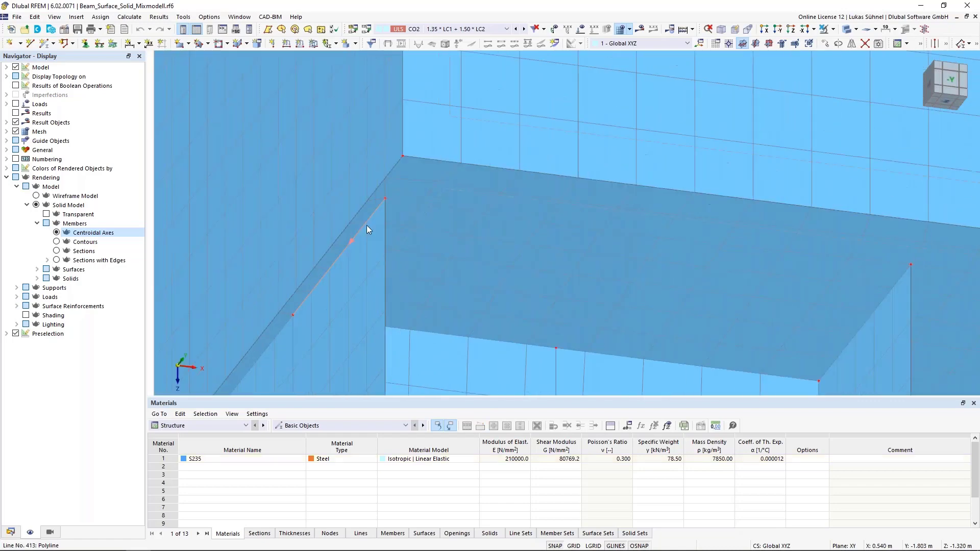
scroll(280, 324, down, 1)
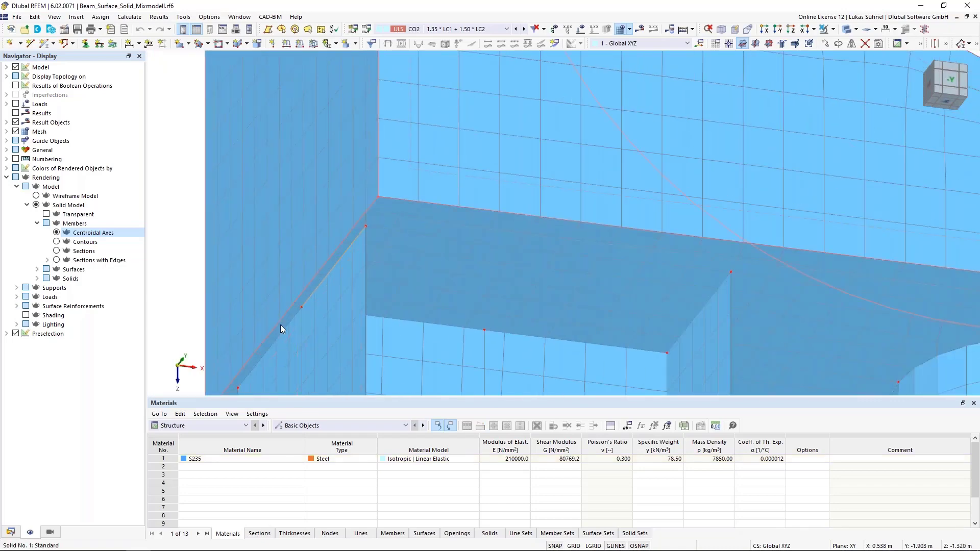
scroll(280, 325, down, 1)
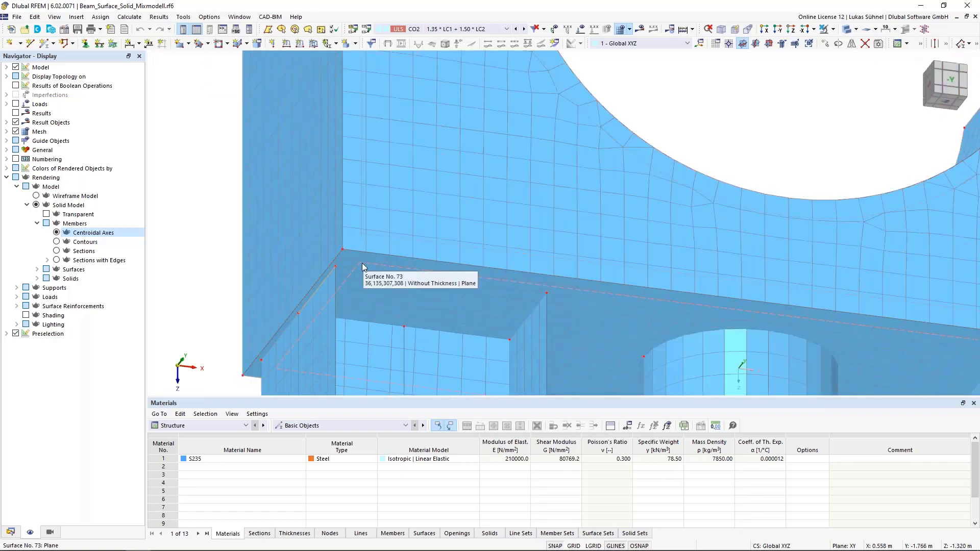
scroll(341, 268, down, 2)
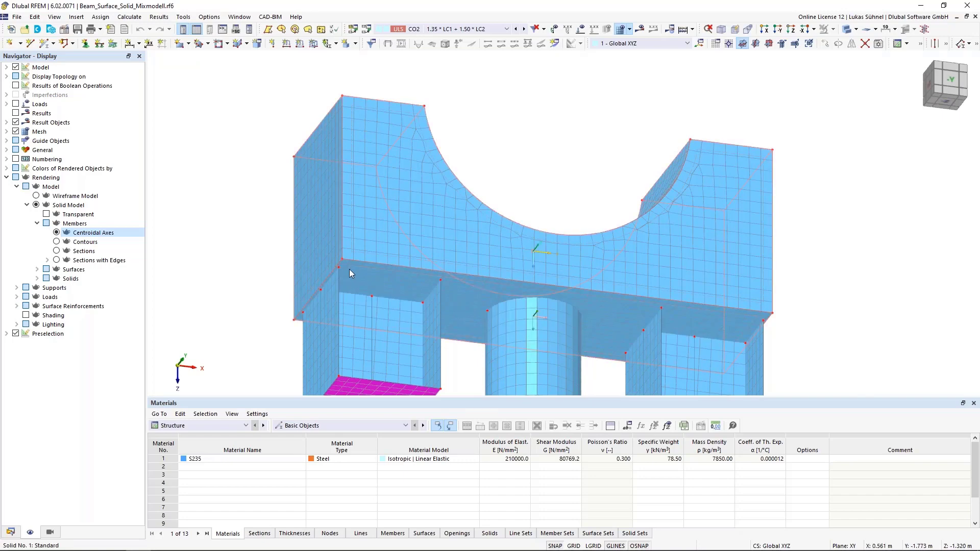
- Check the objects integrated in the solid's bottom surface and its automatic object detection option, without changing them
double_click(349, 268)
click(266, 115)
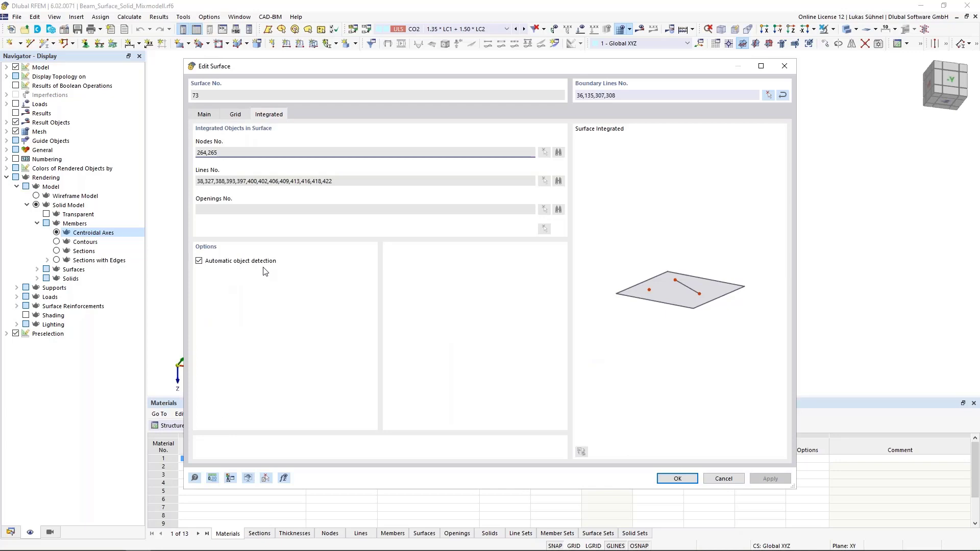
click(724, 478)
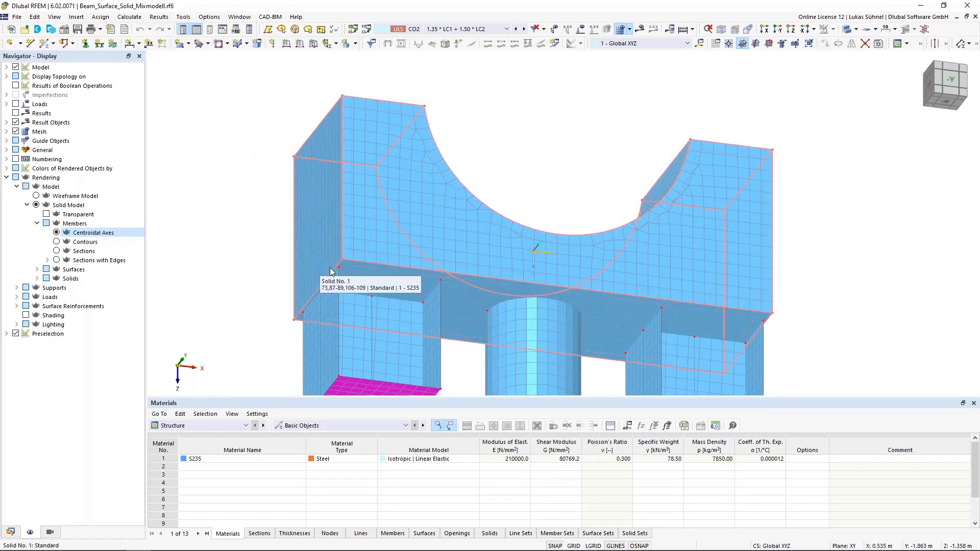
- Inspect the corner where the left column's plate meets the solid, and render the members as sections
scroll(341, 276, up, 2)
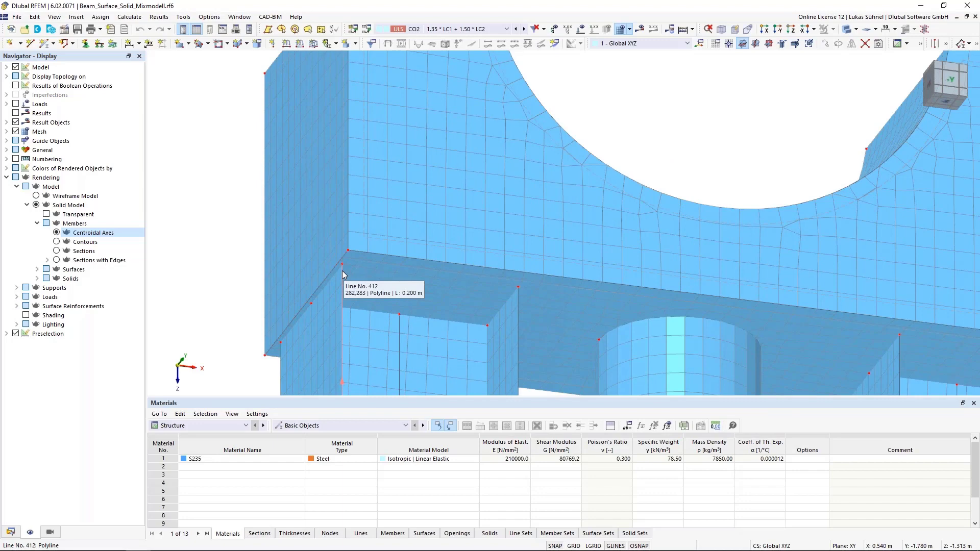
scroll(342, 274, up, 3)
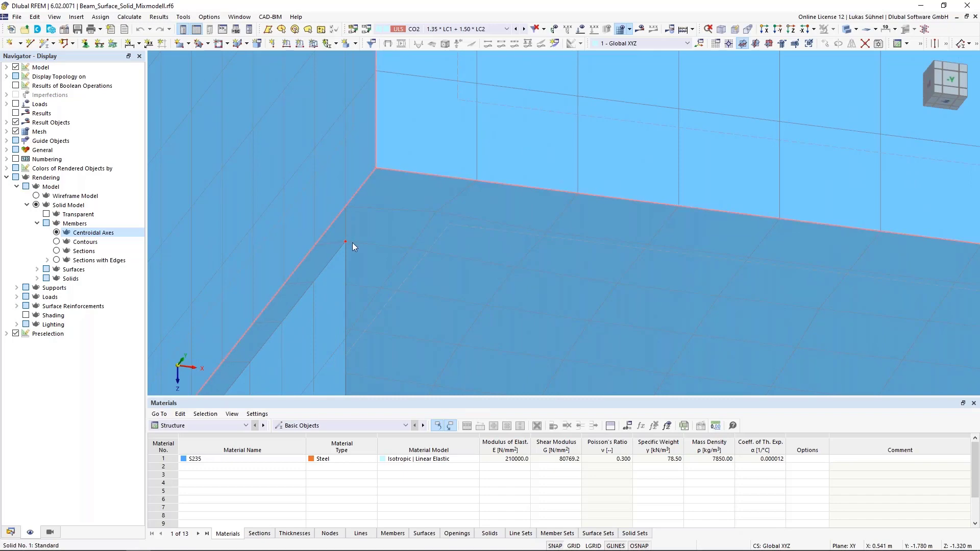
scroll(342, 249, down, 3)
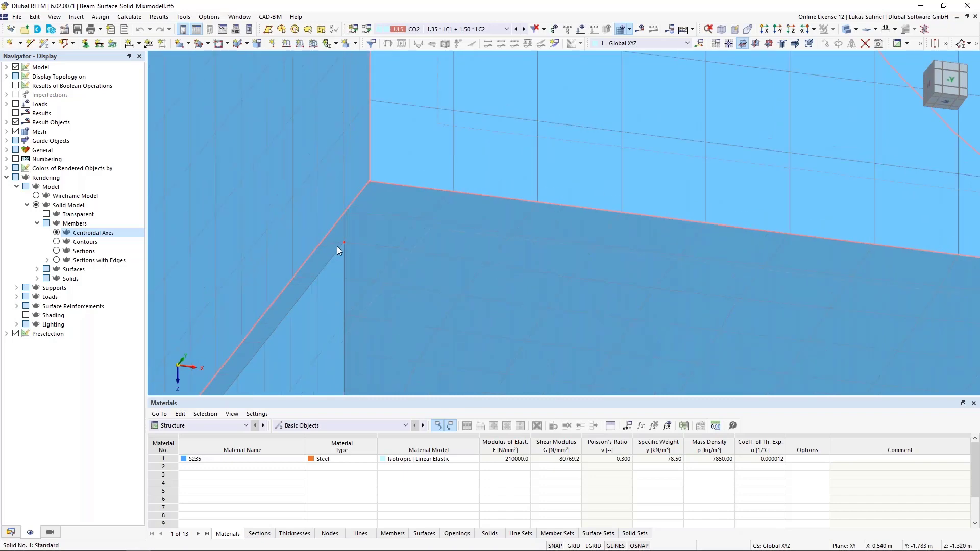
scroll(335, 250, down, 2)
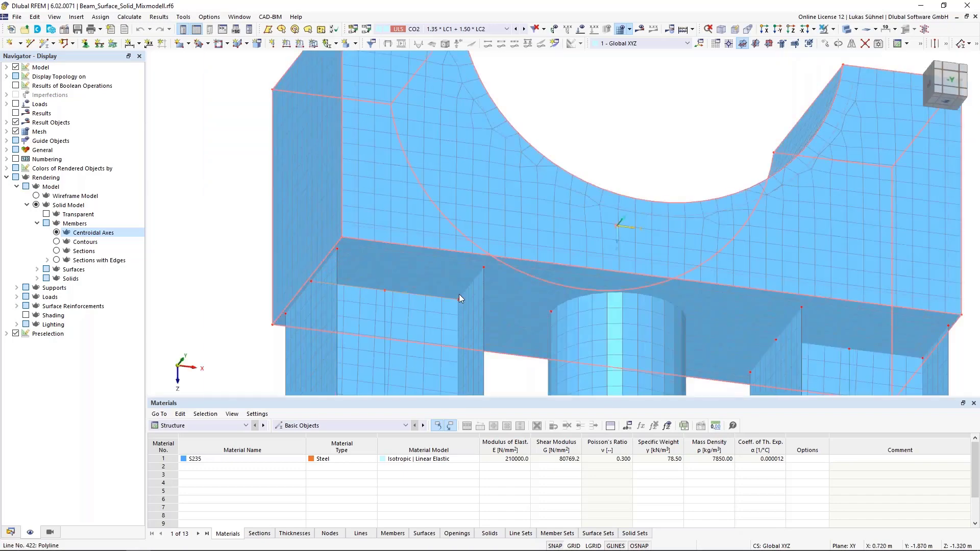
scroll(394, 332, down, 4)
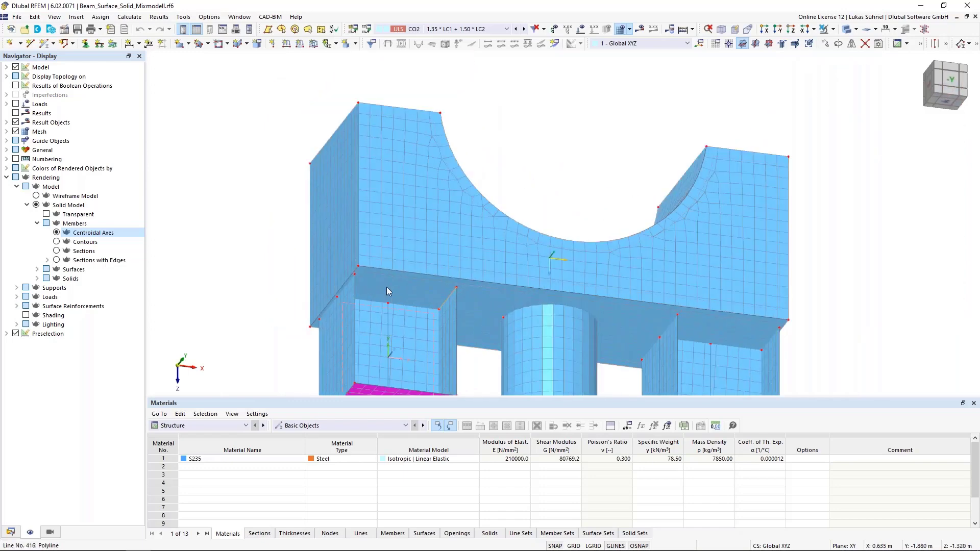
scroll(225, 282, down, 4)
ctrl+middle_drag(225, 281, 312, 266)
click(82, 251)
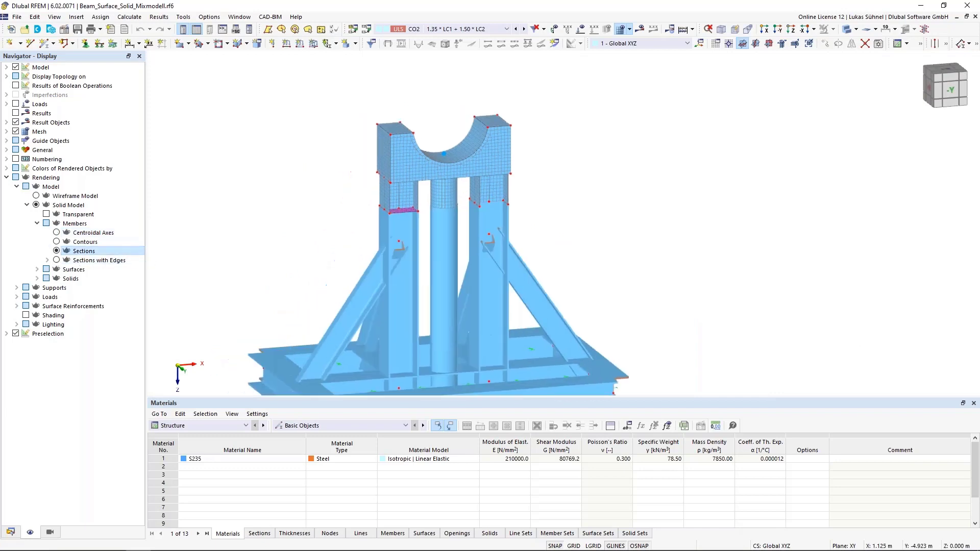
- View load case LC1 Eigengewicht, switch to LC2 Achslast and display its loads on the model
click(434, 29)
click(438, 38)
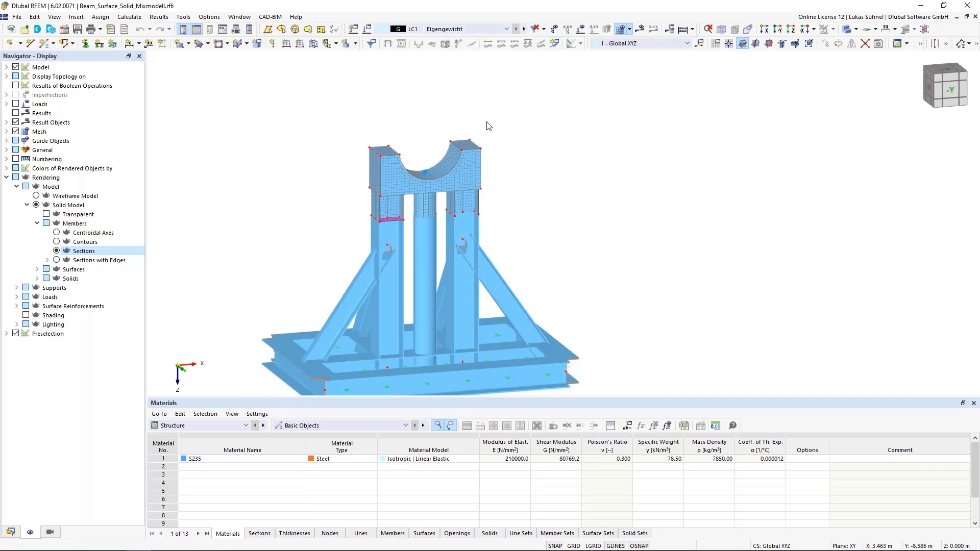
click(524, 31)
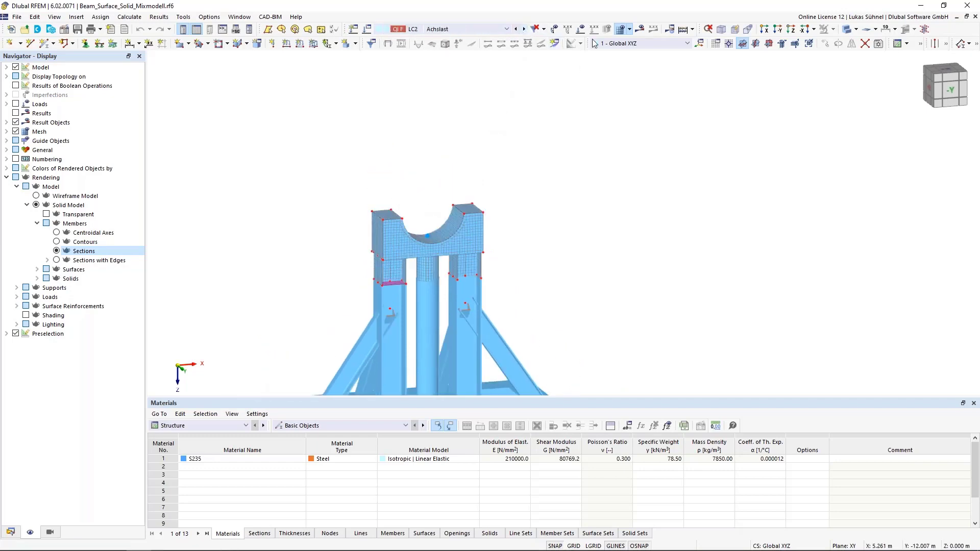
click(581, 30)
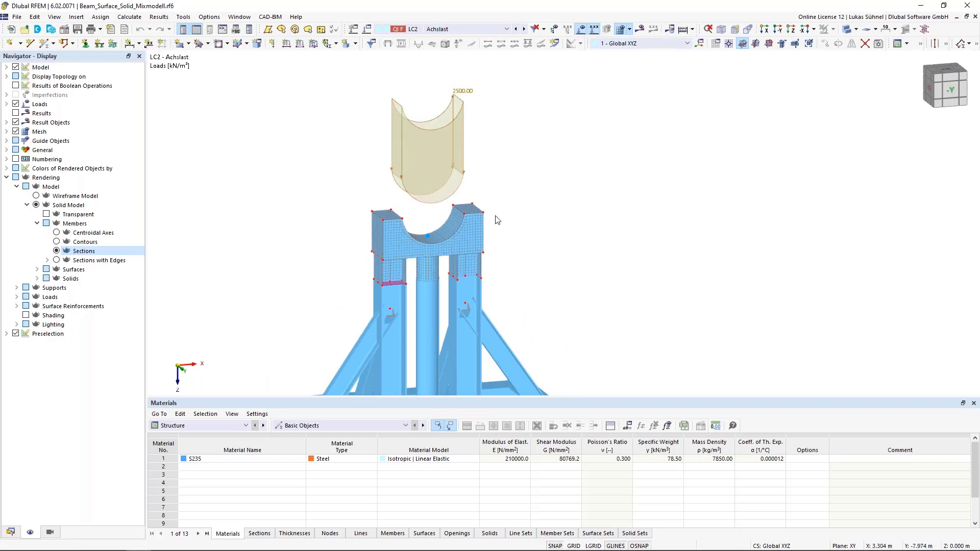
scroll(536, 268, down, 2)
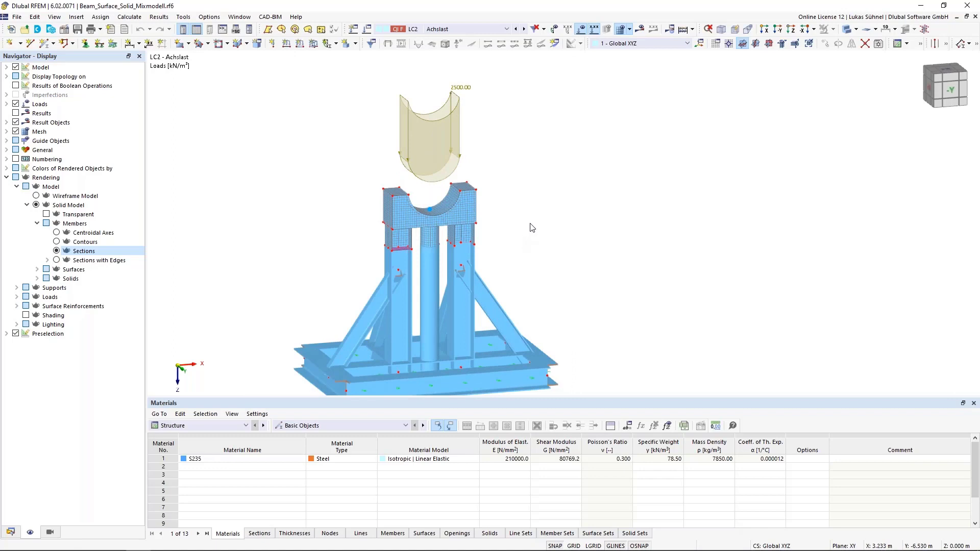
middle_drag(532, 228, 521, 149)
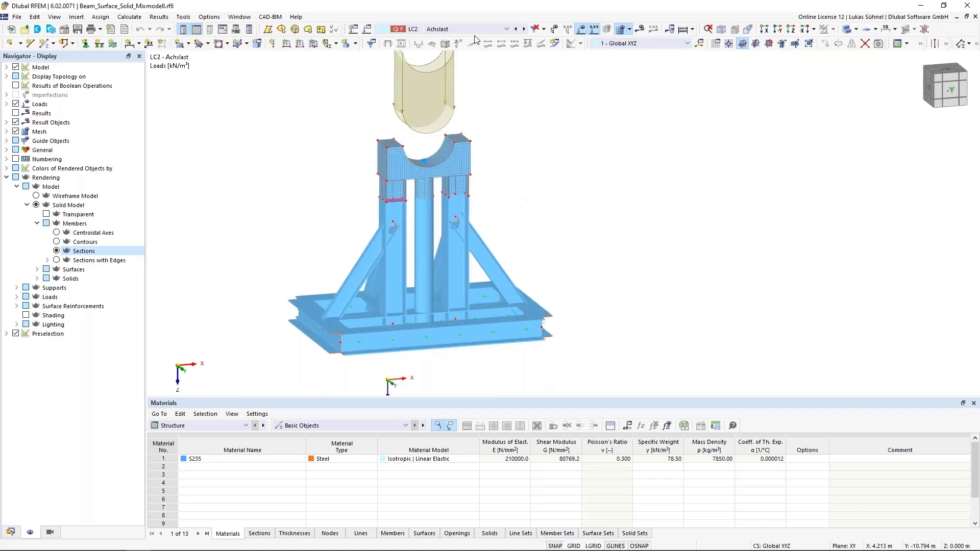
- Review the available load cases and combinations without switching, and hide the displayed loads
click(471, 28)
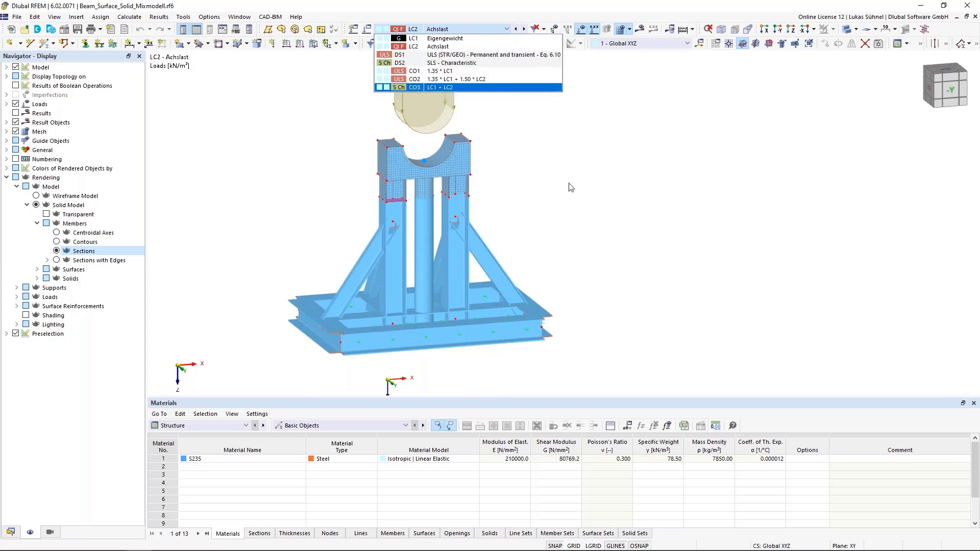
click(602, 190)
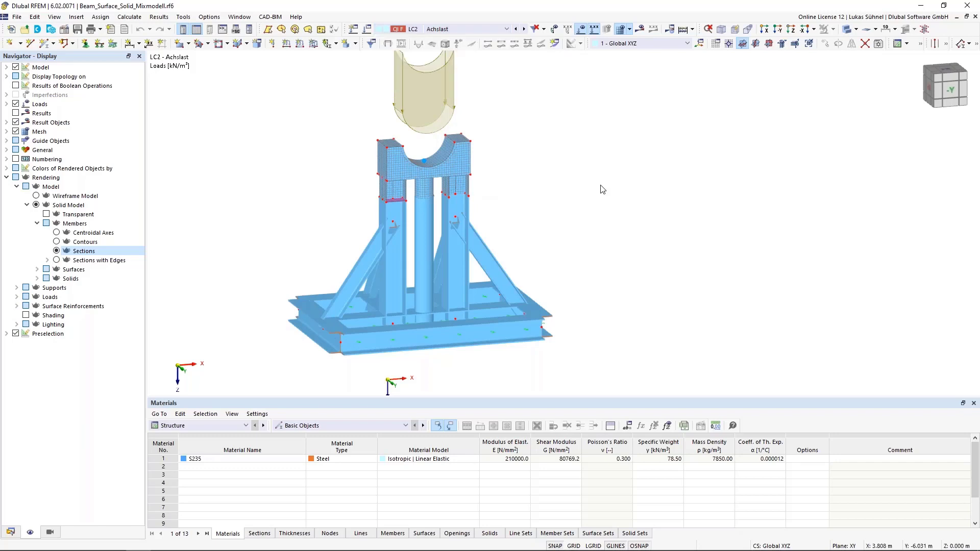
mouse_move(580, 166)
ctrl+middle_down()
mouse_move(598, 186)
mouse_move(569, 171)
ctrl+middle_up()
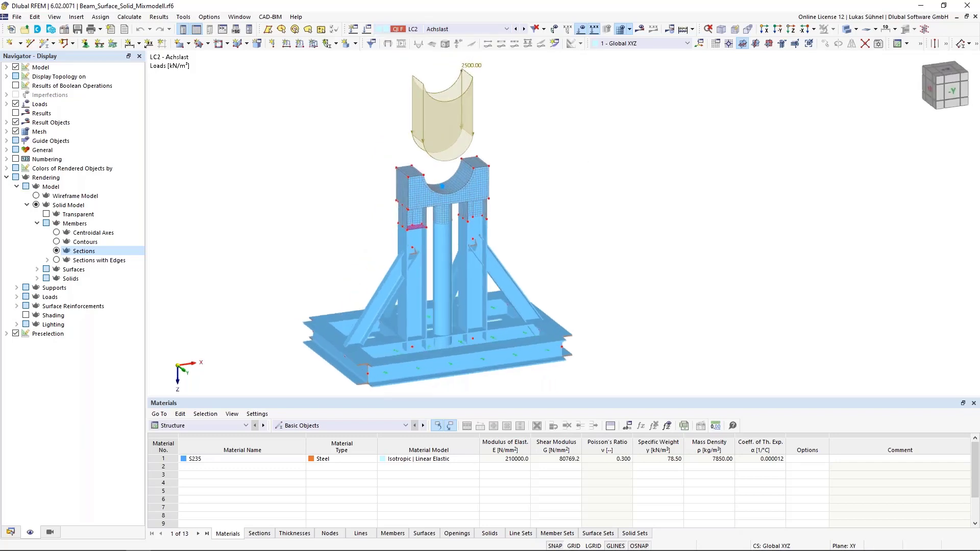
click(620, 31)
middle_drag(570, 232, 561, 200)
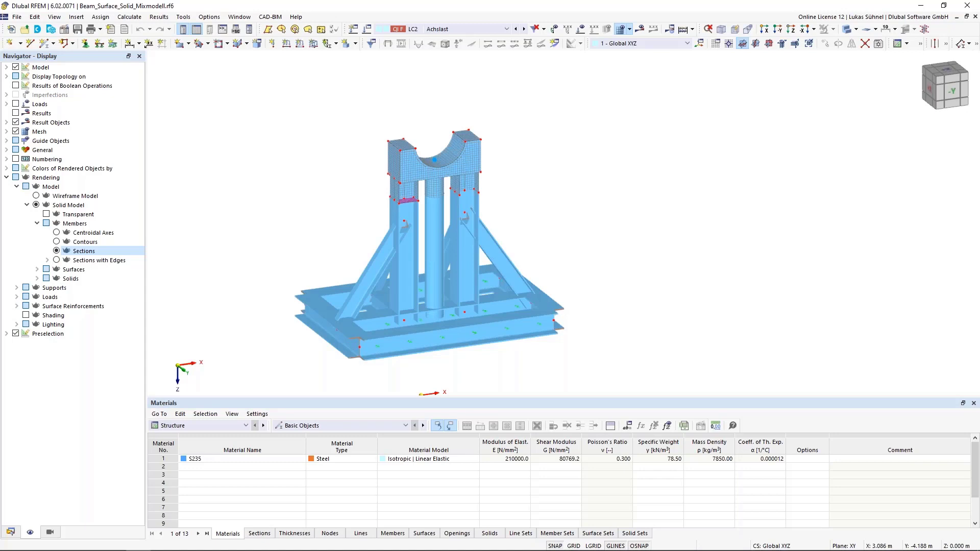
- Switch to load combination CO2 (1.35 * LC1 + 1.50 * LC2) and calculate it to show its results
click(491, 30)
click(477, 79)
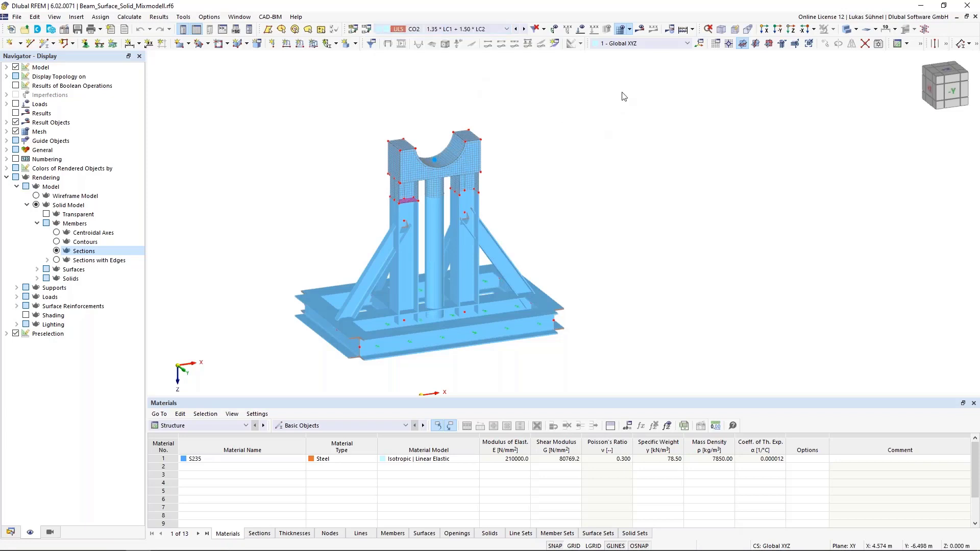
click(641, 29)
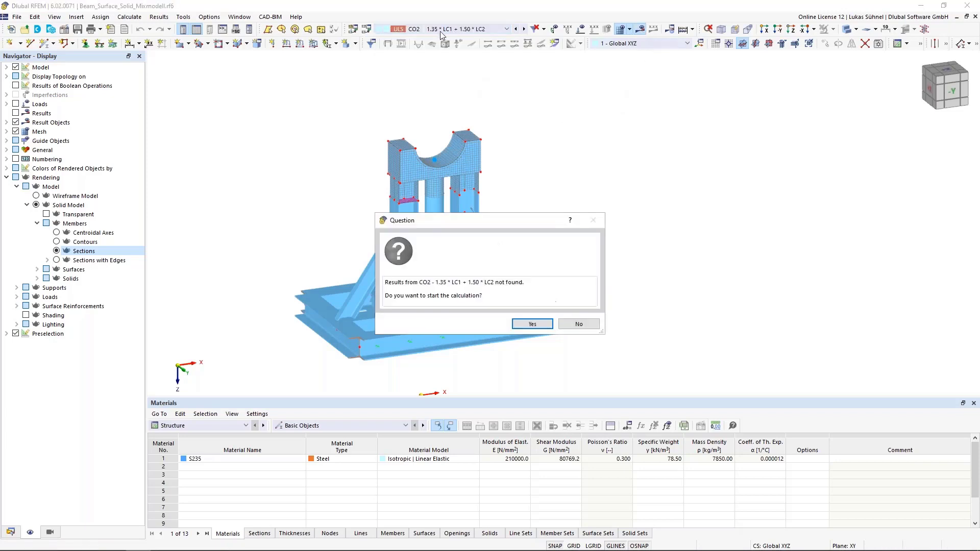
click(532, 325)
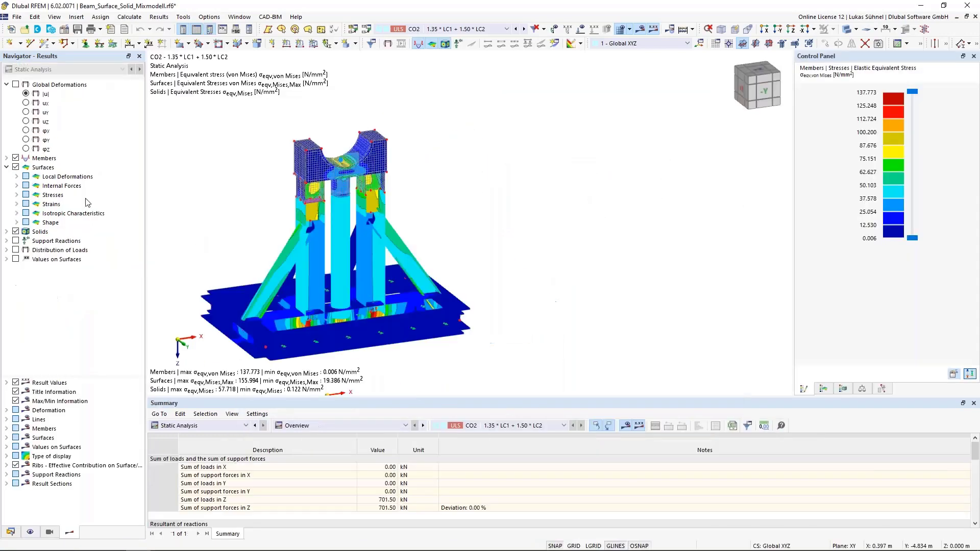
- Hide the surface and solid results and display the axial force N of the members
click(16, 231)
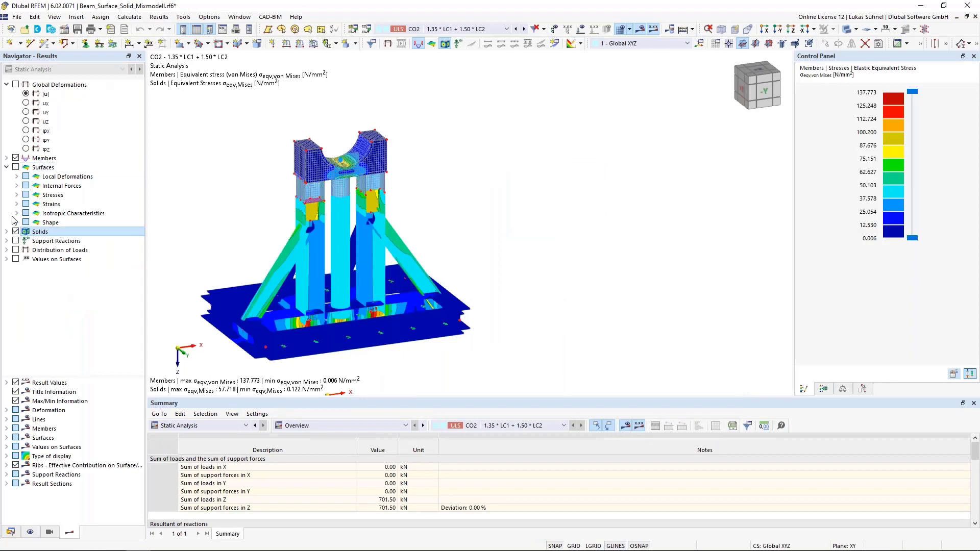
click(7, 158)
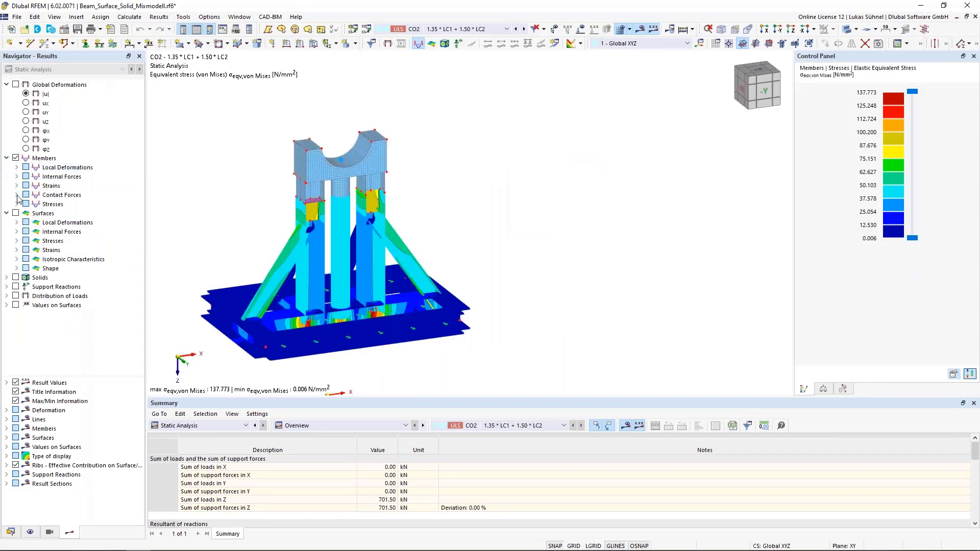
click(16, 177)
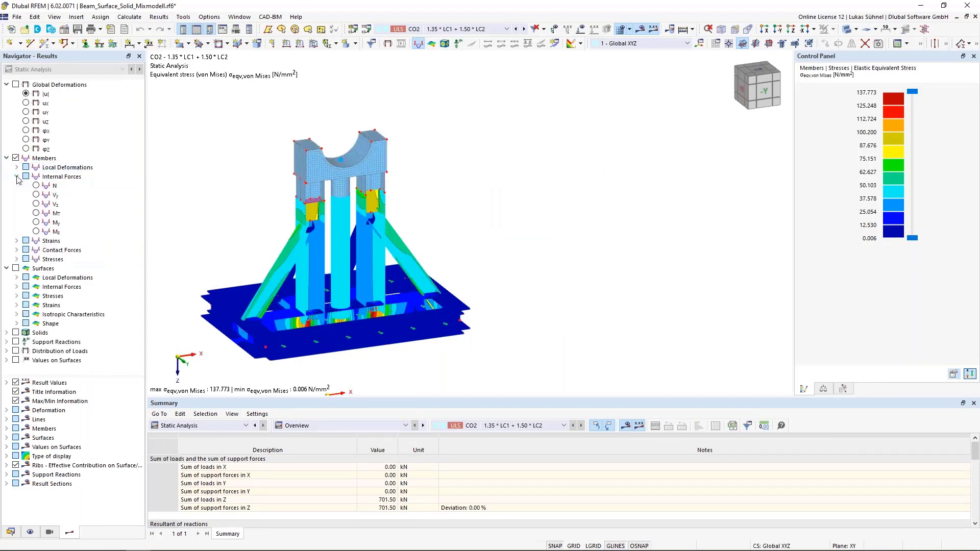
click(36, 186)
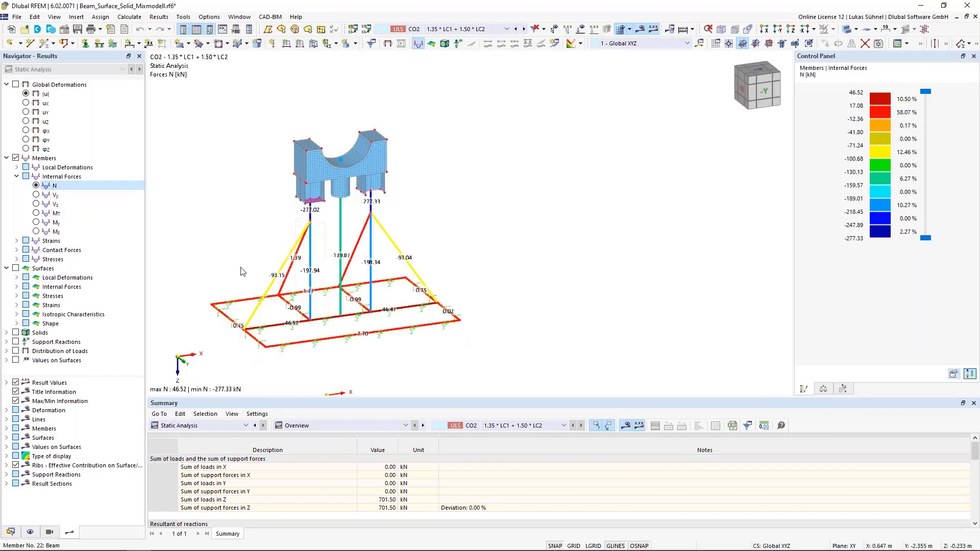
- Show the member results as two-colored diagrams and switch the model to a wireframe display to see the N diagrams
click(6, 429)
click(26, 438)
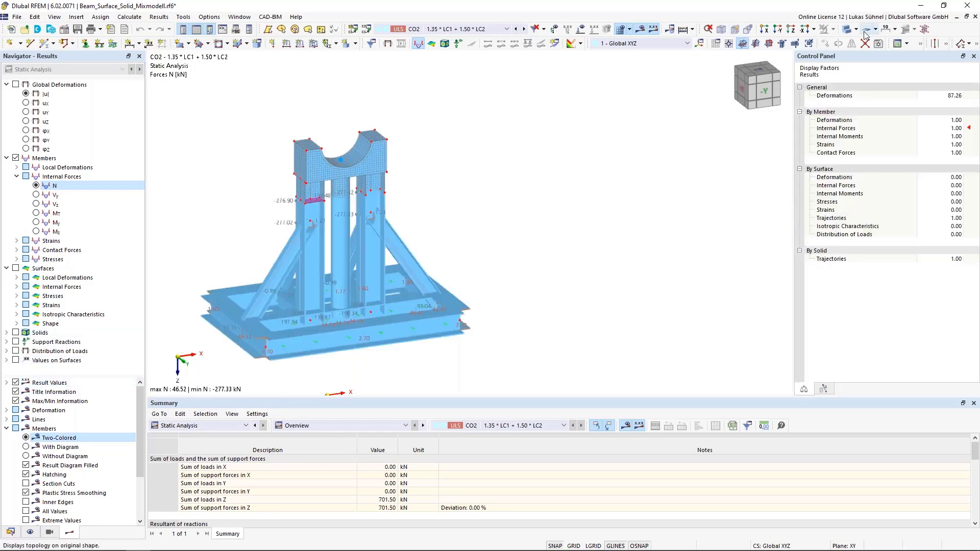
click(848, 29)
scroll(248, 245, up, 5)
scroll(248, 246, down, 5)
ctrl+middle_drag(249, 246, 265, 275)
scroll(344, 286, up, 1)
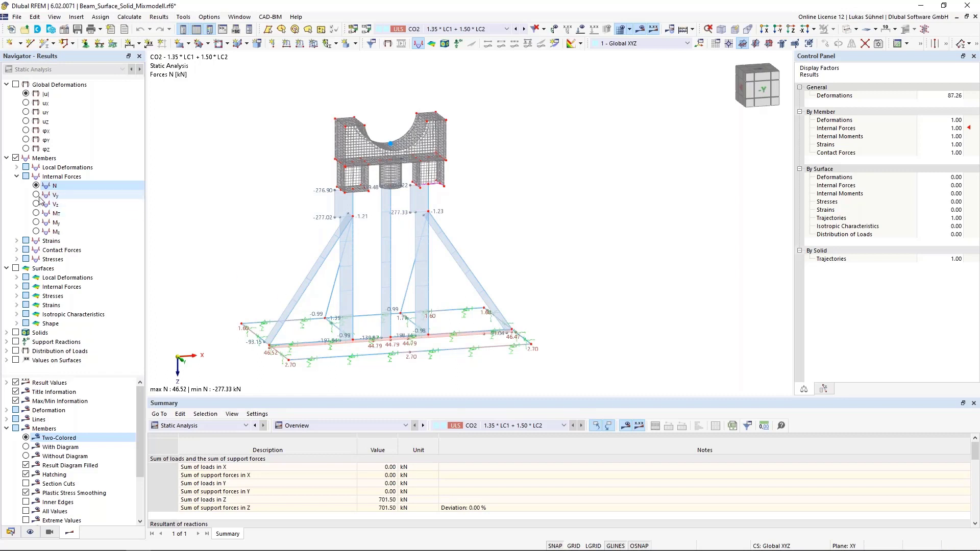
- Review the member shear forces Vy and Vz and the moments MT, My and Mz, finishing on My
click(36, 194)
click(35, 204)
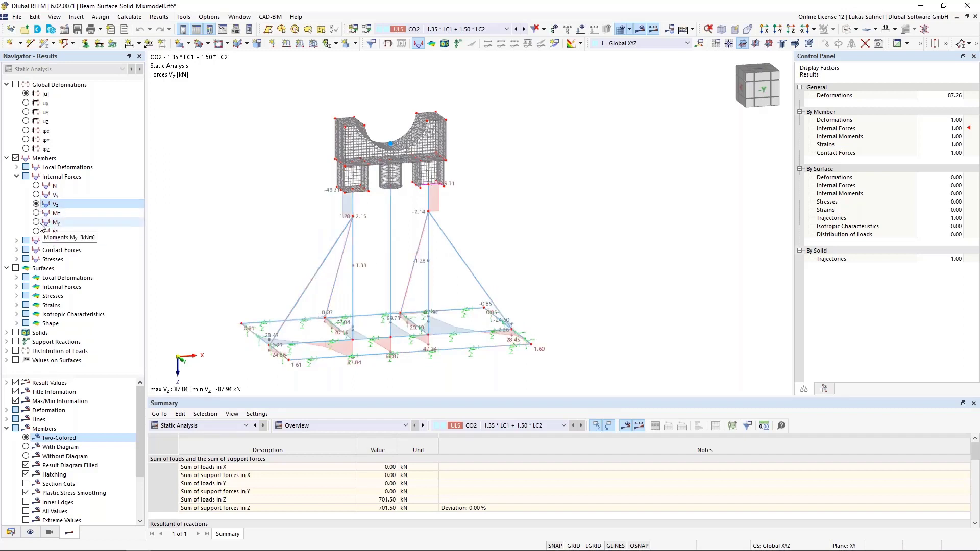
click(36, 216)
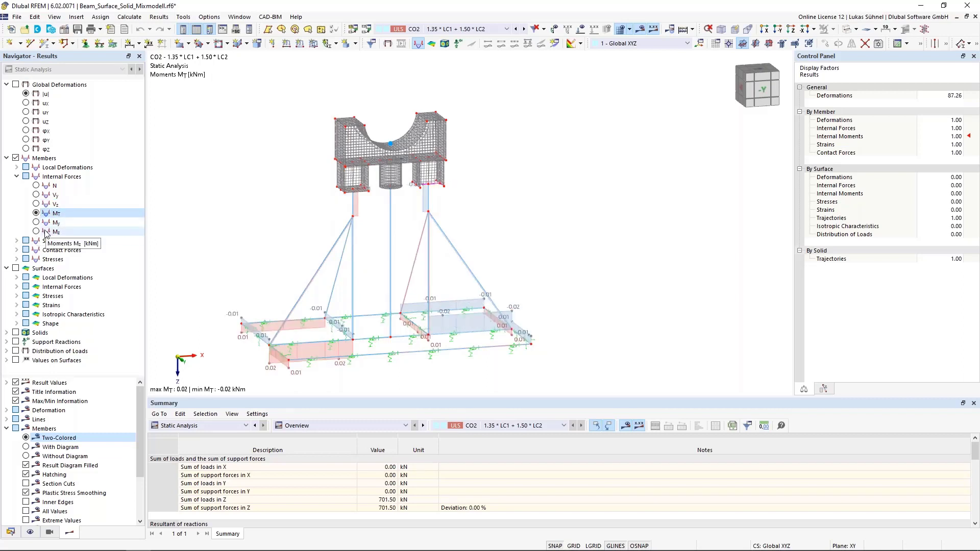
click(36, 223)
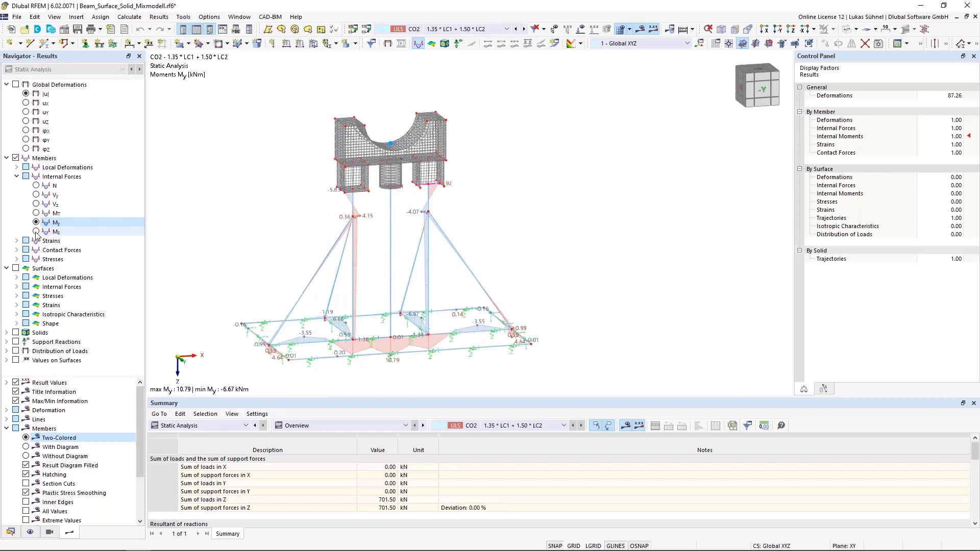
click(36, 232)
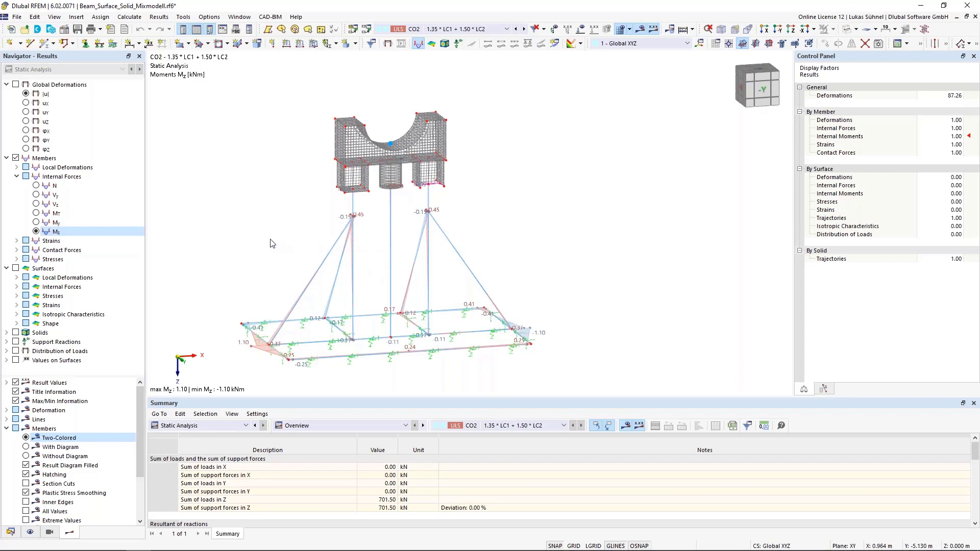
click(36, 223)
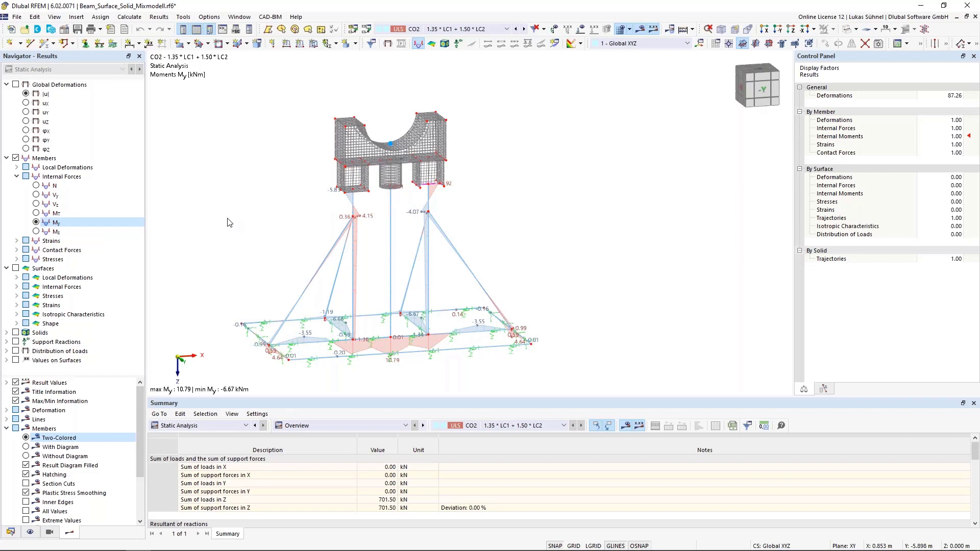
- Render the model in solid mode and inspect the columns and braces with the My results on
click(847, 29)
ctrl+middle_drag(531, 163, 397, 229)
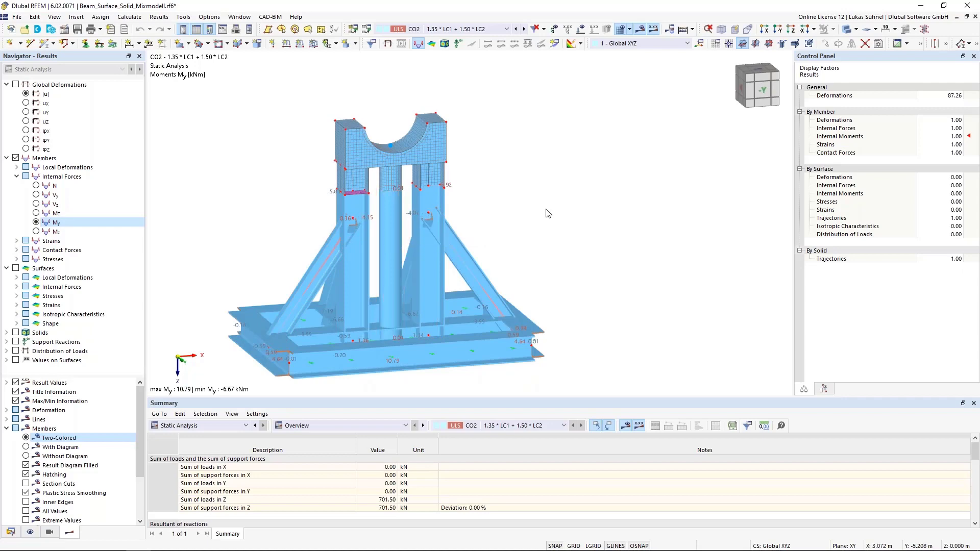
mouse_move(262, 222)
ctrl+middle_down()
mouse_move(328, 218)
mouse_move(378, 241)
mouse_move(335, 276)
mouse_move(264, 219)
ctrl+middle_up()
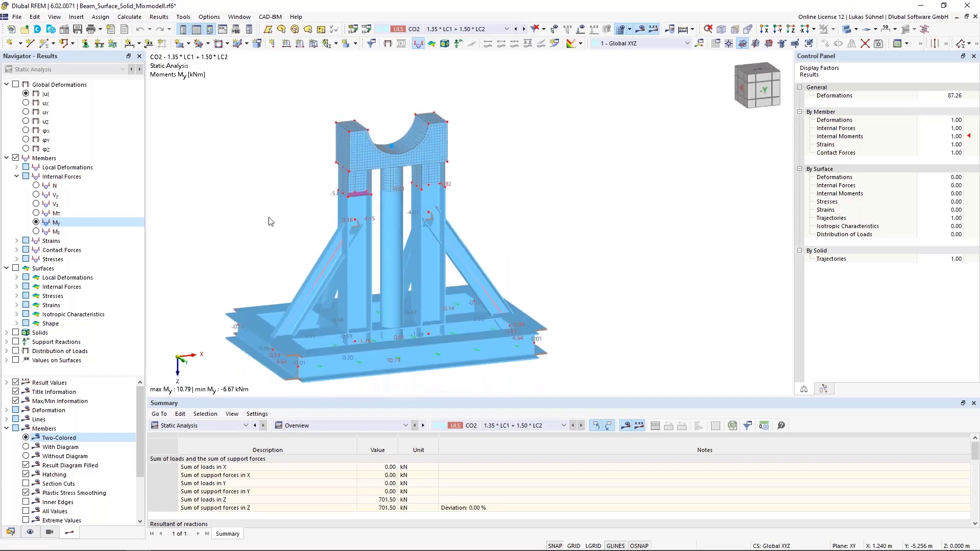
- Display the axial forces N on the wireframe model and examine them along the columns and diagonal braces
click(38, 187)
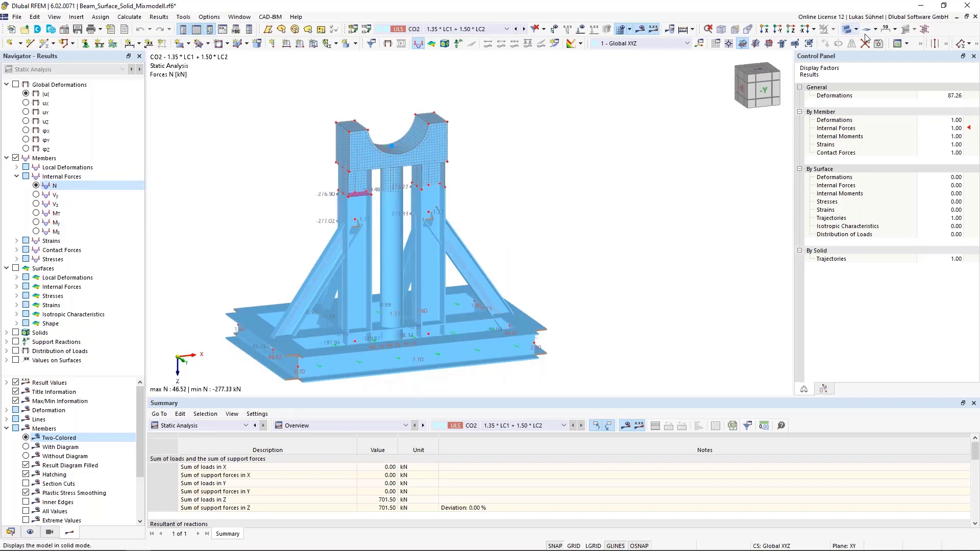
click(846, 31)
click(845, 30)
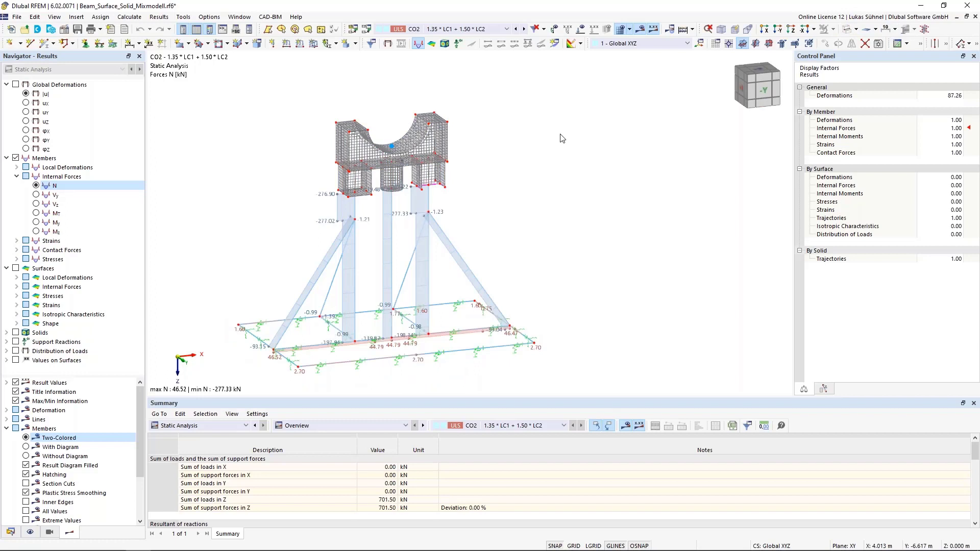
middle_drag(264, 216, 327, 200)
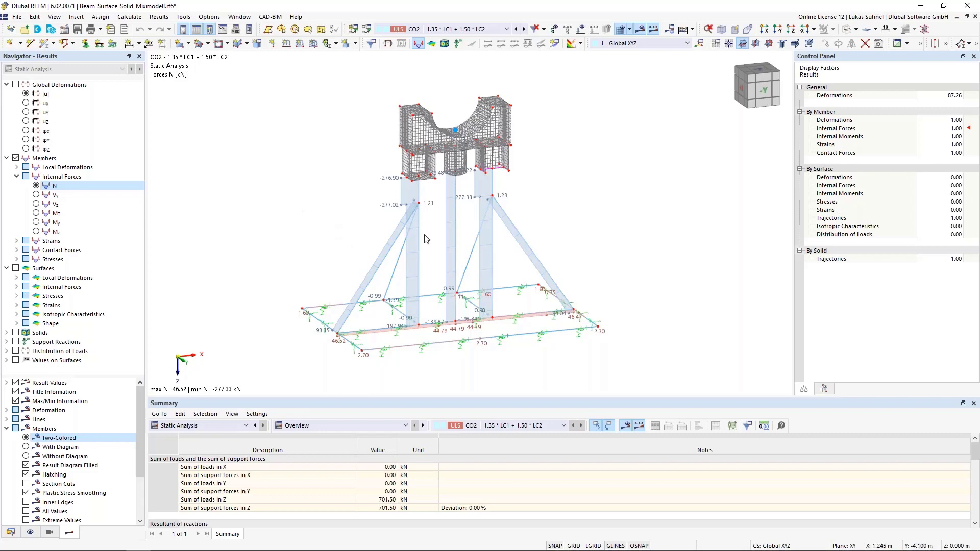
scroll(434, 237, up, 2)
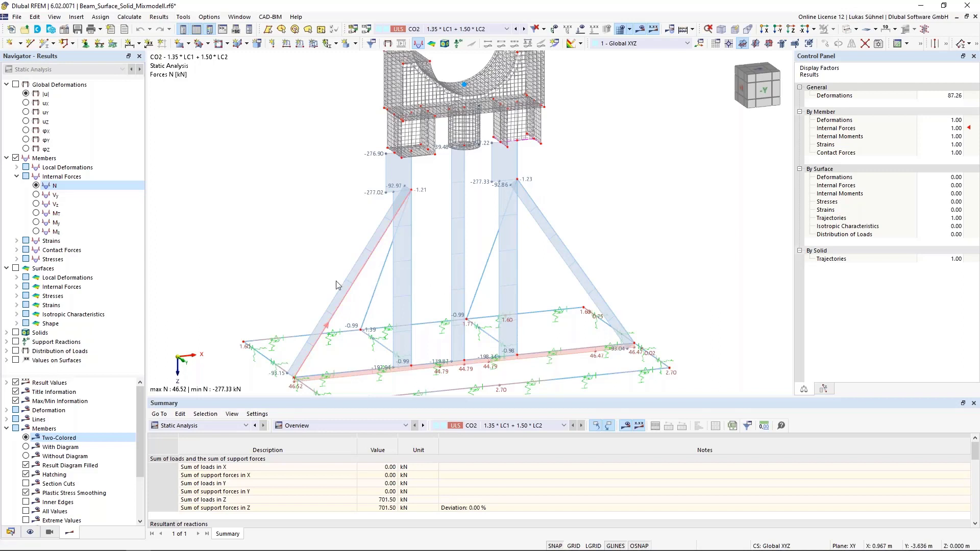
- Activate the Structure Stability add-on in the base data of the Beam_Surface_Solid_Mixmodell model
click(11, 532)
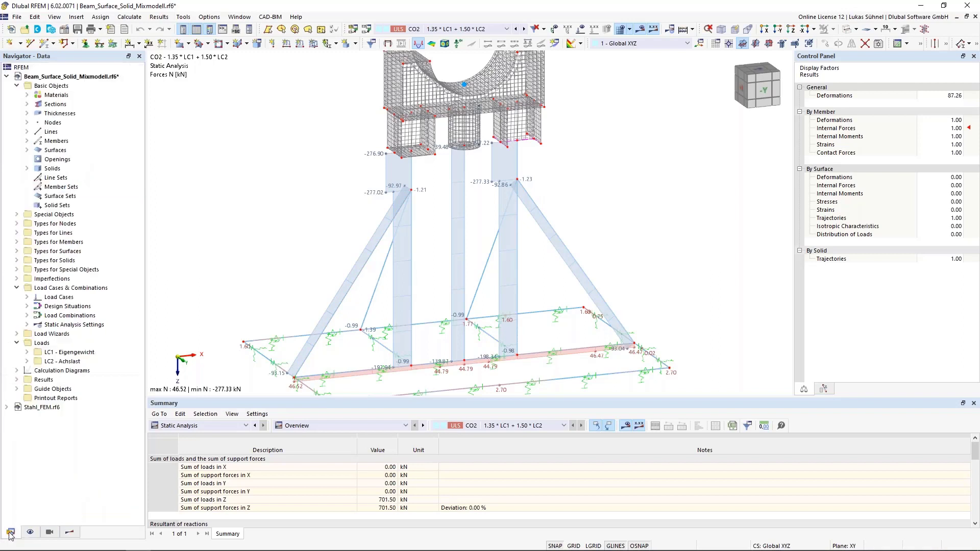
right_click(66, 77)
click(89, 85)
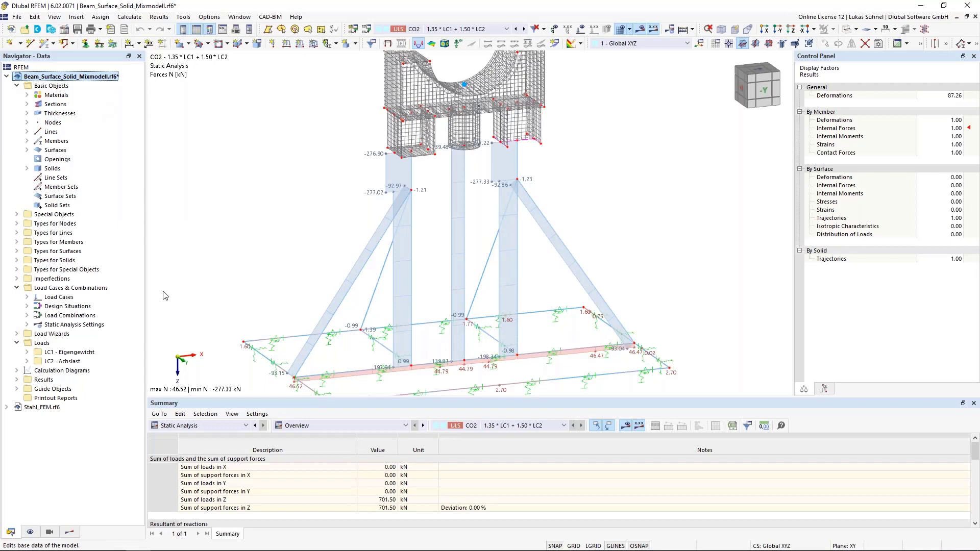
click(325, 83)
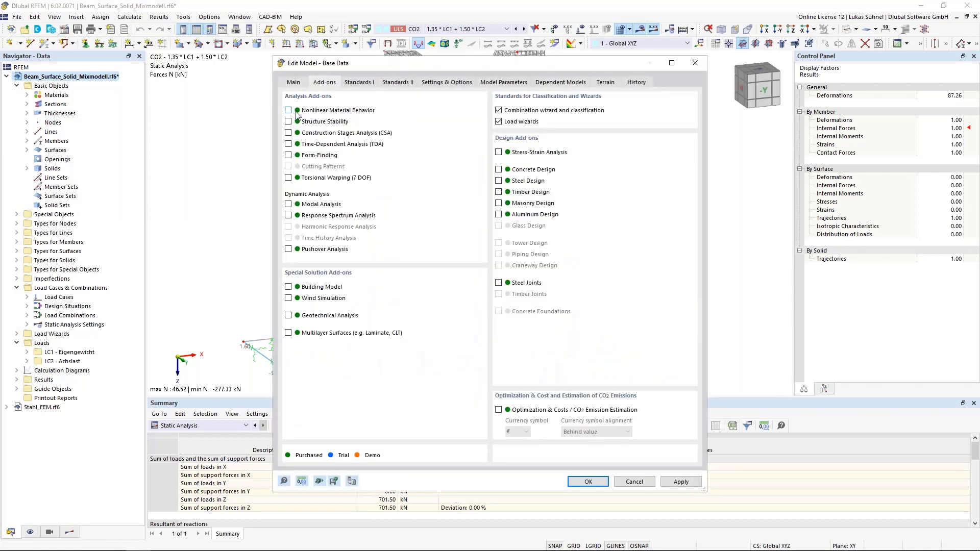
click(288, 122)
click(585, 482)
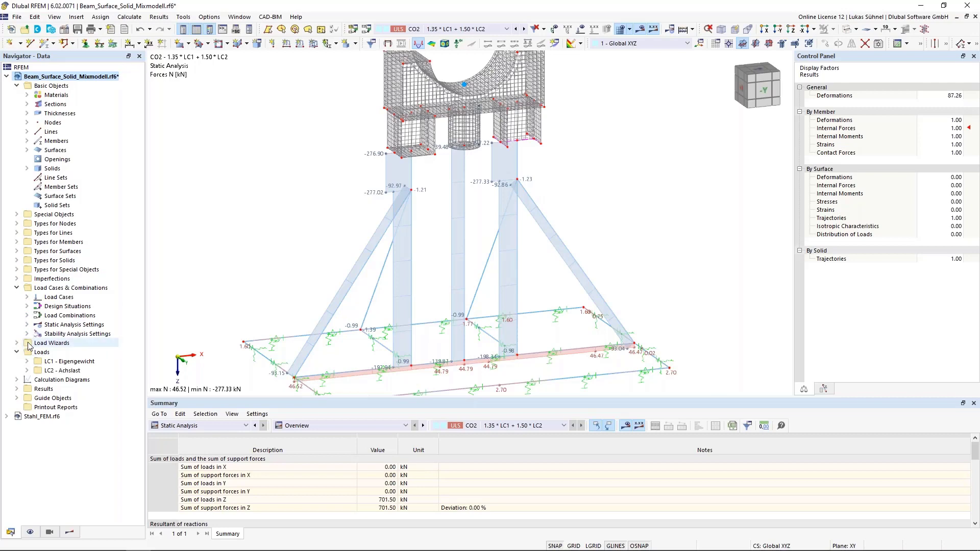
- Enable the critical load calculation for load combination CO2 with stability settings ST1 (linear eigenvalue method, Lanczos) and calculate it
click(26, 316)
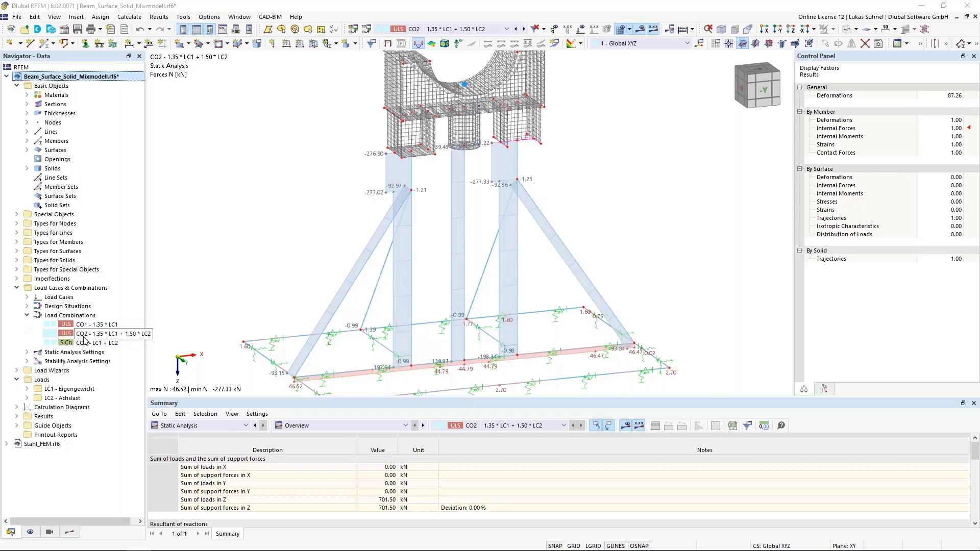
key(Return)
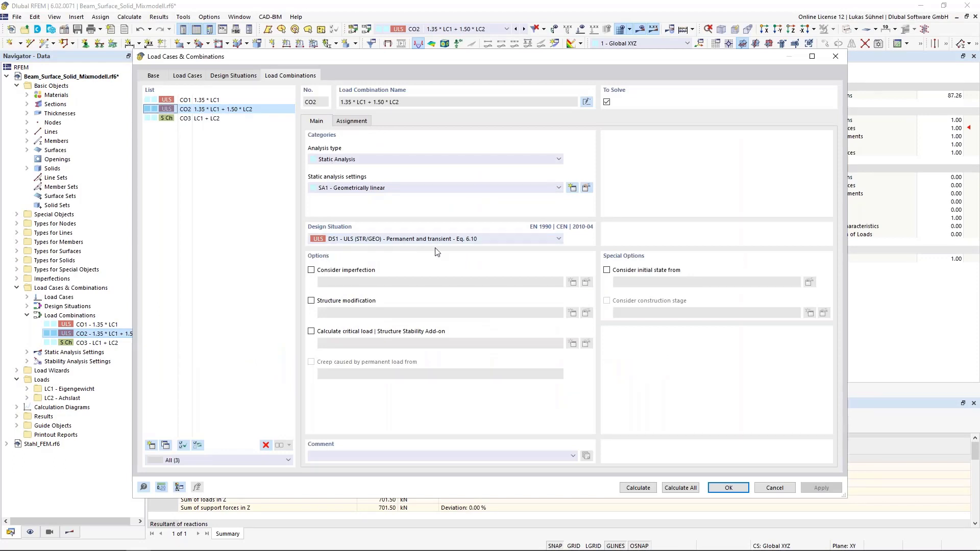
click(343, 332)
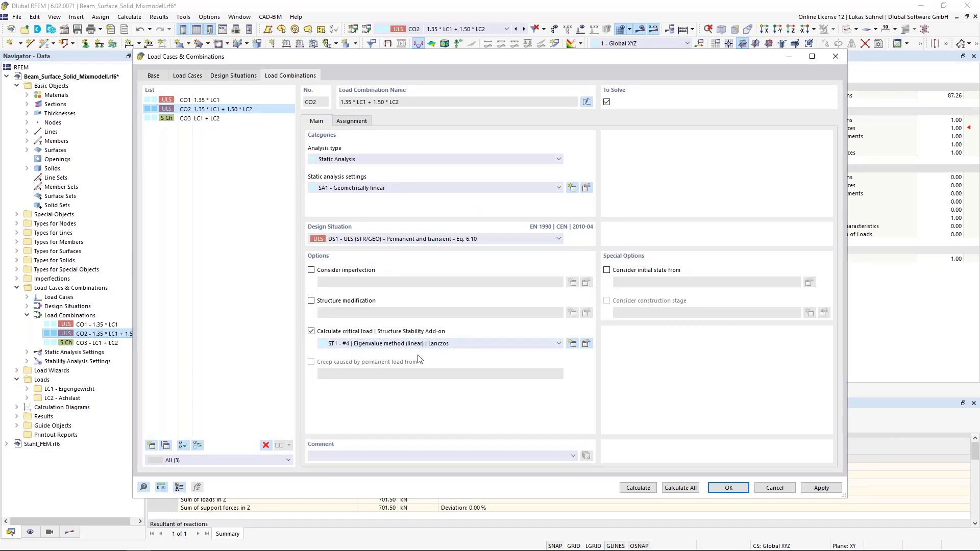
click(638, 489)
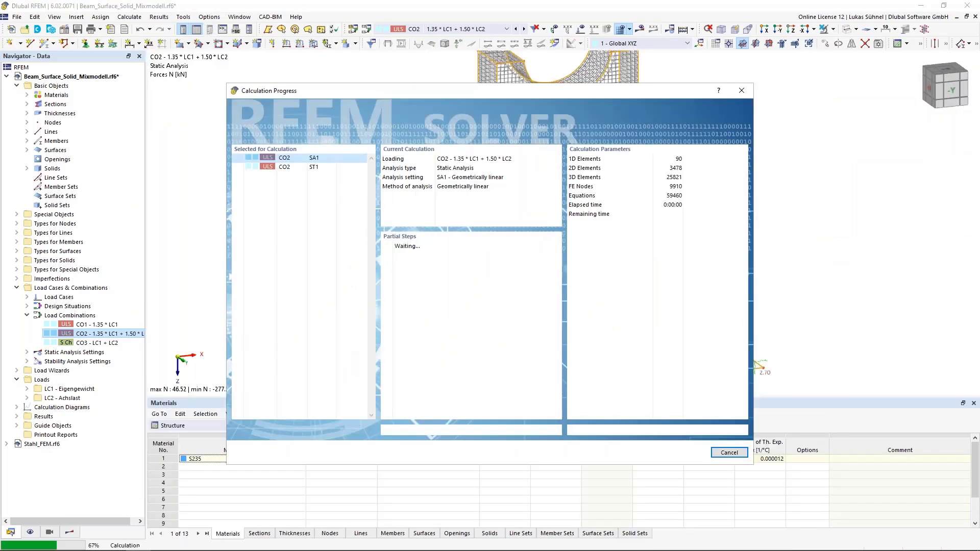
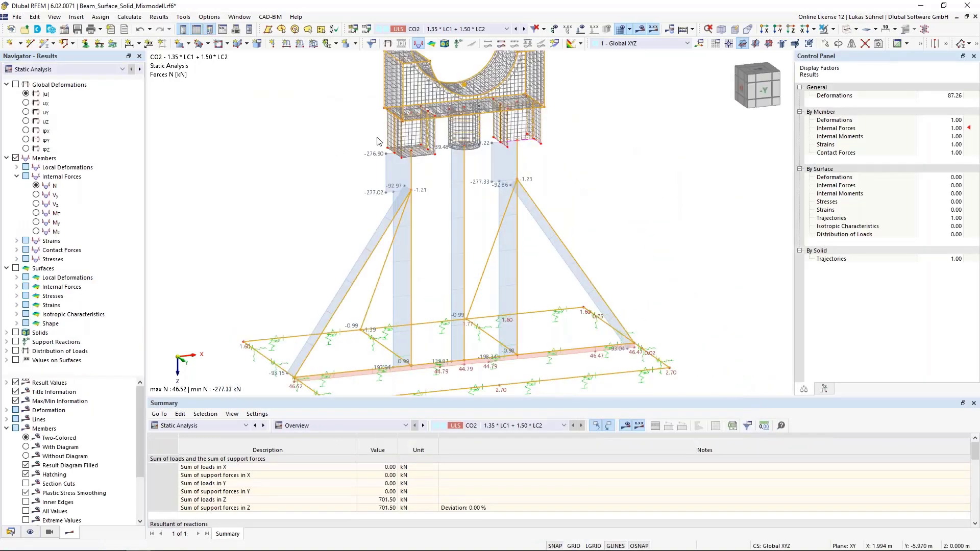
- Show the stability analysis results of CO2, enlarge the critical load factors table and select mode 1
scroll(381, 151, down, 3)
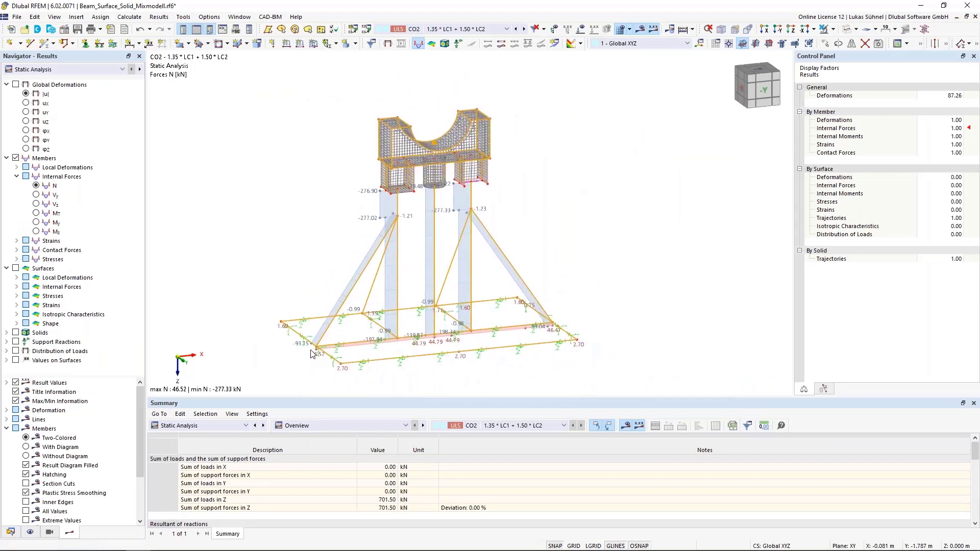
click(199, 427)
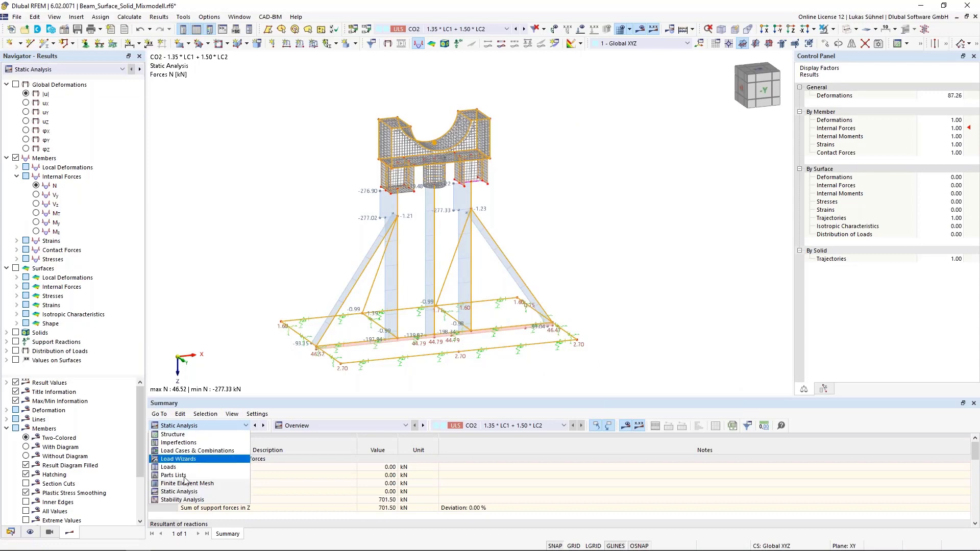
click(177, 501)
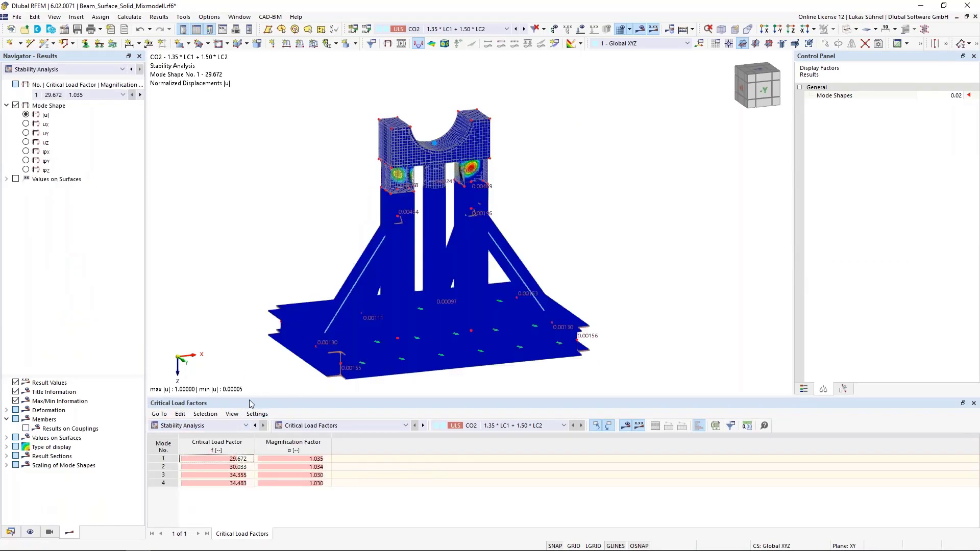
drag(251, 403, 250, 364)
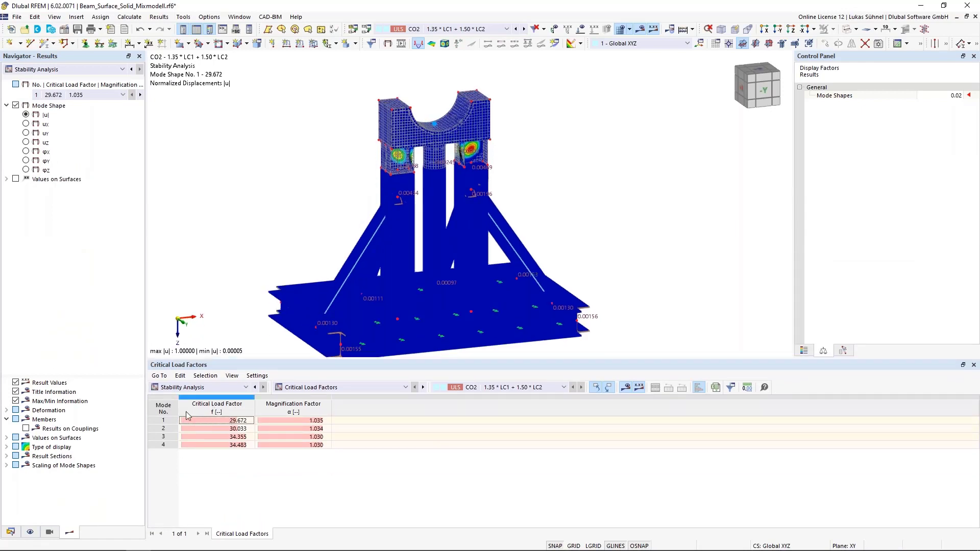
click(210, 423)
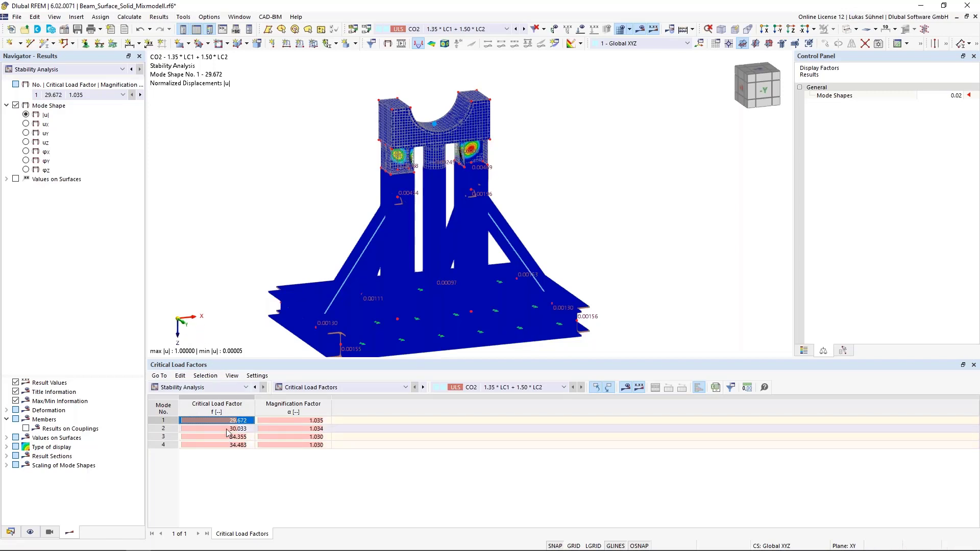
- Display mode shape 4 viewed along the X axis, set the mode shape display factor to 0.27 and inspect the deformed shape
click(215, 446)
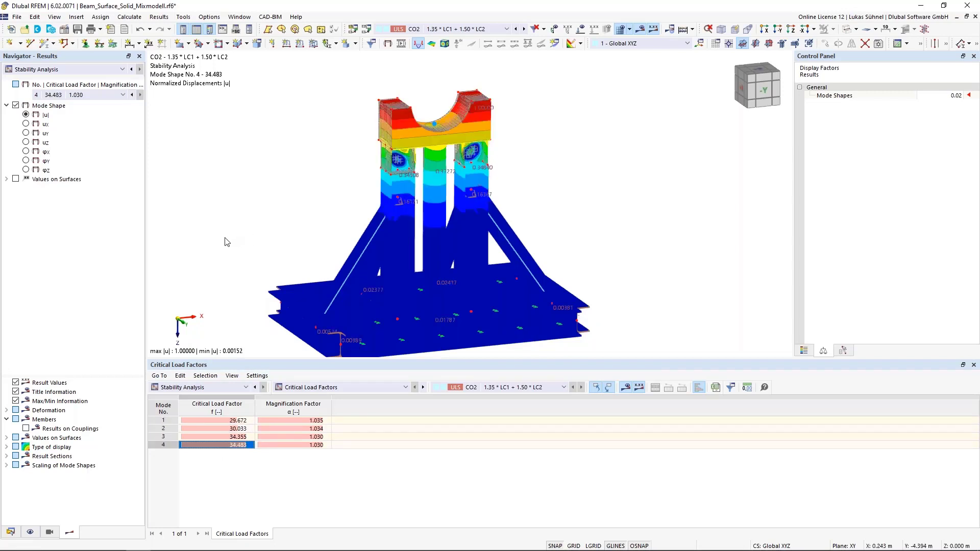
key(ctrl+shift+x)
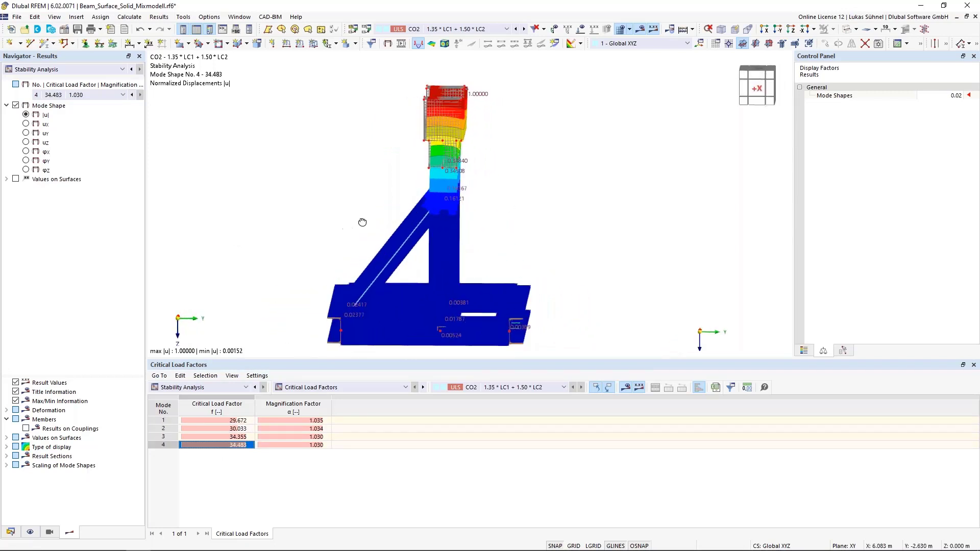
click(945, 96)
text(0.52)
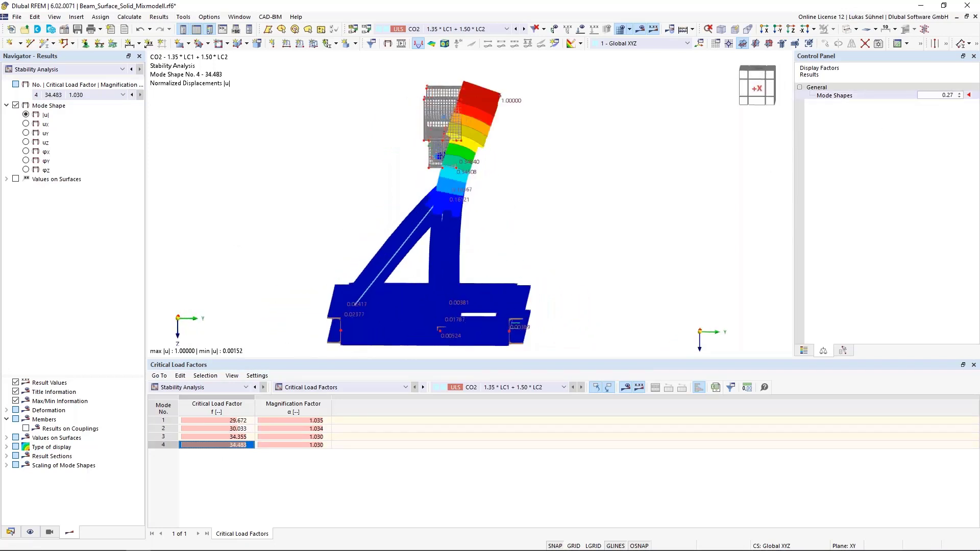
key(Return)
ctrl+middle_drag(587, 178, 529, 105)
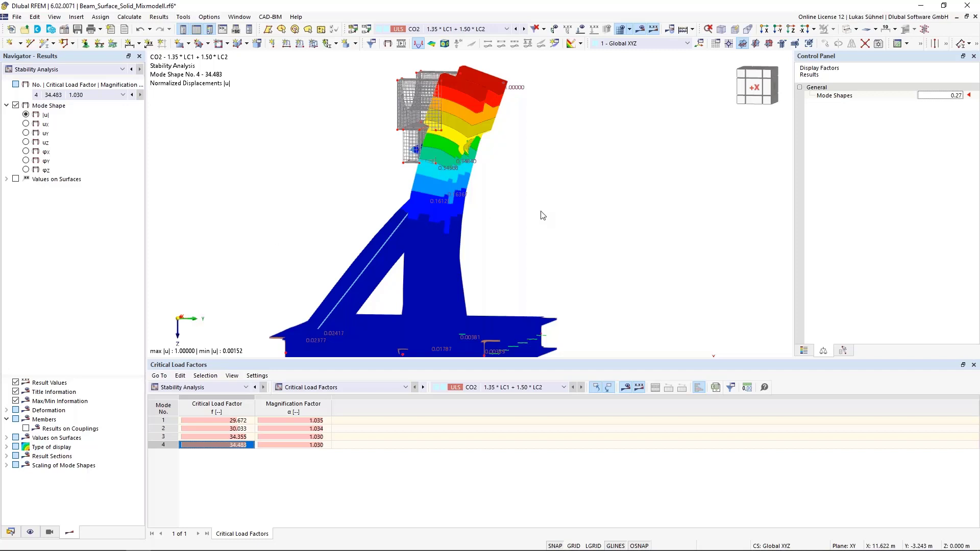
- Switch from the stability results to the static analysis results of CO2 and show the global displacements |u|
ctrl+middle_drag(542, 212, 430, 250)
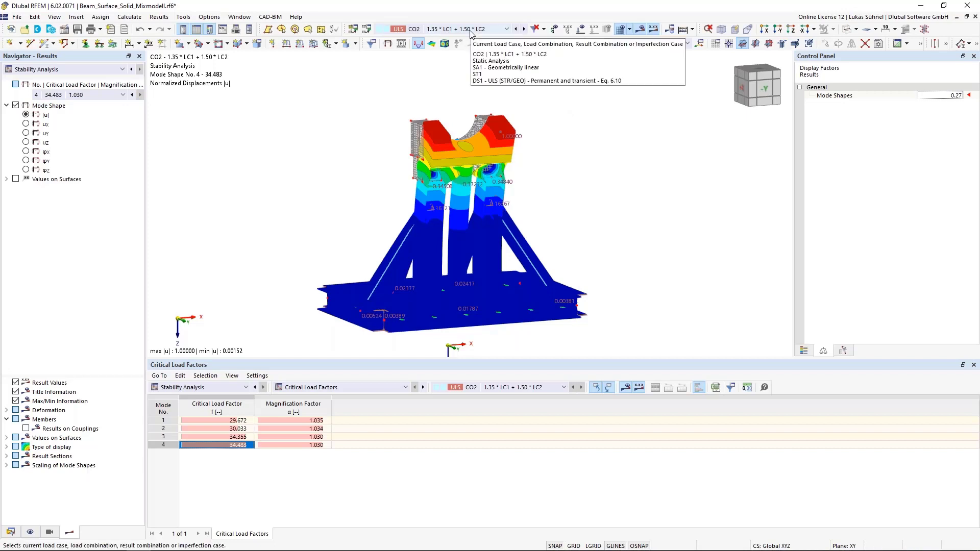
click(118, 74)
click(50, 78)
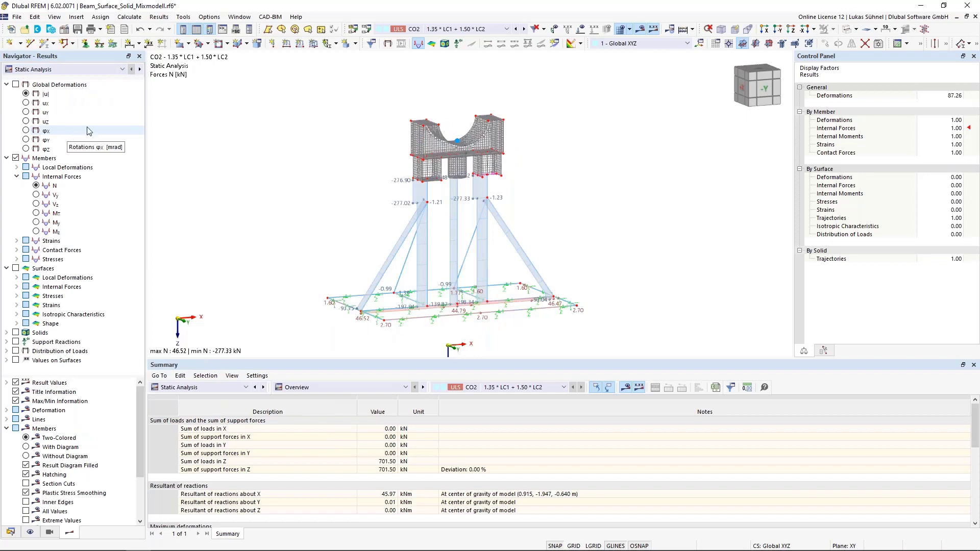
click(26, 95)
ctrl+middle_drag(296, 239, 332, 177)
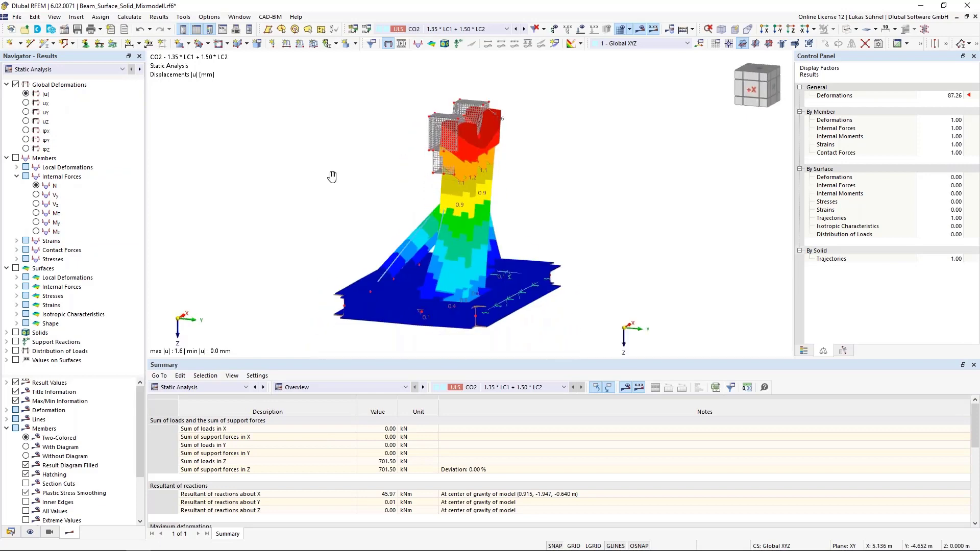
- Show the member axial forces N together with the surface basic internal moments mx for CO2
click(36, 187)
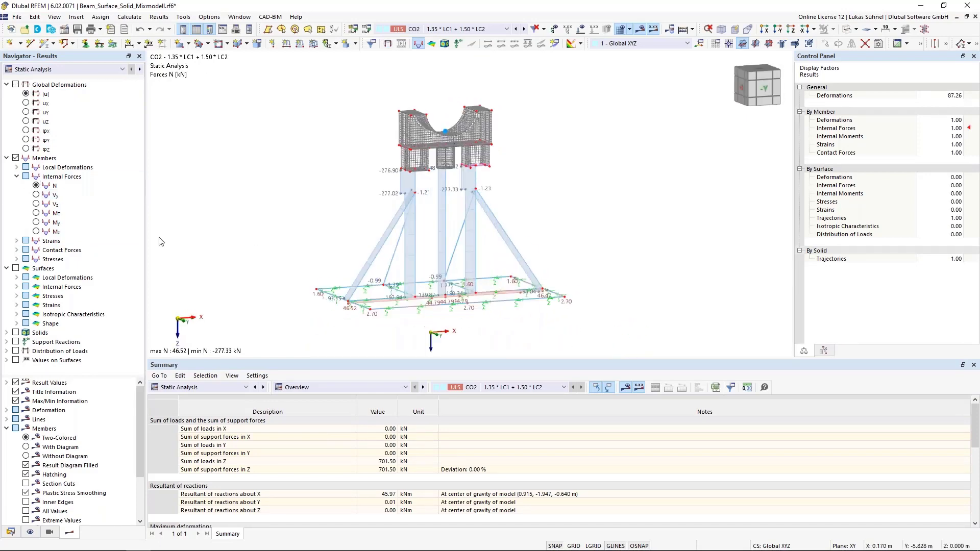
click(17, 286)
click(46, 304)
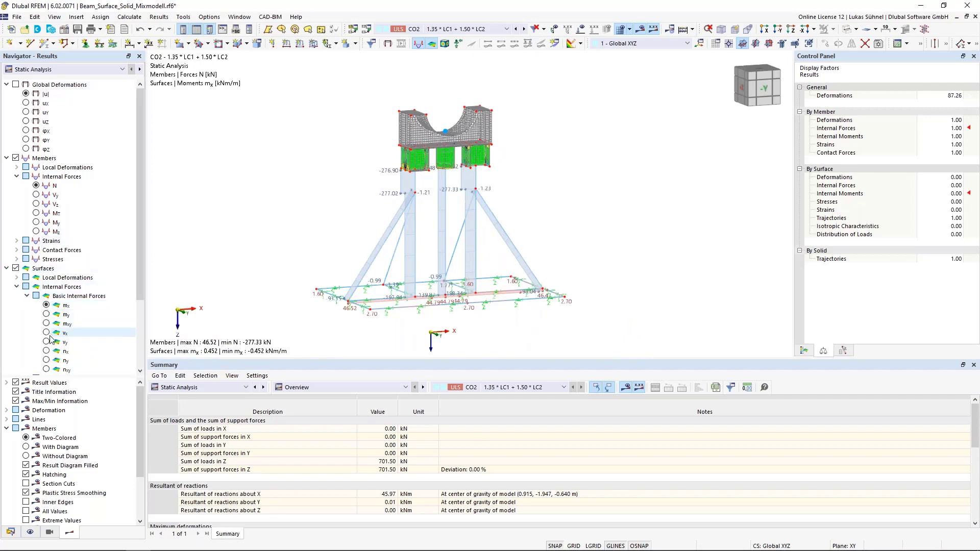
scroll(418, 163, up, 3)
scroll(418, 164, down, 3)
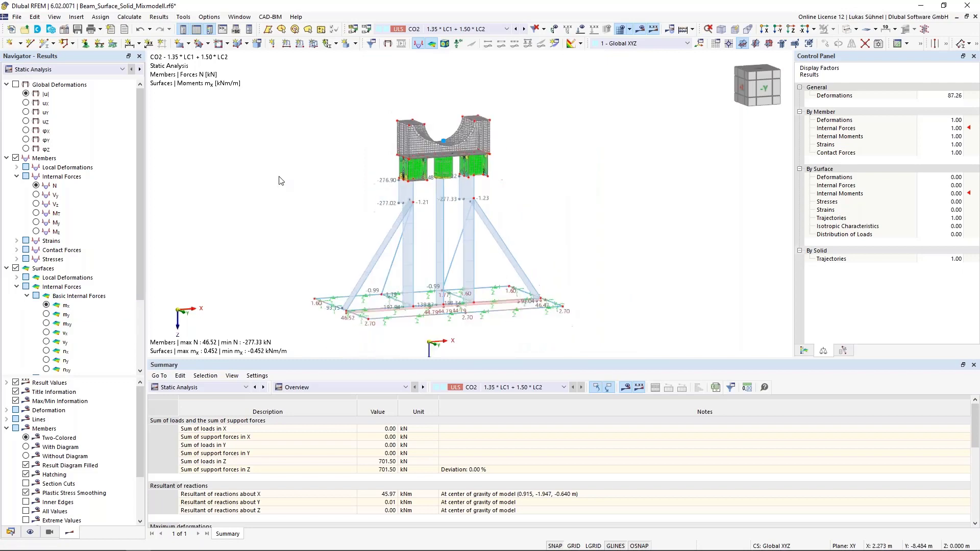
- Display the elastic equivalent stresses according to von Mises on the members
click(18, 177)
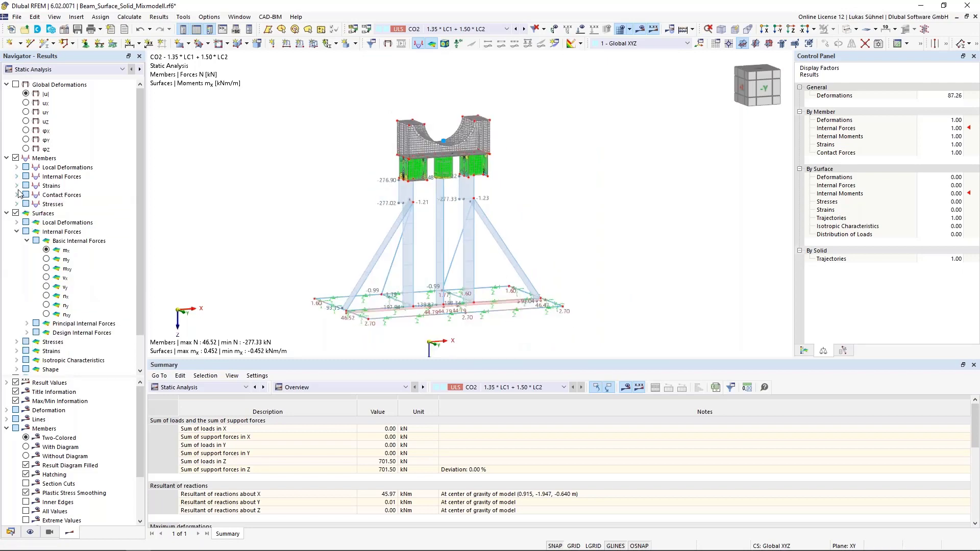
click(17, 204)
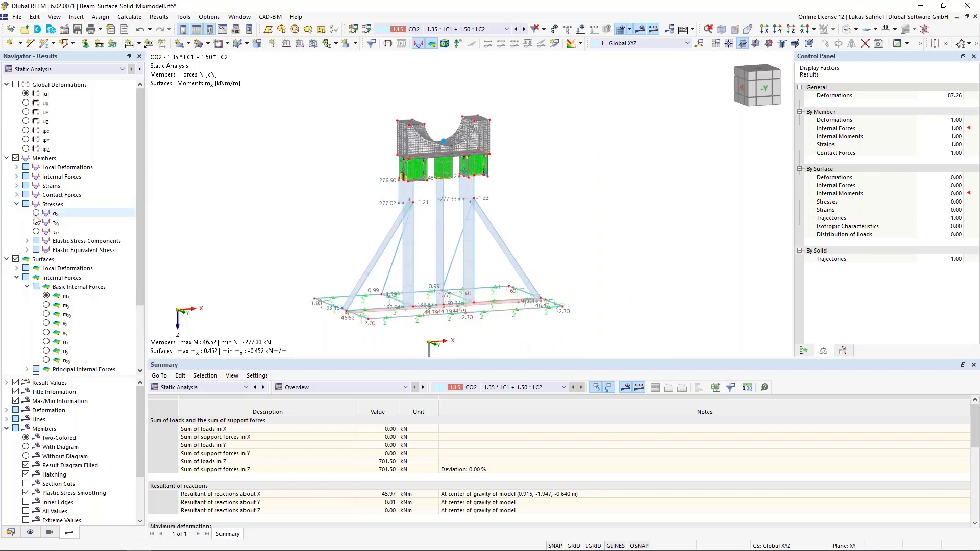
click(27, 250)
click(47, 260)
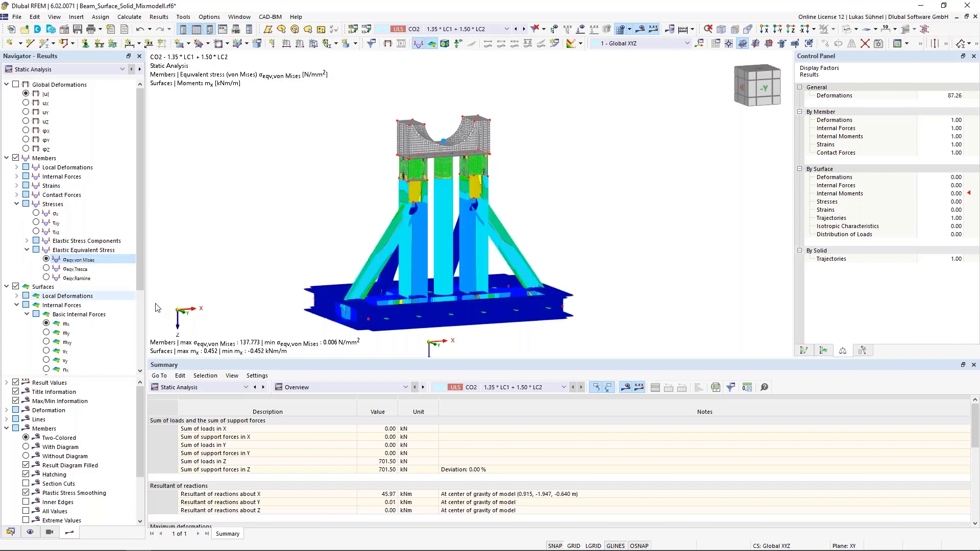
middle_drag(265, 283, 300, 275)
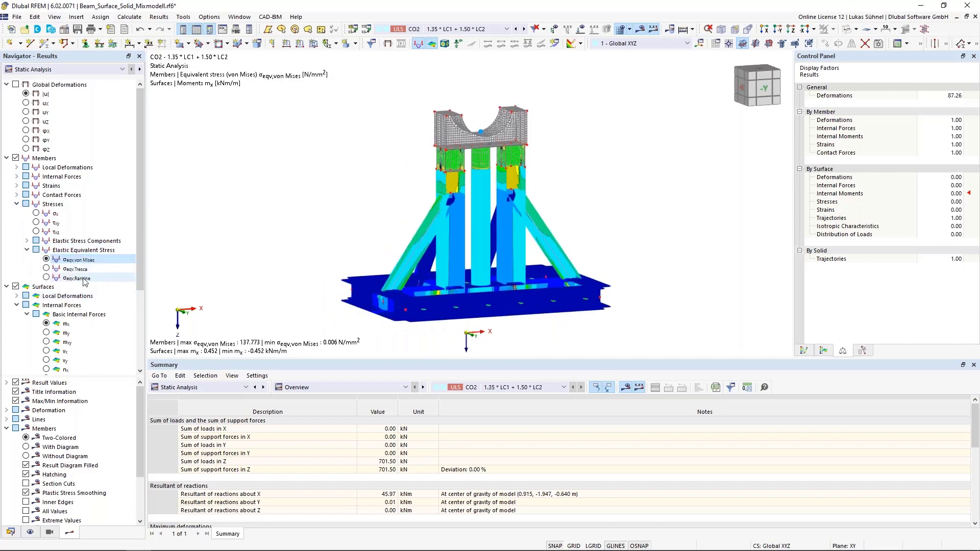
- Display the maximum von Mises equivalent stresses σeqv,Mises,Max on the surfaces
scroll(84, 282, down, 4)
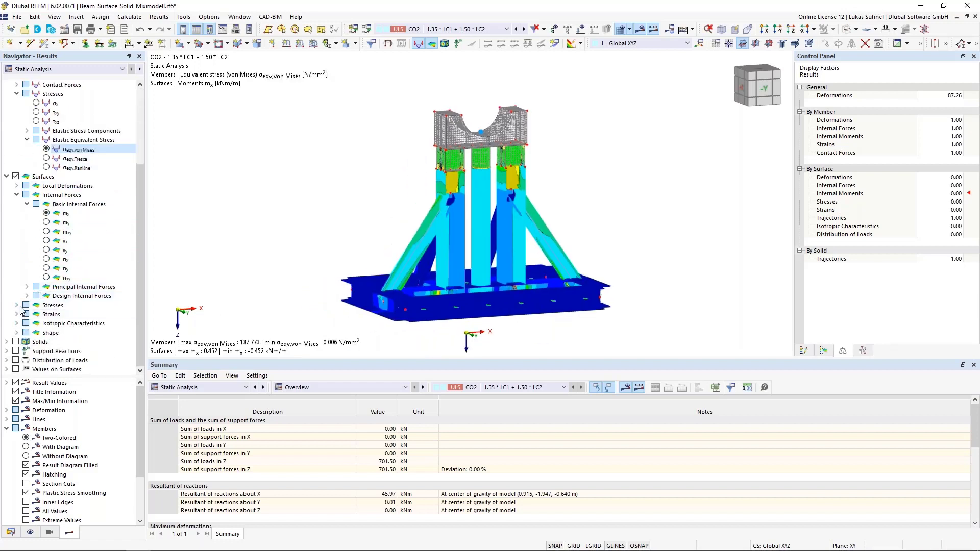
click(17, 305)
click(32, 308)
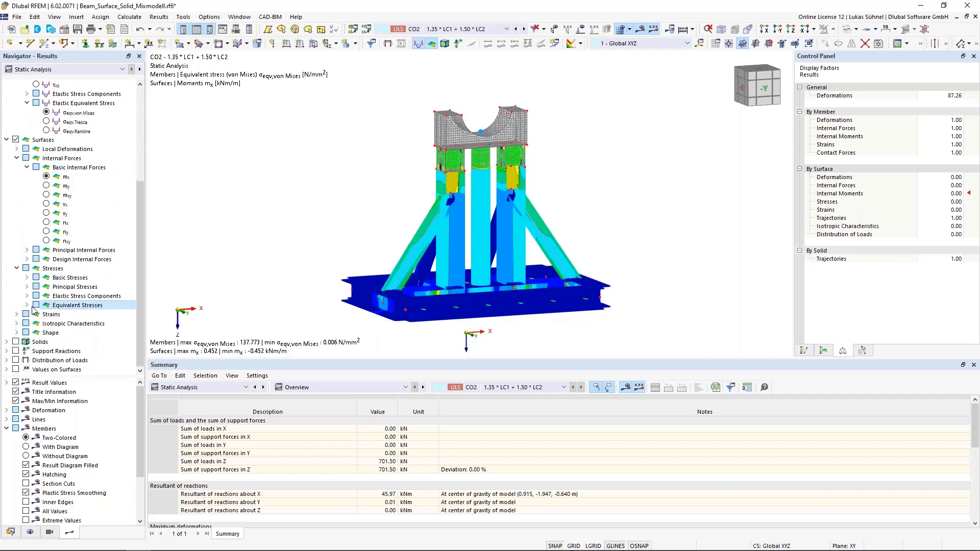
click(27, 305)
click(37, 314)
click(56, 324)
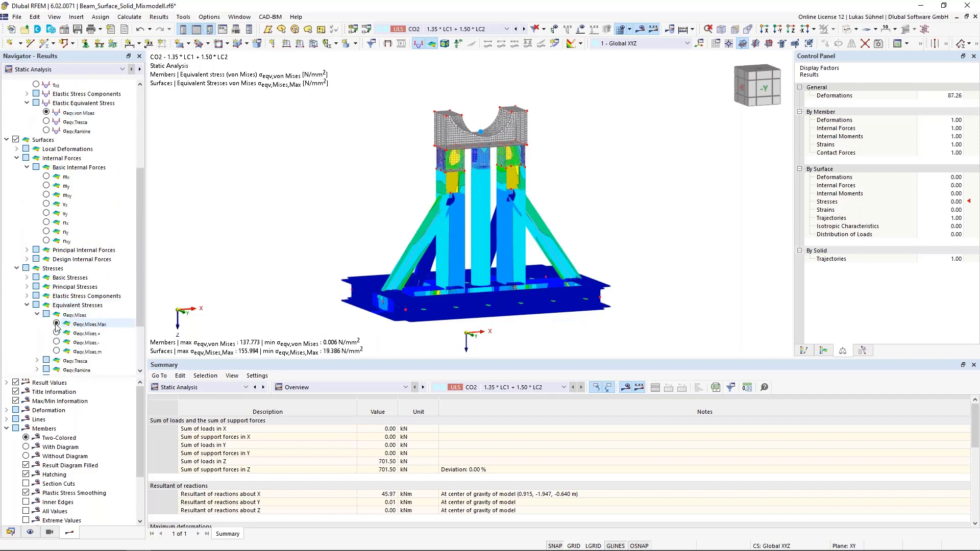
- Display the Mises equivalent stresses on the solids as well
scroll(56, 327, down, 3)
click(17, 342)
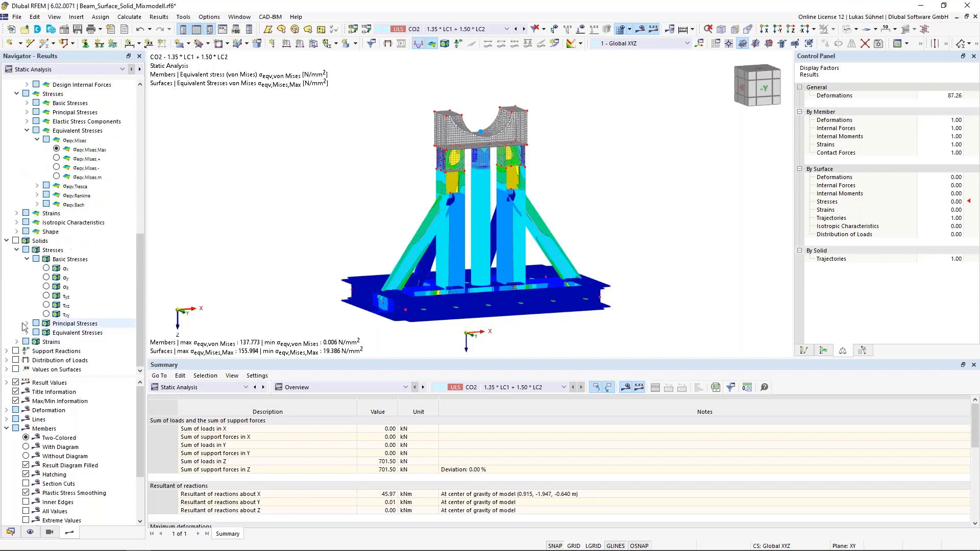
click(26, 333)
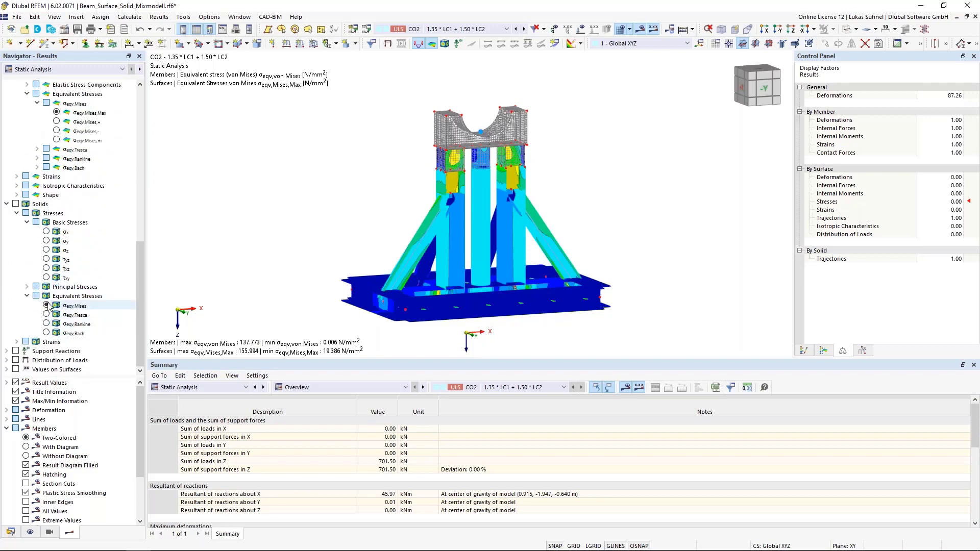
click(47, 306)
- Examine the equivalent stresses around the column heads and saddle, and show the color scale for the member stresses
scroll(493, 168, up, 4)
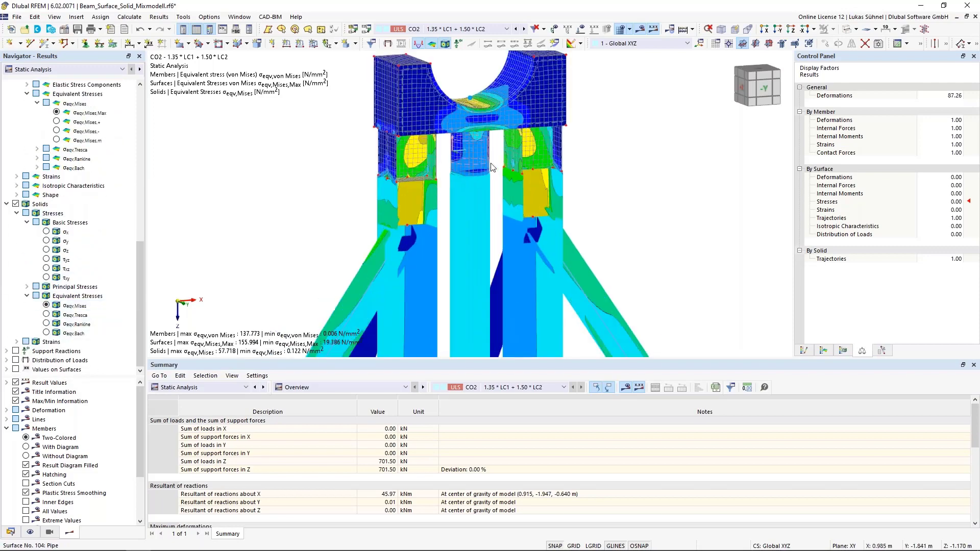
scroll(492, 168, up, 2)
scroll(505, 179, down, 4)
middle_drag(514, 193, 589, 177)
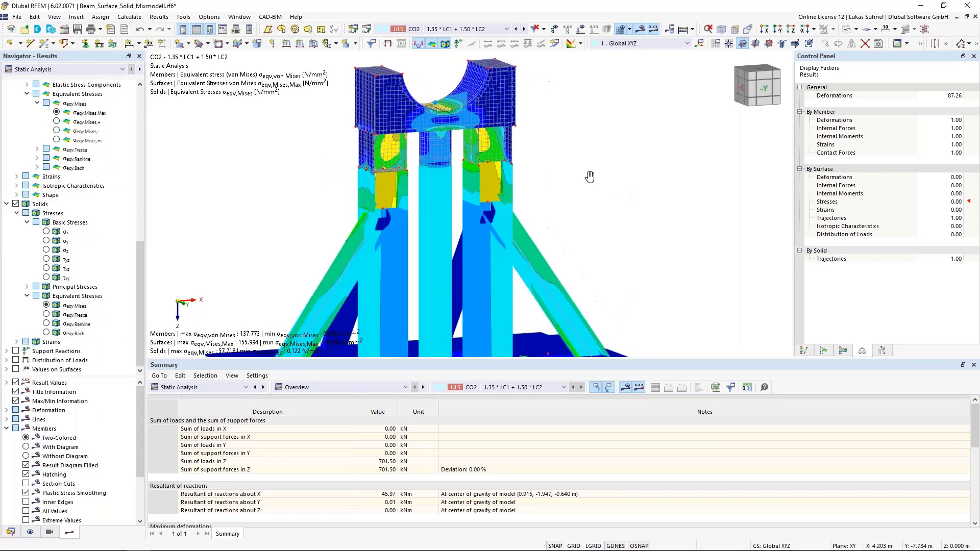
scroll(567, 219, down, 3)
ctrl+middle_drag(569, 233, 720, 274)
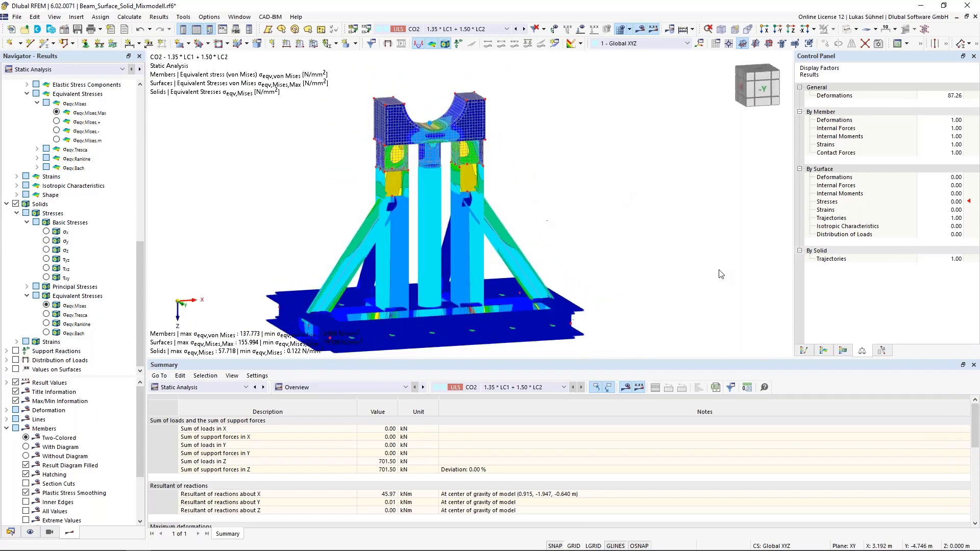
click(804, 351)
middle_drag(446, 250, 544, 219)
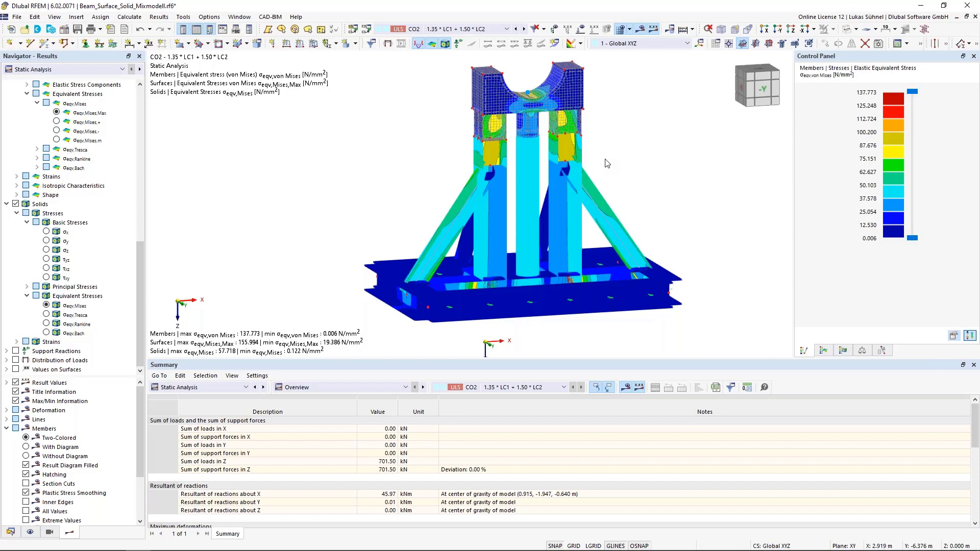
- Activate the Stress-Strain Analysis add-on in the base data of the Beam_Surface_Solid_Mixmodell model and check the standards settings
click(10, 532)
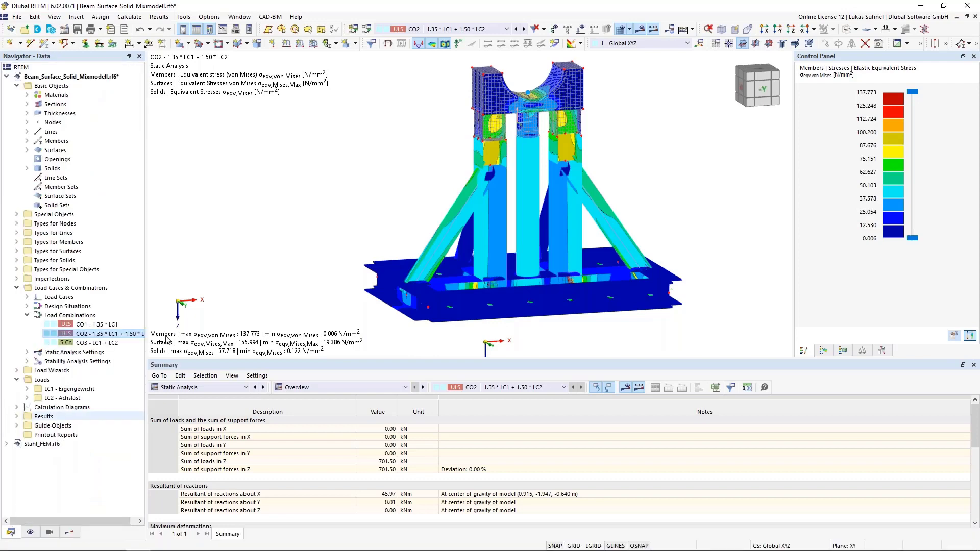
right_click(54, 76)
click(64, 138)
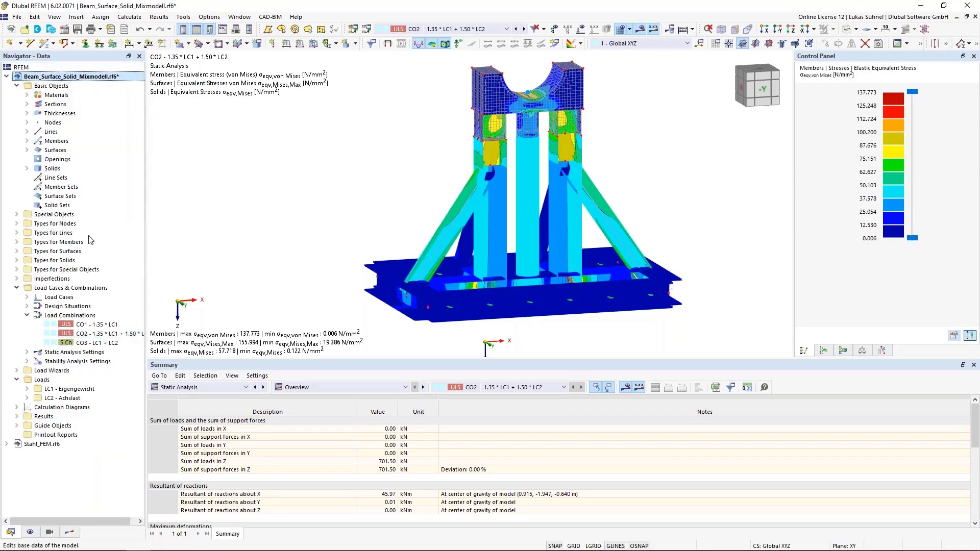
click(324, 83)
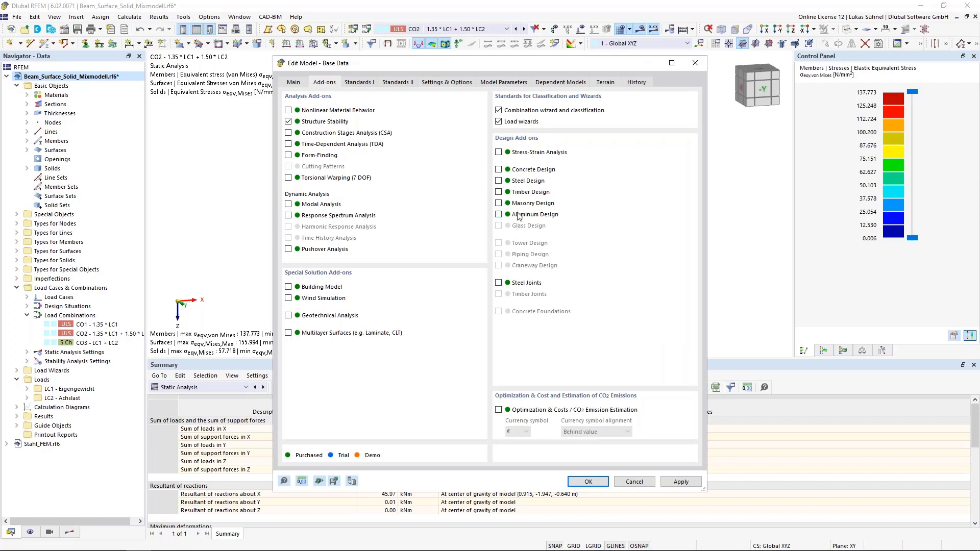
click(510, 152)
click(365, 82)
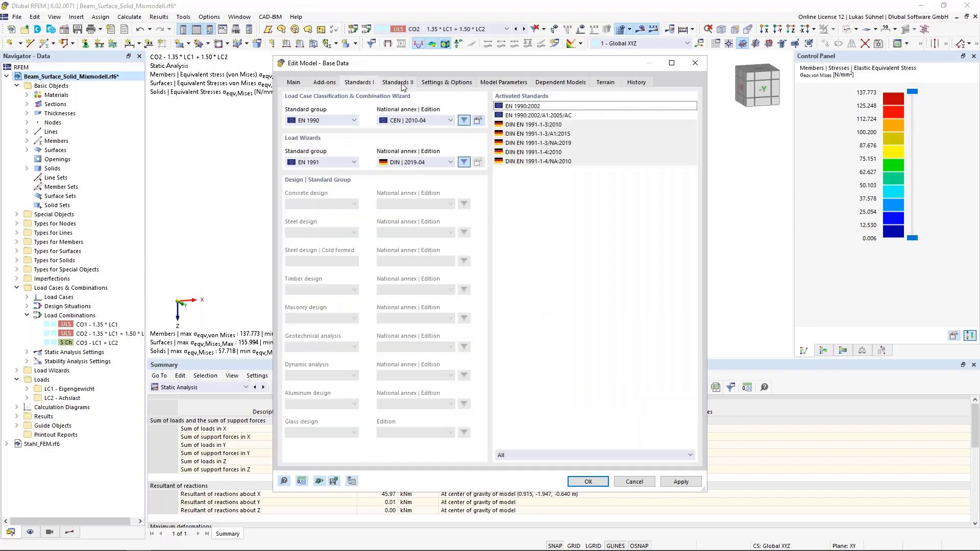
click(324, 83)
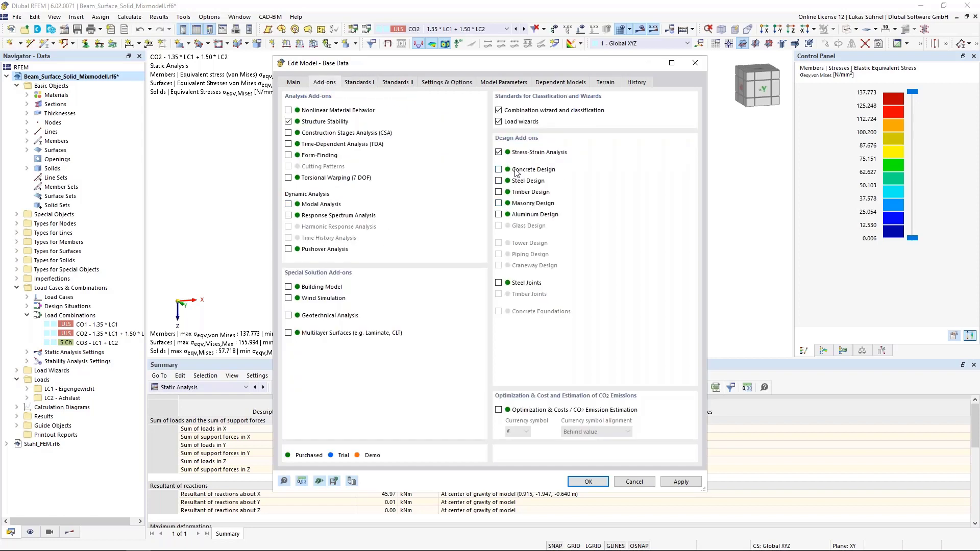
click(366, 83)
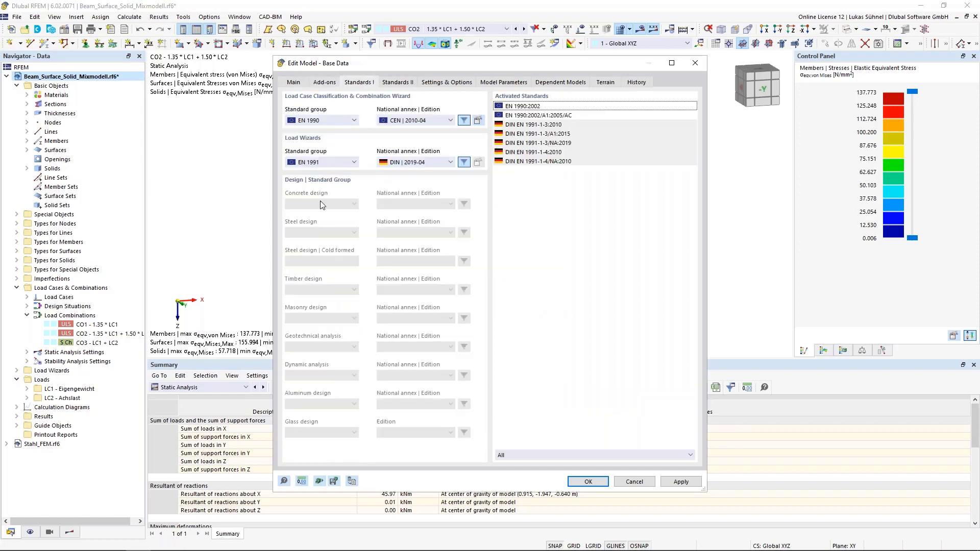
click(323, 84)
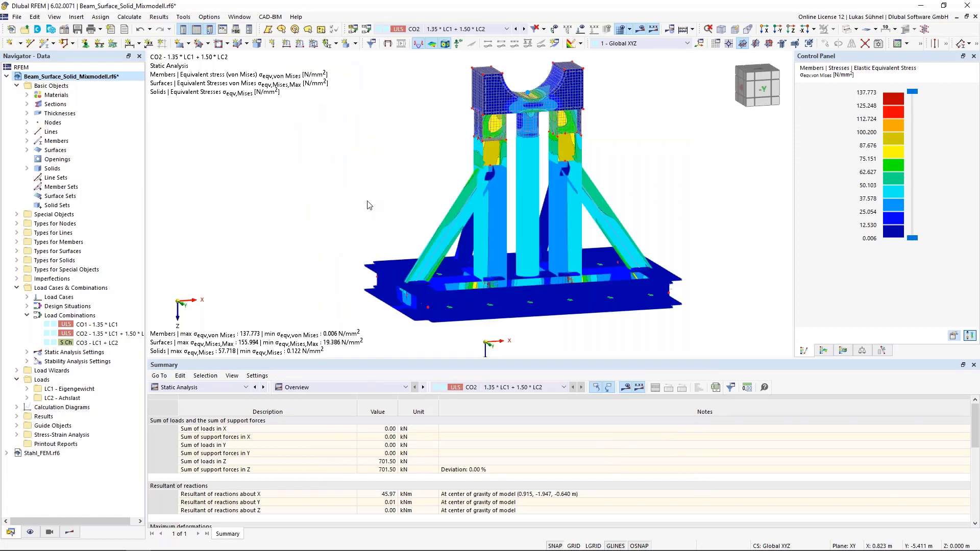
- Open the Stress-Strain Analysis input tables and review the design situations, the objects to analyze for stresses and stress ranges, and the materials
click(240, 388)
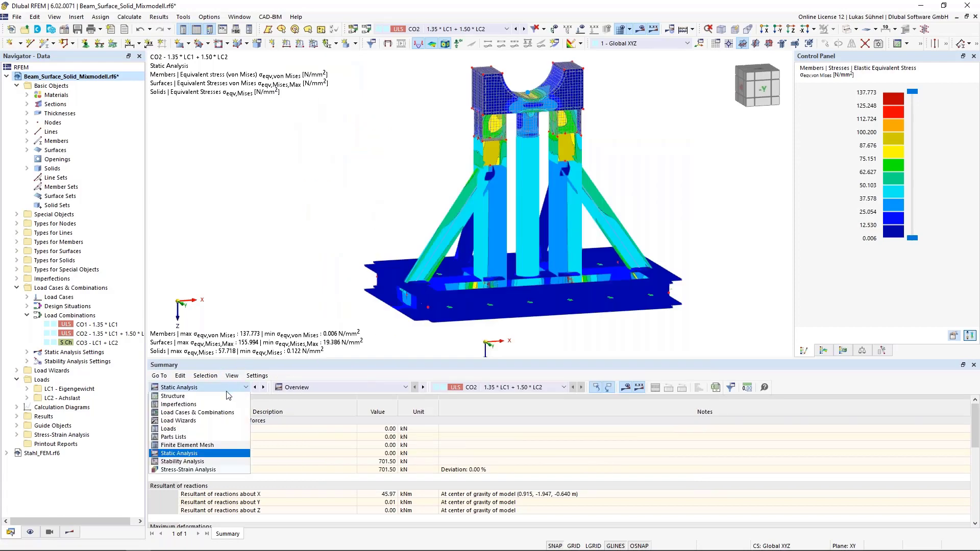
click(188, 470)
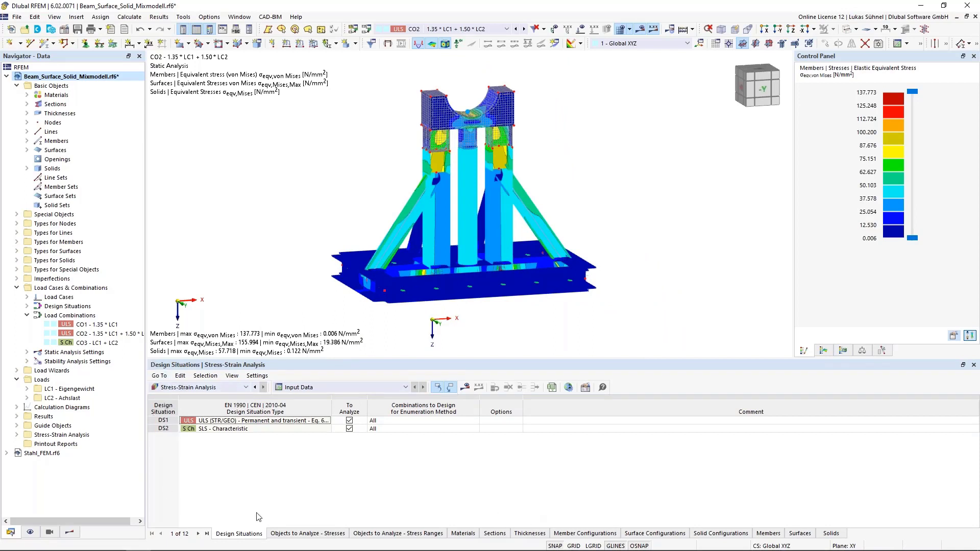
click(308, 534)
click(392, 535)
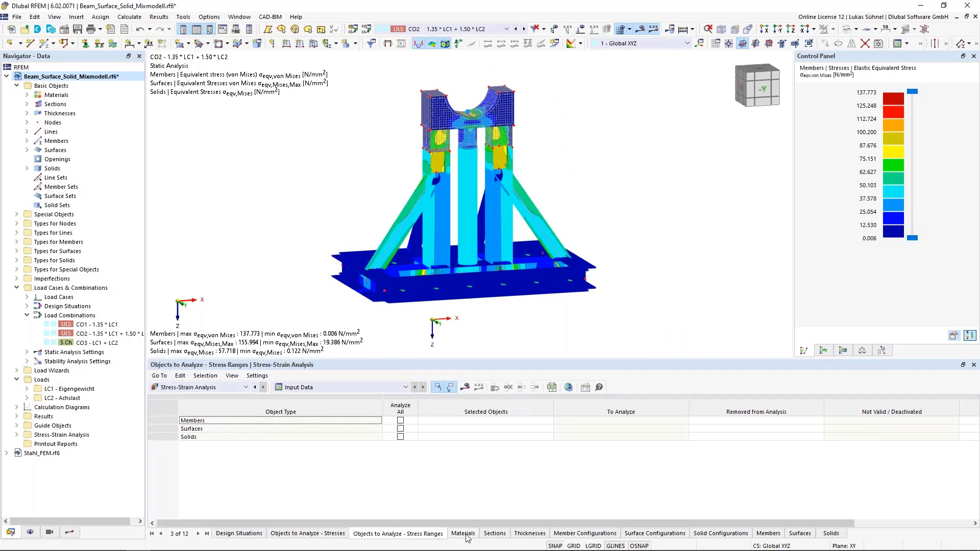
click(465, 534)
click(238, 534)
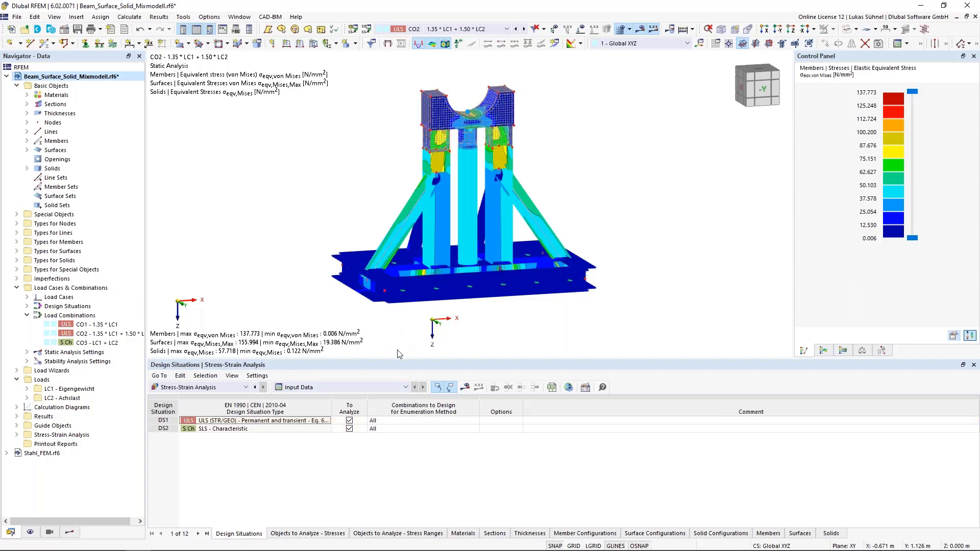
- Hide the results in the model view and exclude design situation DS2 (SLS - Characteristic) from the stress-strain analysis
click(641, 29)
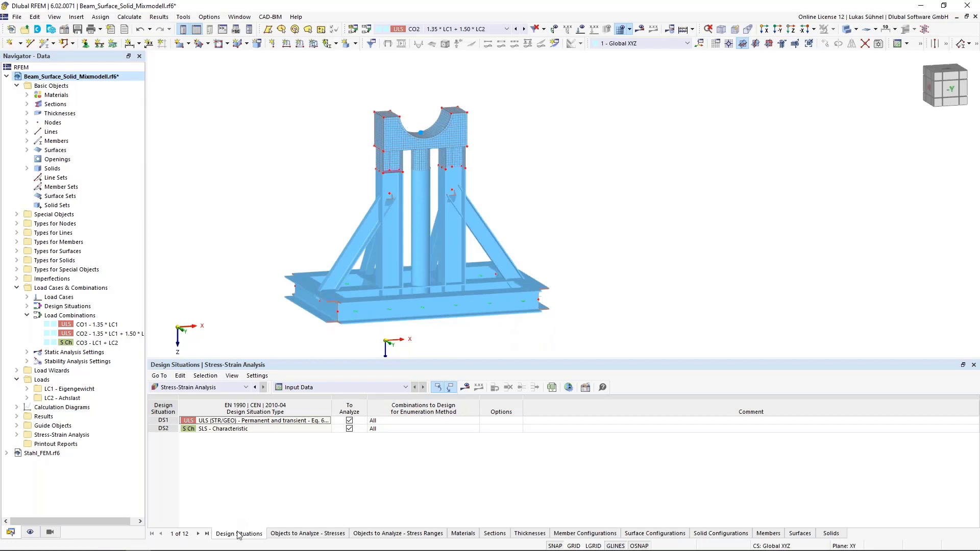
click(354, 430)
key(space)
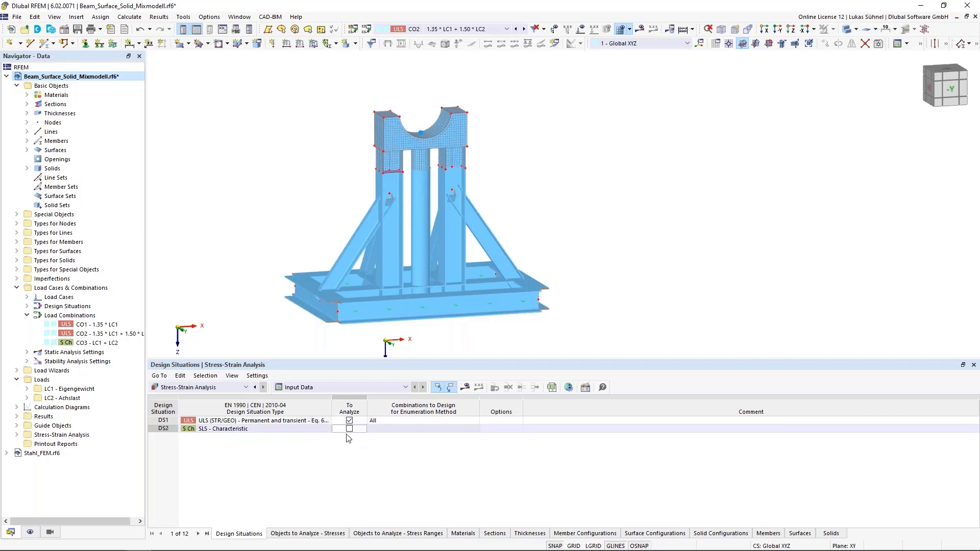
- Try limiting the surfaces analyzed for stresses to a window selection around the column heads, and restore the analysis of all surfaces
click(317, 534)
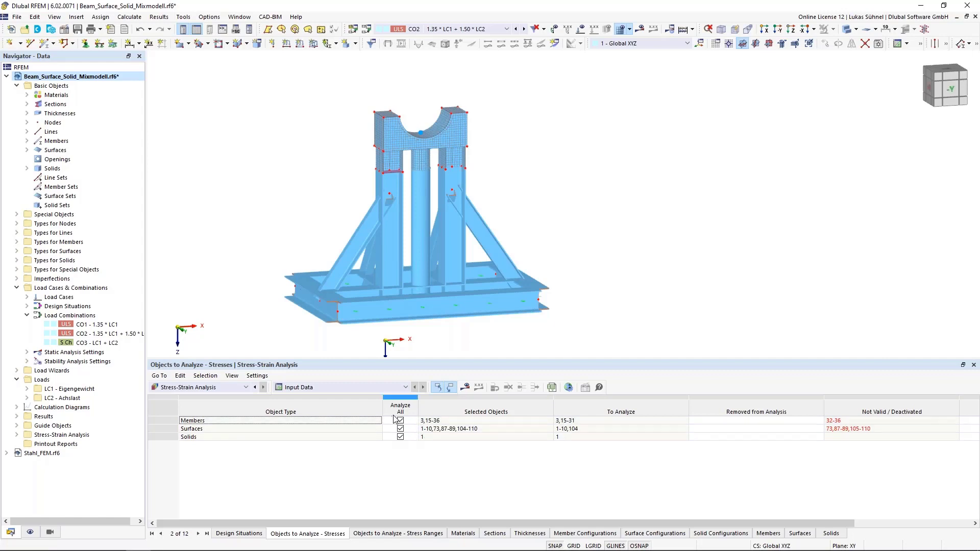
click(400, 429)
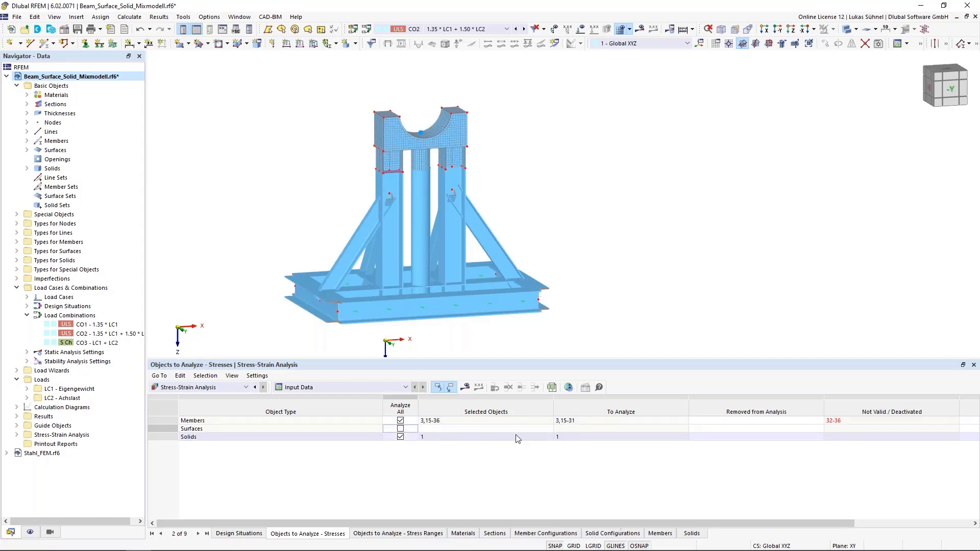
click(541, 433)
click(548, 431)
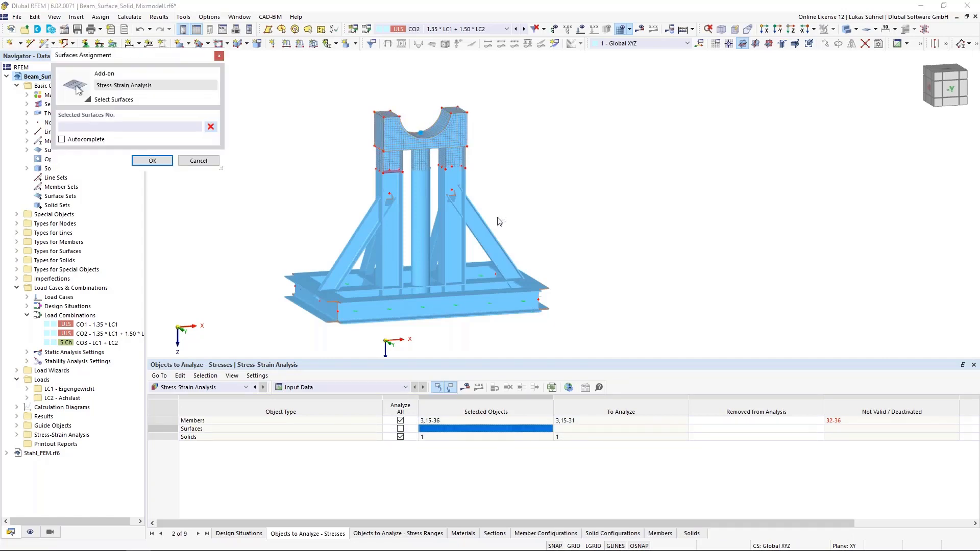
drag(523, 177, 337, 148)
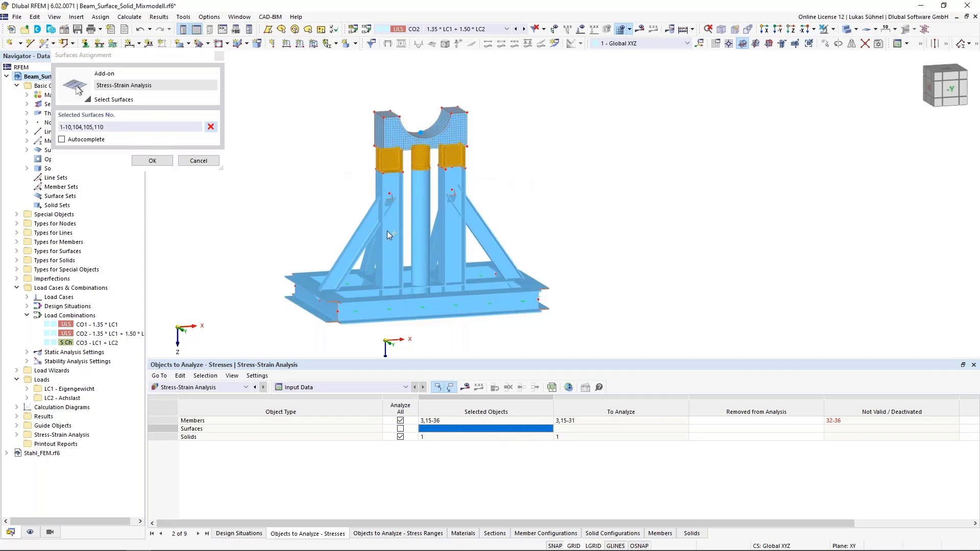
key(Escape)
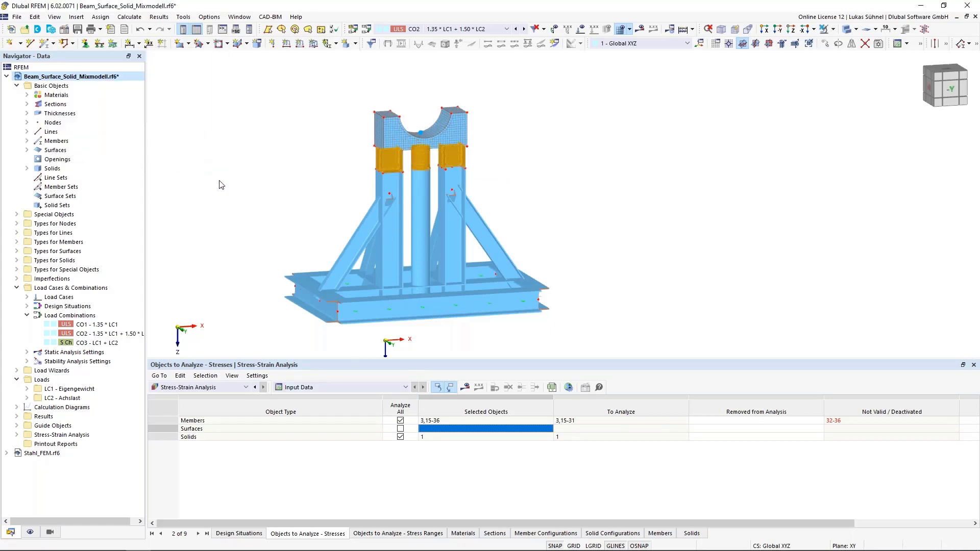
click(400, 428)
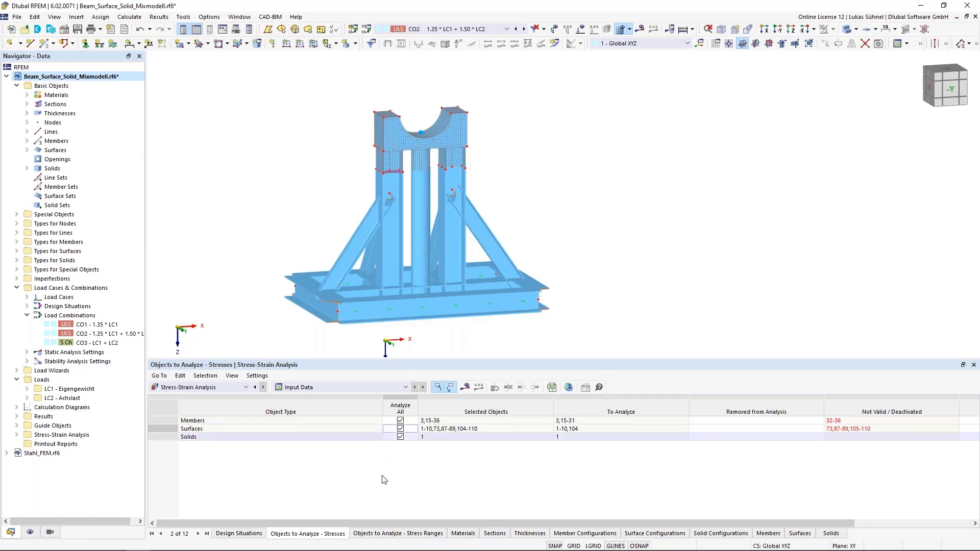
- Include all solids in the objects to analyze for stress ranges
click(398, 533)
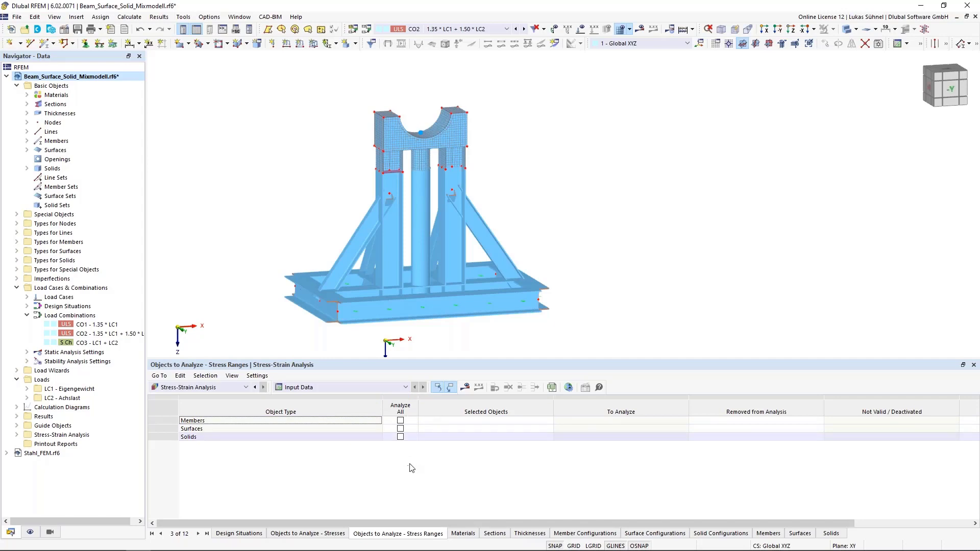
click(401, 437)
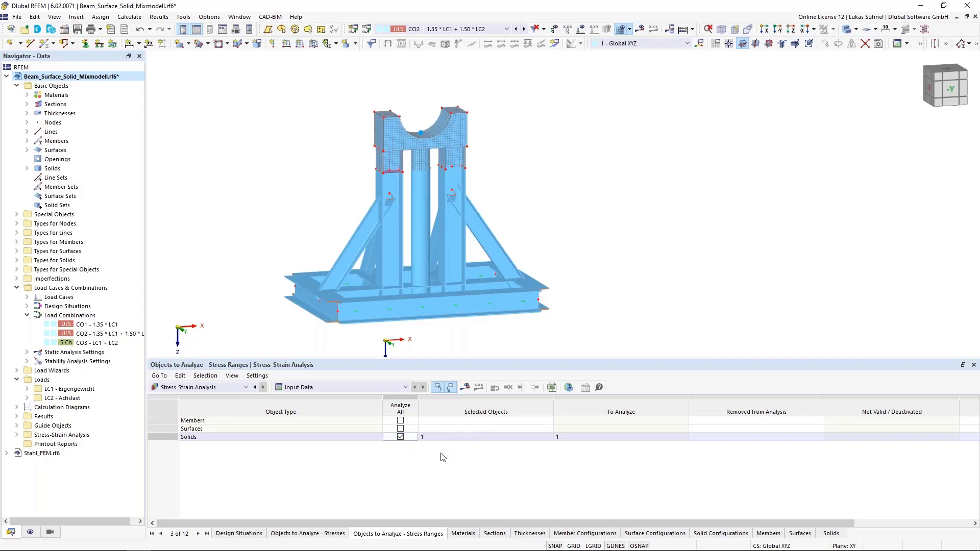
- Review the materials, sections and thicknesses of the stress-strain analysis and check which section the diagonal brace member uses
click(464, 534)
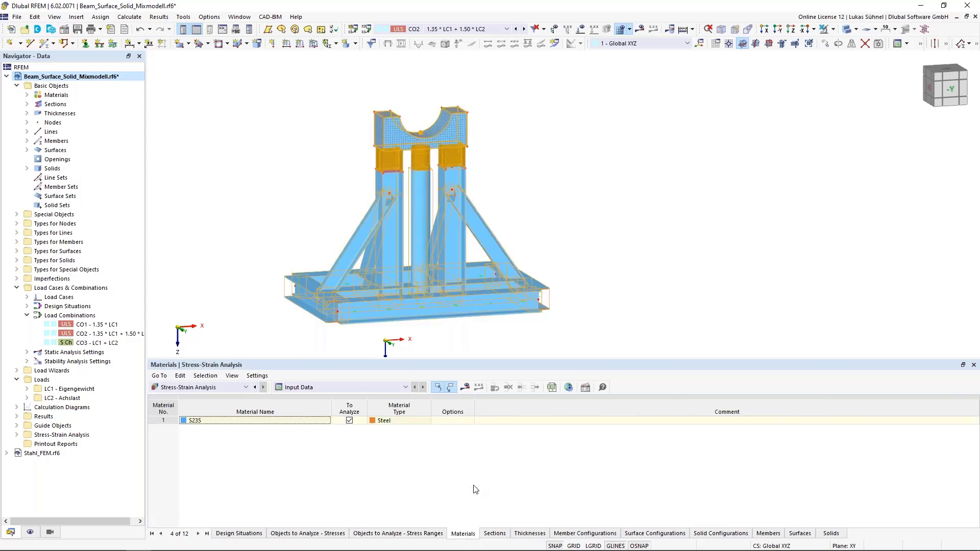
click(496, 533)
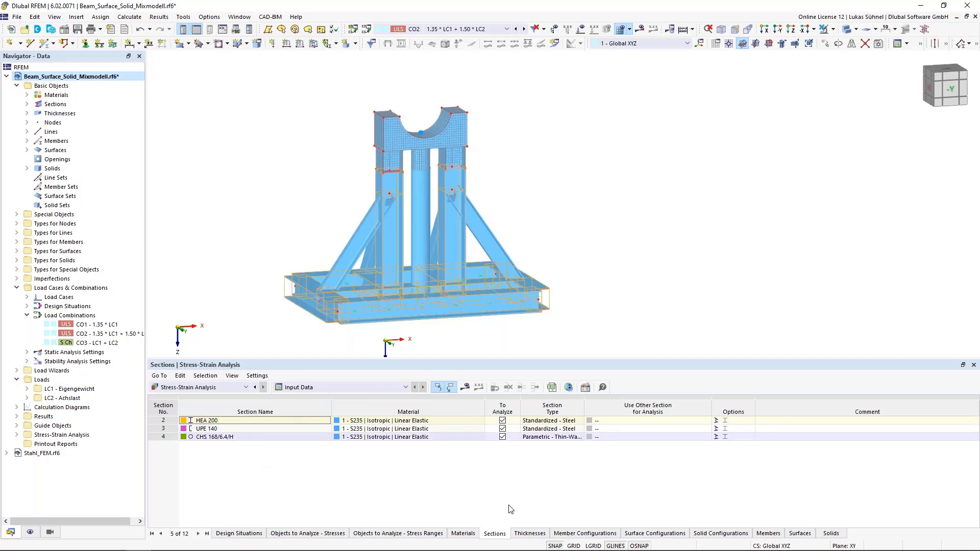
click(529, 534)
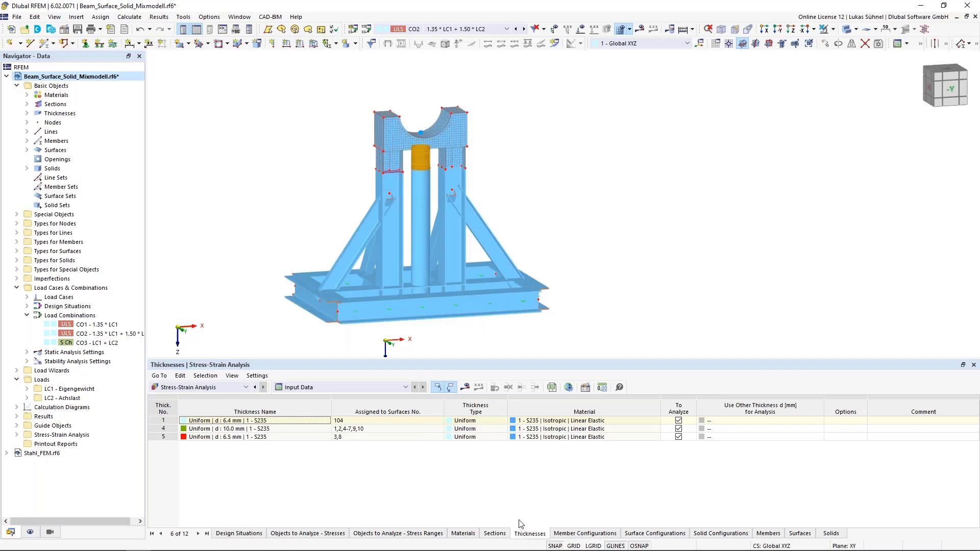
click(494, 533)
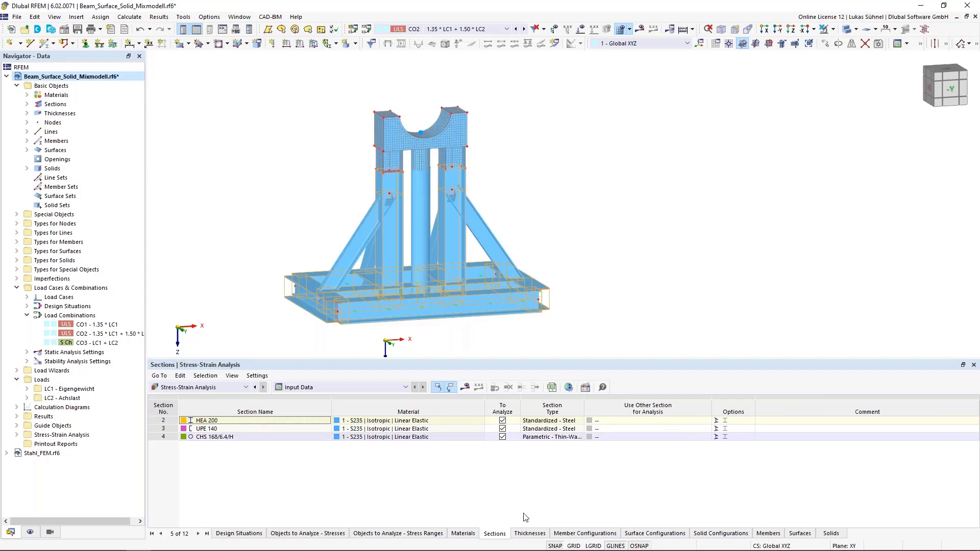
click(530, 534)
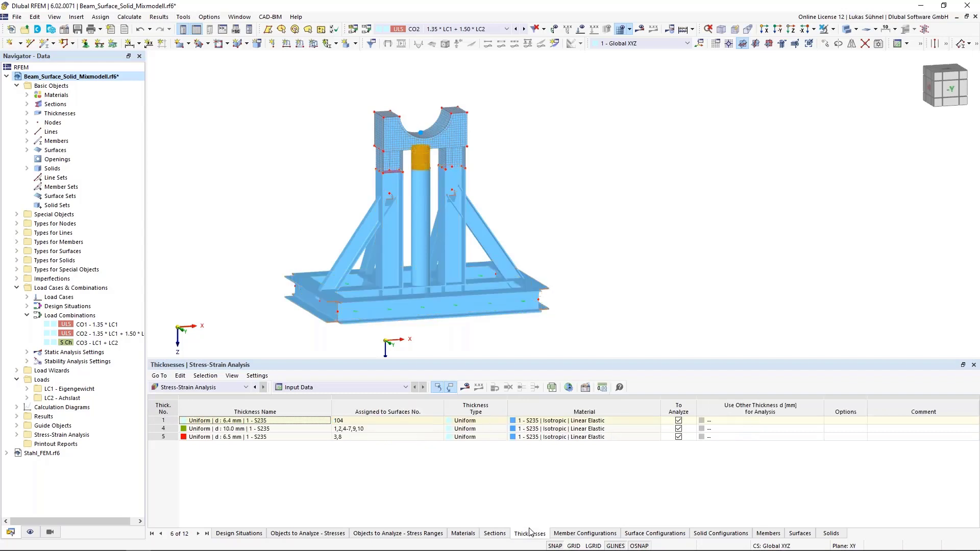
click(494, 534)
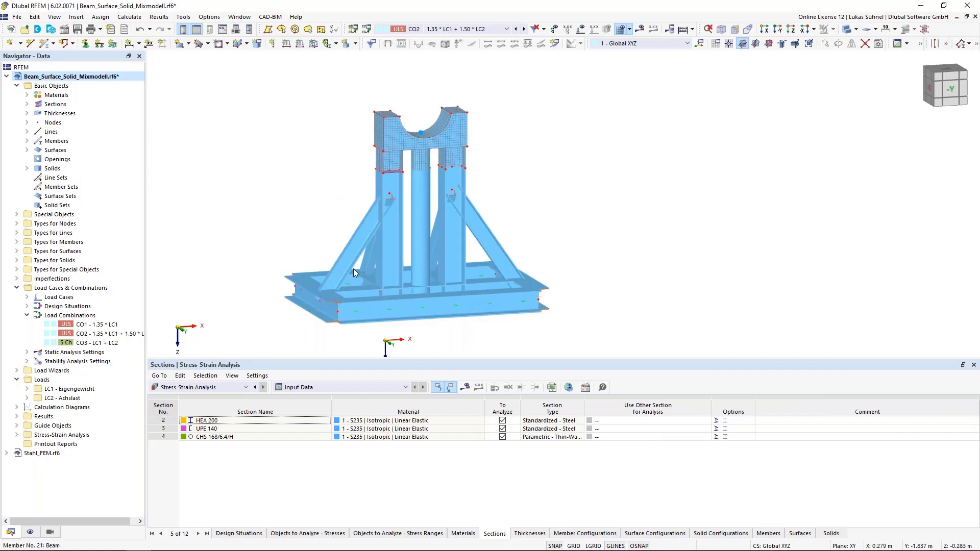
mouse_move(338, 271)
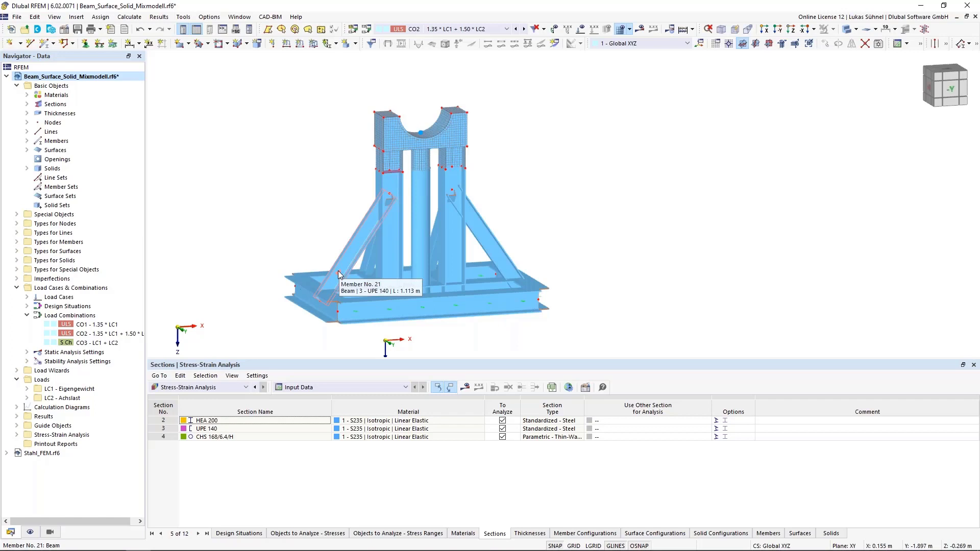
mouse_move(393, 254)
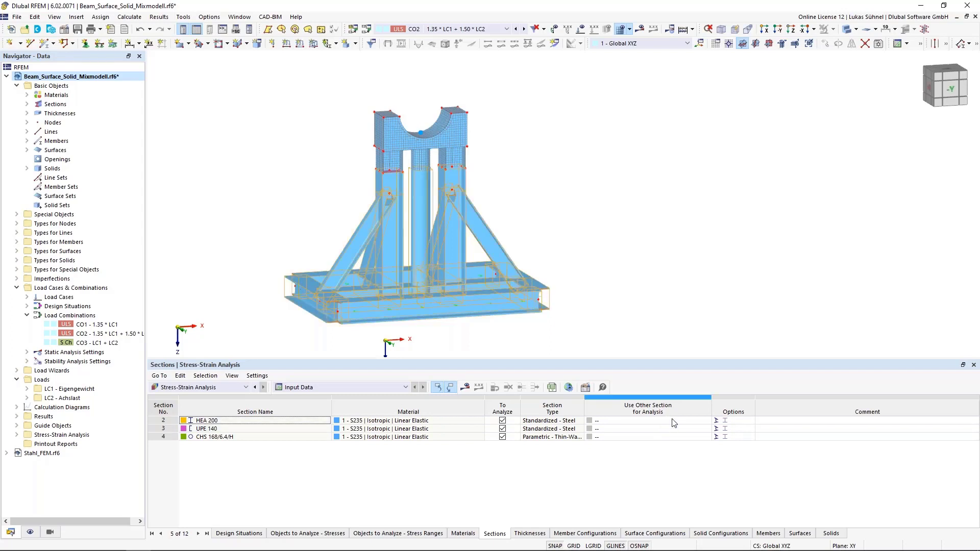
- Try to replace section HEA 200 for the analysis with an optimized section from the current row
click(673, 423)
click(673, 421)
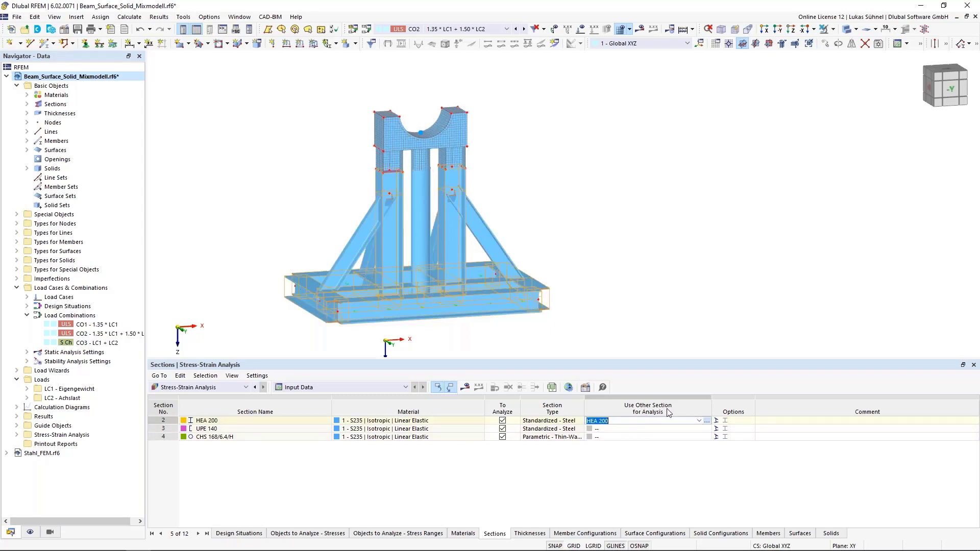
click(699, 420)
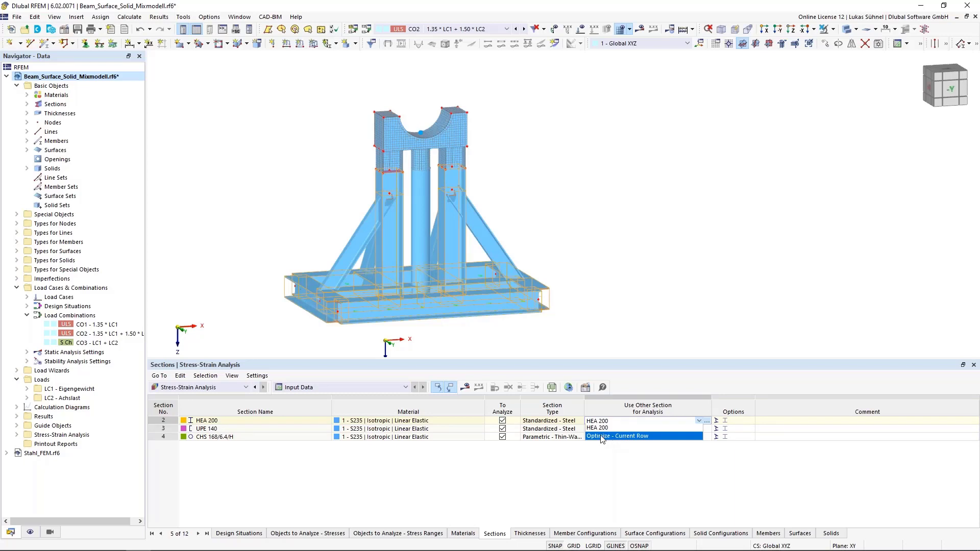
click(602, 436)
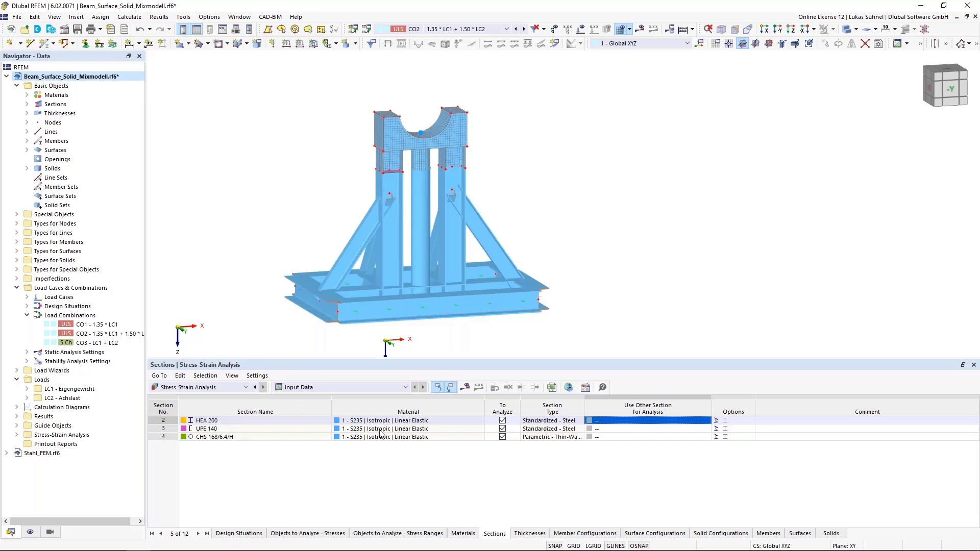
- Try the Optimize option for the 6.4 mm thickness and check its minimum, maximum and step parameters, discarding the change
click(529, 533)
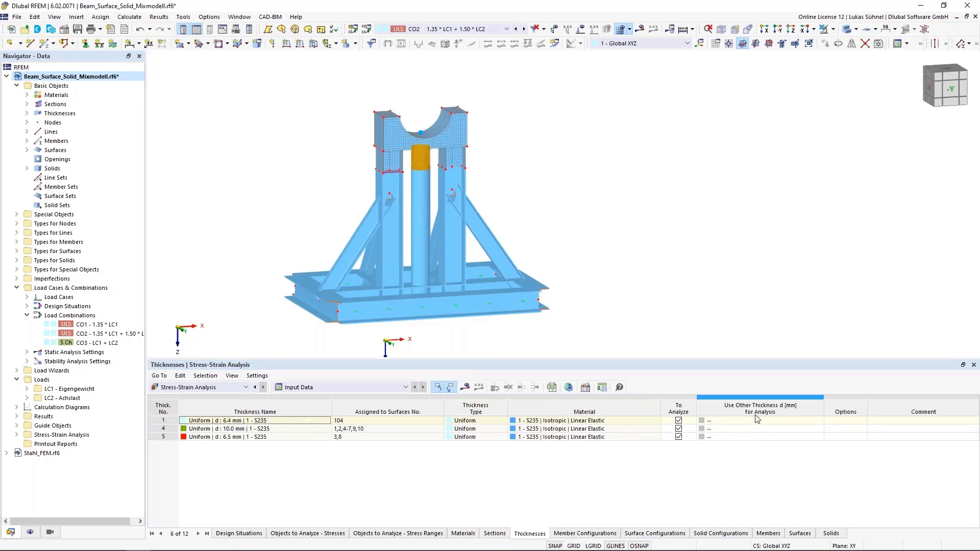
click(702, 421)
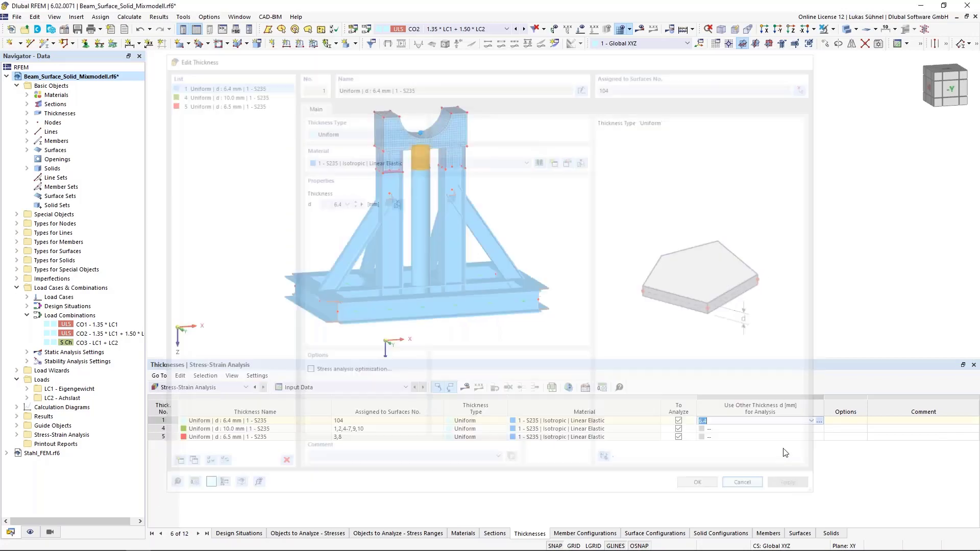
click(811, 421)
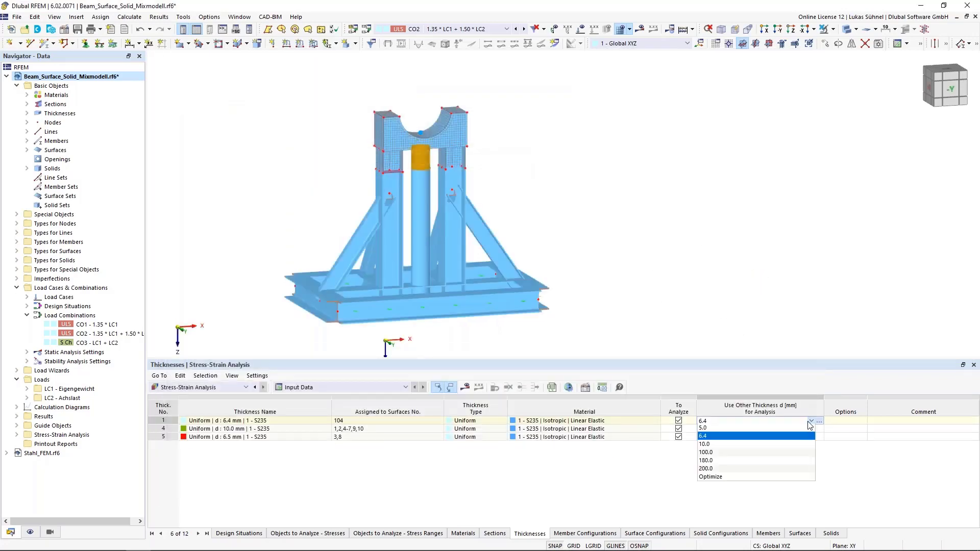
click(715, 477)
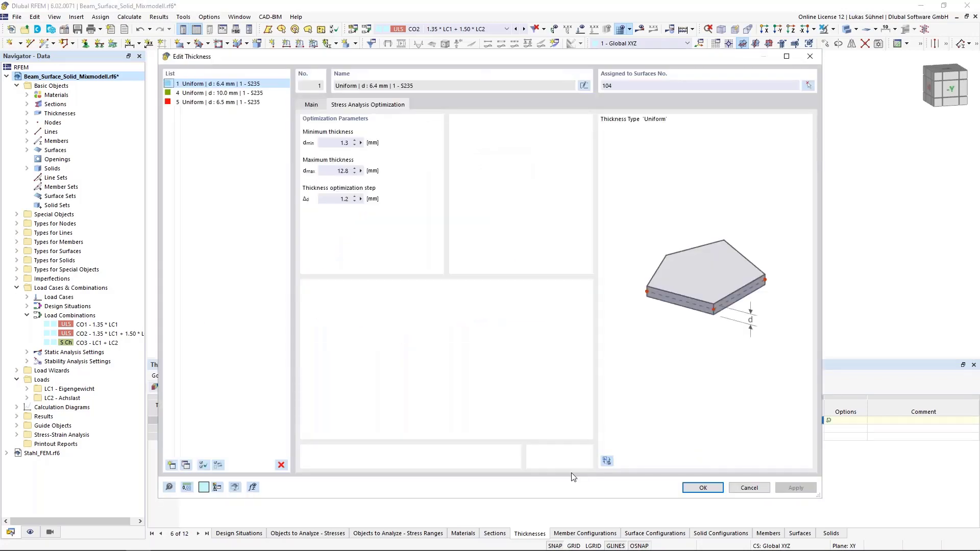
click(332, 146)
click(366, 172)
click(326, 199)
click(748, 488)
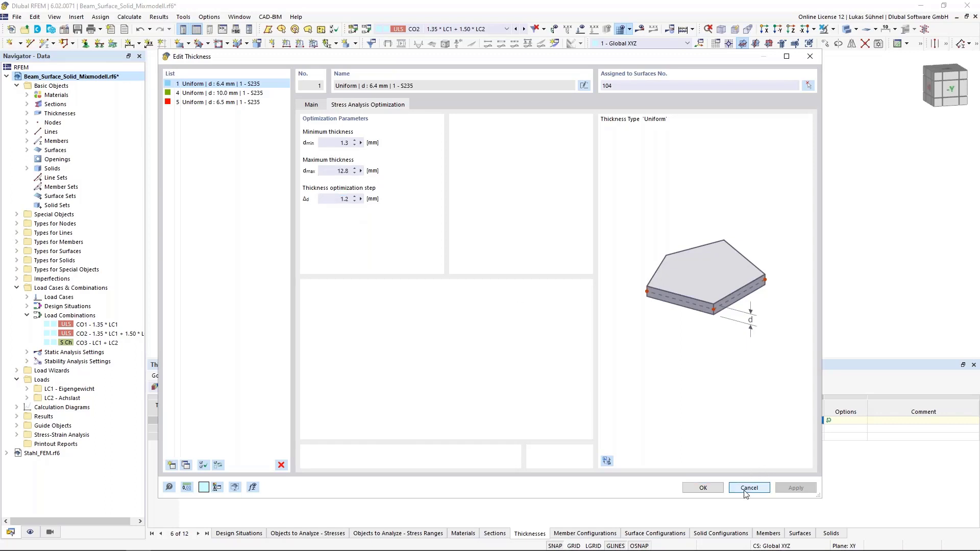
click(812, 421)
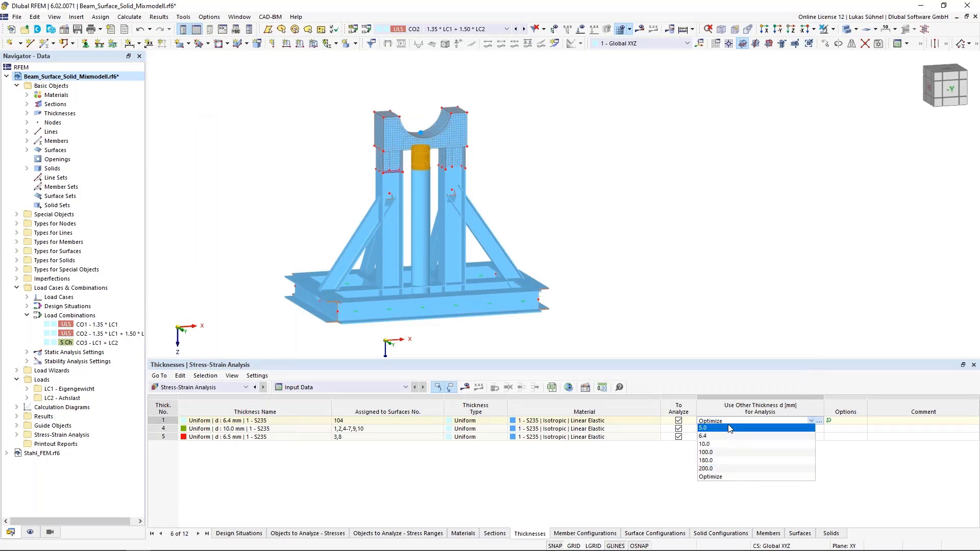
key(Escape)
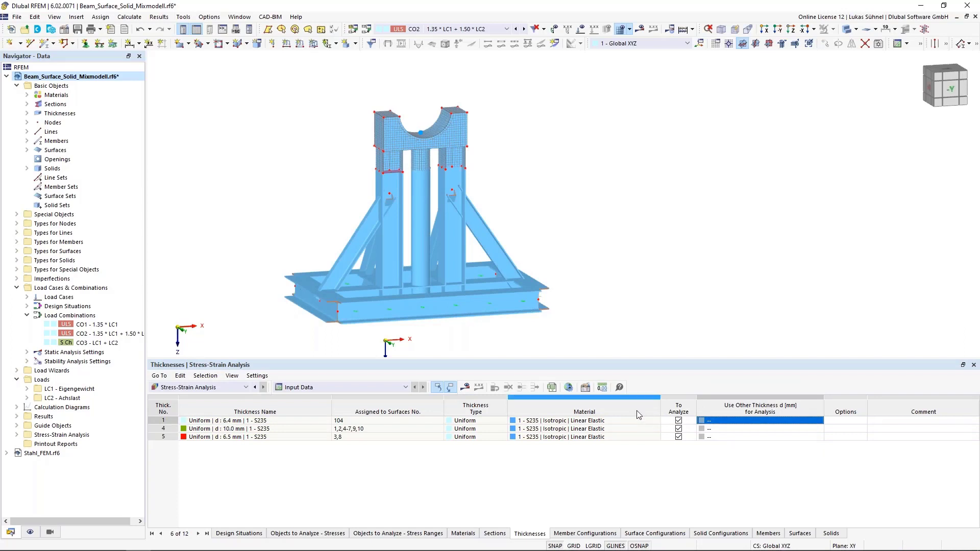
- Open the Default member configuration for editing and review its list of stresses to calculate
click(604, 536)
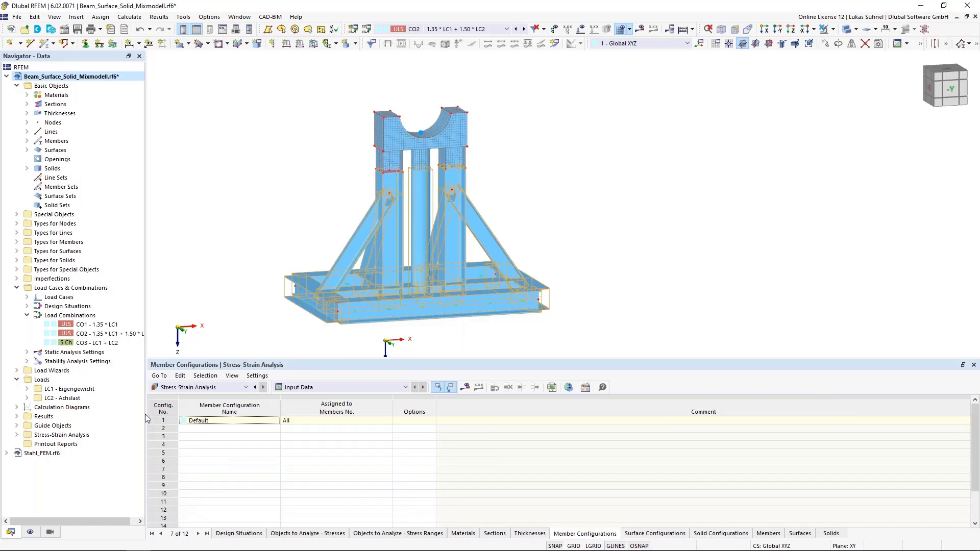
click(163, 421)
double_click(398, 420)
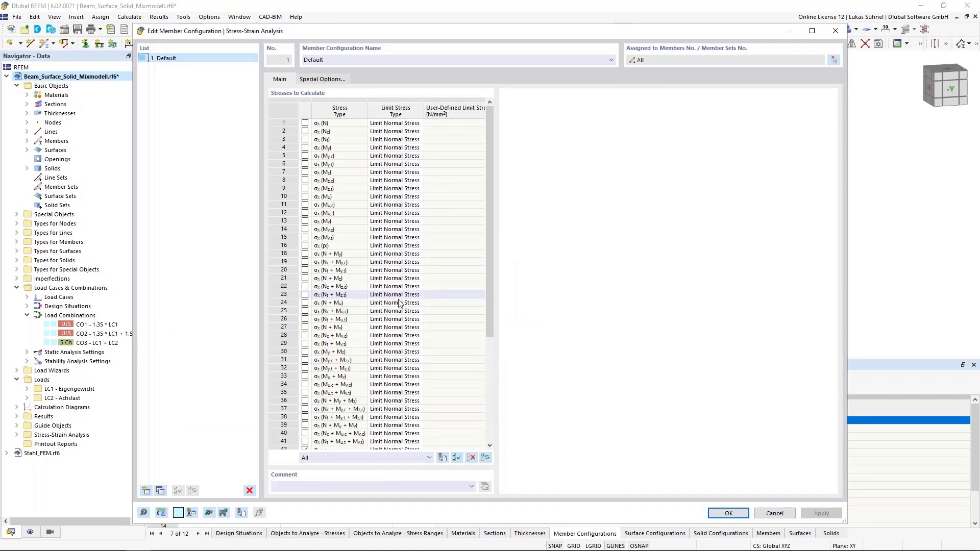
scroll(400, 302, down, 6)
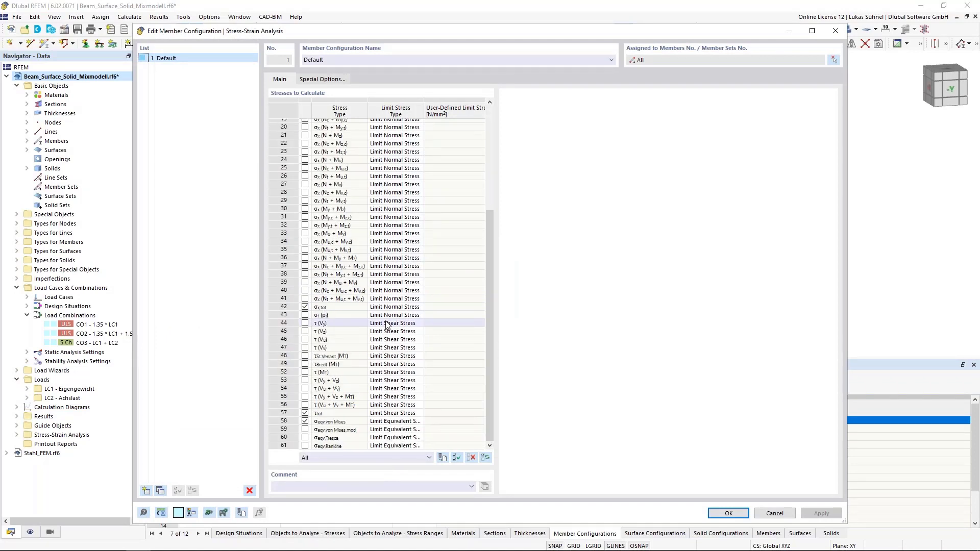
- Enable all stress types in the Default member configuration and check the complete list
click(457, 457)
scroll(337, 354, up, 7)
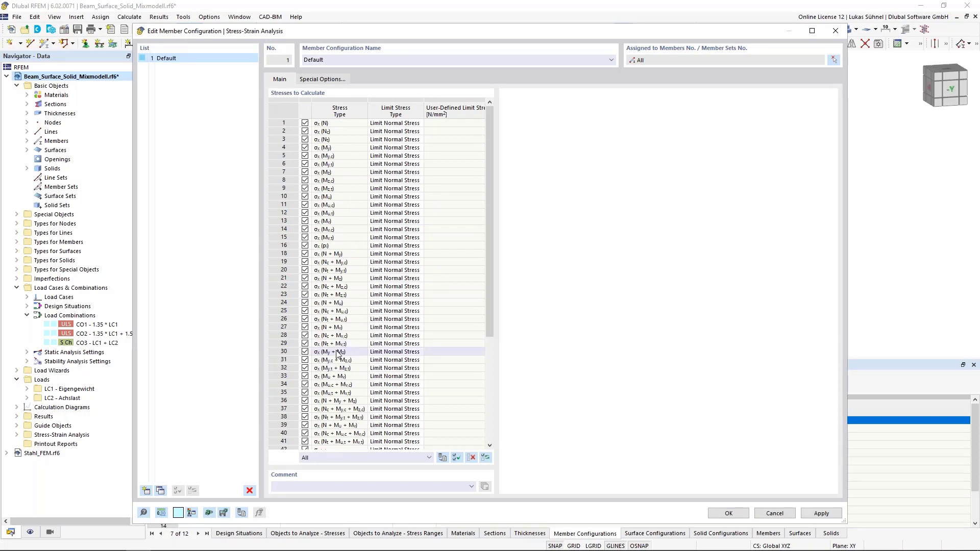
scroll(336, 352, down, 6)
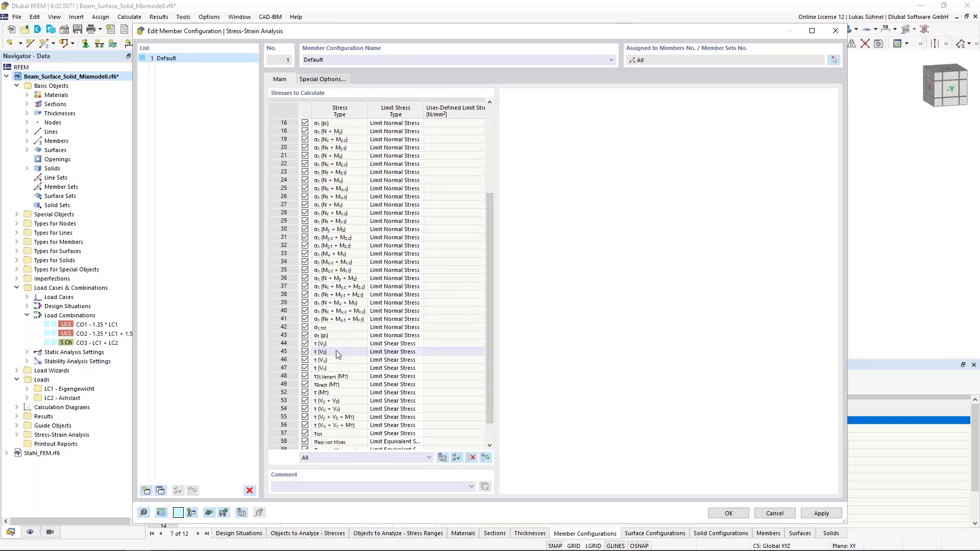
- Clear all stress types in the Default member configuration and enable only von Mises equivalent stress, total shear stress τtot and total normal stress σx,tot
click(471, 458)
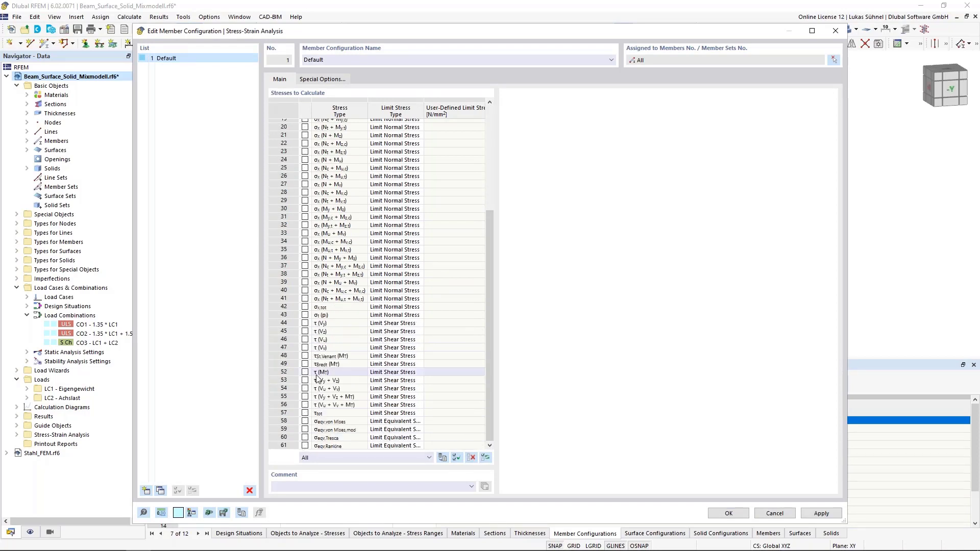
click(305, 422)
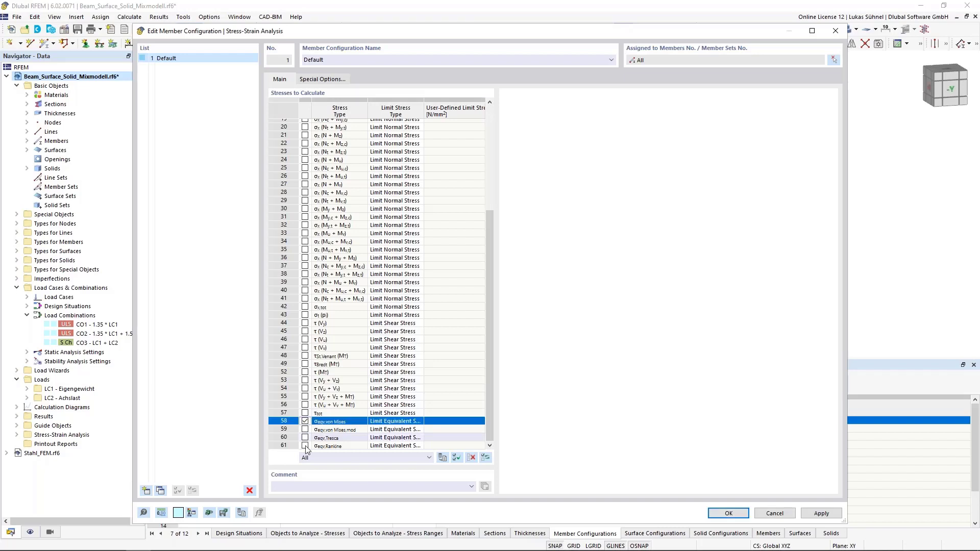
click(305, 413)
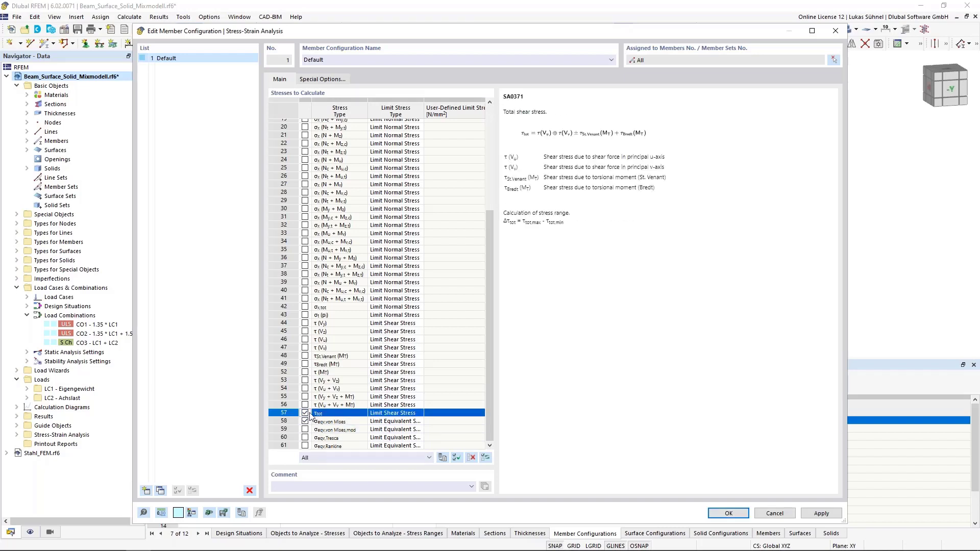
click(304, 307)
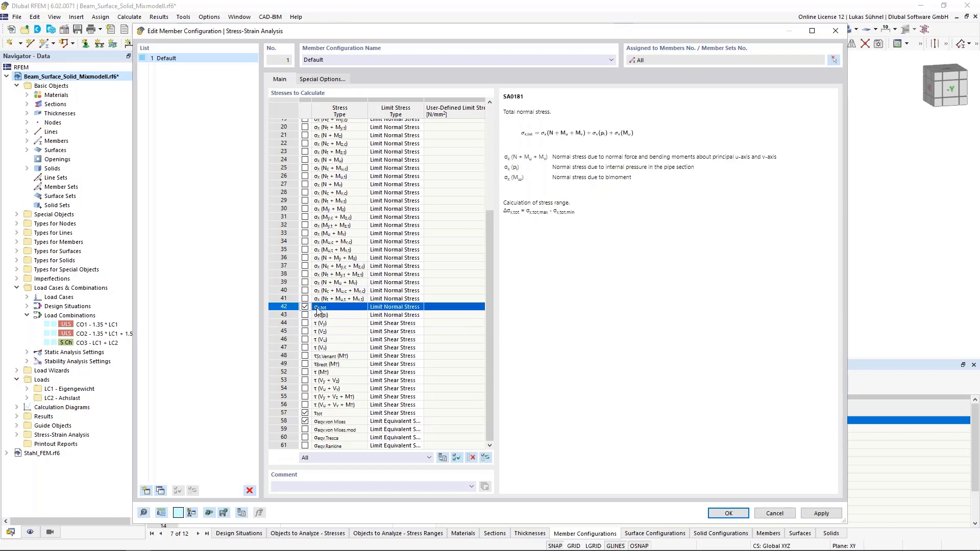
- Try the User option as the limit stress type for the total normal stress σx,tot
click(413, 308)
click(419, 307)
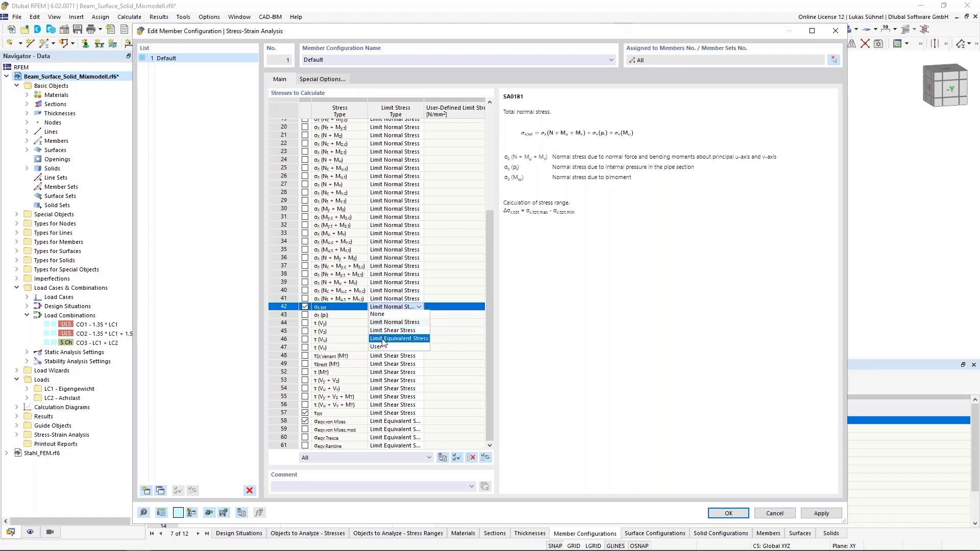
click(419, 306)
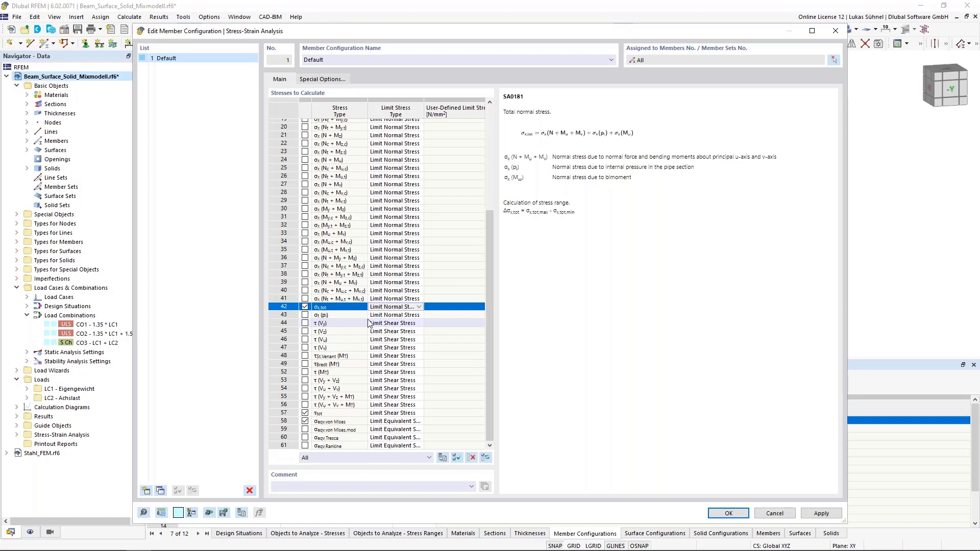
click(419, 307)
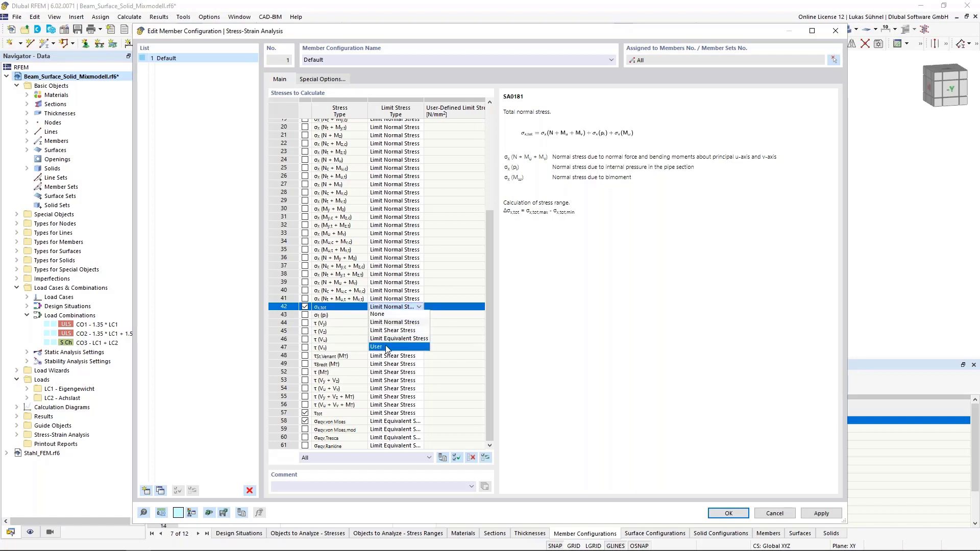
click(388, 347)
click(438, 307)
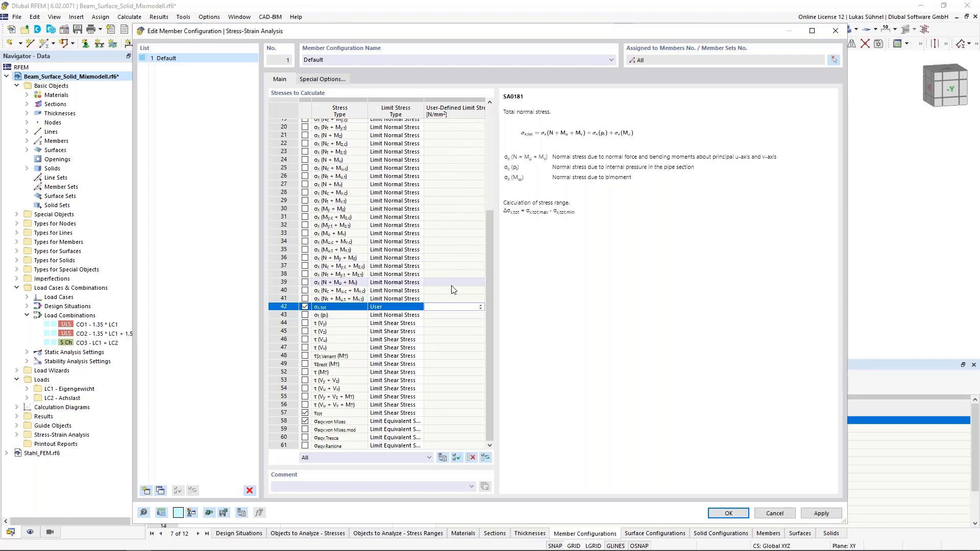
- Set the limit stress type of σx,tot to Limit Normal Stress and confirm the Default member configuration
click(415, 308)
click(416, 307)
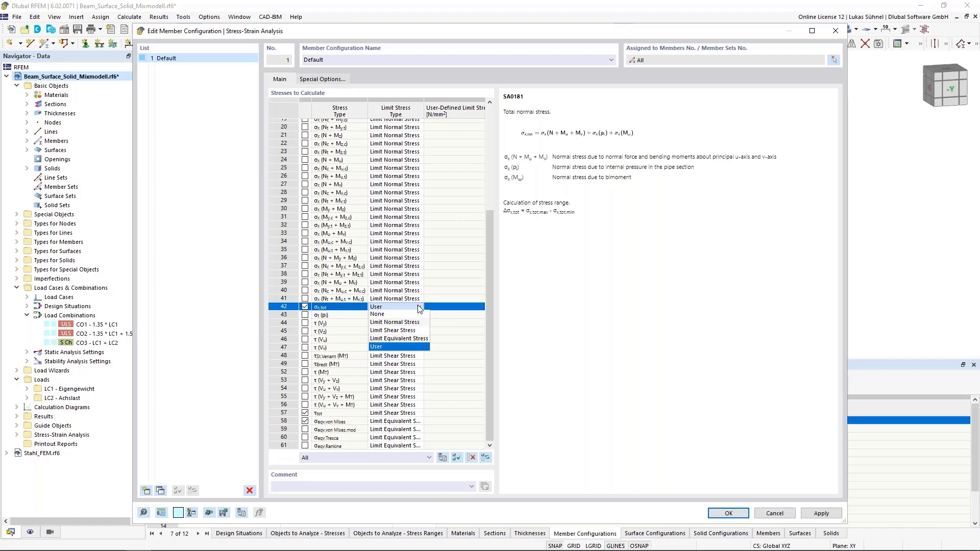
click(396, 322)
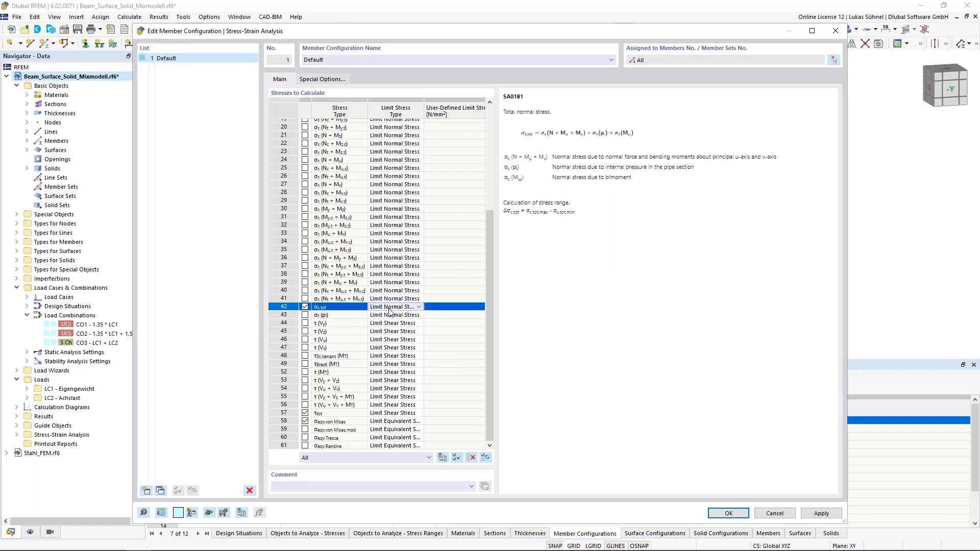
click(738, 515)
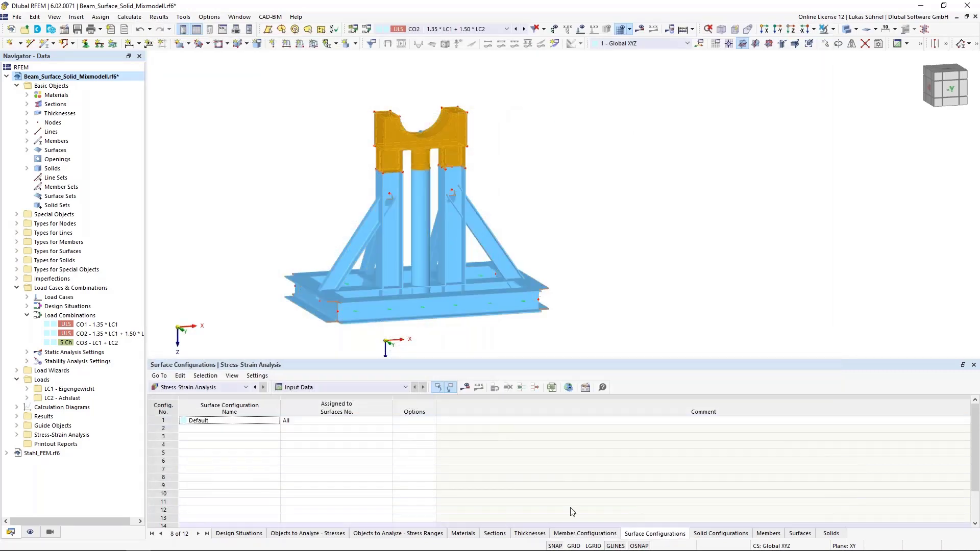
- Clear all stress types in the Default surface configuration and enable only σeqv,max,von Mises and τmax
double_click(162, 420)
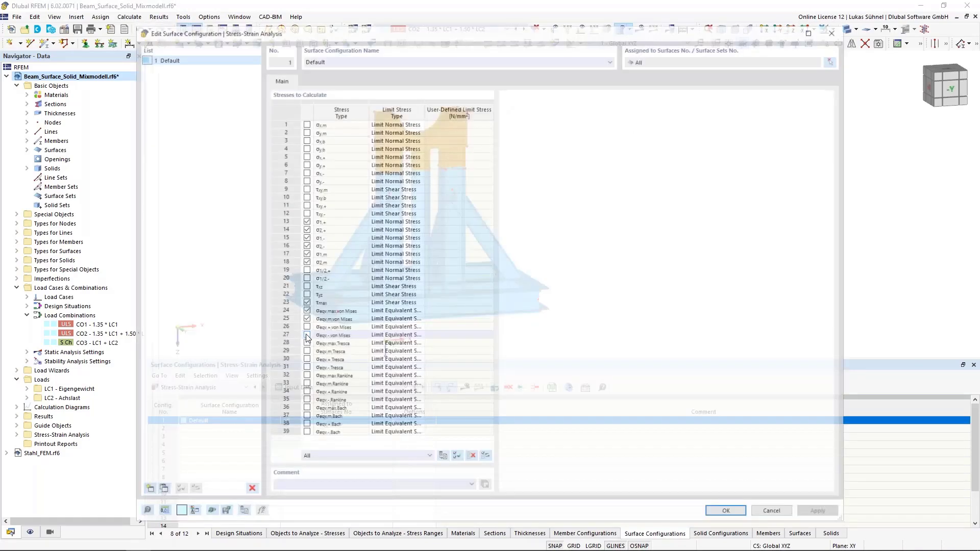
click(471, 457)
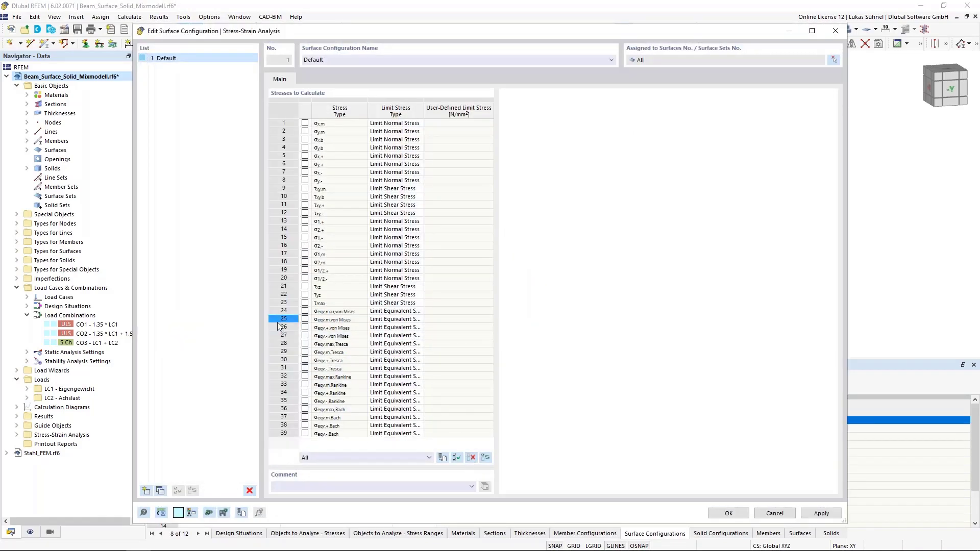
click(305, 311)
click(305, 303)
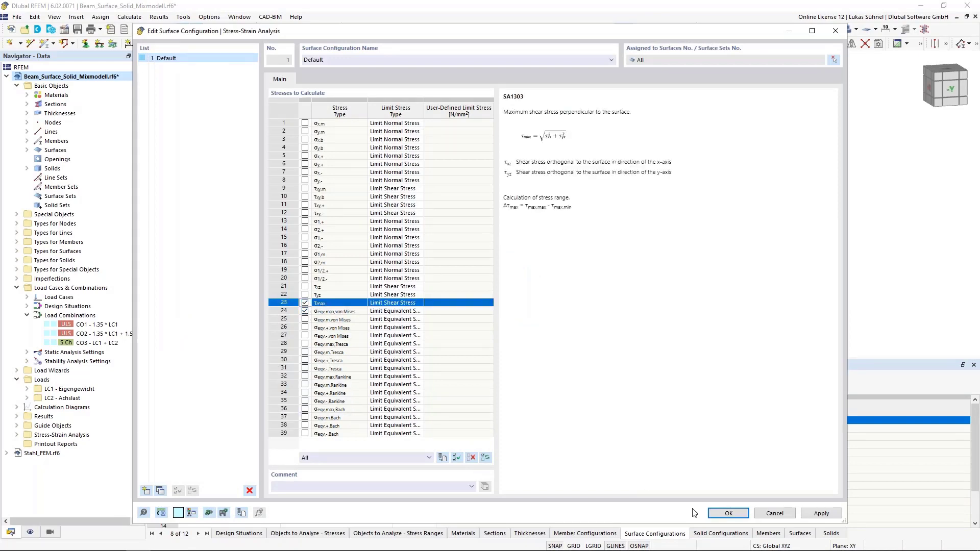
click(729, 513)
- Edit the Default solid configuration so that only the von Mises equivalent stress is calculated
click(720, 533)
click(161, 421)
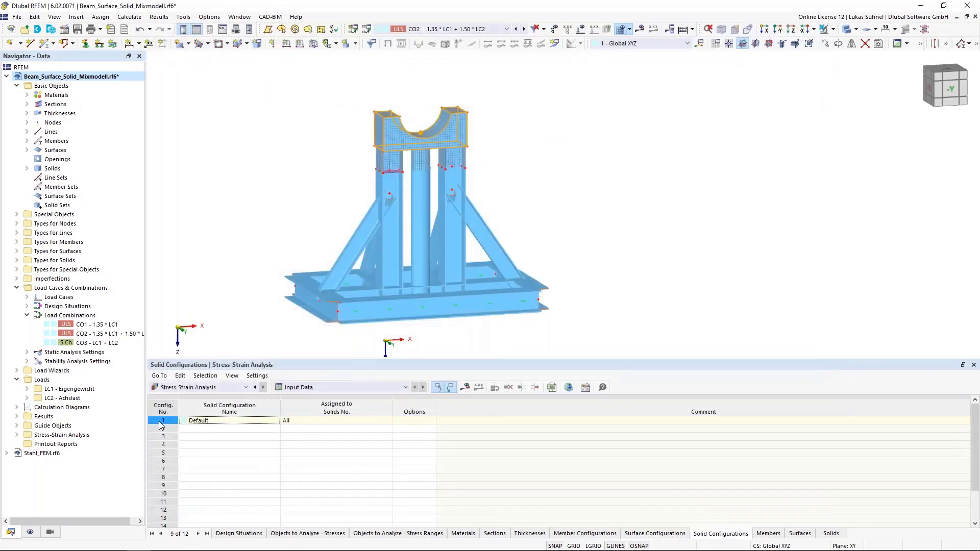
double_click(160, 423)
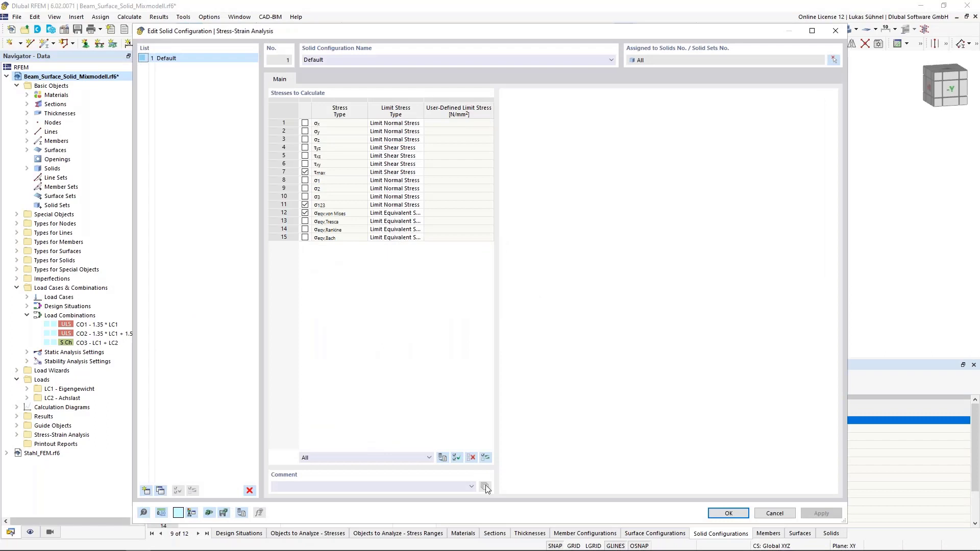
click(471, 457)
click(305, 213)
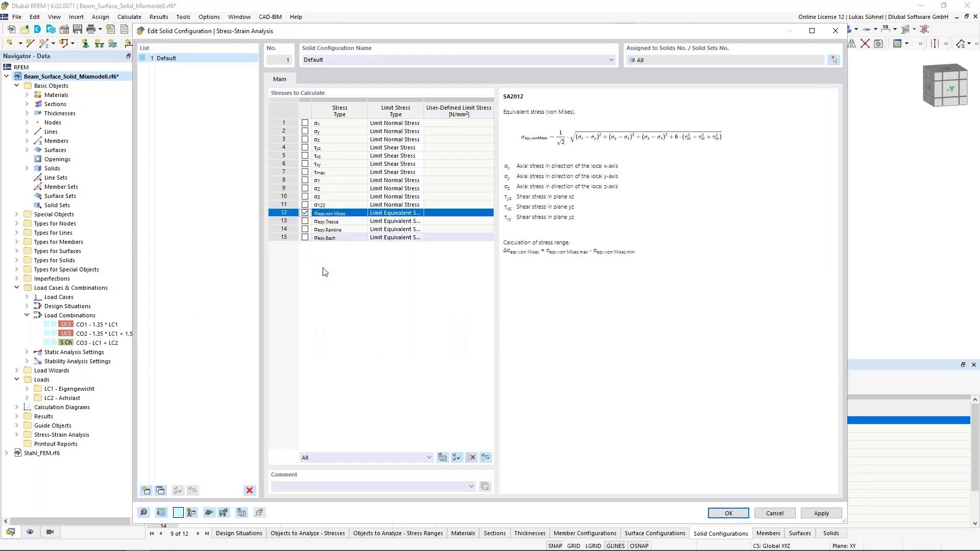
- Give the solids' von Mises equivalent stress a user-defined limit of 235 N/mm² and confirm the configuration
click(396, 213)
click(419, 213)
click(382, 254)
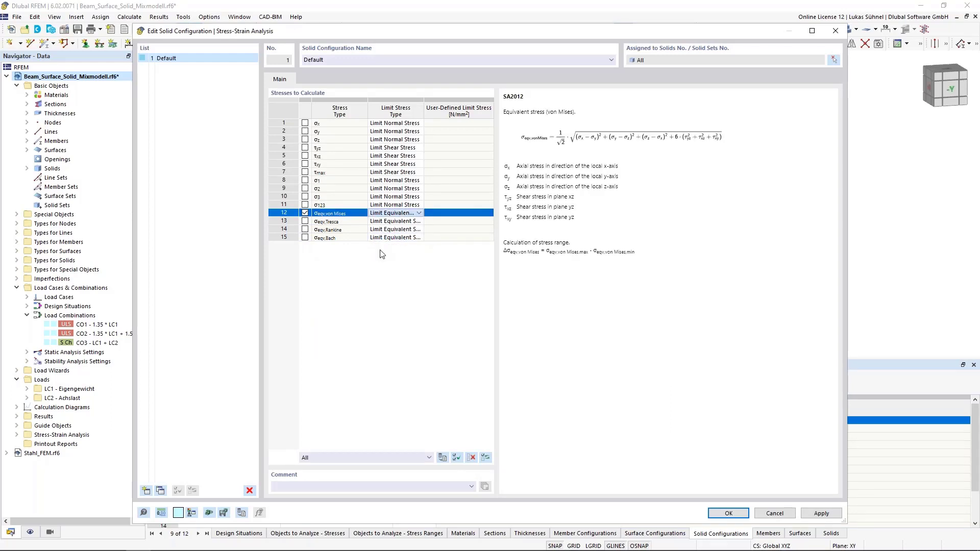
click(443, 213)
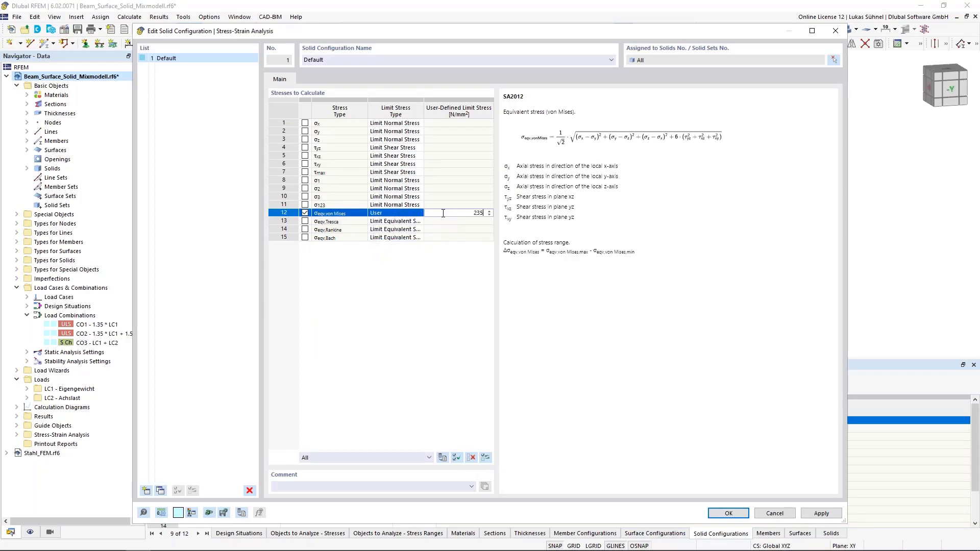
key(Up)
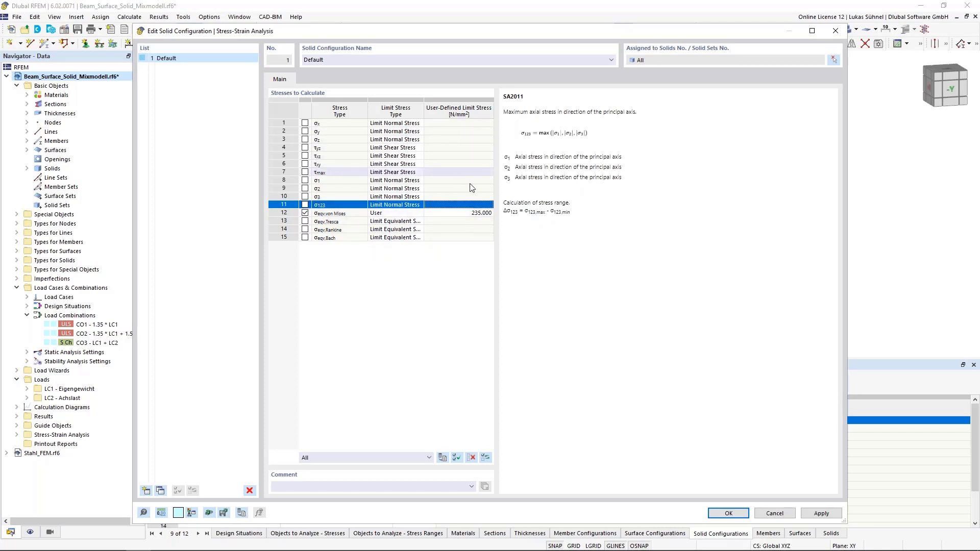
click(730, 513)
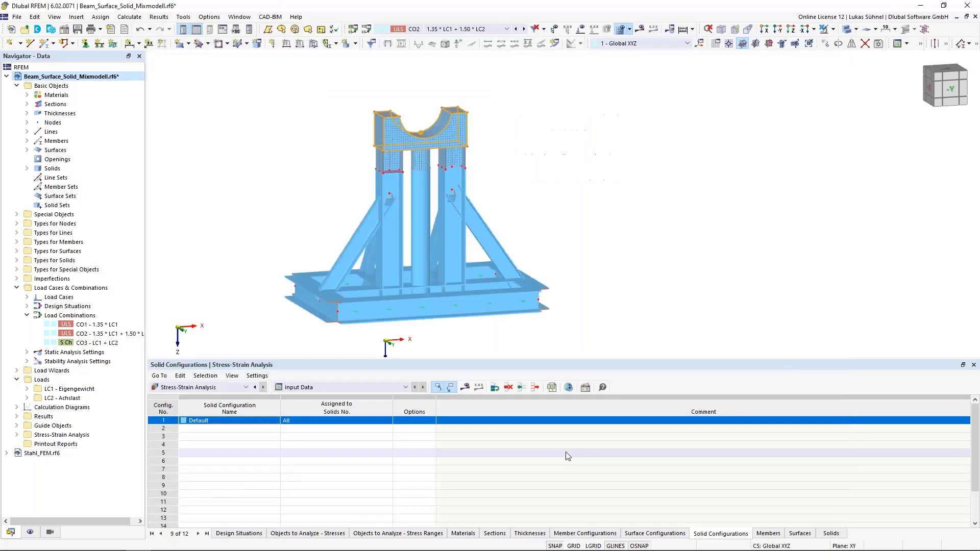
- Check the stress-strain configuration options available for member 20 without changing its assignment
click(768, 534)
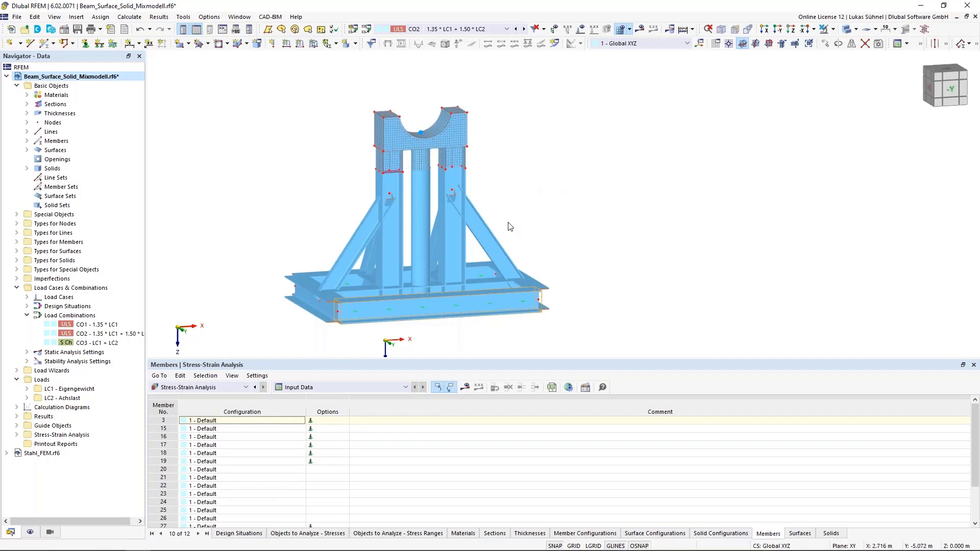
double_click(488, 239)
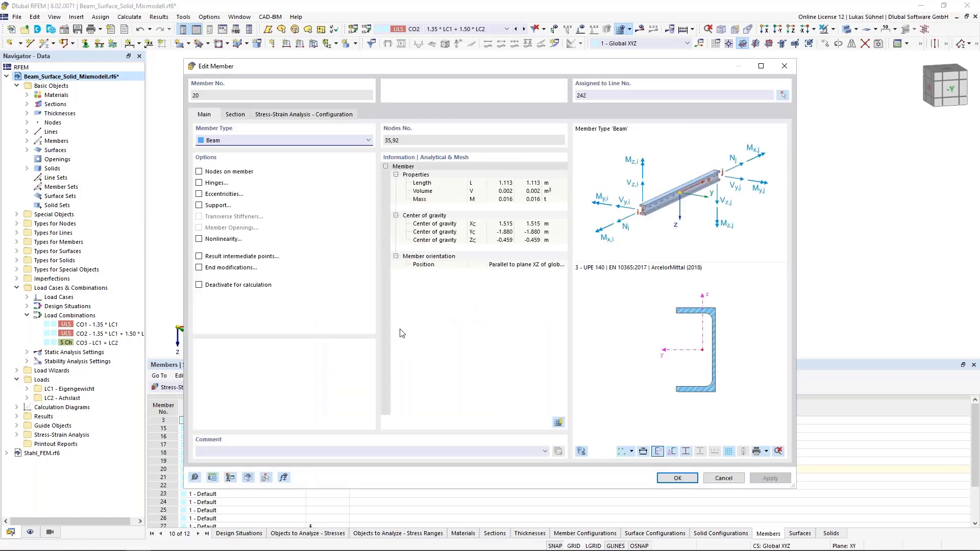
click(325, 115)
click(295, 153)
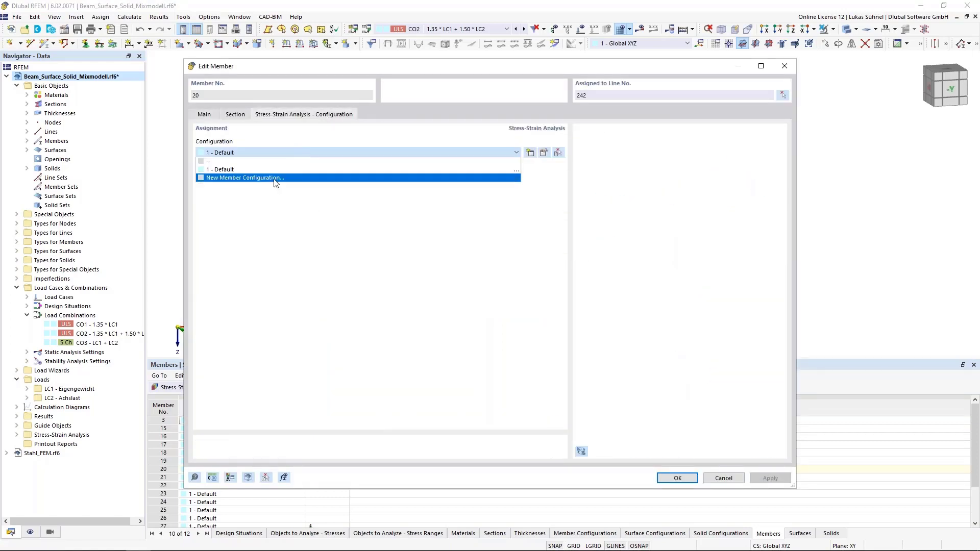
click(256, 235)
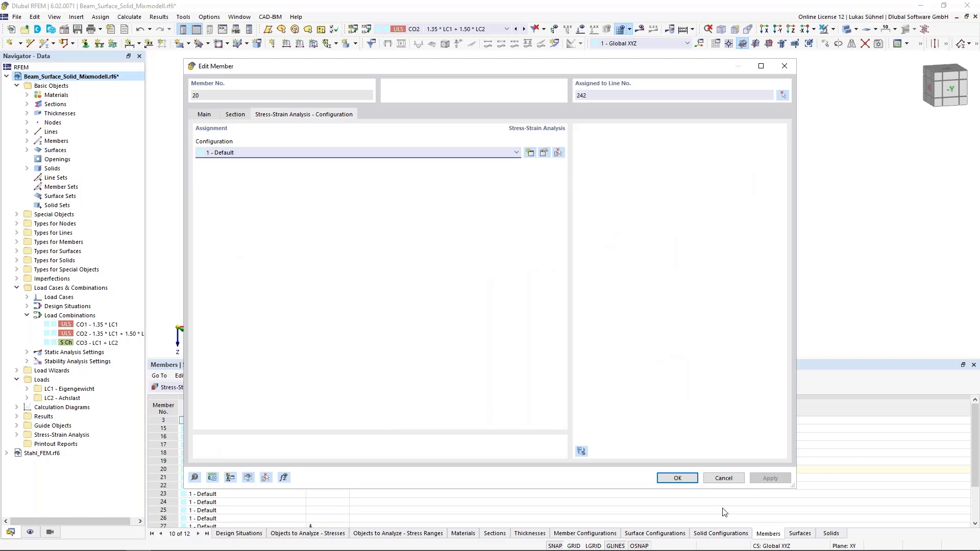
key(Escape)
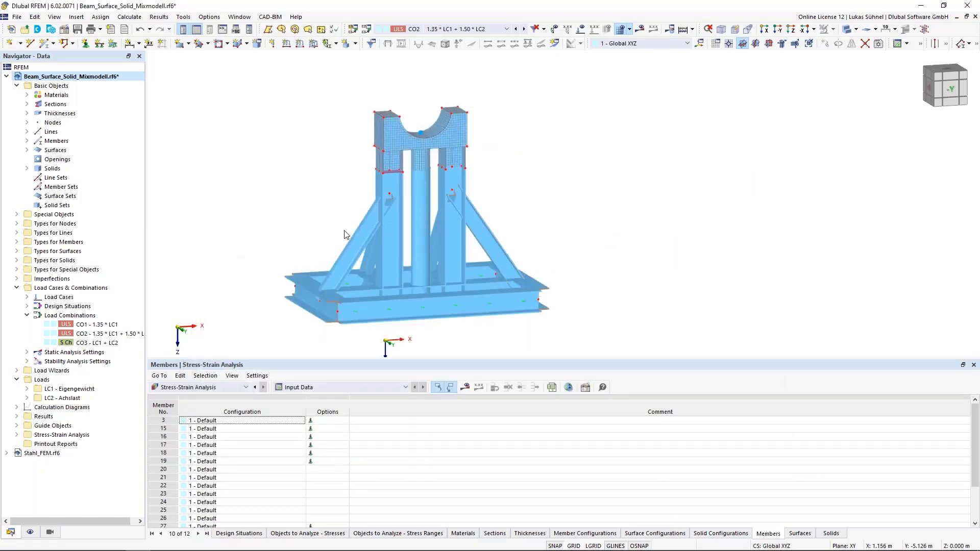
- Calculate the stress-strain analysis and show its results with the members in a simplified line display and a taller table area
scroll(344, 234, down, 2)
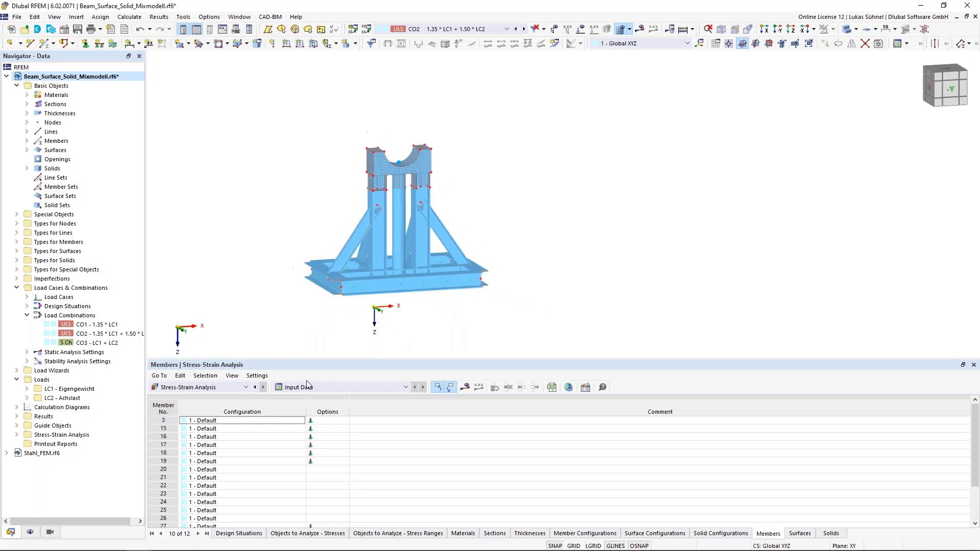
click(466, 388)
click(528, 326)
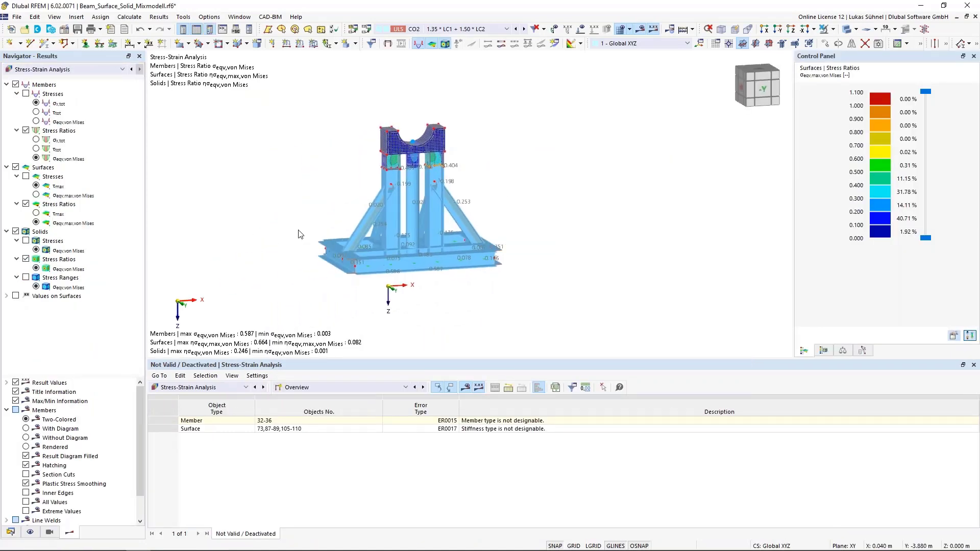
click(848, 29)
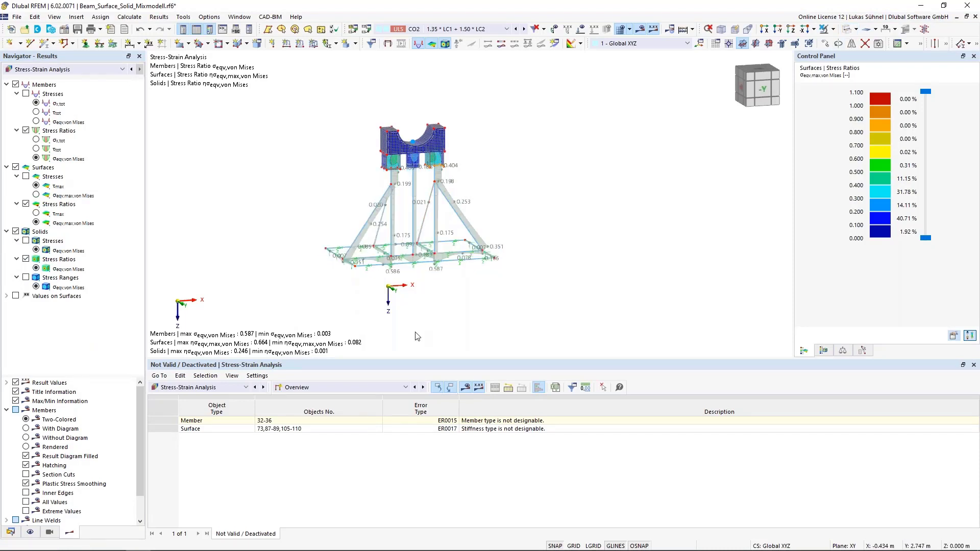
drag(359, 359, 352, 308)
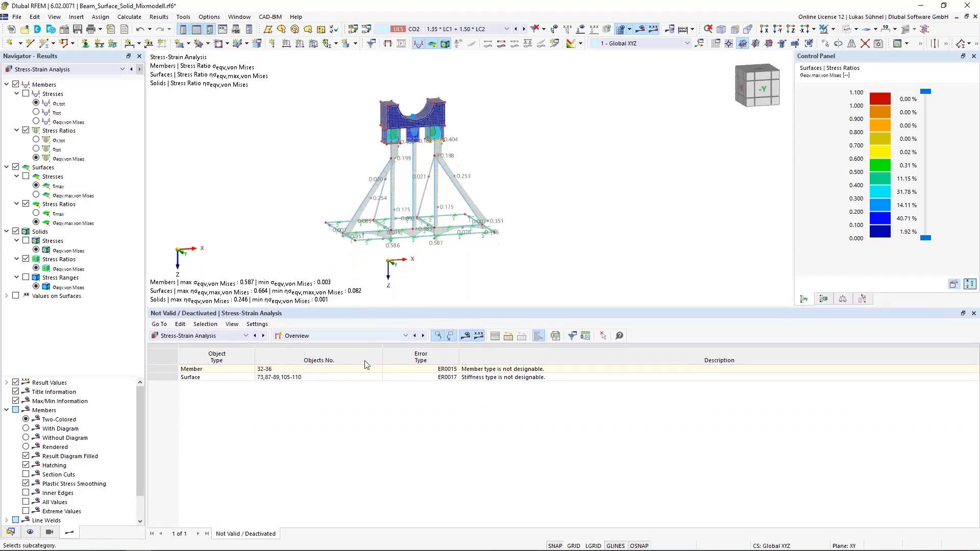
- Review the stress-strain results overview for members and surfaces listed as not valid or deactivated
click(305, 337)
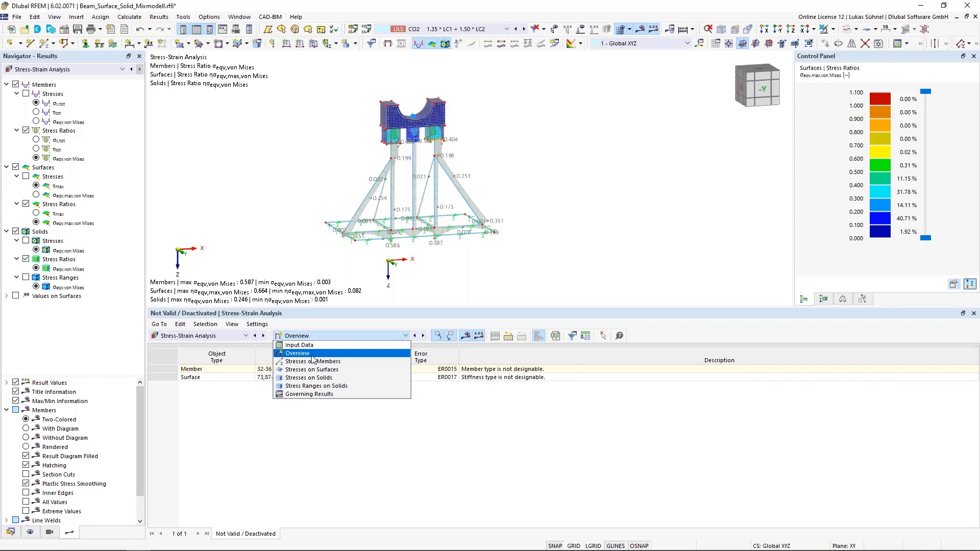
click(312, 354)
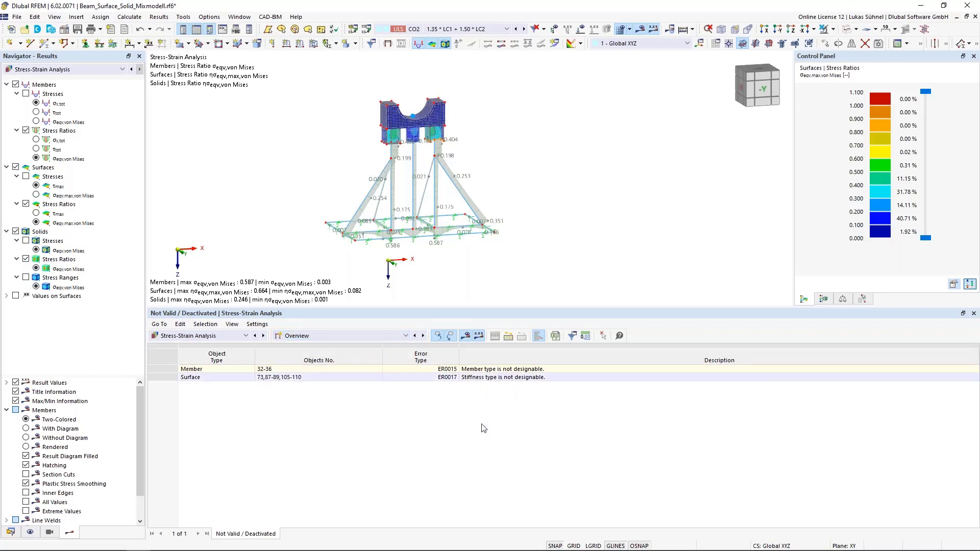
click(510, 371)
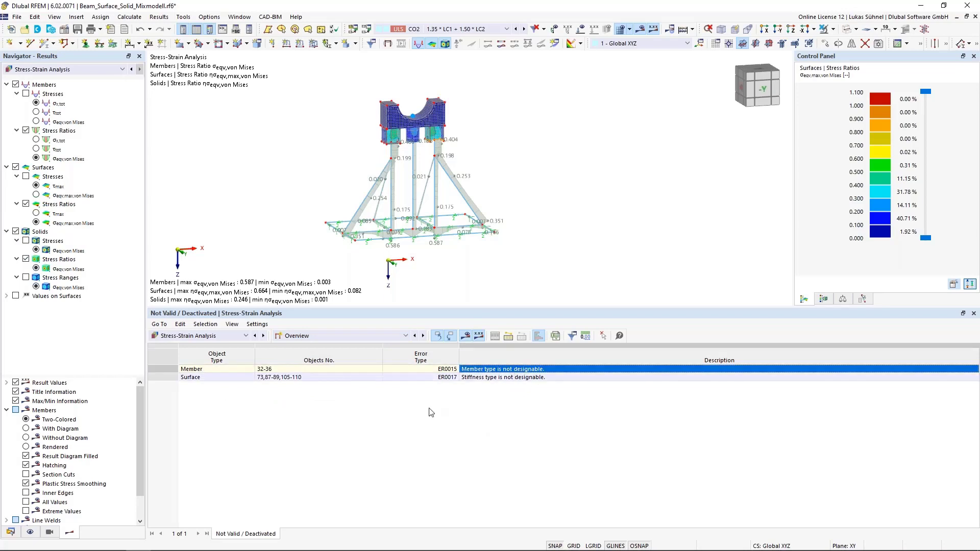
click(480, 379)
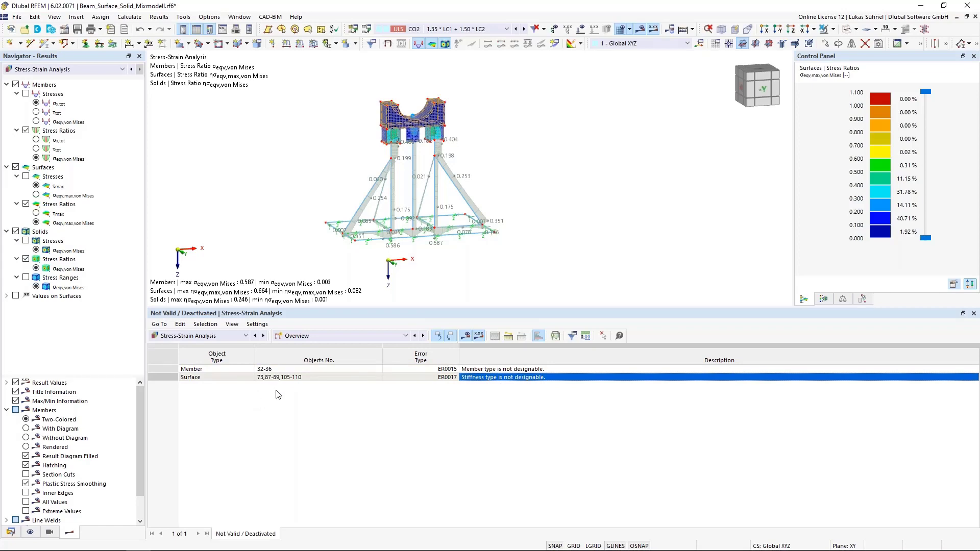
key(ctrl+Home)
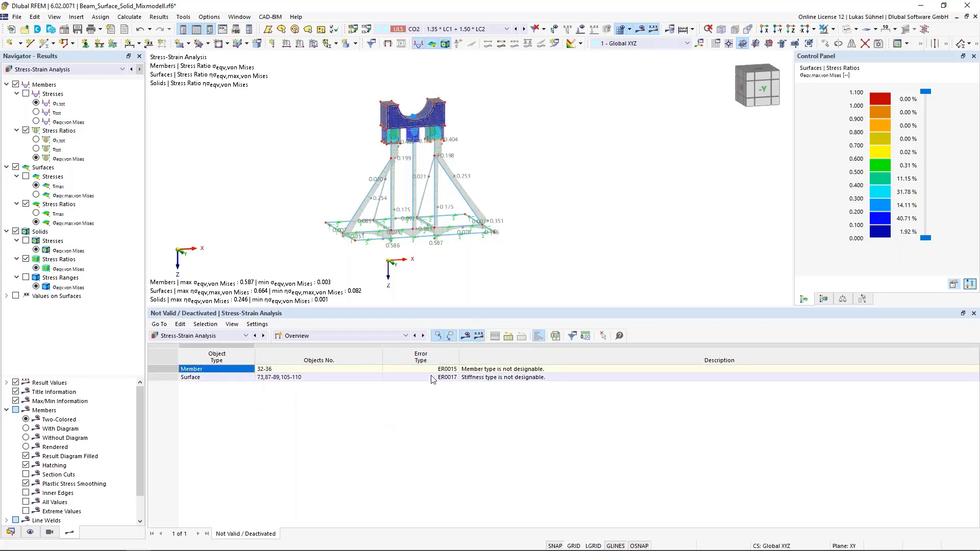
- Inspect the non-designable members 32-36 where the columns meet the surface parts, identifying member 33's type
scroll(400, 138, up, 2)
scroll(401, 139, up, 8)
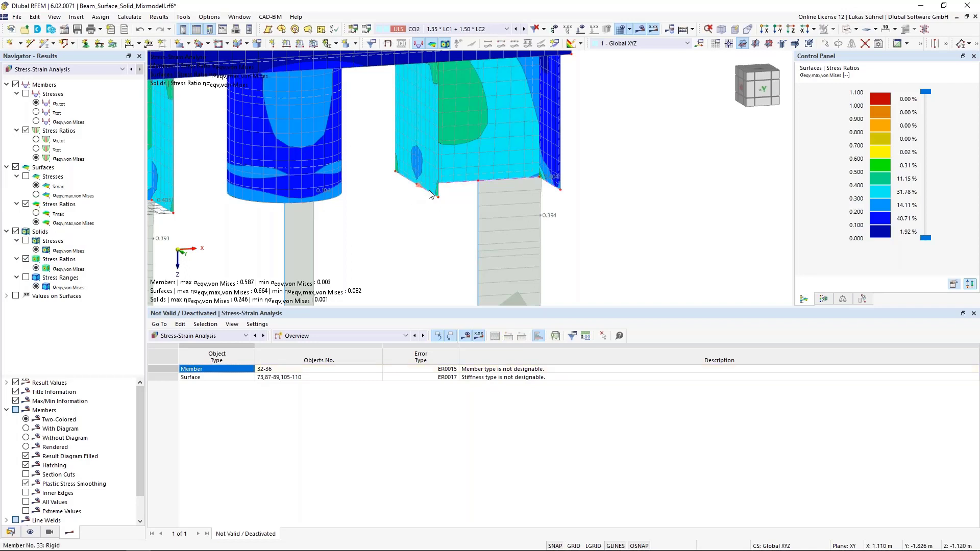
mouse_move(429, 194)
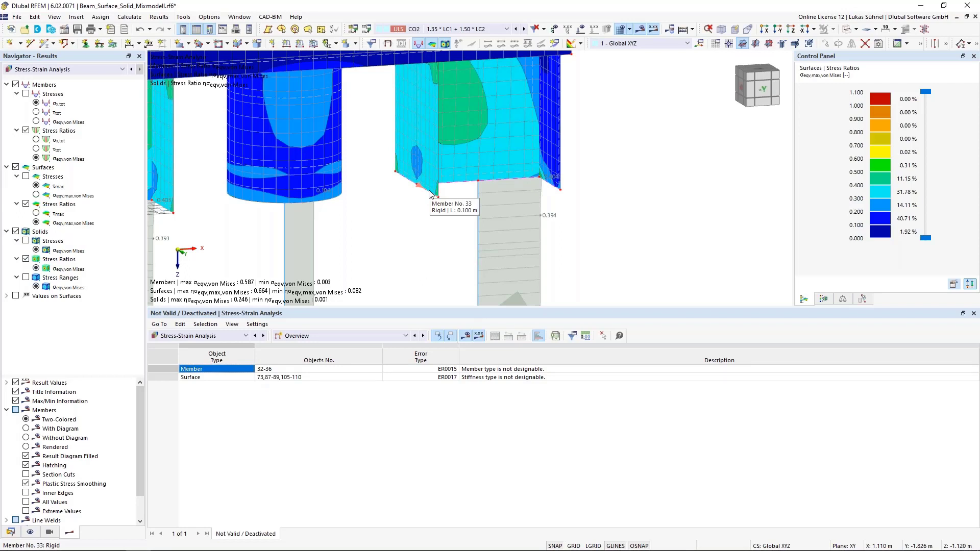
click(497, 369)
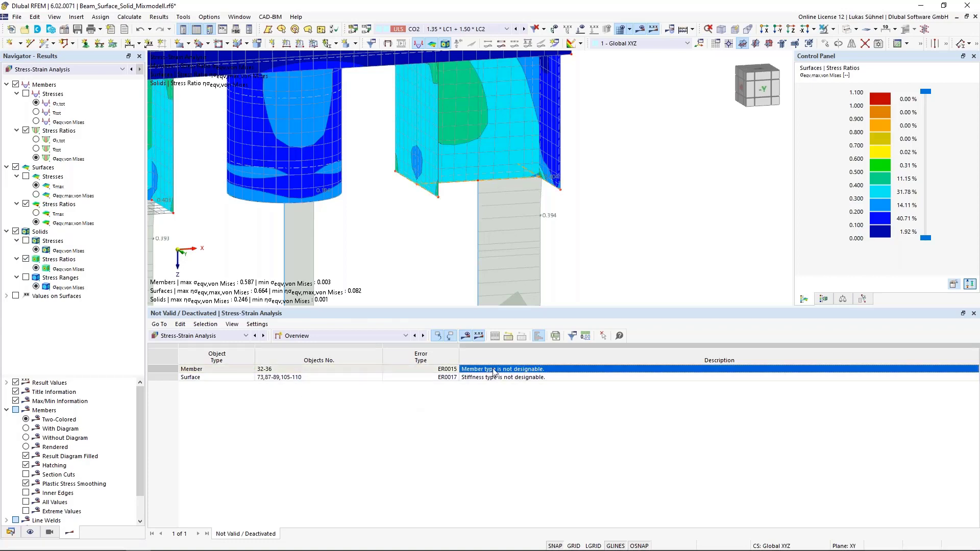
scroll(444, 217, down, 3)
ctrl+middle_drag(314, 244, 320, 179)
scroll(317, 215, down, 2)
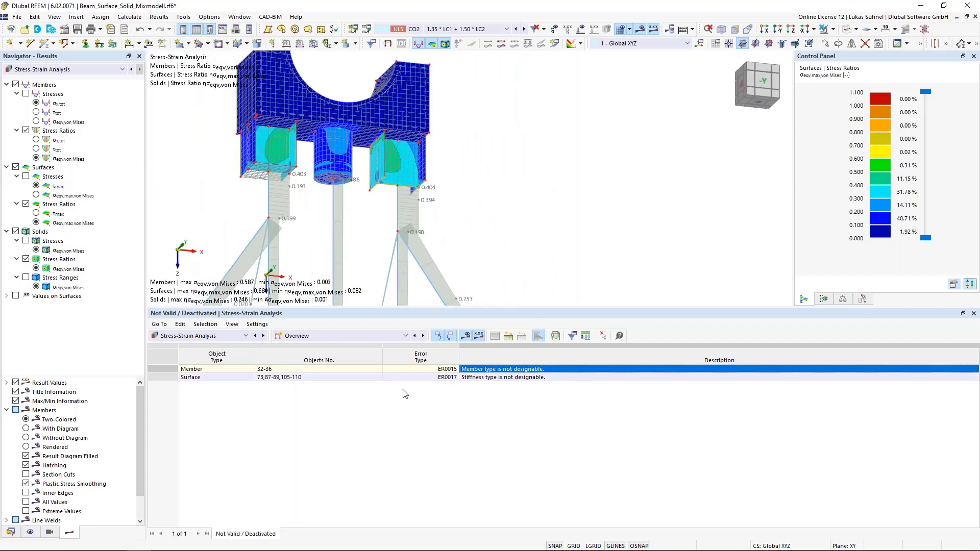
- Review the stresses by design situation for members, surfaces and solids in turn
click(359, 335)
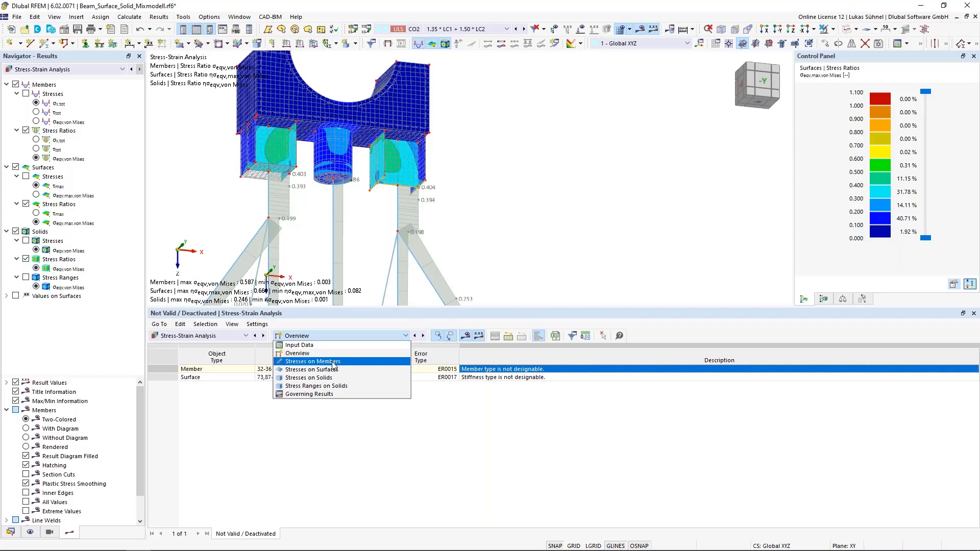
click(314, 362)
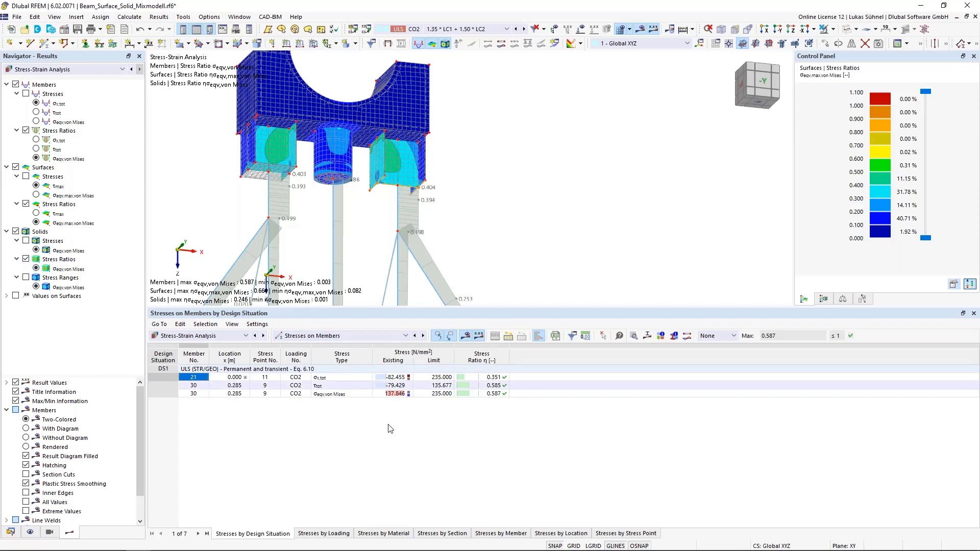
click(342, 336)
click(329, 403)
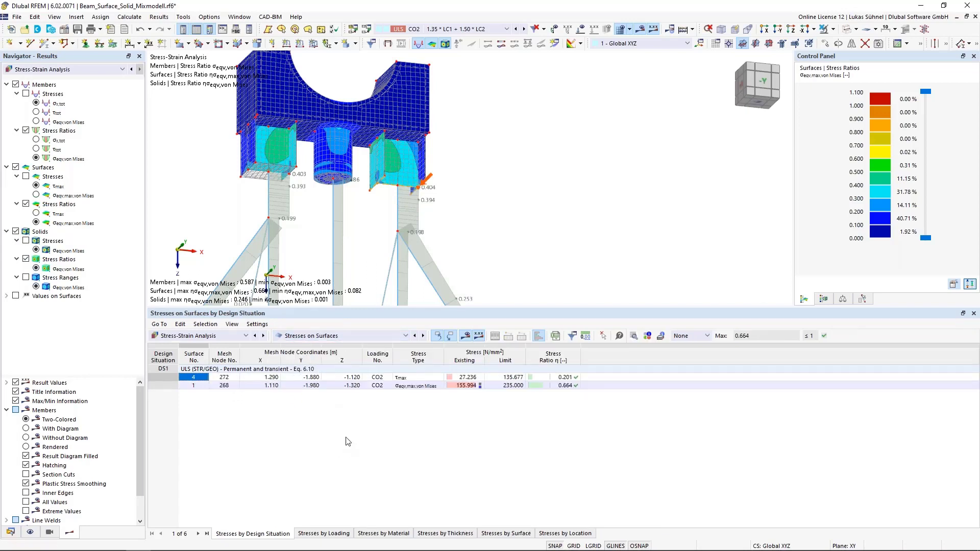
click(333, 341)
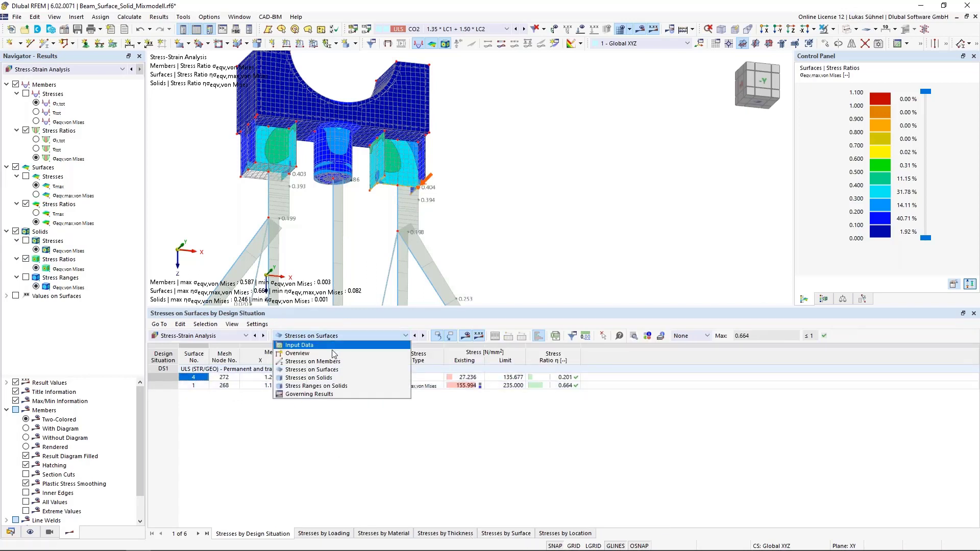
click(329, 376)
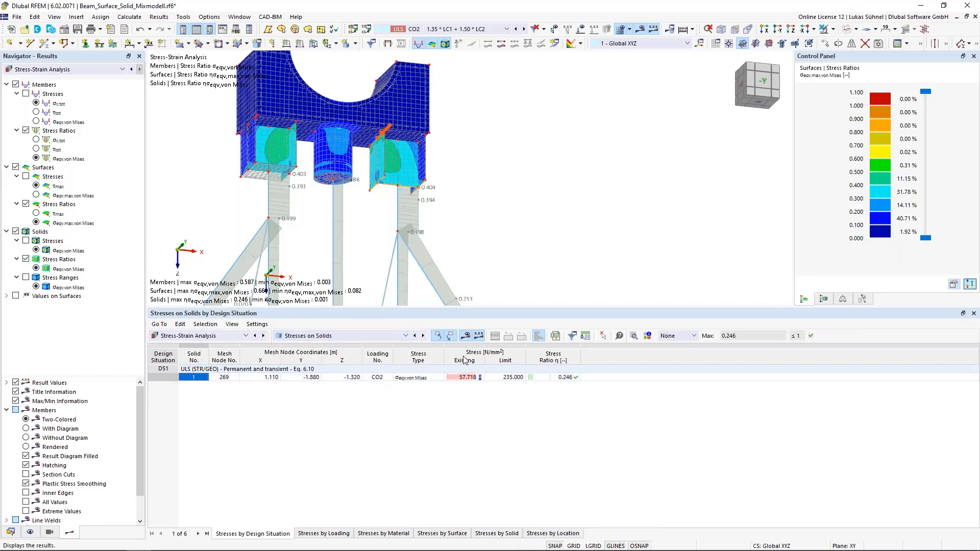
- Review the surface stresses sorted by surface and by thickness, returning to the listing by design situation
click(364, 336)
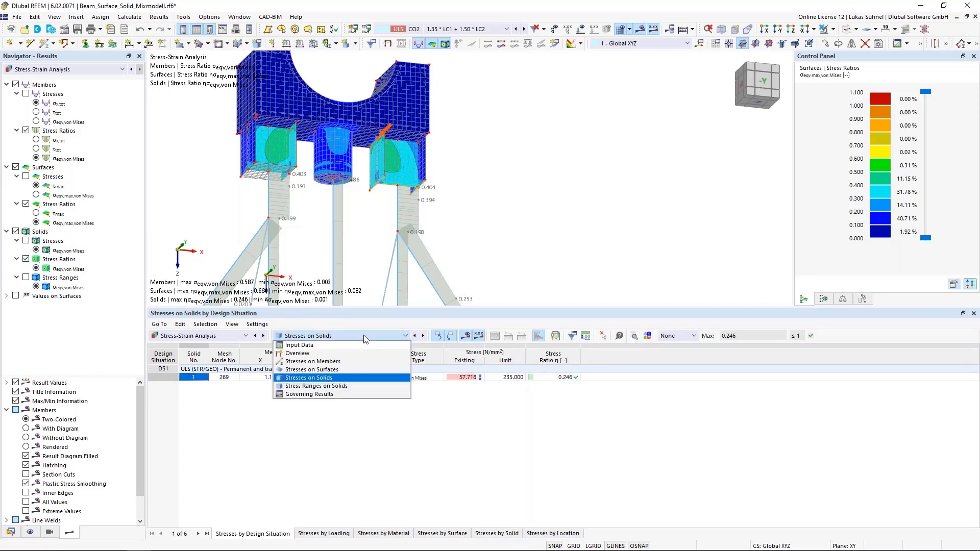
click(317, 369)
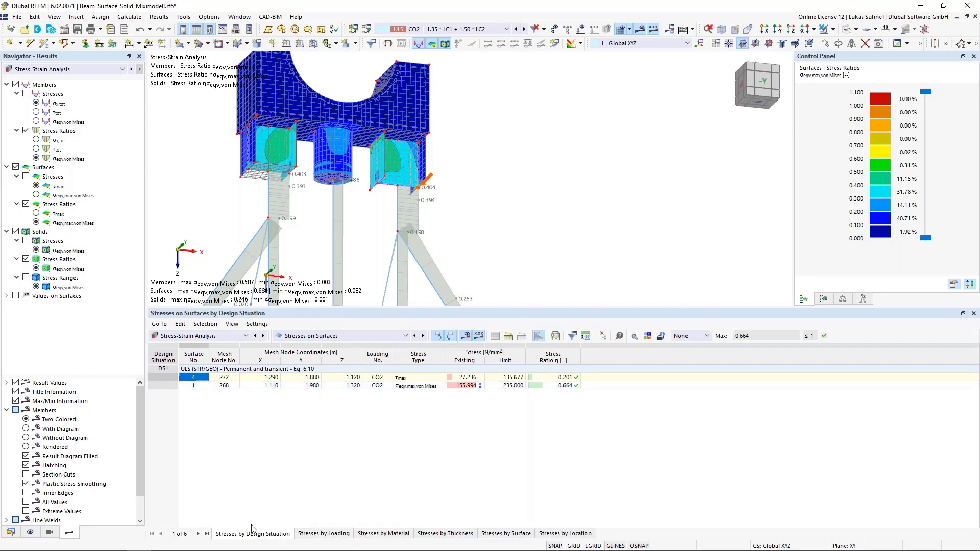
click(500, 534)
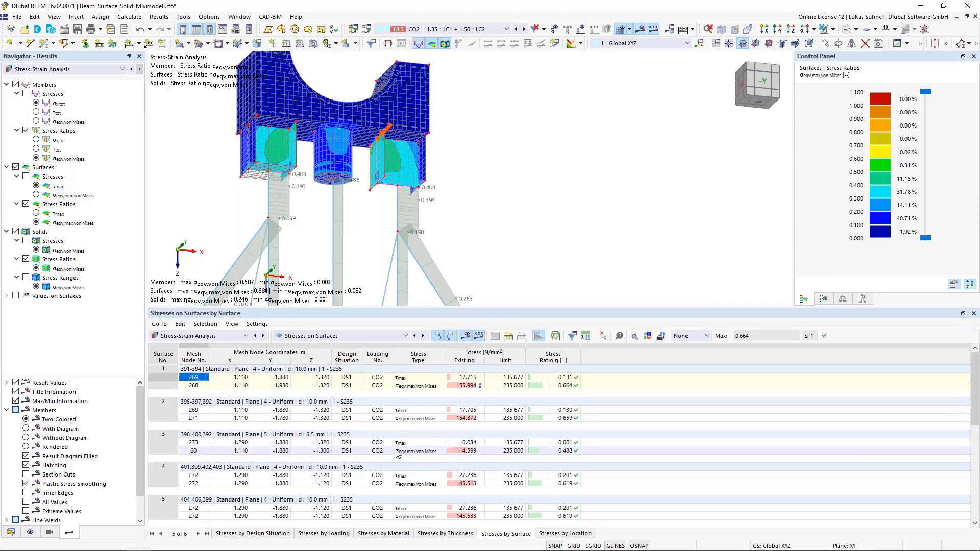
click(426, 534)
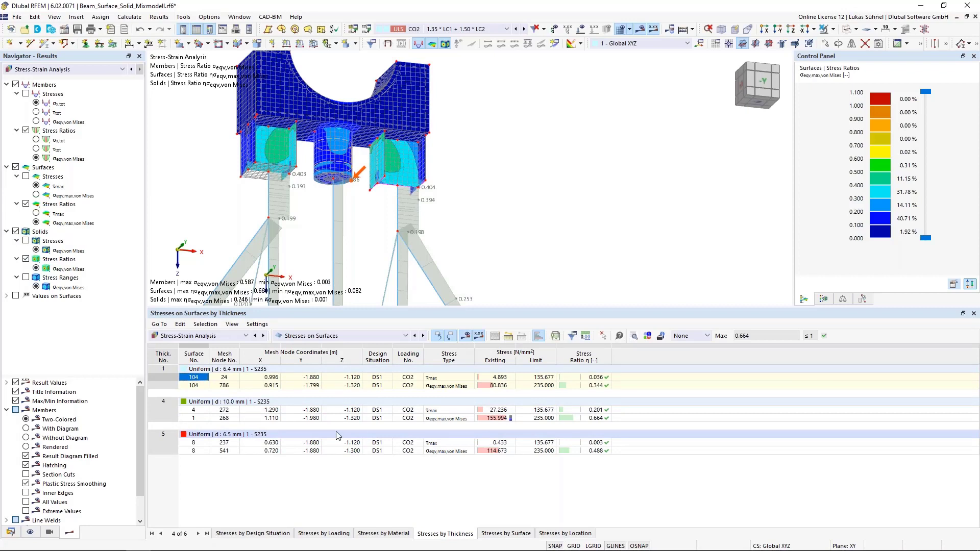
click(249, 534)
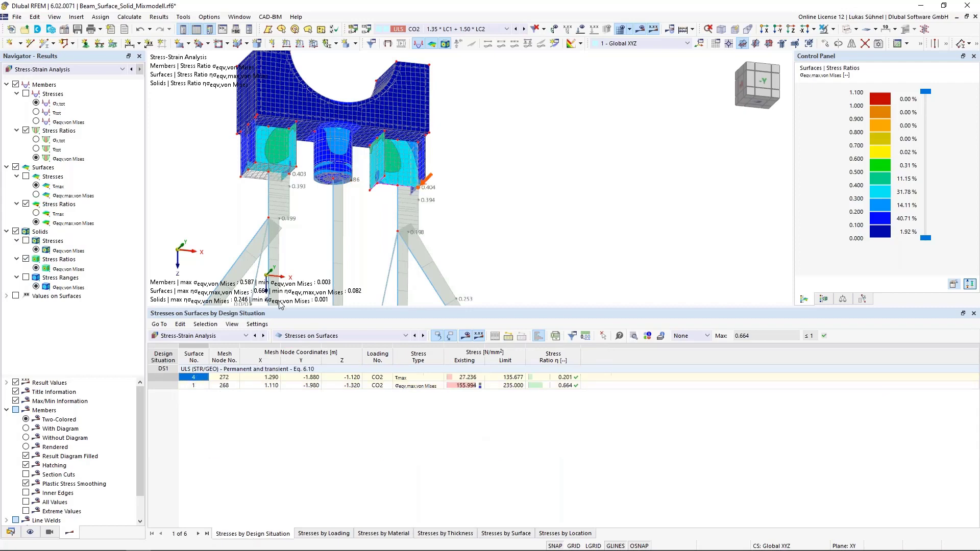
- Collapse the member, surface and solid result groups and check which result categories are available besides Stress-Strain Analysis
middle_drag(361, 239, 497, 197)
scroll(497, 198, down, 3)
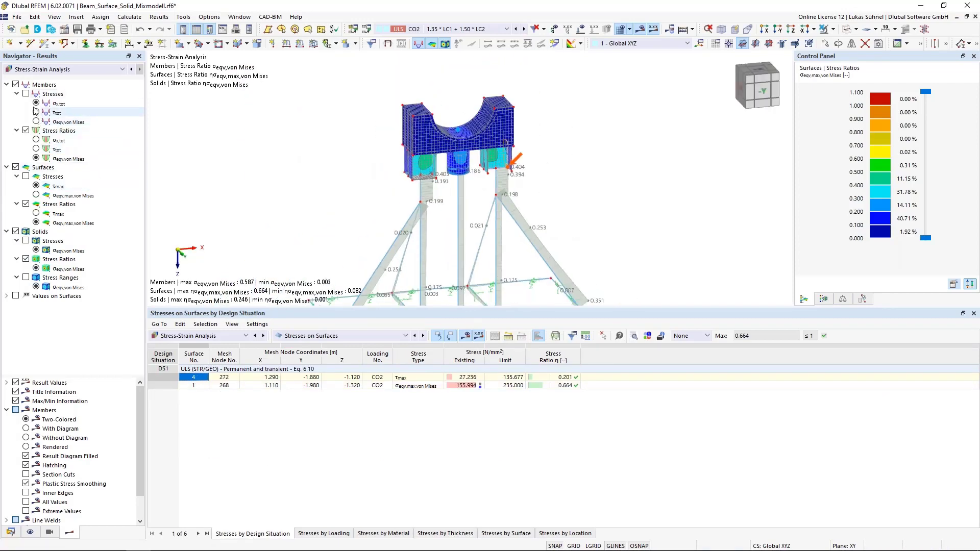
click(6, 85)
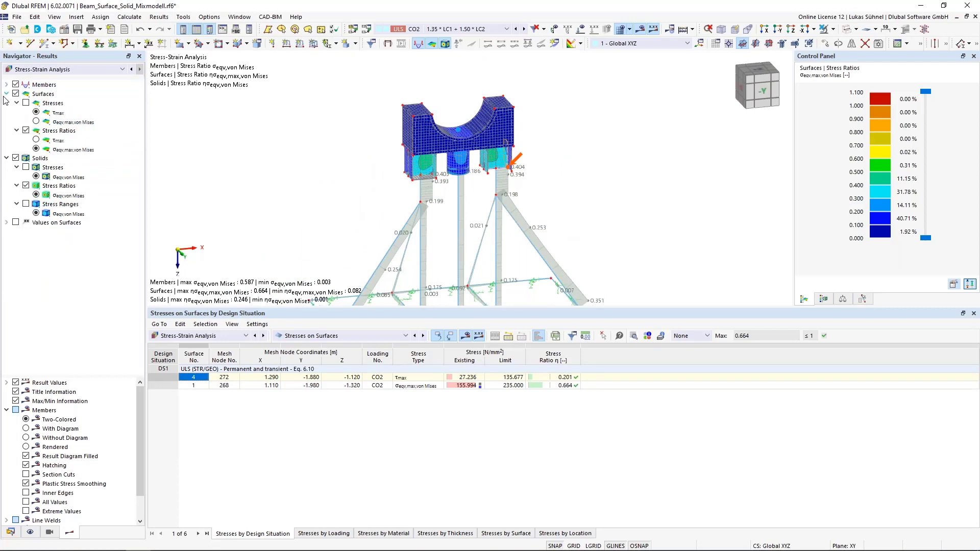
click(6, 94)
click(7, 103)
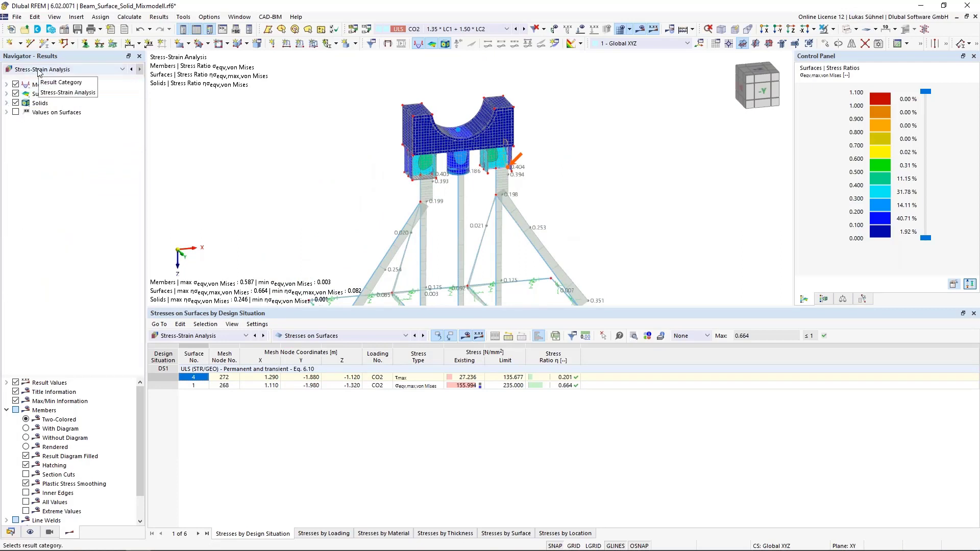
click(42, 73)
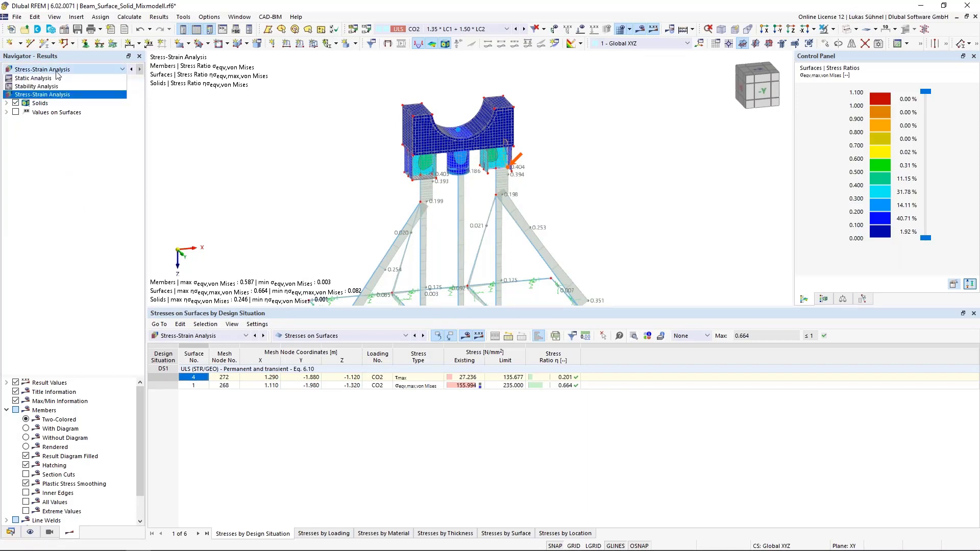
click(56, 74)
- Show σeqv,von Mises stresses on the members and σeqv,max,von Mises stress ratios on the surfaces, with the solids' result options expanded
click(6, 85)
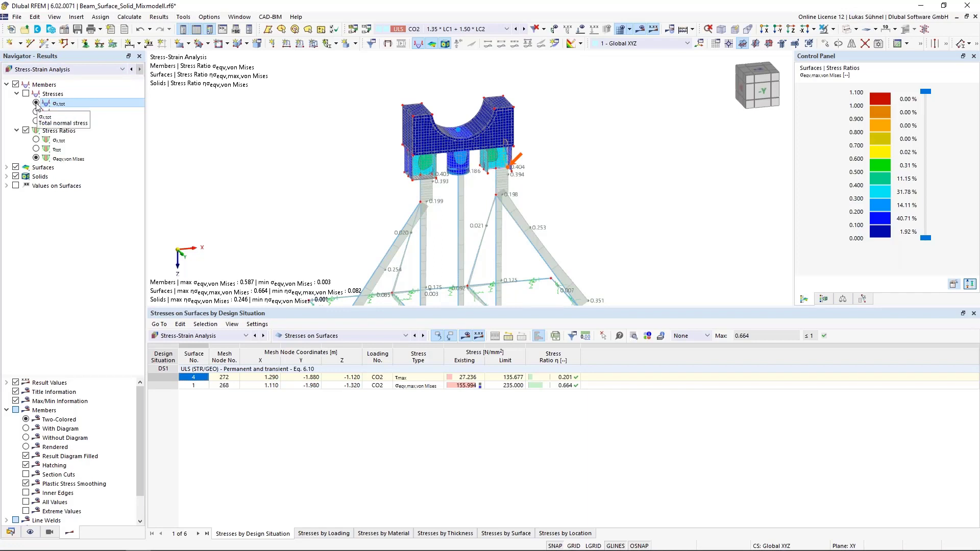
click(36, 122)
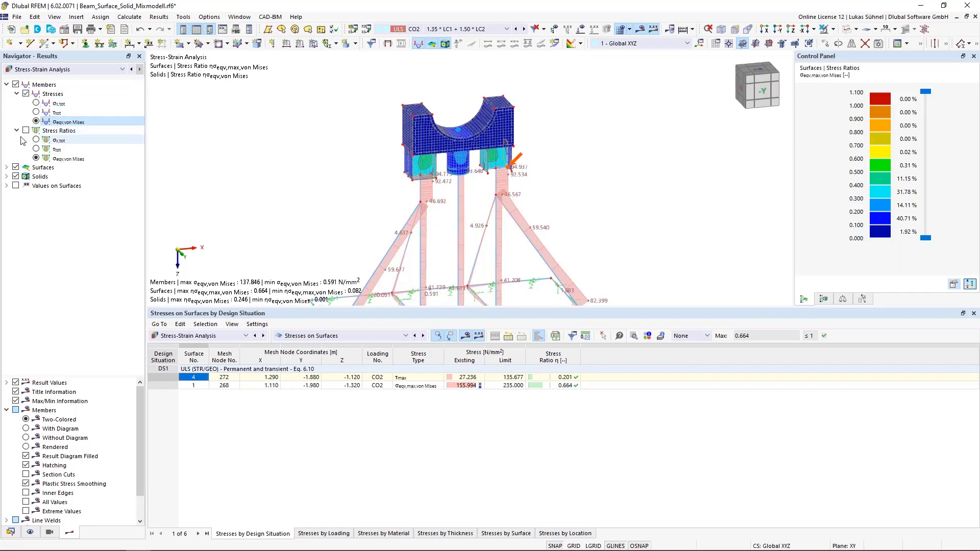
click(6, 167)
click(36, 223)
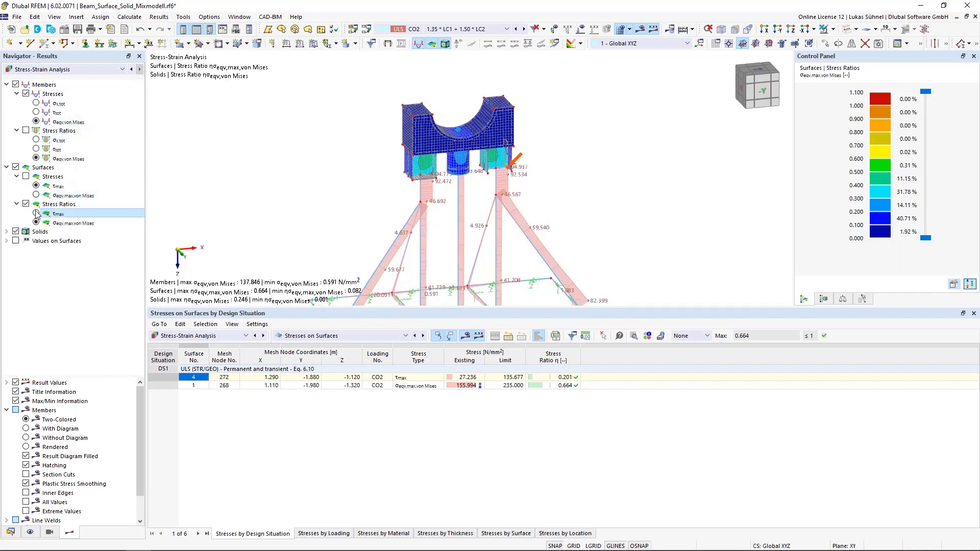
click(7, 232)
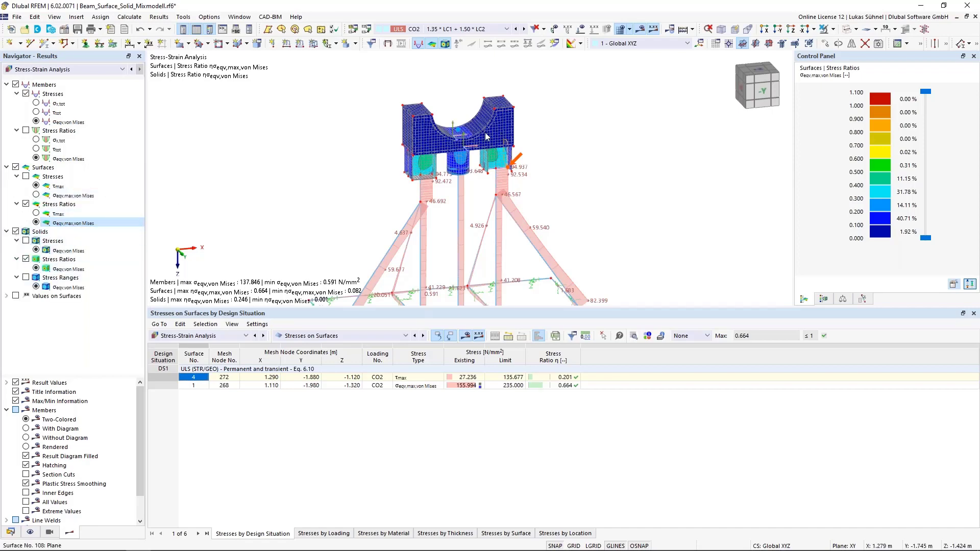
scroll(486, 144, up, 2)
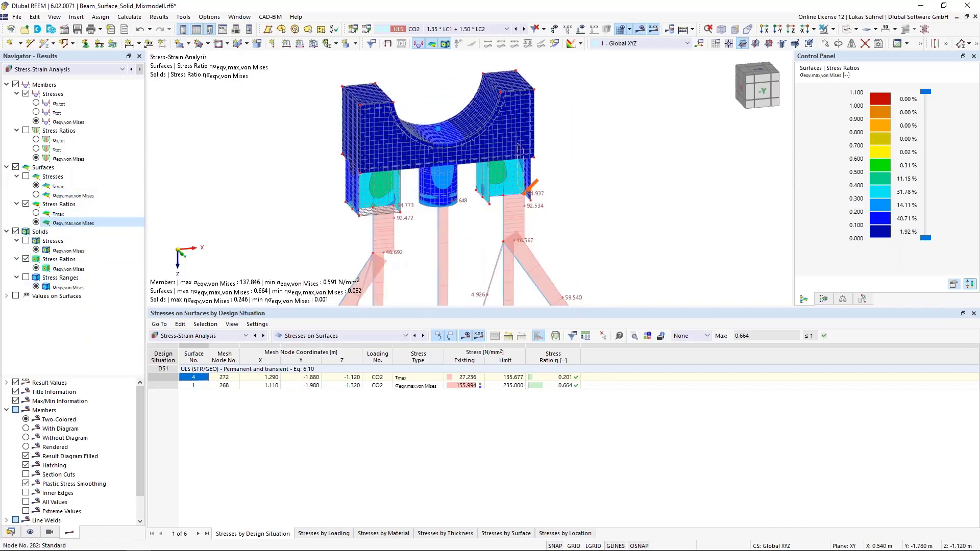
middle_drag(361, 223, 358, 180)
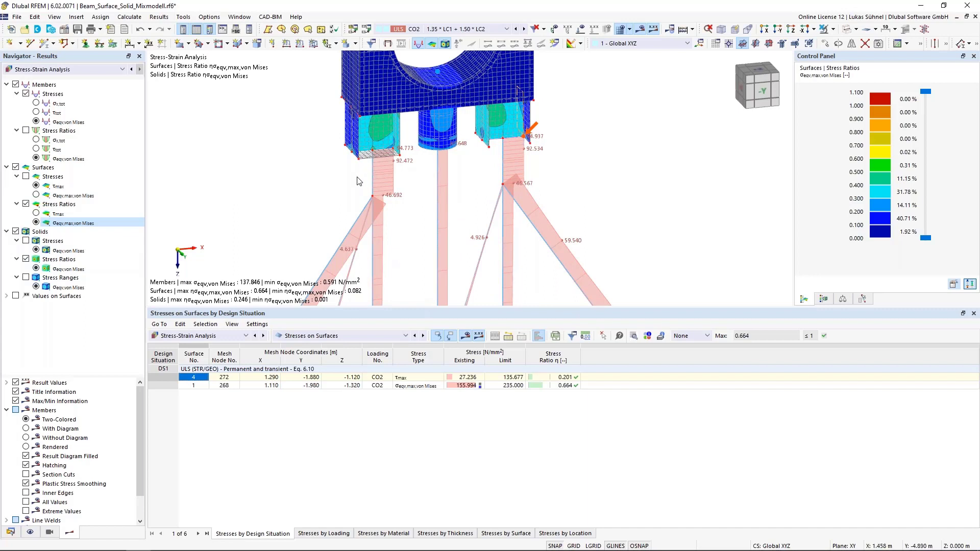
- Open the choice of stress-strain result tables
click(352, 337)
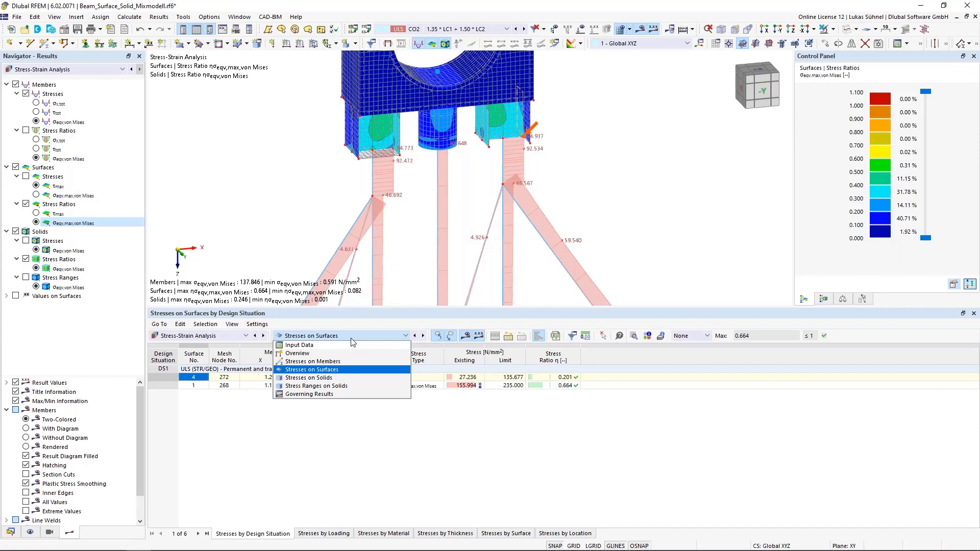
- Open the stress ranges on solids results and examine the governing minimum and maximum loadings for solid 1
click(314, 388)
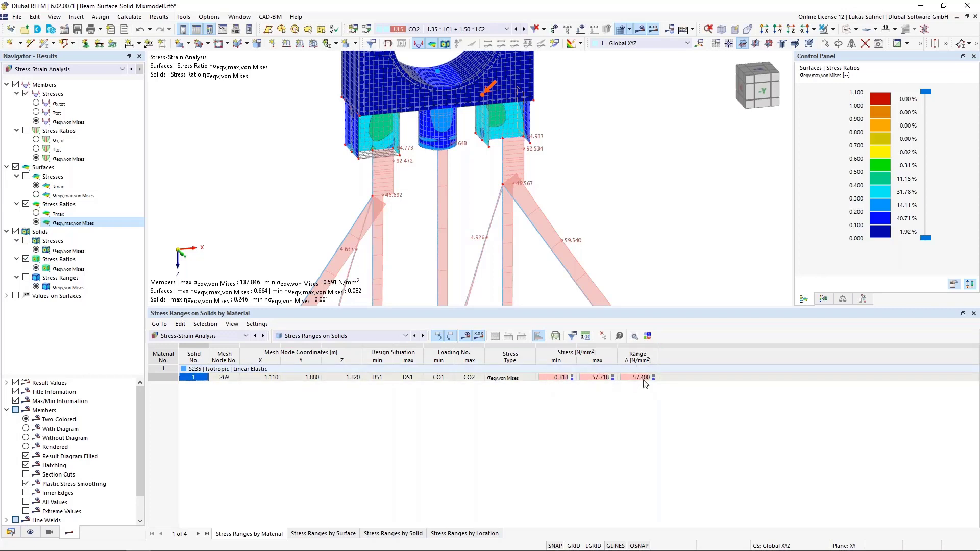
click(437, 381)
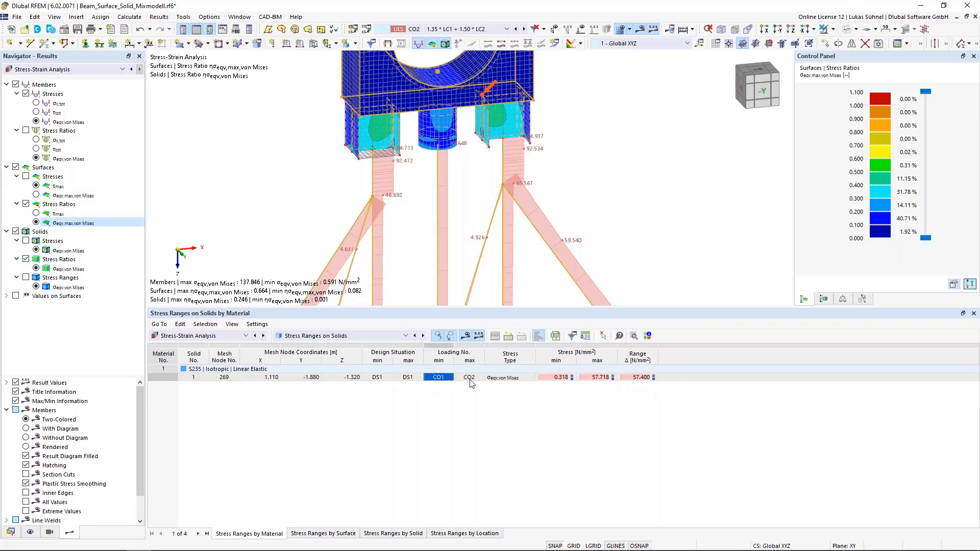
click(470, 380)
click(445, 381)
click(468, 380)
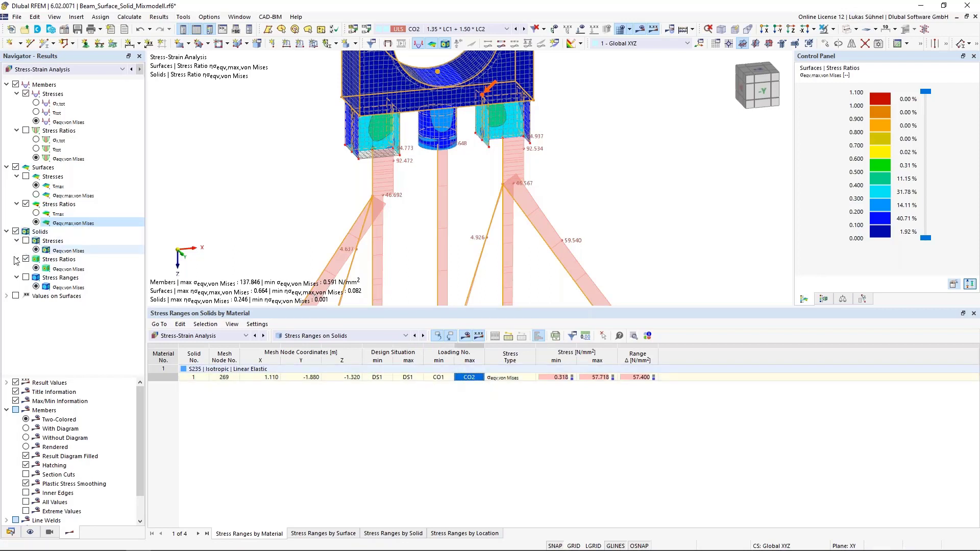
- Display the solids' equivalent von Mises stress ranges on the model and clear the selection
click(26, 279)
click(26, 278)
scroll(425, 211, down, 2)
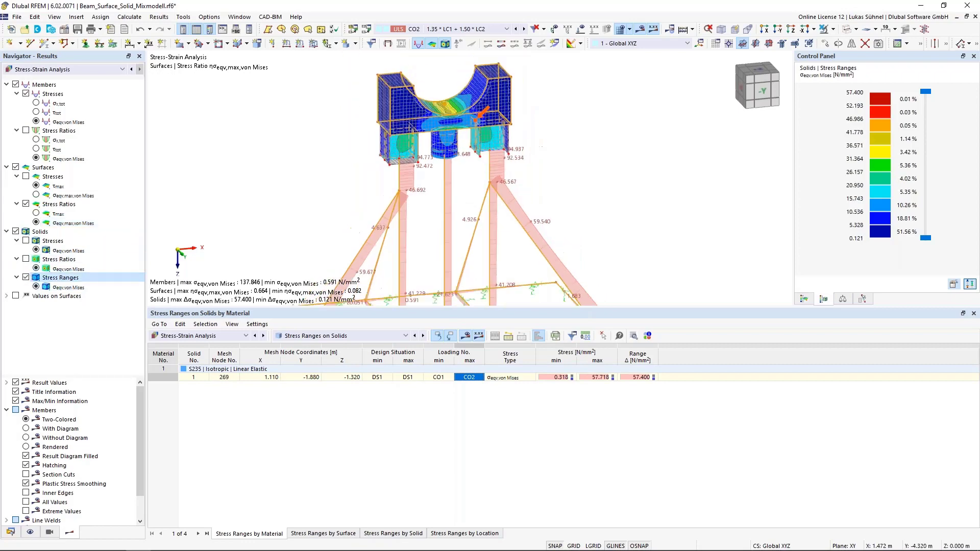
middle_drag(428, 214, 423, 211)
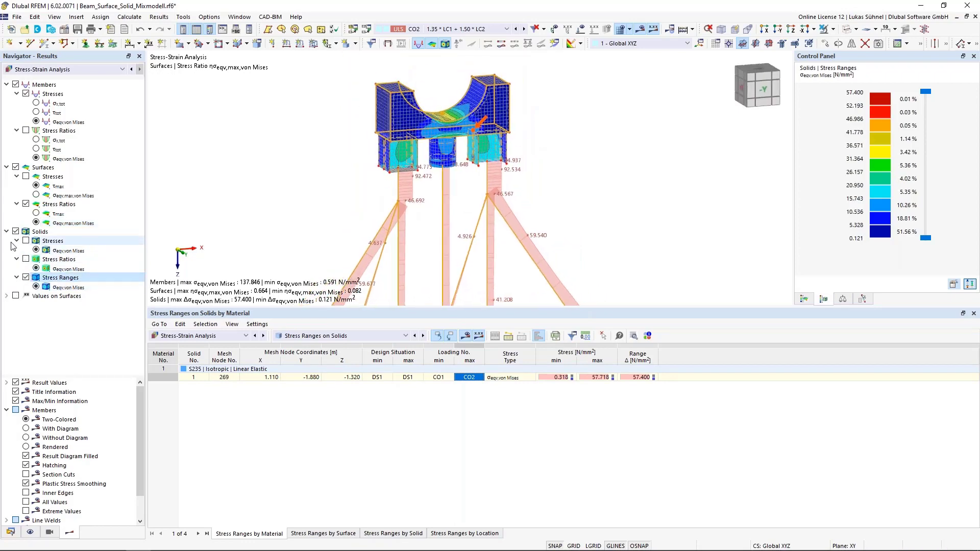
scroll(360, 202, down, 2)
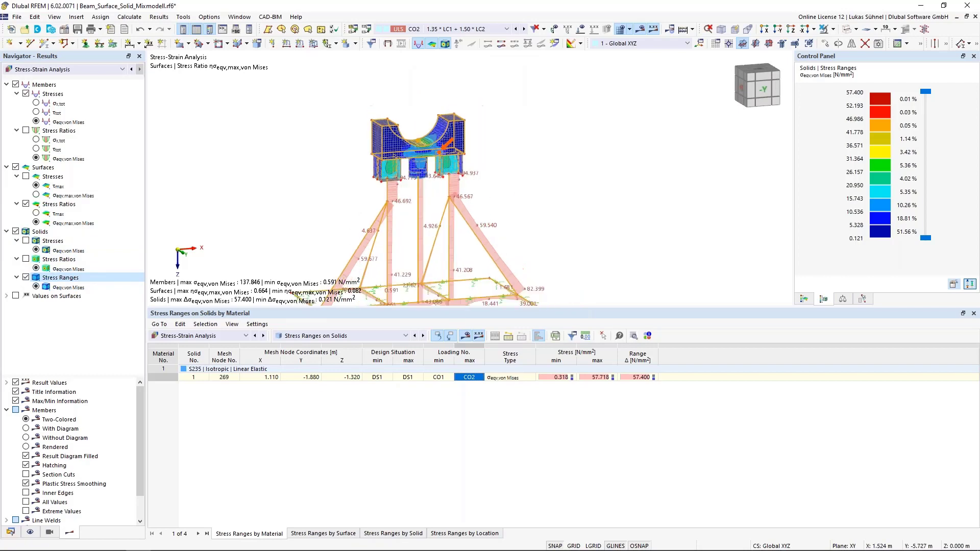
middle_drag(361, 189, 378, 175)
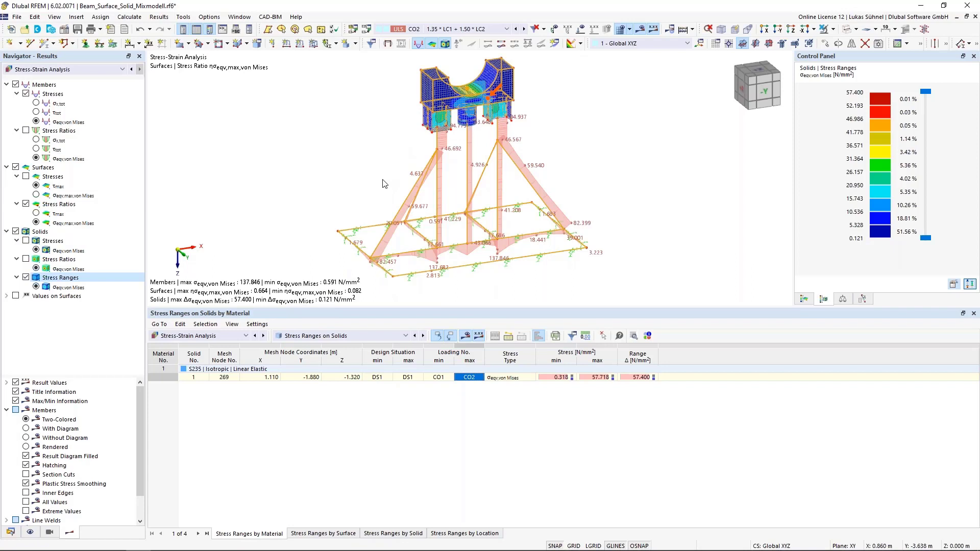
click(312, 155)
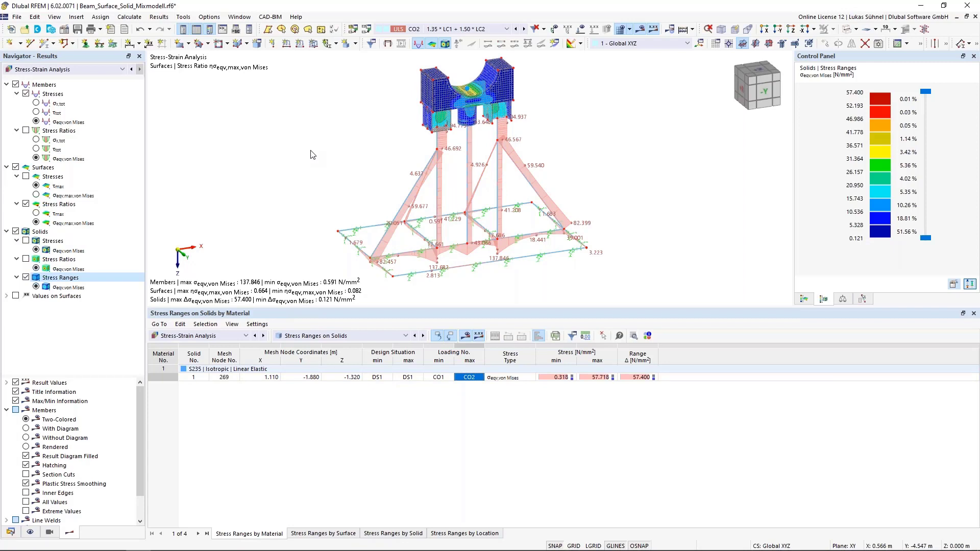
- Switch to the Stahl_FEM.rf6 model and hide its loads
click(240, 17)
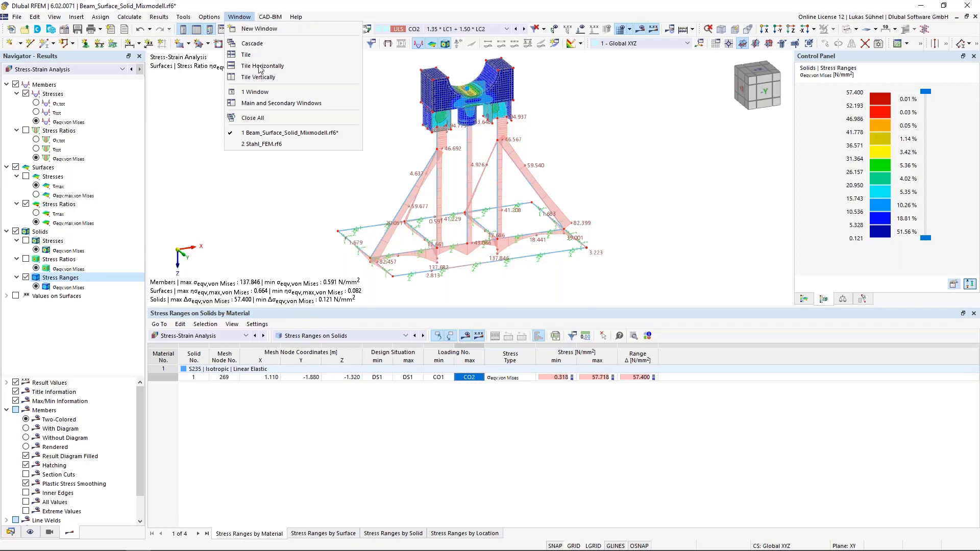
click(283, 144)
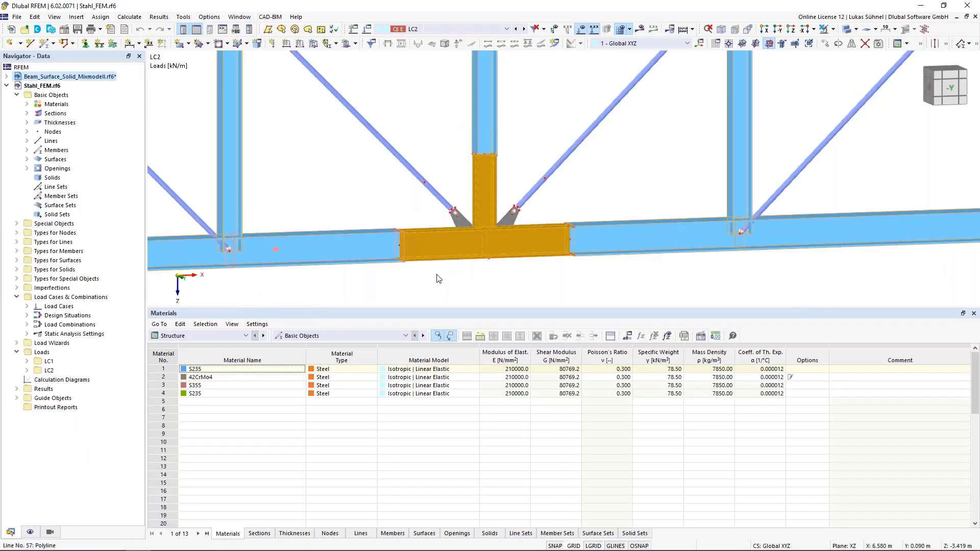
scroll(437, 211, down, 3)
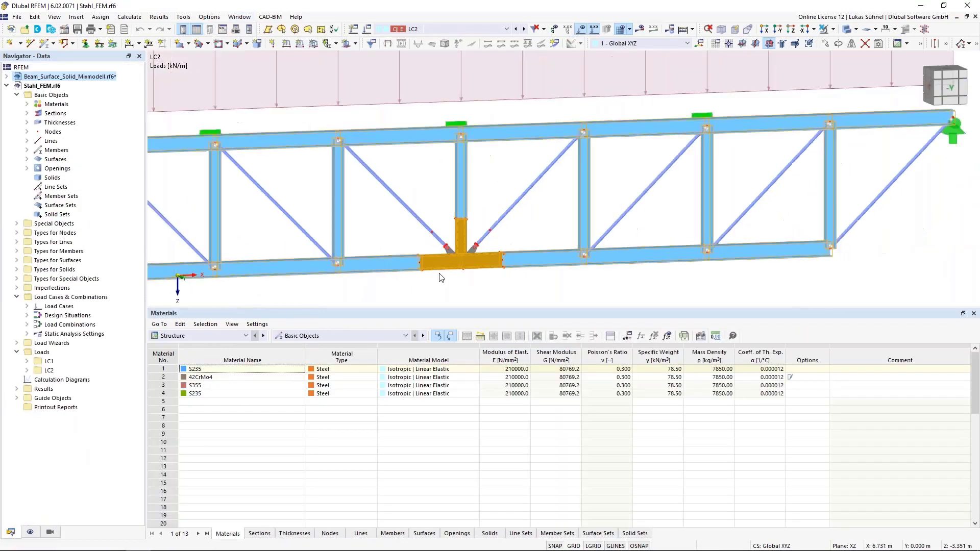
scroll(436, 210, down, 1)
click(581, 28)
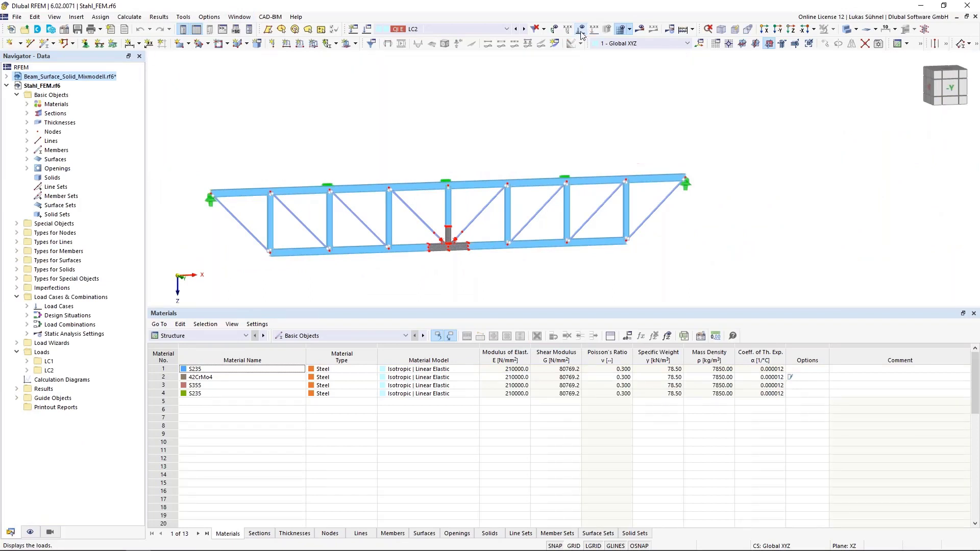
scroll(284, 274, up, 1)
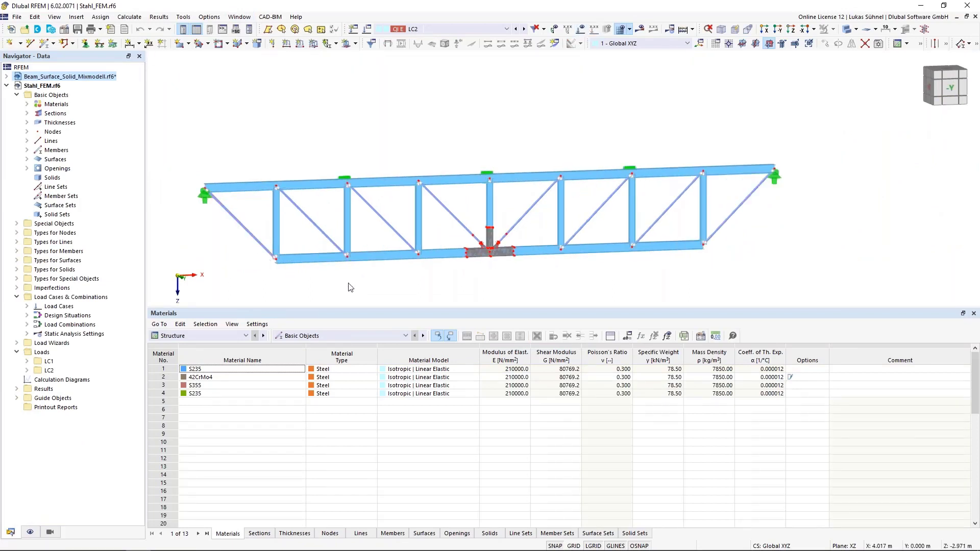
middle_drag(351, 285, 329, 291)
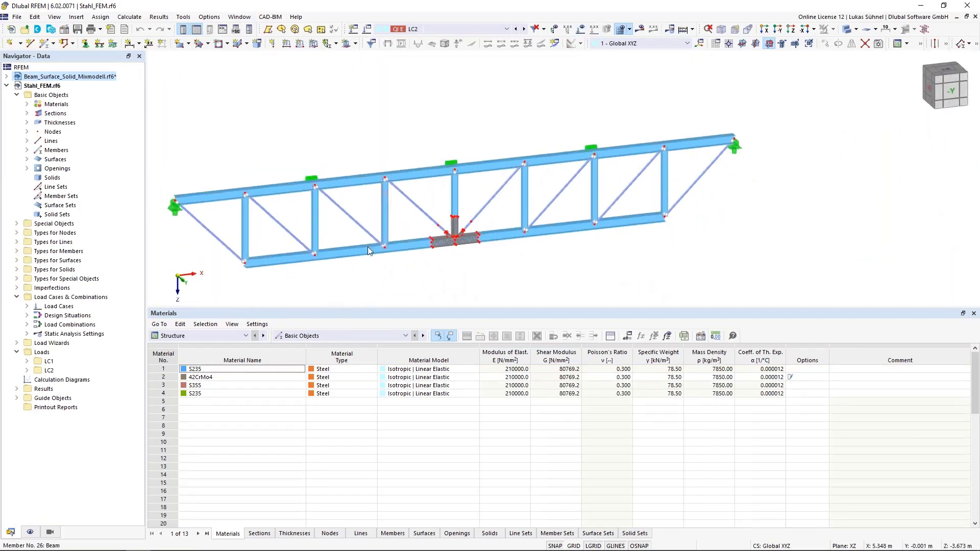
- Examine the surface-modelled joint in the truss's lower chord, comparing the wireframe and solid displays
scroll(385, 279, up, 1)
scroll(429, 206, up, 1)
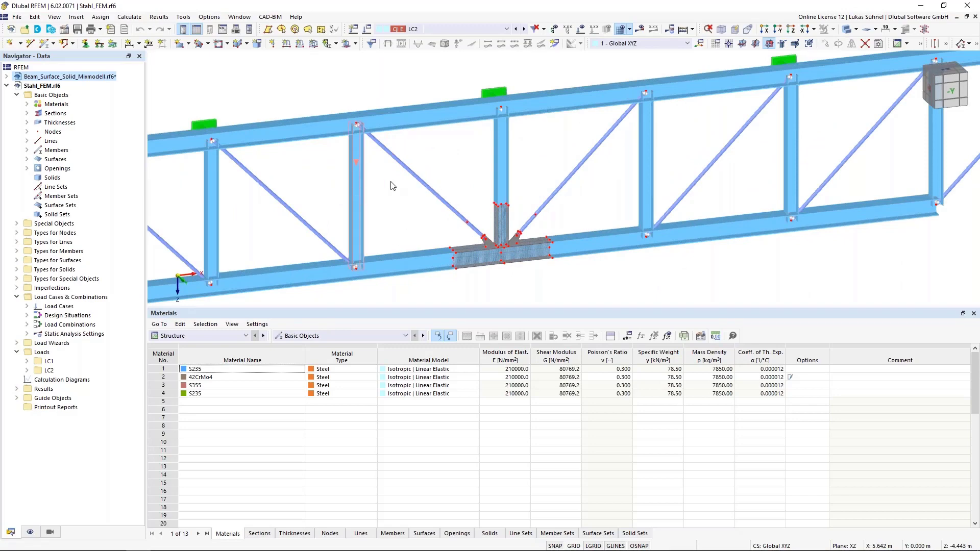
scroll(547, 296, up, 4)
scroll(547, 296, down, 5)
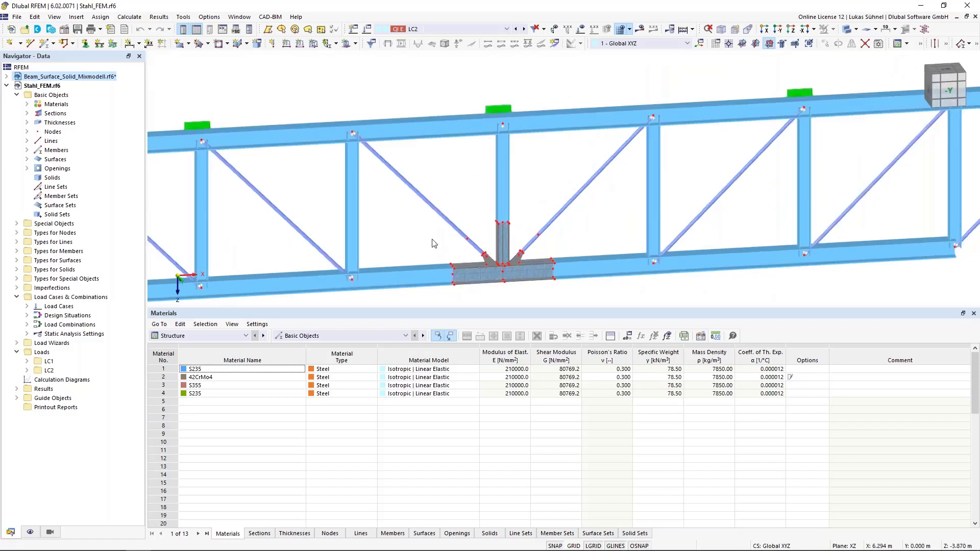
click(848, 29)
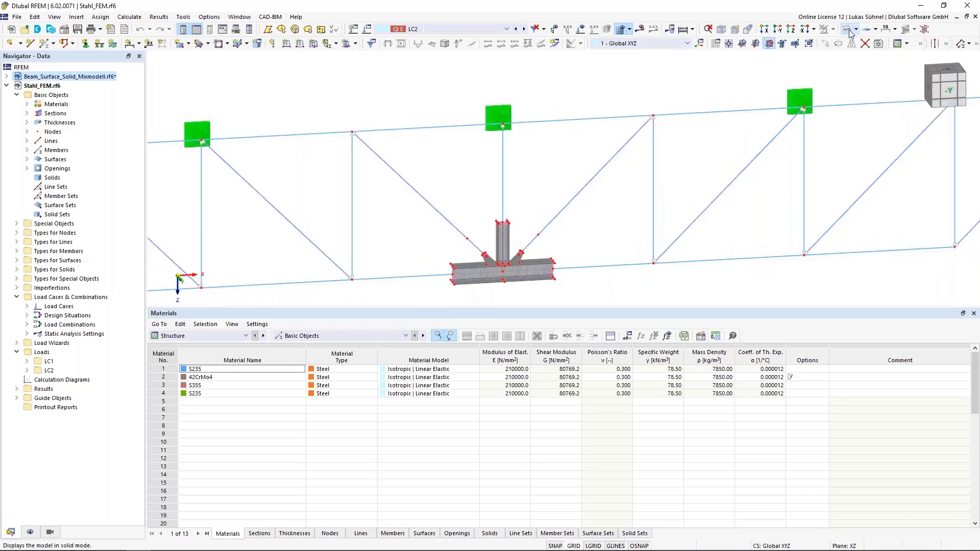
scroll(572, 120, down, 3)
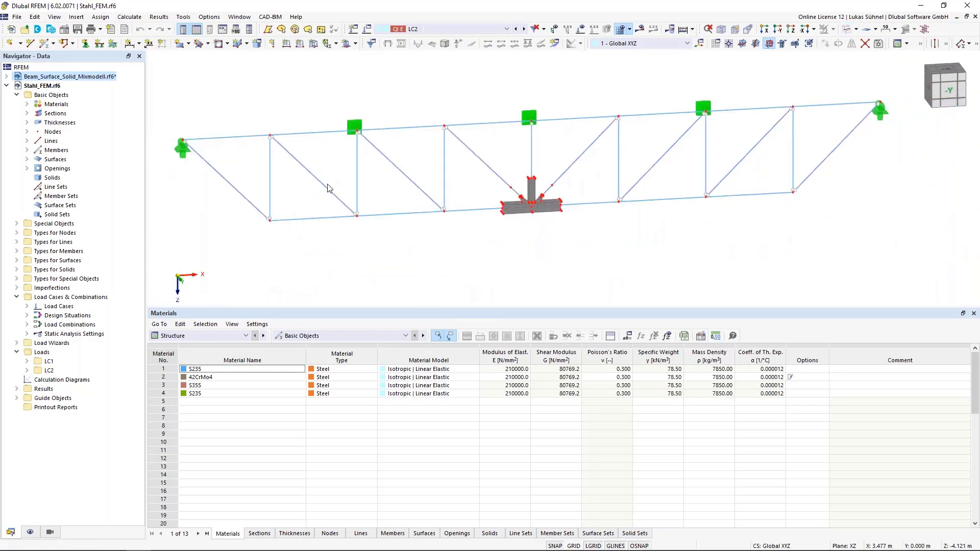
scroll(560, 214, up, 3)
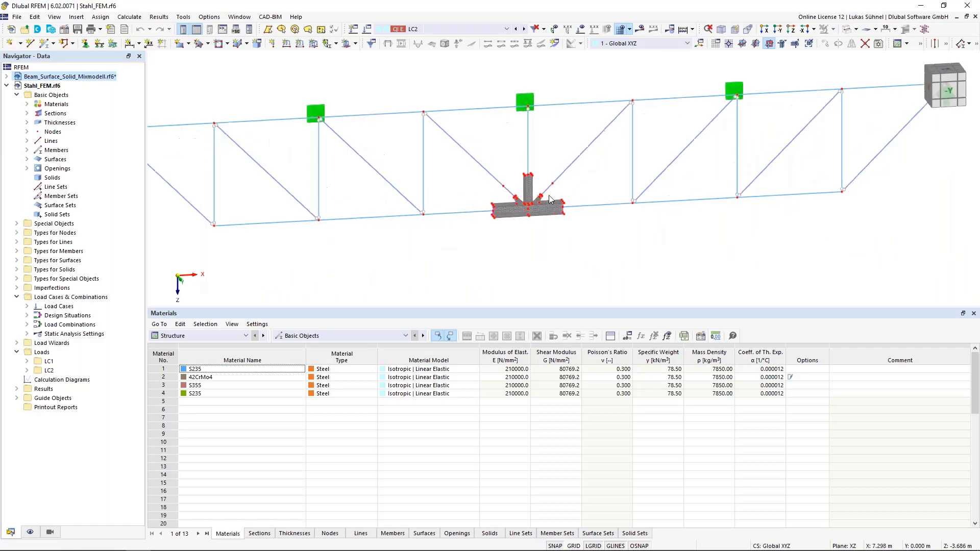
scroll(526, 224, up, 5)
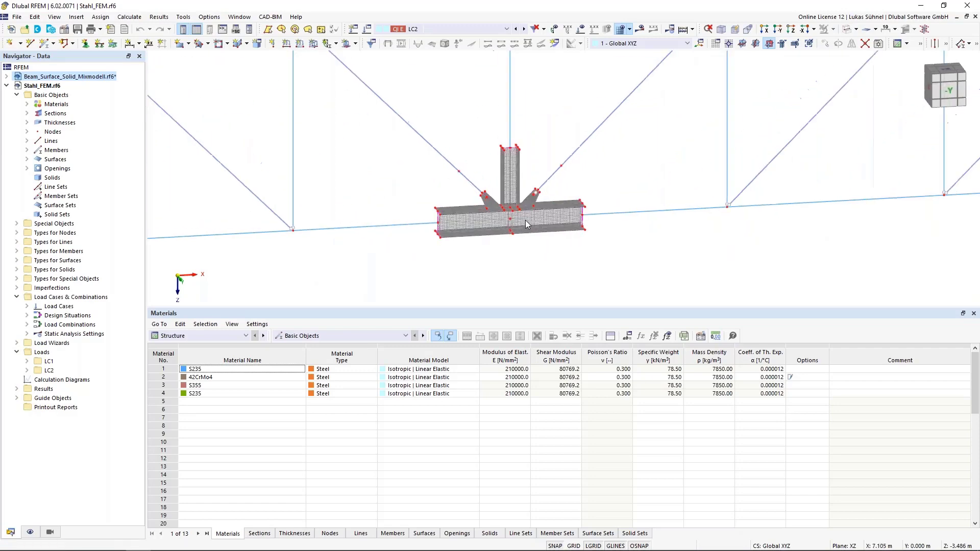
click(848, 29)
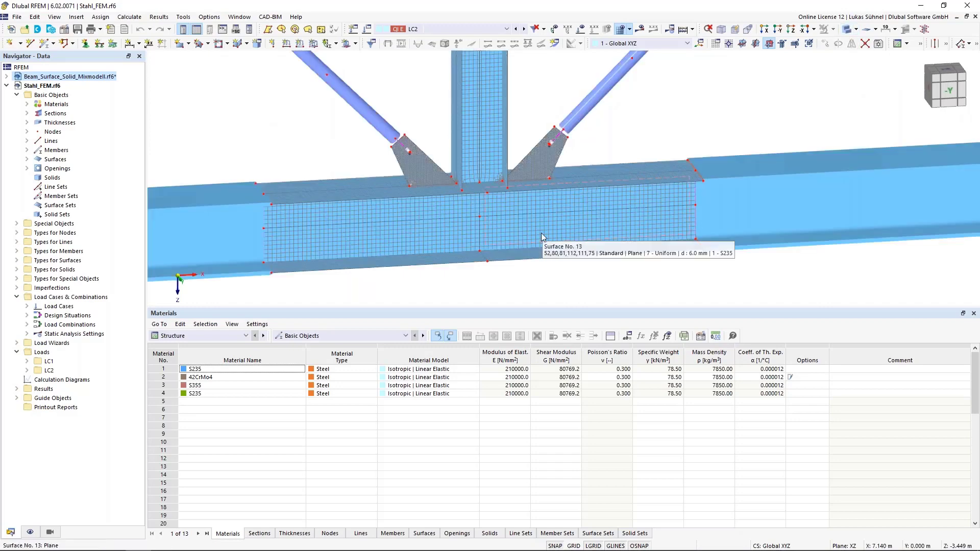
- Examine the gusset plates at the joint and the bolt connecting the left diagonal to its plate
scroll(420, 152, up, 3)
scroll(421, 152, up, 1)
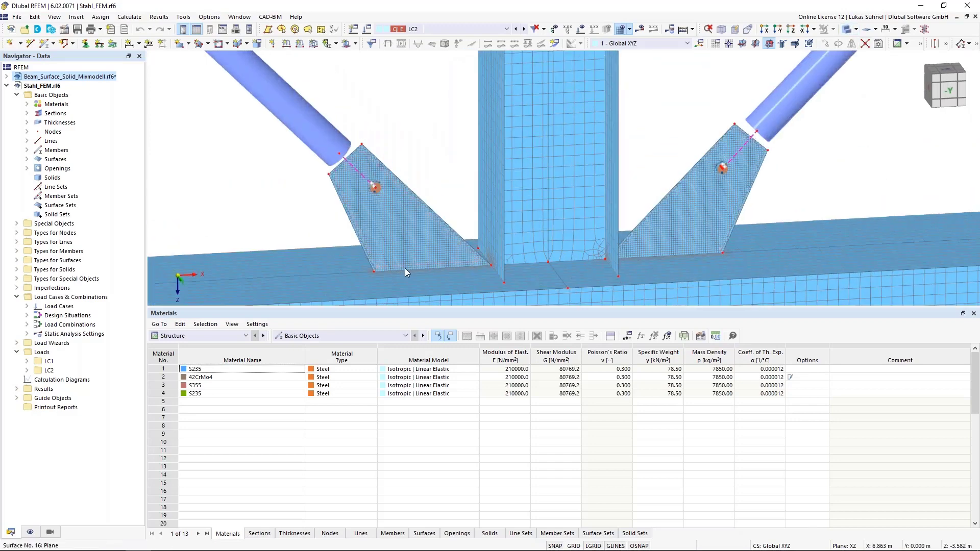
scroll(447, 164, up, 1)
middle_drag(447, 164, 358, 118)
click(356, 118)
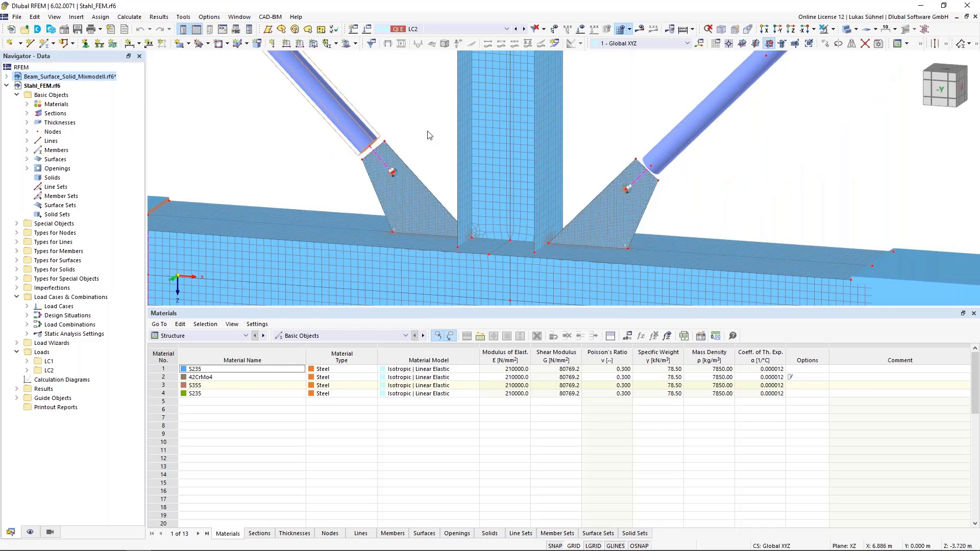
scroll(380, 120, up, 5)
middle_drag(434, 225, 431, 133)
scroll(431, 133, up, 2)
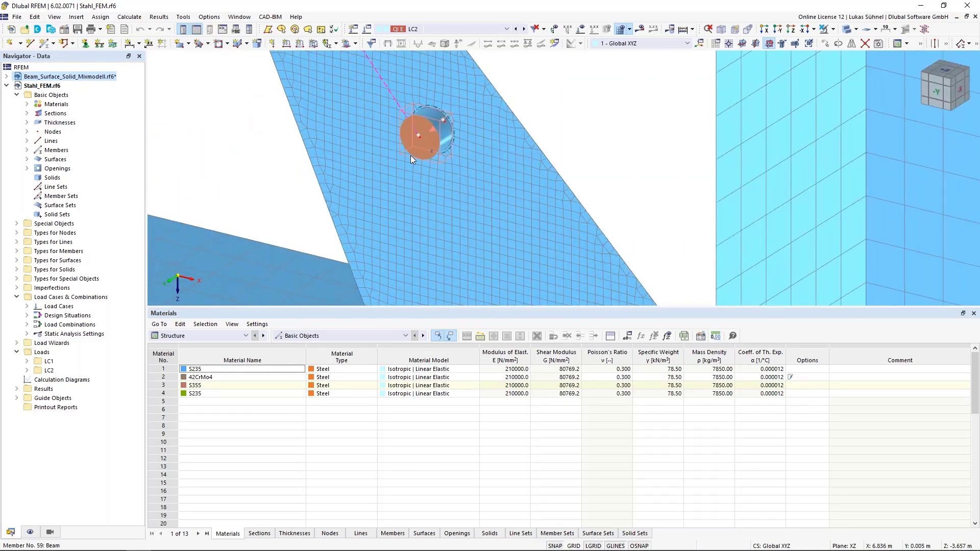
scroll(411, 155, down, 2)
middle_drag(447, 131, 435, 197)
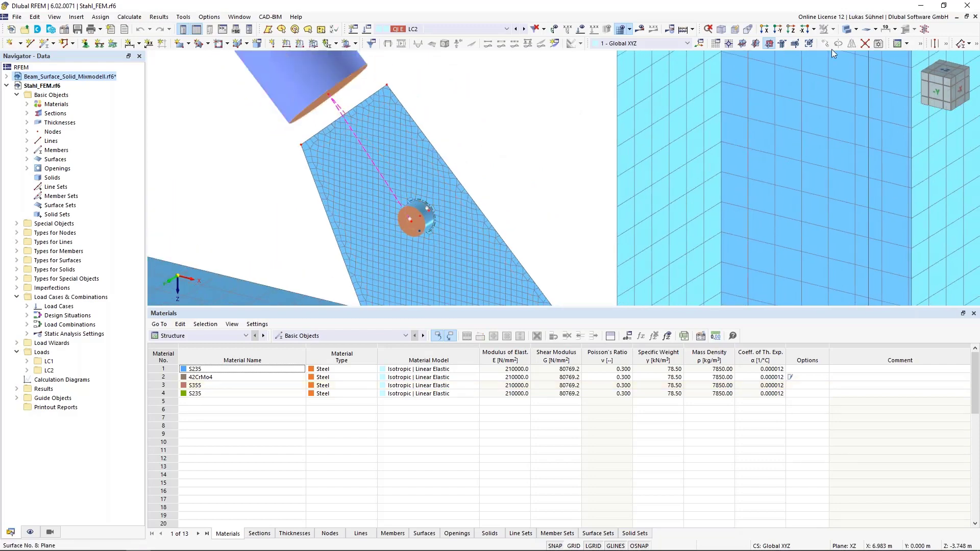
- Show the model in wireframe and examine the bolt and rigid members at the left gusset plate's hole
click(846, 29)
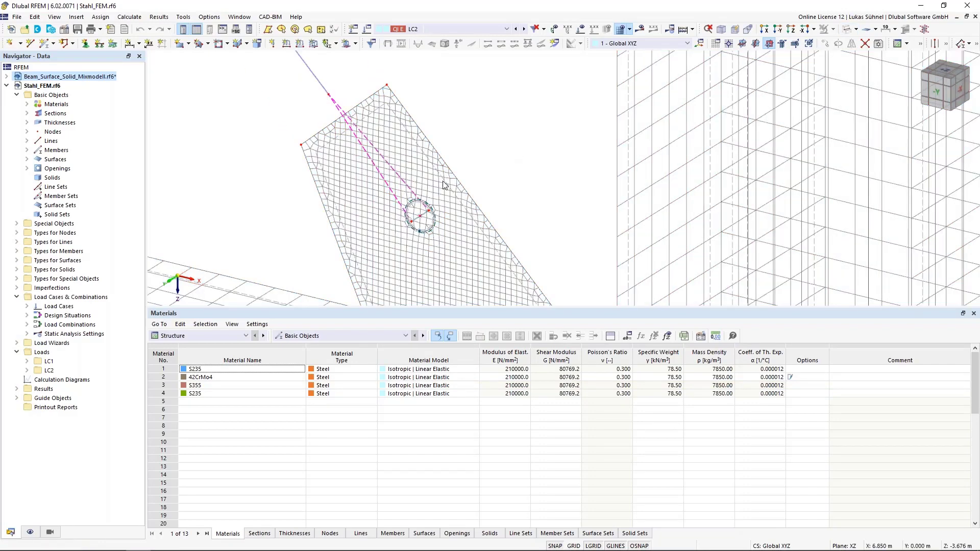
scroll(422, 205, up, 3)
scroll(407, 219, up, 3)
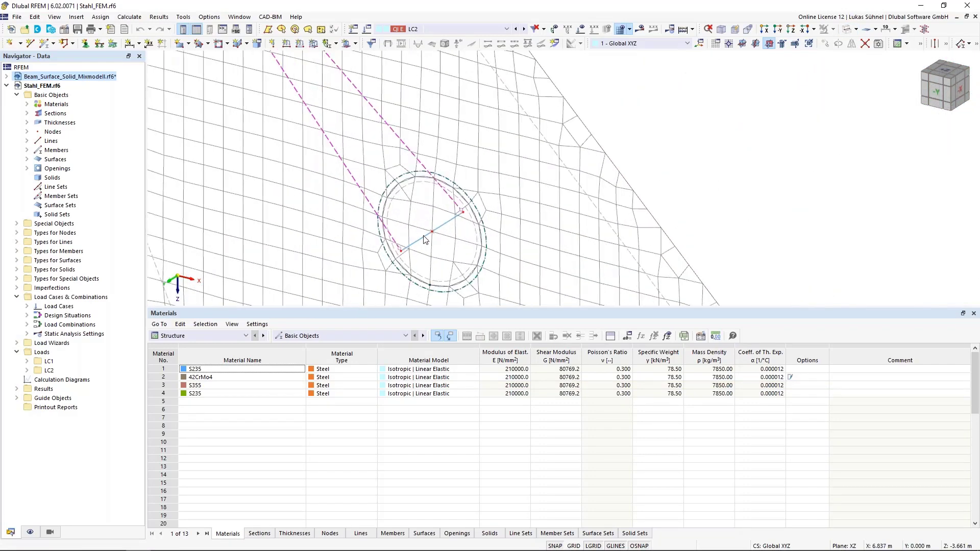
scroll(531, 186, down, 2)
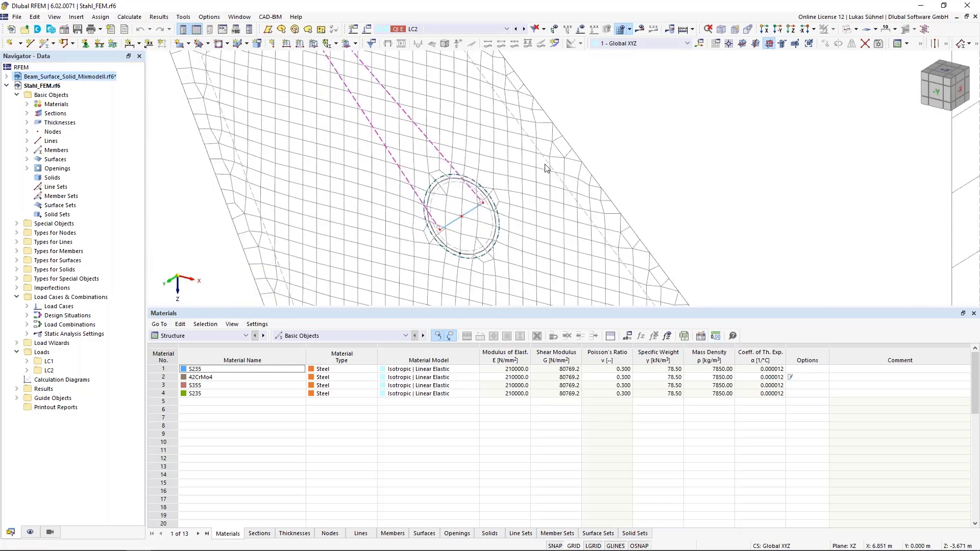
- Isolate the left gusset plate in solid display to inspect its bolt hole, and restore the full model's visibility
click(827, 44)
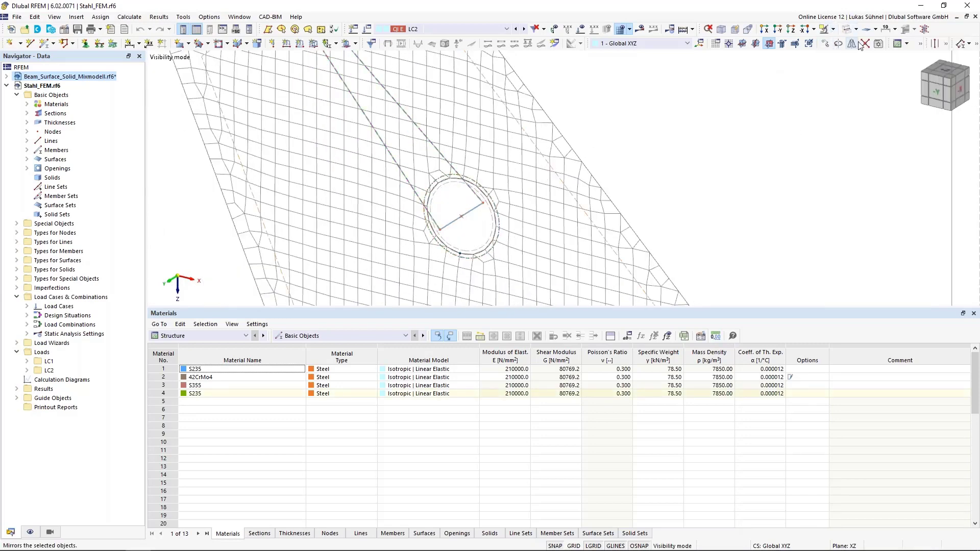
click(852, 44)
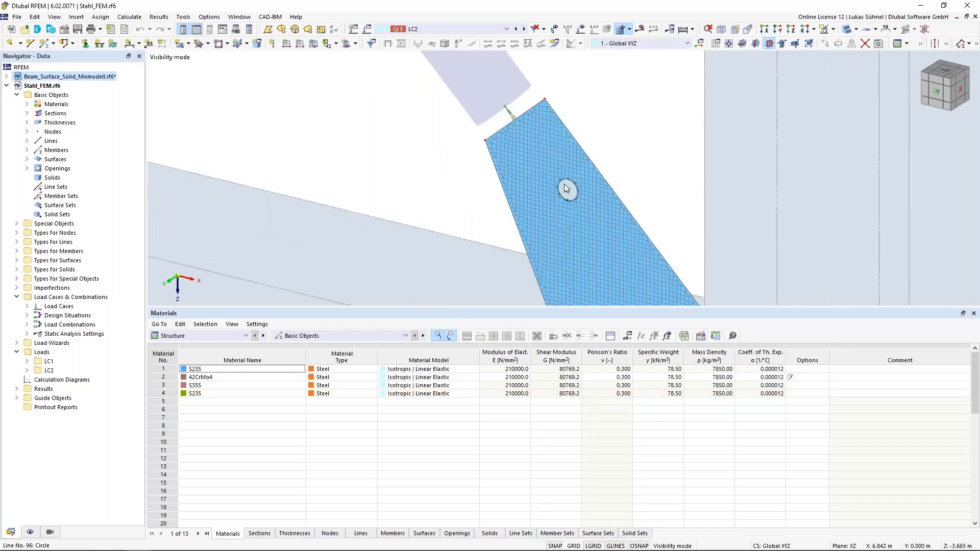
scroll(603, 177, up, 5)
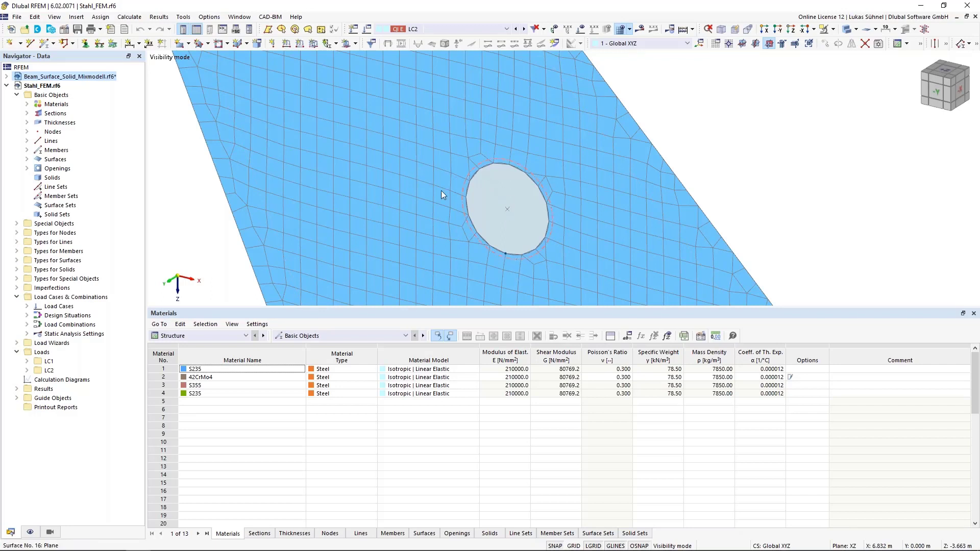
click(547, 244)
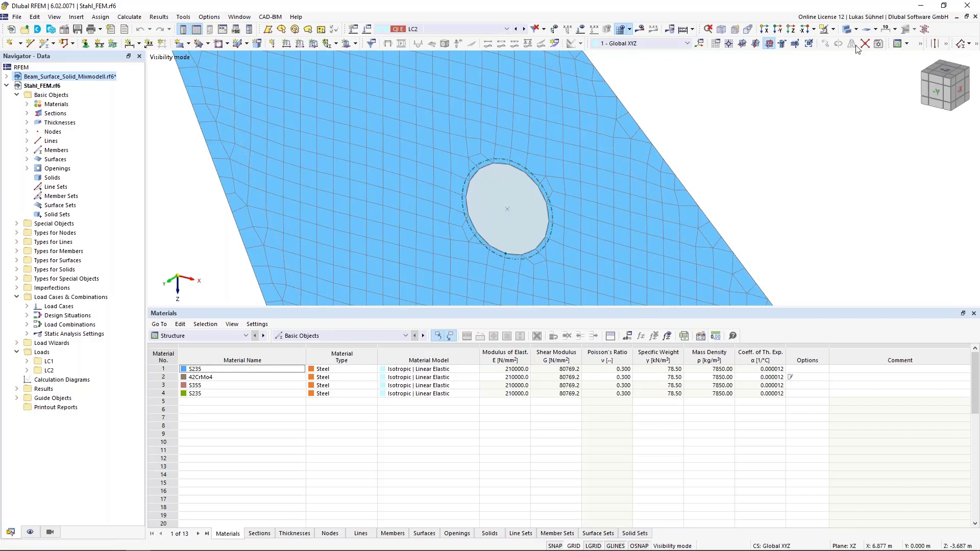
click(834, 30)
click(857, 102)
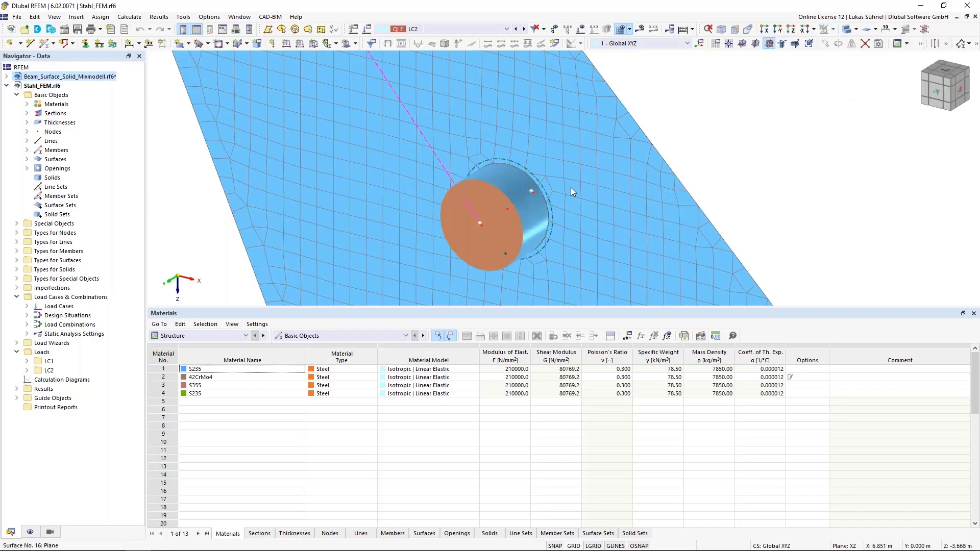
- Show the model in wireframe and check the stiffness type in the properties of the surface filling the left gusset plate's bolt hole
click(848, 29)
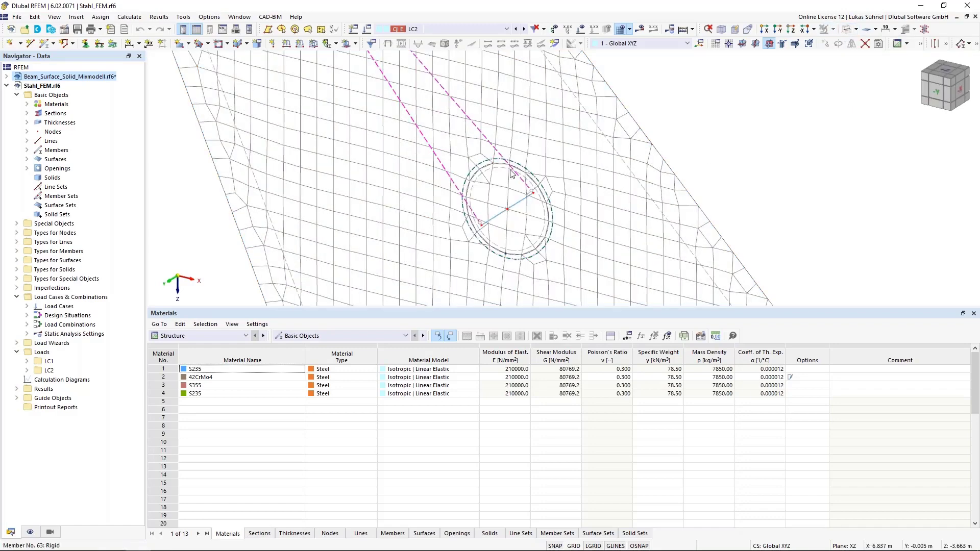
double_click(479, 257)
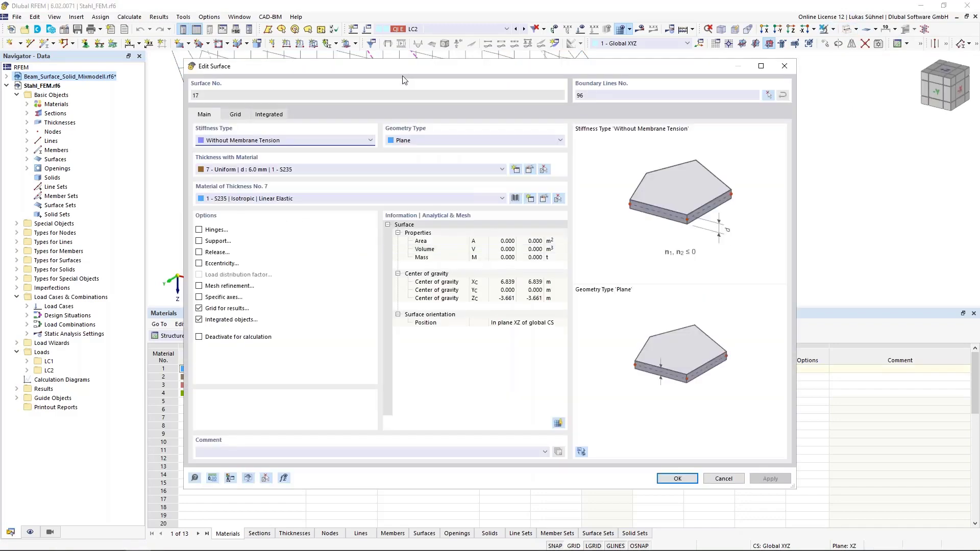
drag(403, 80, 404, 336)
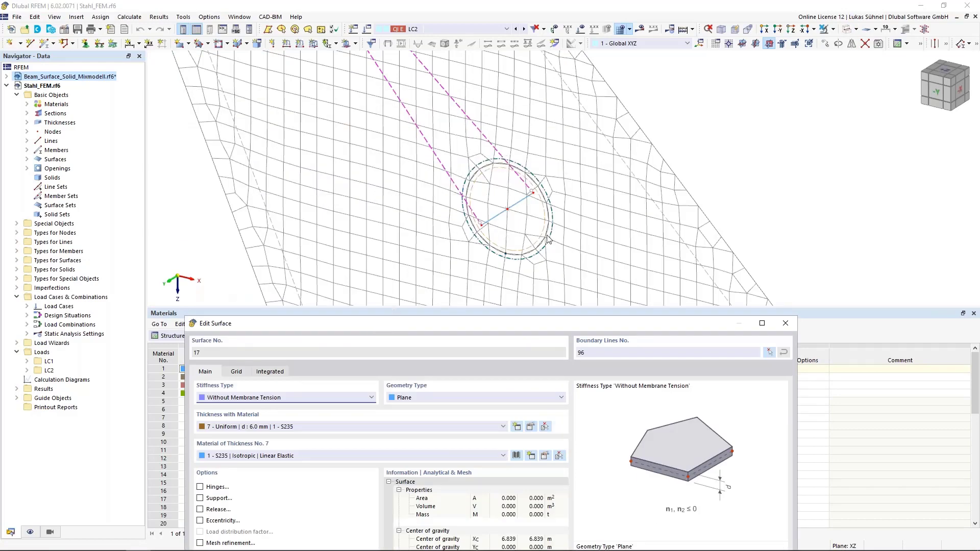
drag(469, 323, 493, 157)
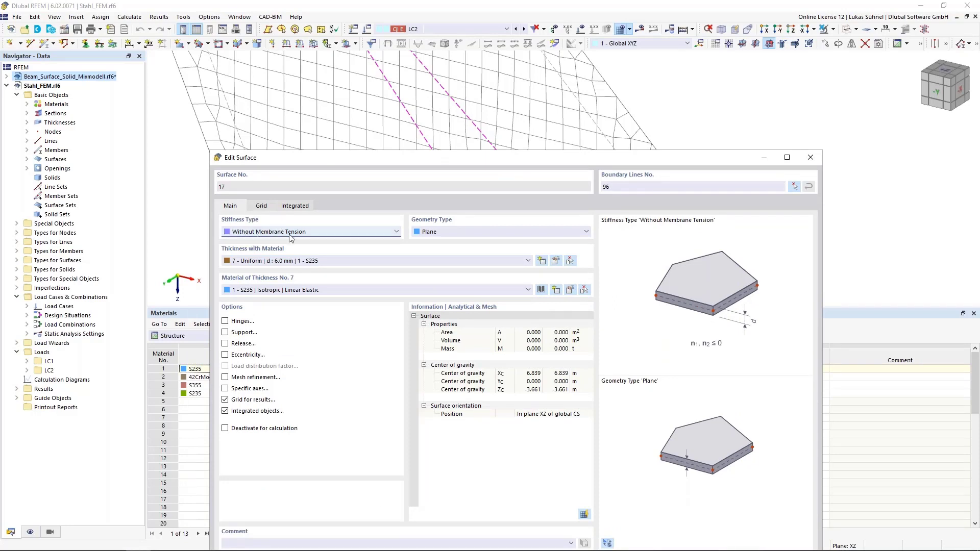
click(811, 157)
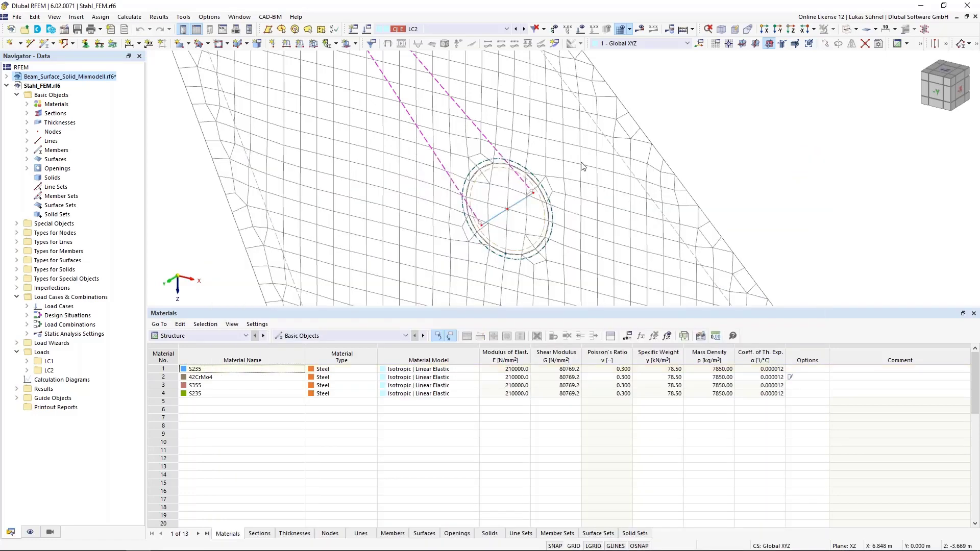
- Examine the bolt hole's circular surface and the rigid members linking it to the left diagonal
scroll(502, 264, up, 2)
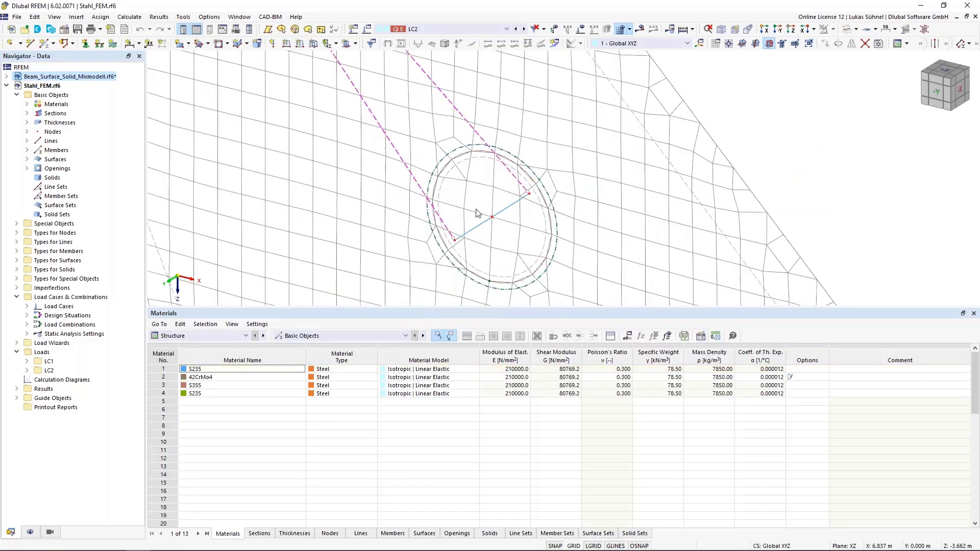
scroll(487, 216, down, 5)
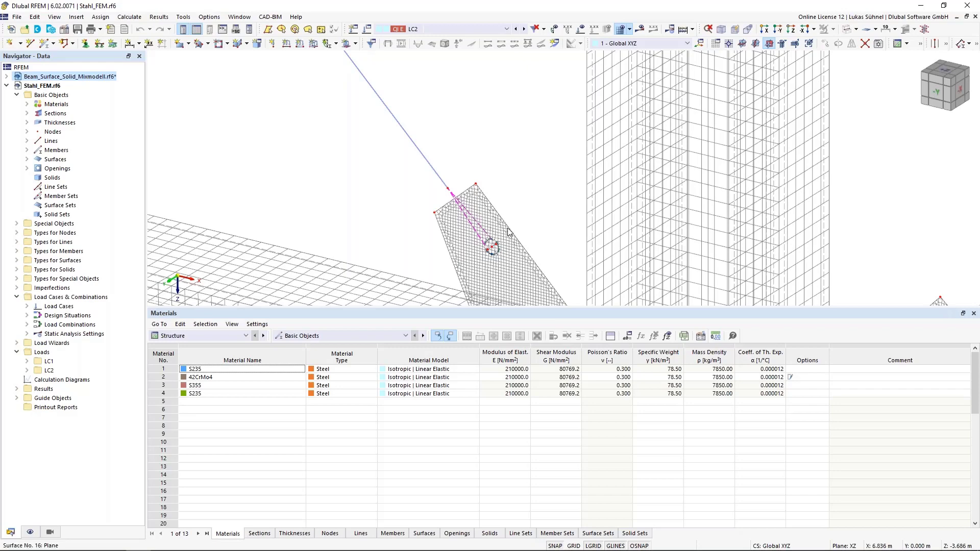
scroll(490, 246, up, 5)
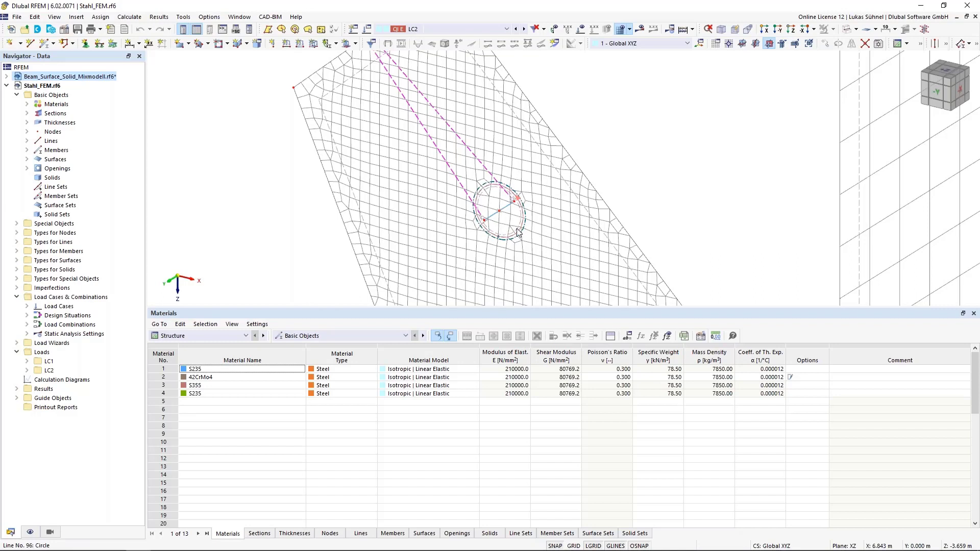
mouse_move(518, 232)
scroll(480, 174, down, 5)
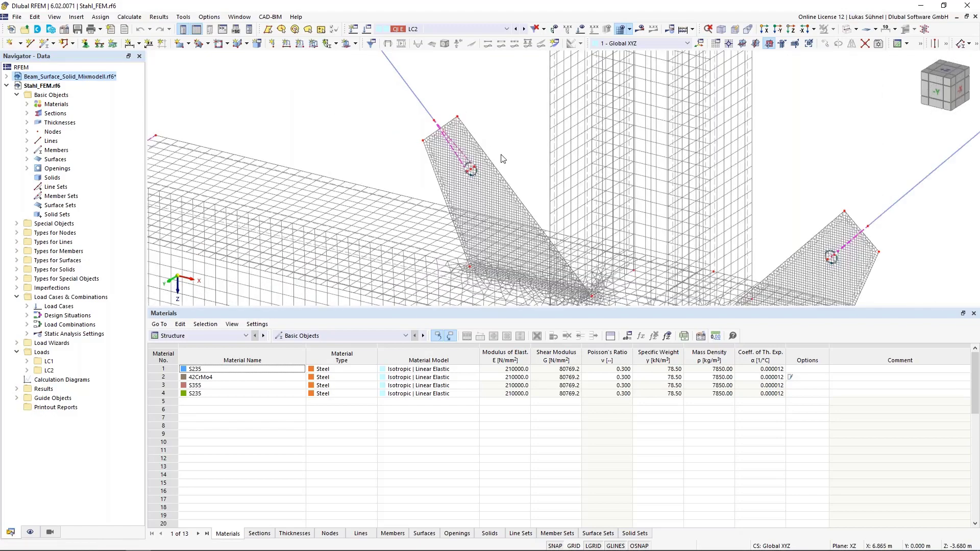
- Return to the solid display and examine where the left gusset plate's lower edge meets the chord's upper flange
ctrl+middle_drag(501, 158, 638, 92)
click(852, 30)
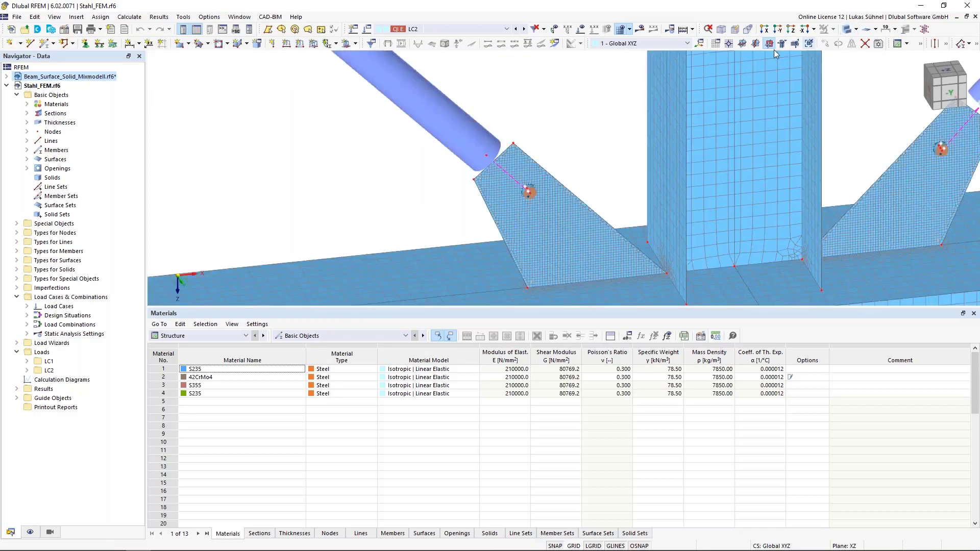
scroll(516, 146, up, 2)
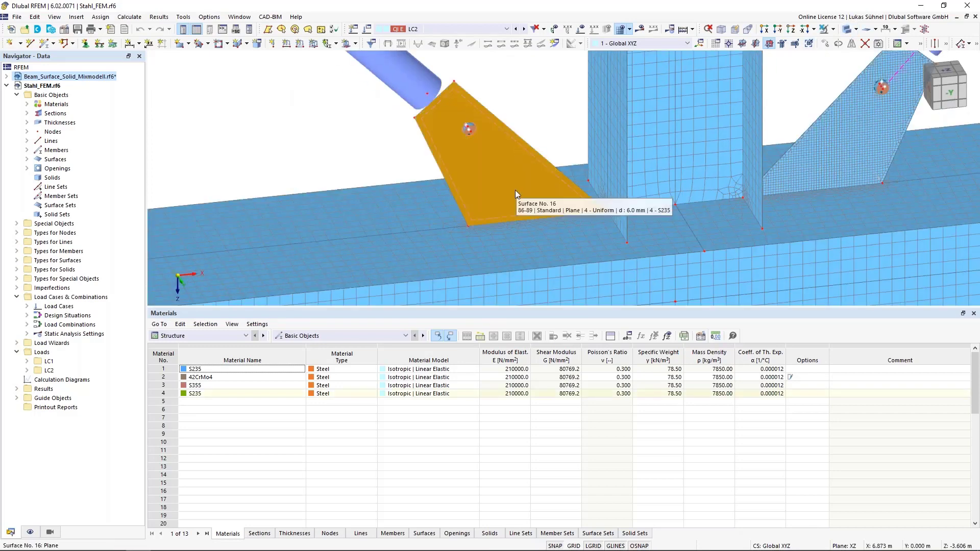
scroll(472, 236, up, 1)
scroll(472, 236, up, 1)
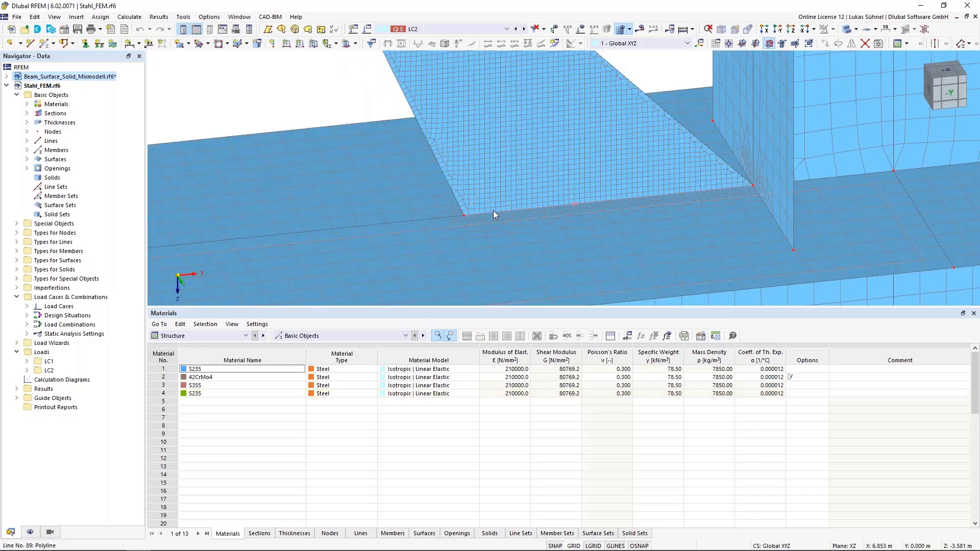
scroll(621, 203, down, 3)
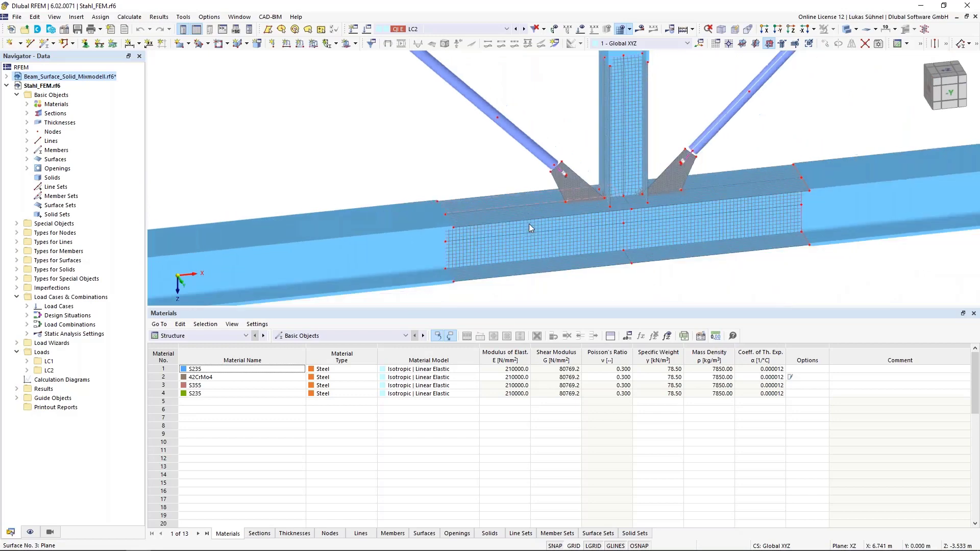
scroll(562, 201, up, 2)
shift+scroll(605, 191, up, 3)
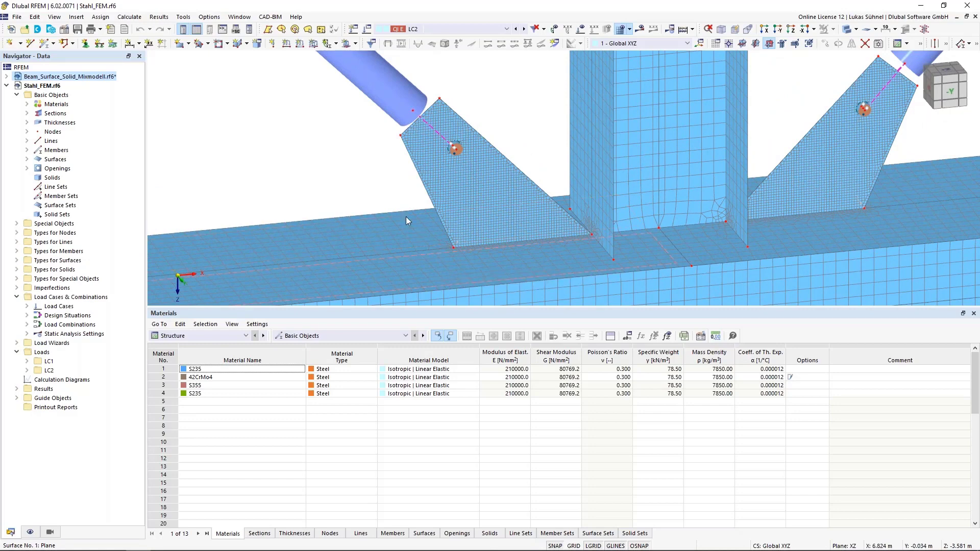
- Start a new line welded joint as a tee joint with a single fillet weld in continuous arrangement
click(17, 242)
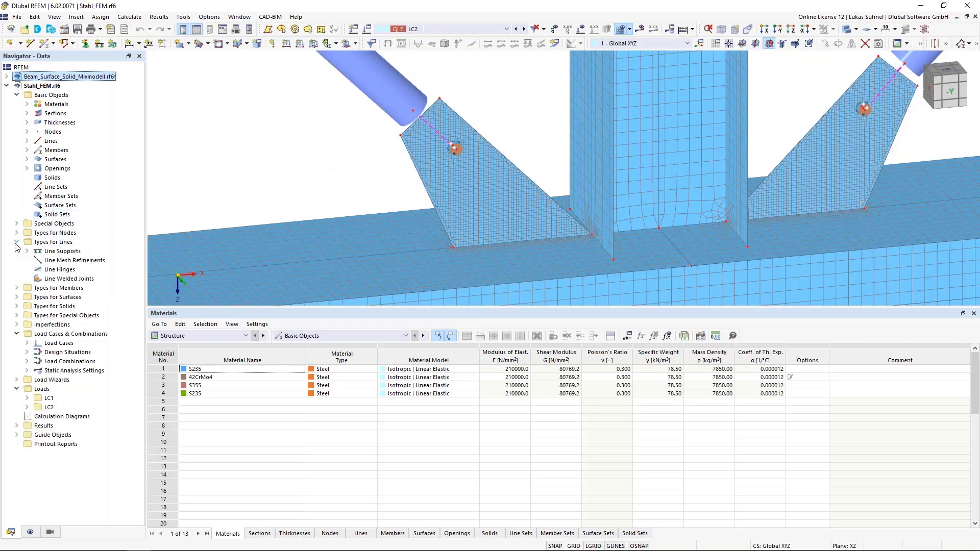
click(53, 244)
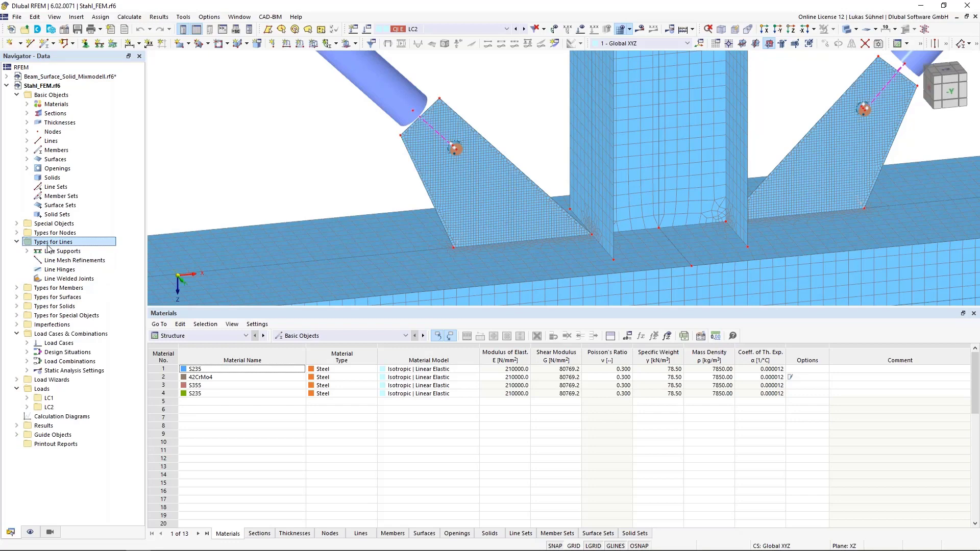
click(61, 279)
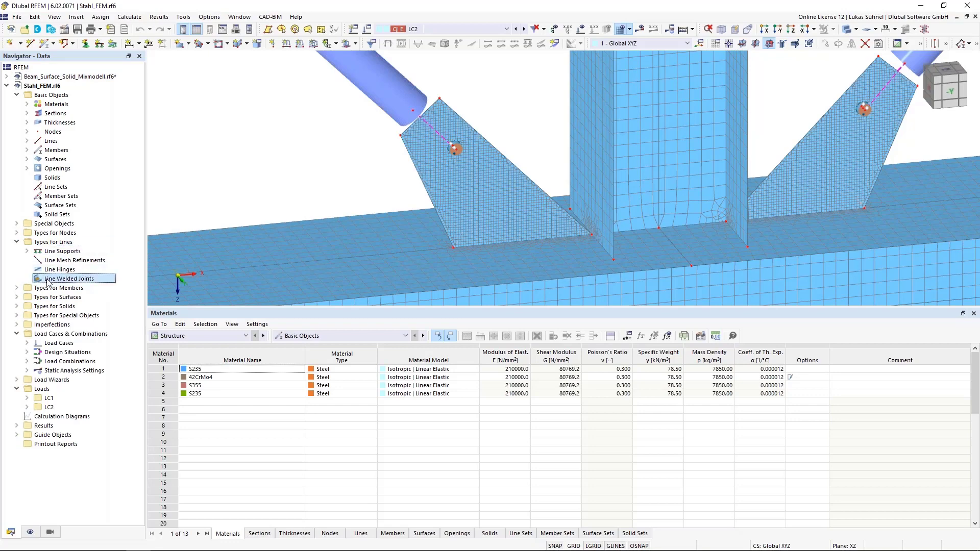
right_click(48, 281)
click(82, 298)
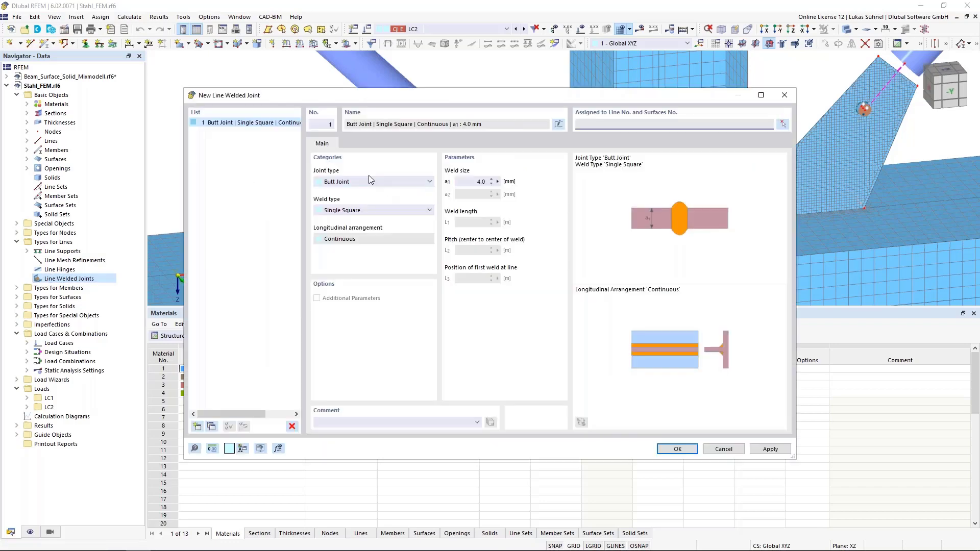
click(365, 183)
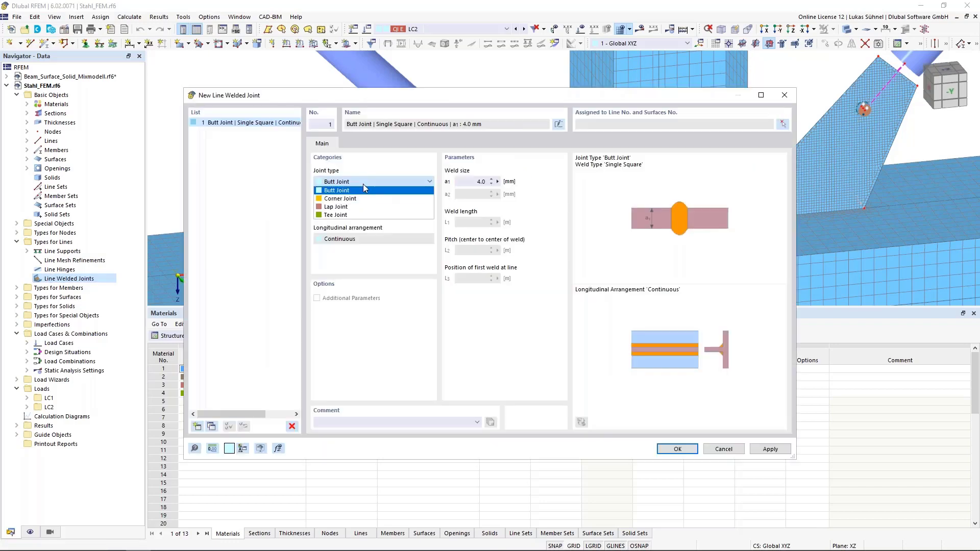
click(335, 215)
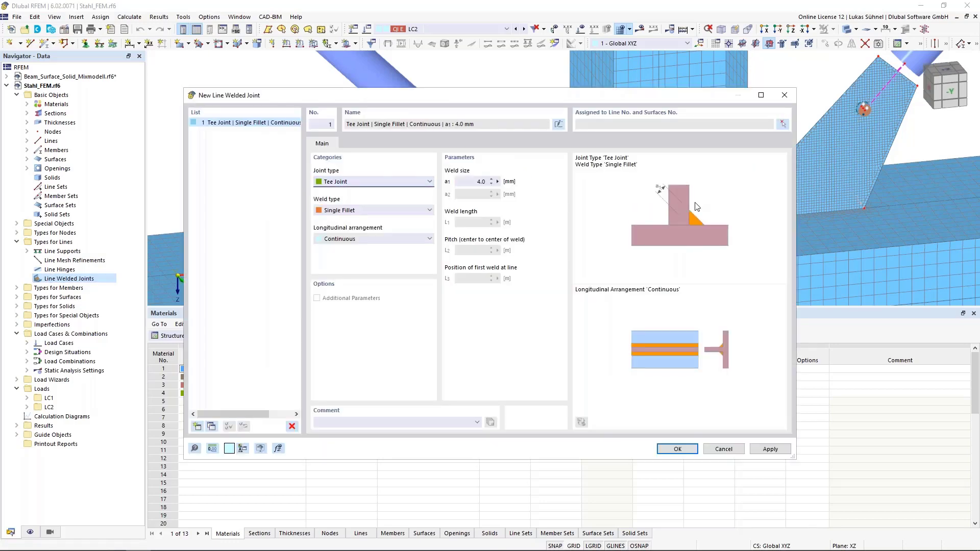
click(356, 214)
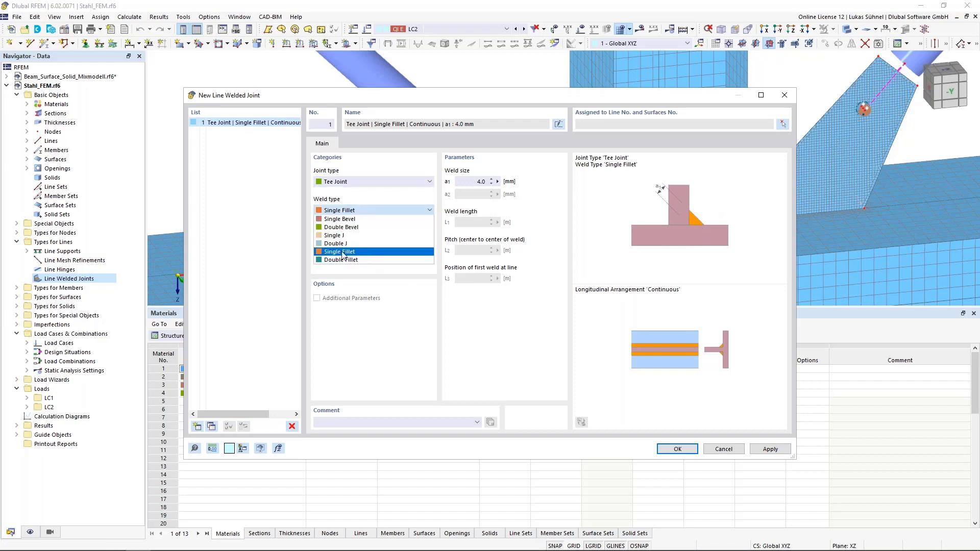
click(347, 252)
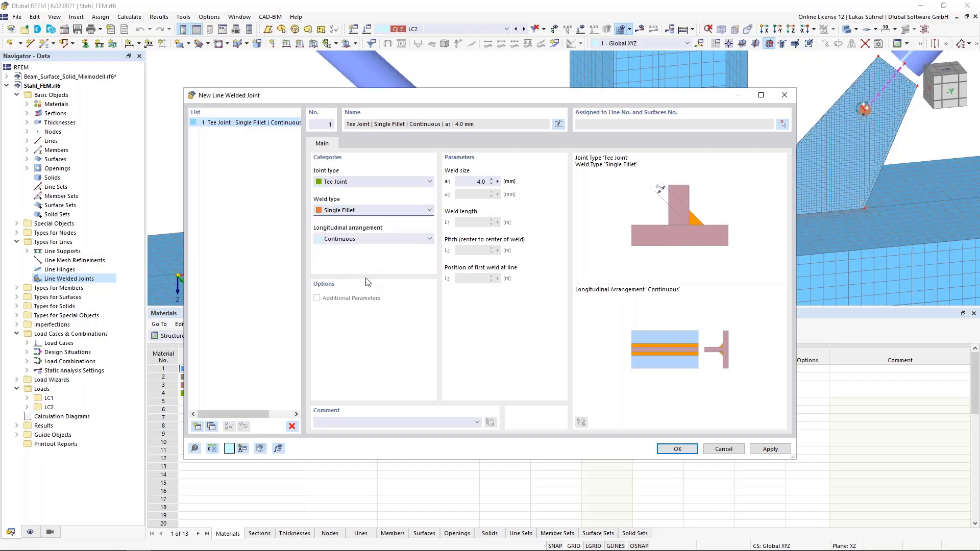
click(347, 241)
key(Tab)
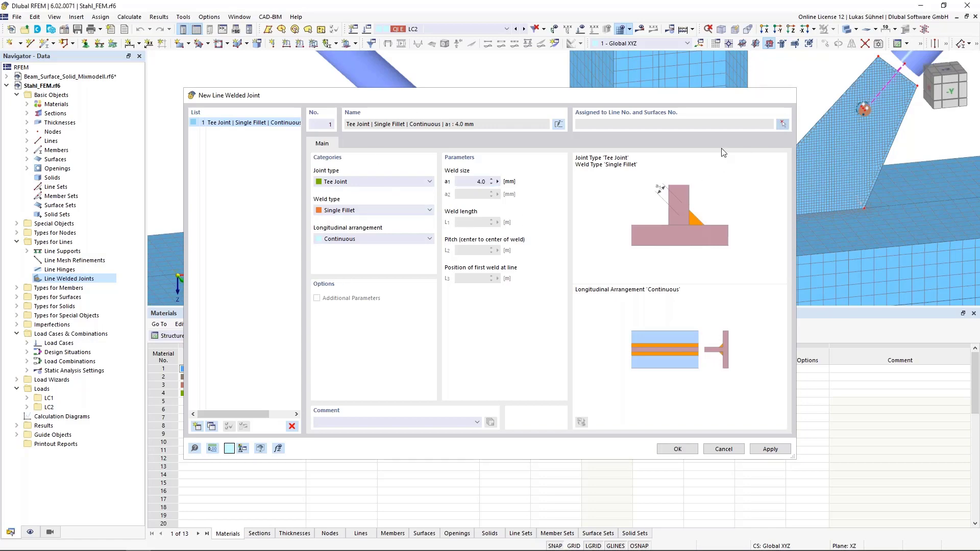
- Assign the welded joint to the left gusset plate's base line 89 with plate surface 16 and flange surfaces 1 and 2, and create it
click(782, 125)
click(520, 247)
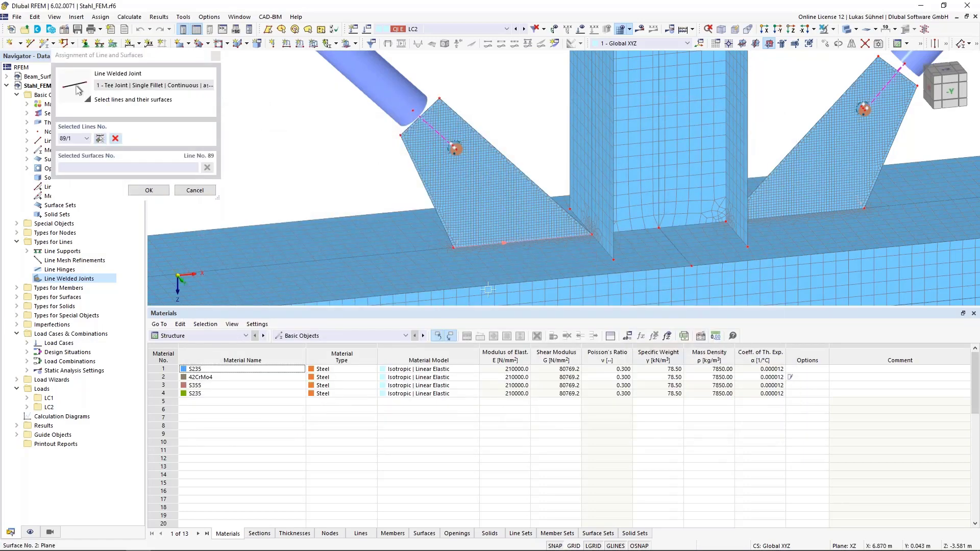
click(451, 335)
scroll(415, 118, down, 1)
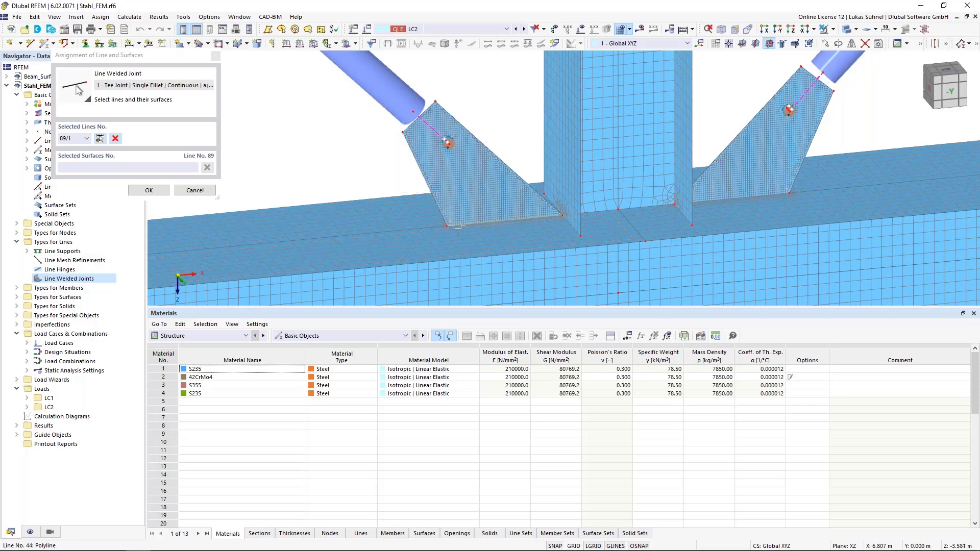
click(434, 163)
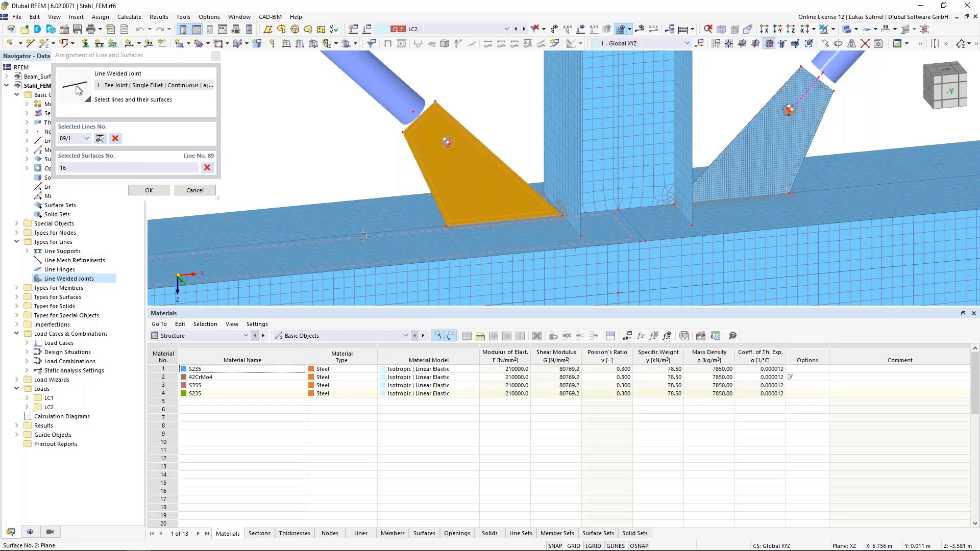
click(392, 213)
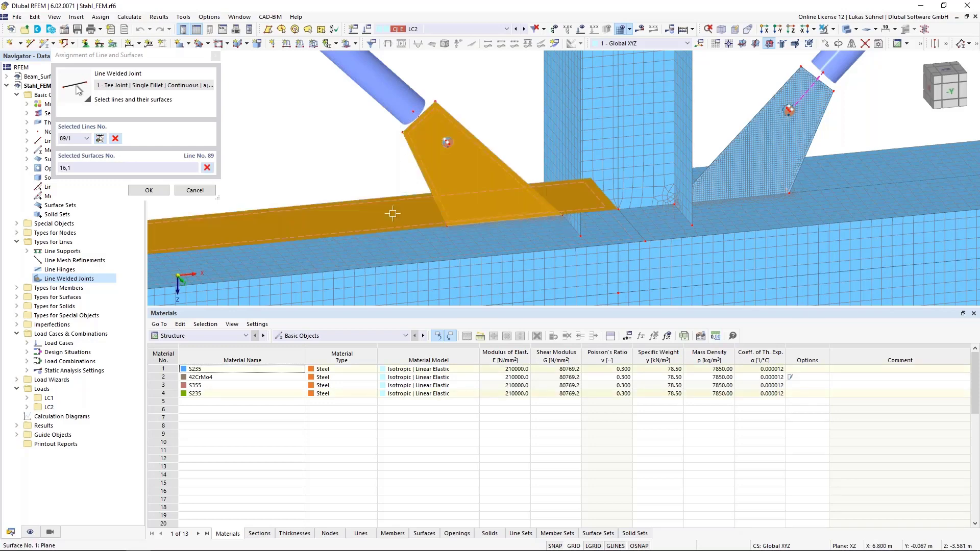
click(240, 249)
ctrl+middle_drag(256, 225, 346, 216)
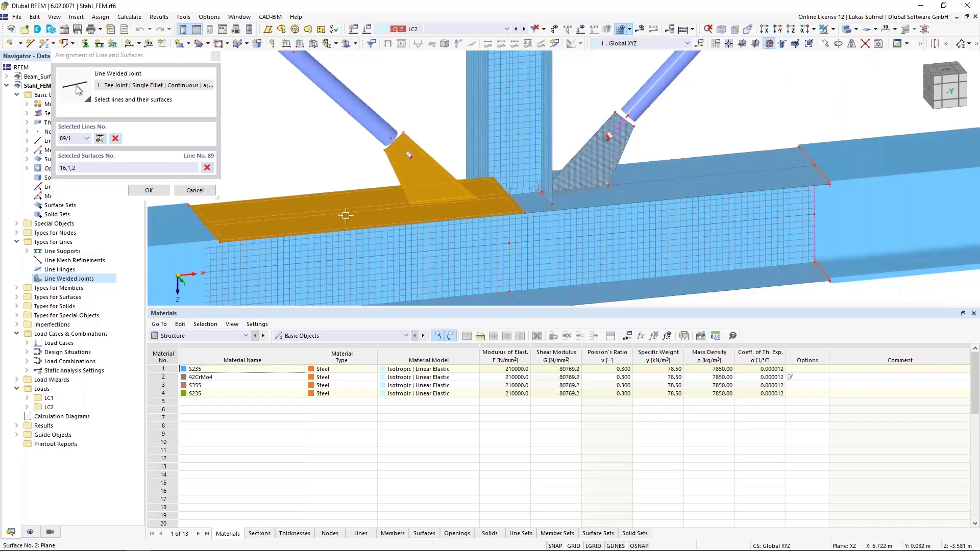
click(149, 190)
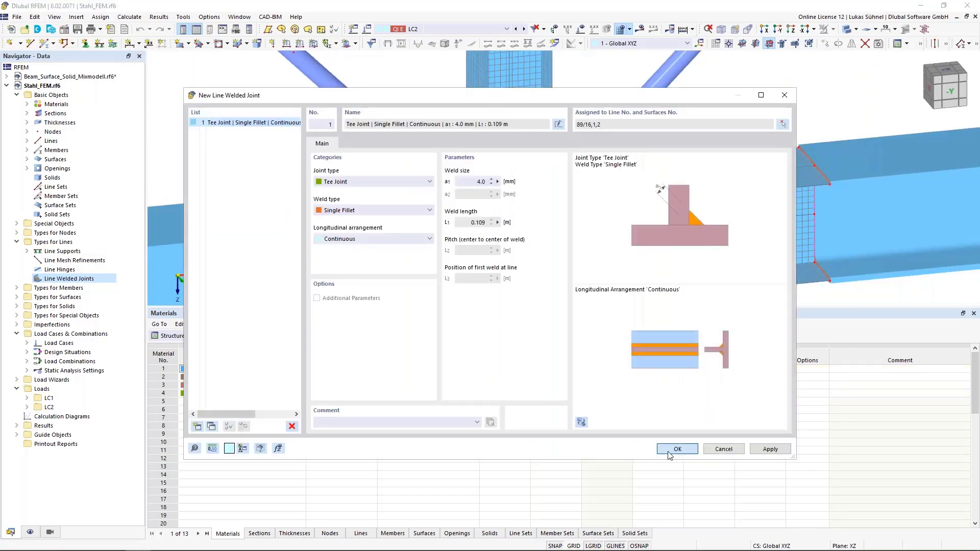
click(669, 454)
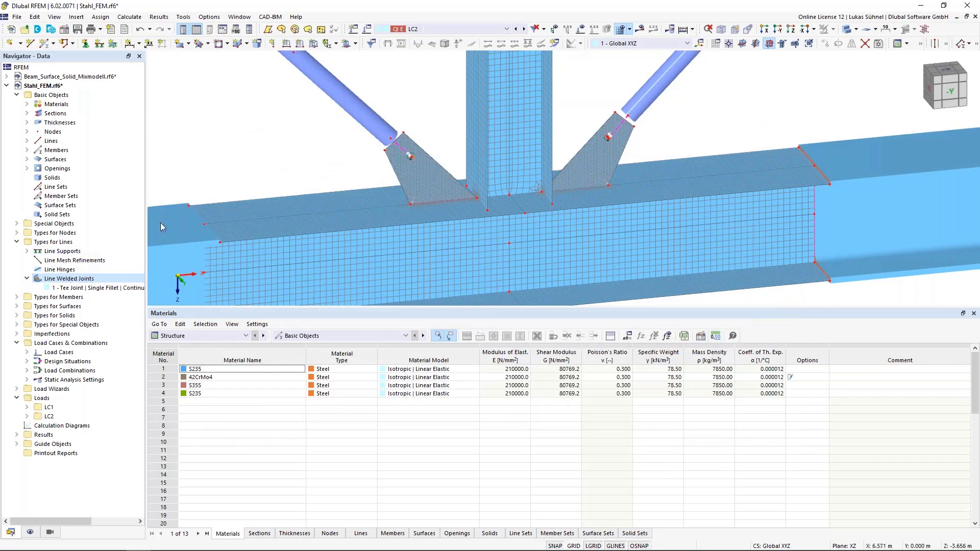
- Highlight the tee joint weld in the model and examine it along the left gusset plate's base
click(87, 288)
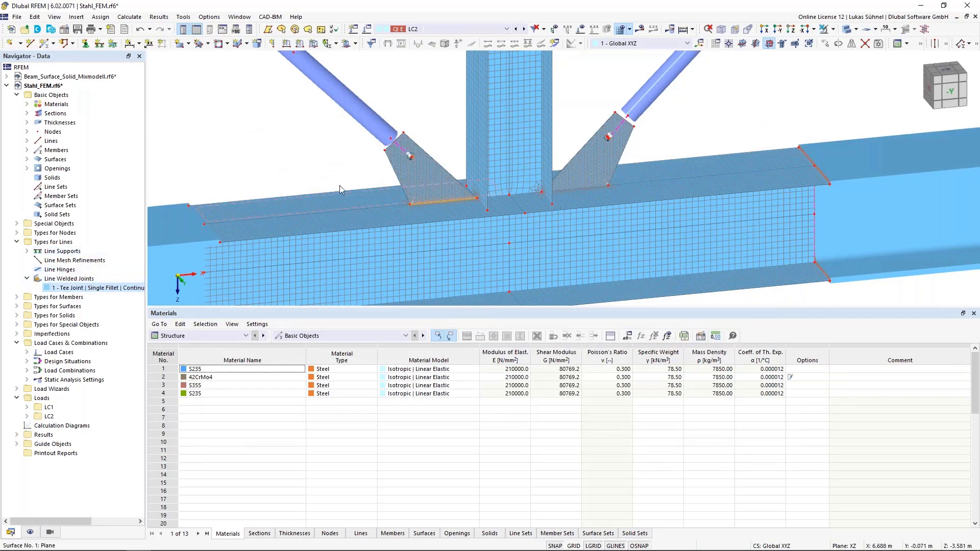
scroll(390, 238, up, 10)
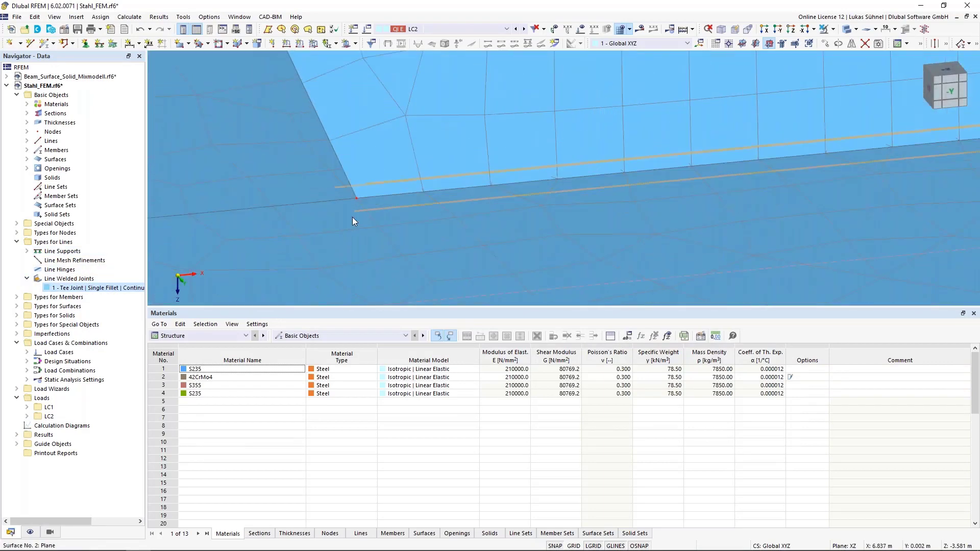
scroll(352, 217, up, 2)
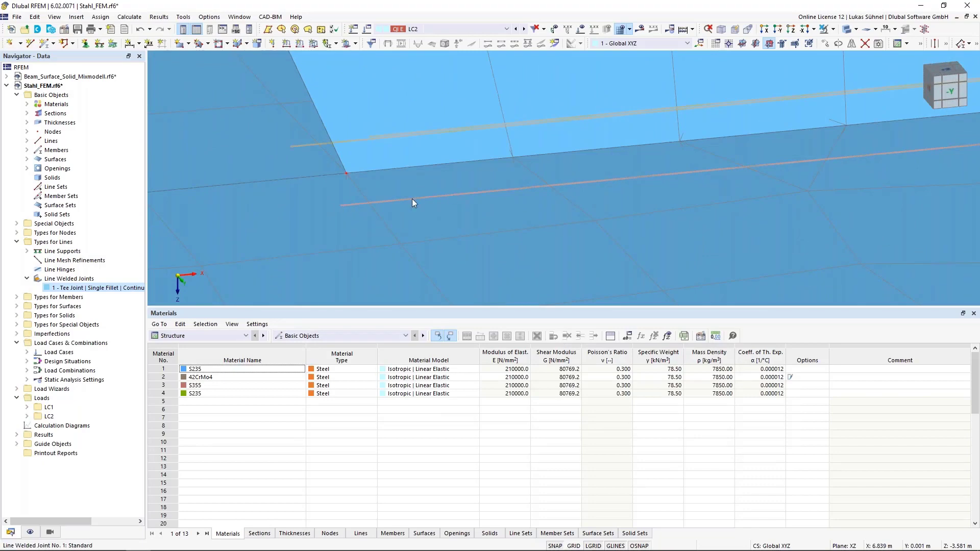
scroll(355, 212, down, 3)
scroll(365, 231, down, 2)
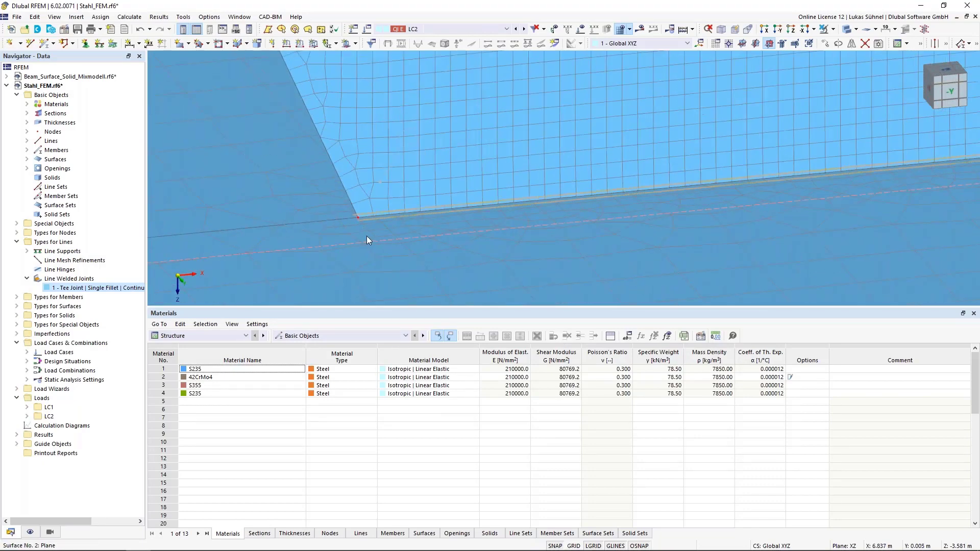
scroll(376, 254, down, 5)
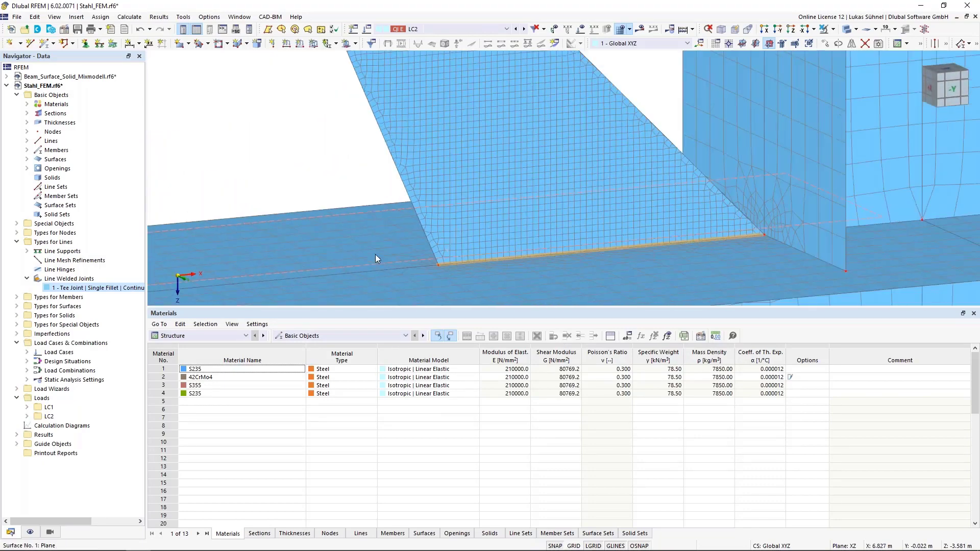
- Activate the Stress-Strain Analysis design add-on in the base data of Stahl_FEM.rf6
scroll(375, 254, down, 6)
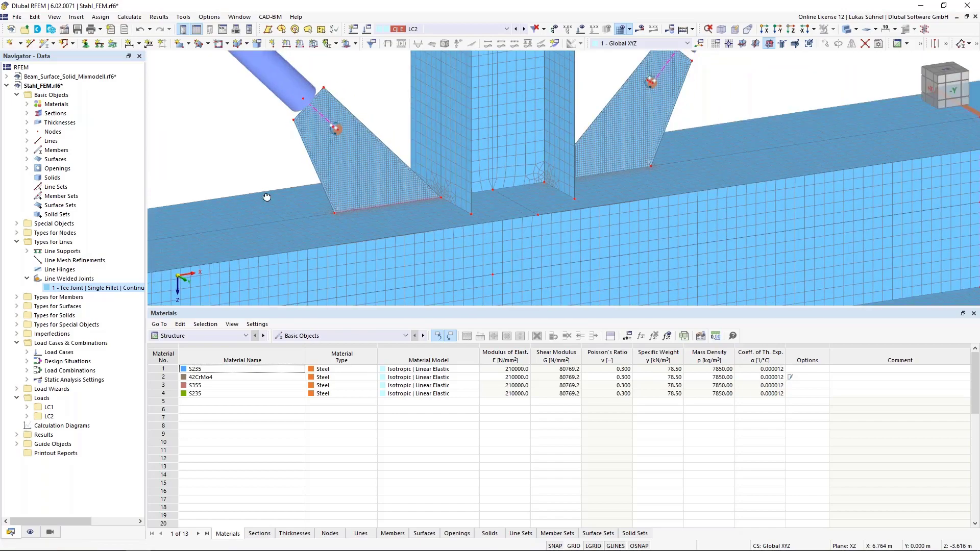
middle_drag(251, 158, 382, 215)
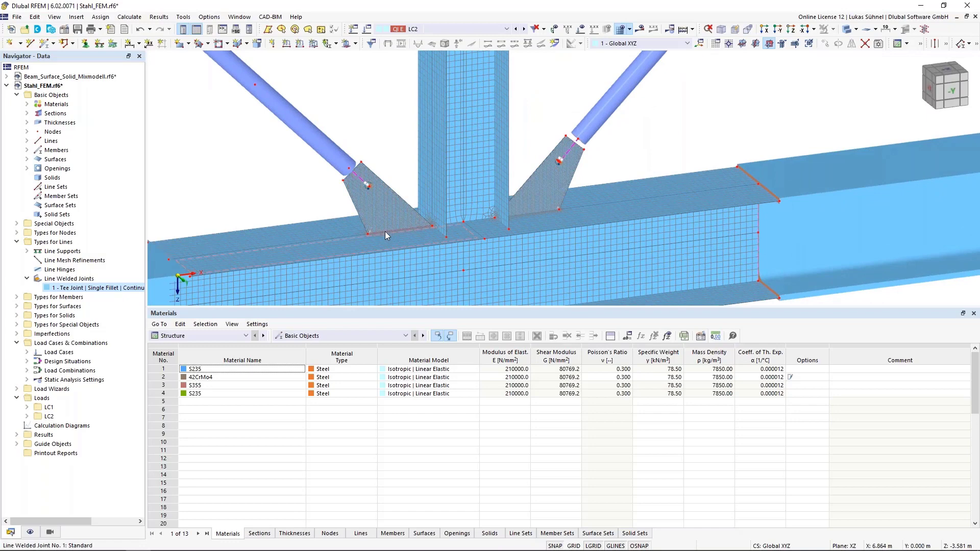
mouse_move(385, 231)
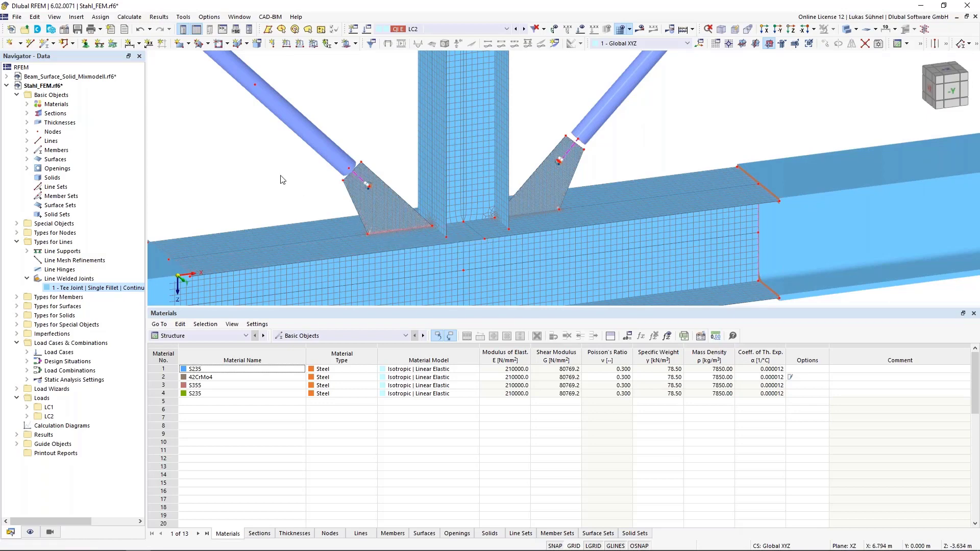
right_click(55, 86)
click(76, 94)
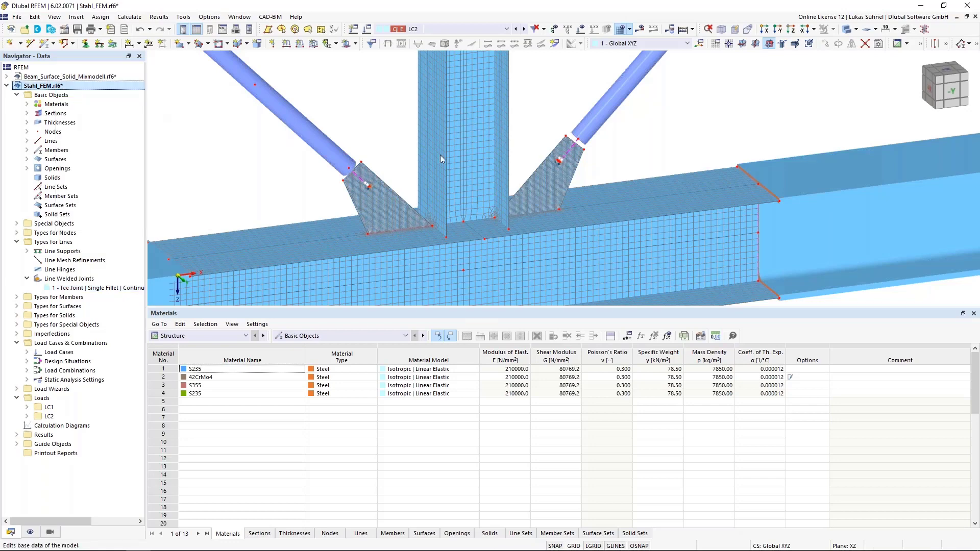
click(329, 83)
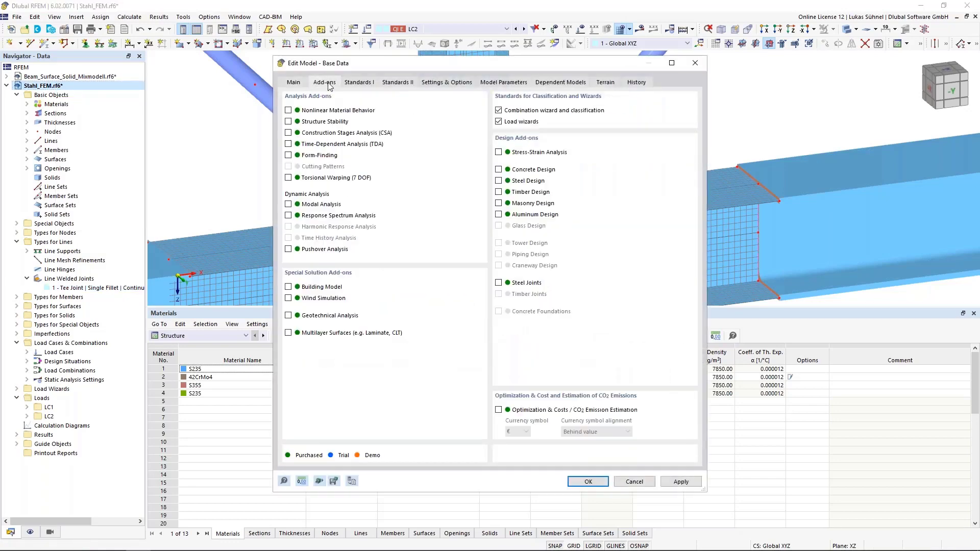
click(535, 153)
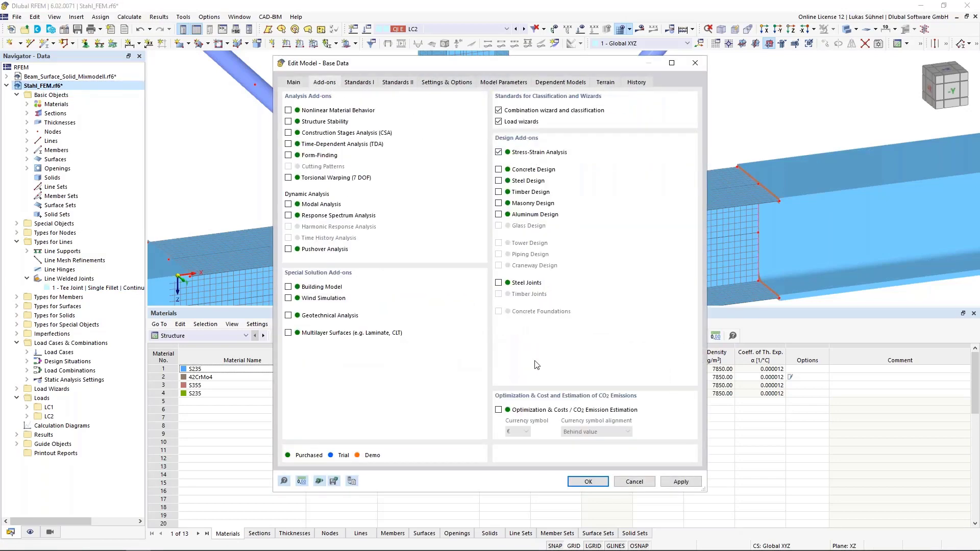
click(587, 483)
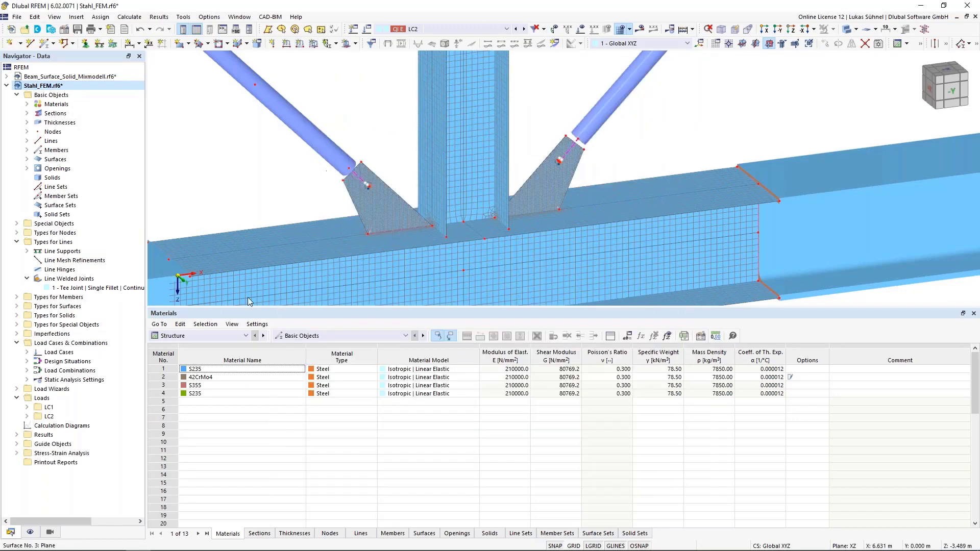
- Show the Stress-Strain Analysis input data and toggle whether design situation DS2, SLS - Characteristic, is analyzed
click(203, 337)
click(194, 389)
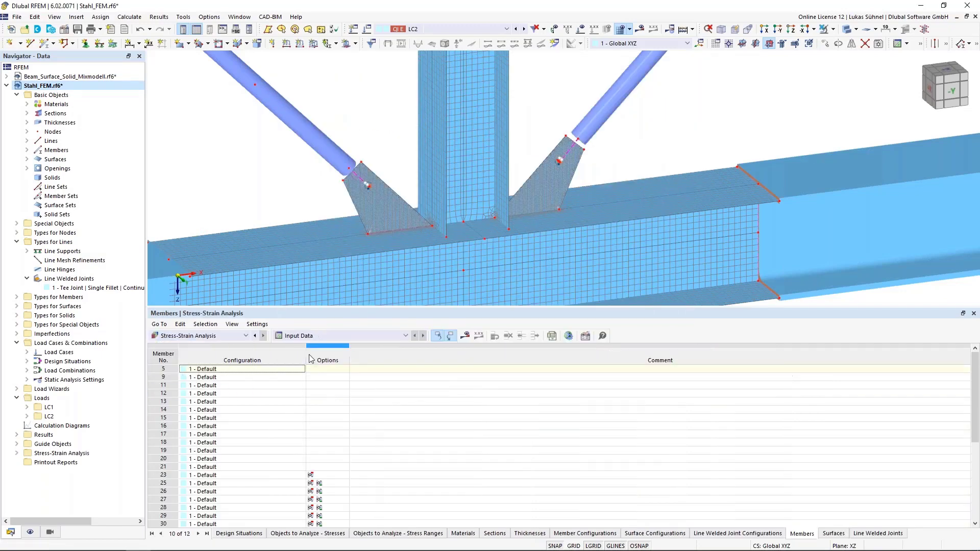
click(328, 336)
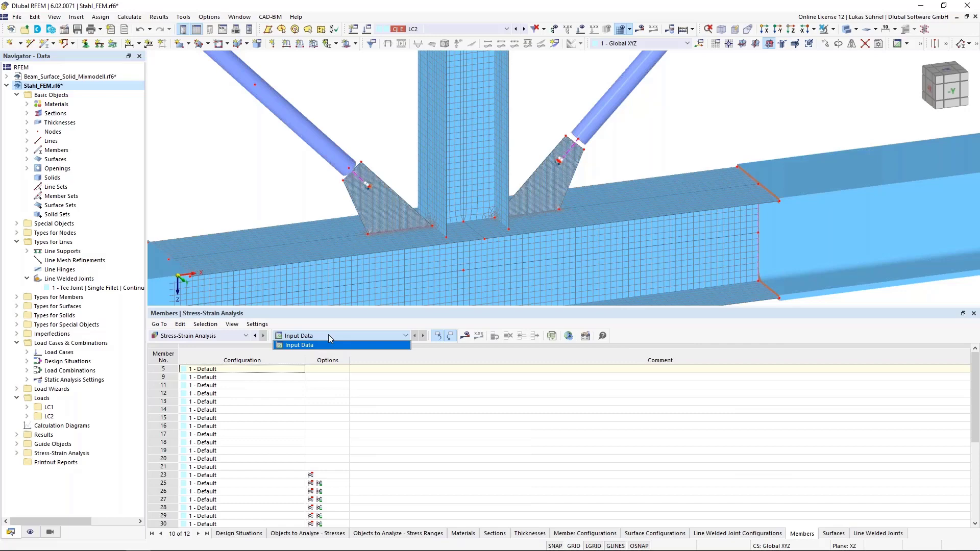
click(240, 534)
click(349, 377)
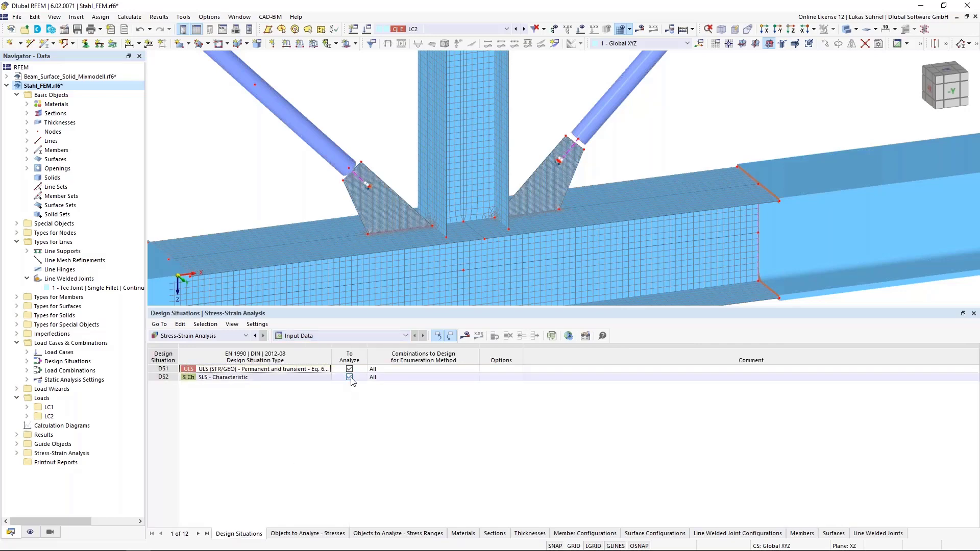
- Turn off analyzing all members and all surfaces for the stress analysis objects
click(325, 533)
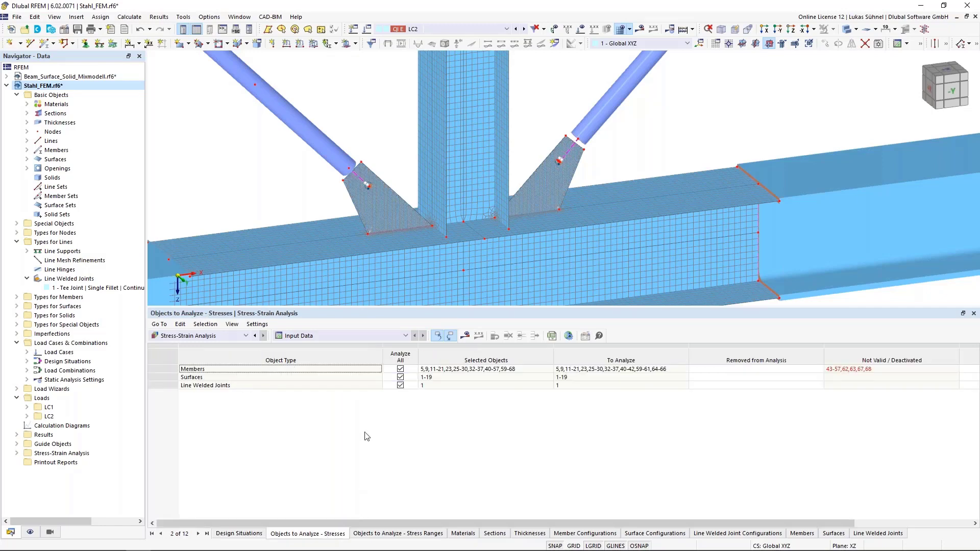
click(400, 368)
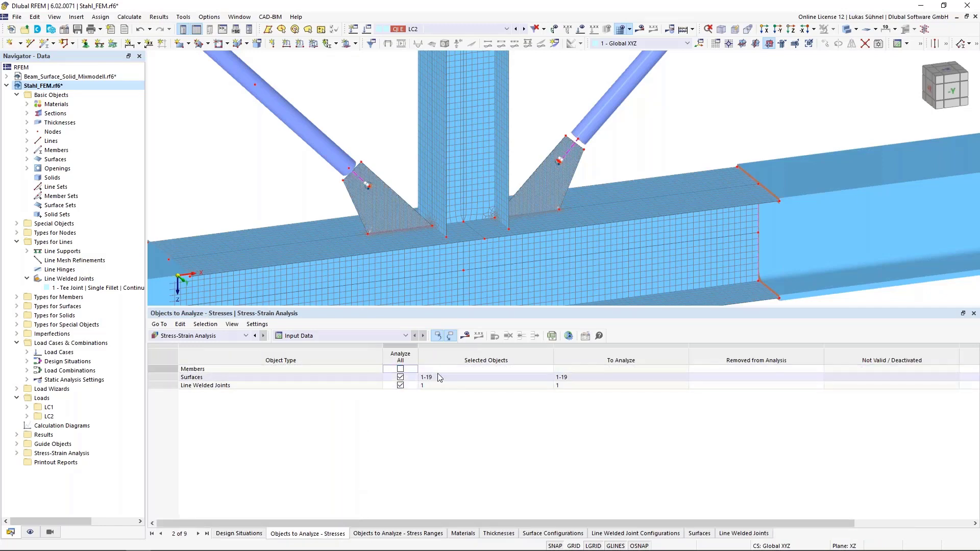
click(401, 377)
- Assign the joint's surfaces 1-16 and 18 to the stress analysis by selecting them in the model, and check the assigned line welded joint 1
click(491, 378)
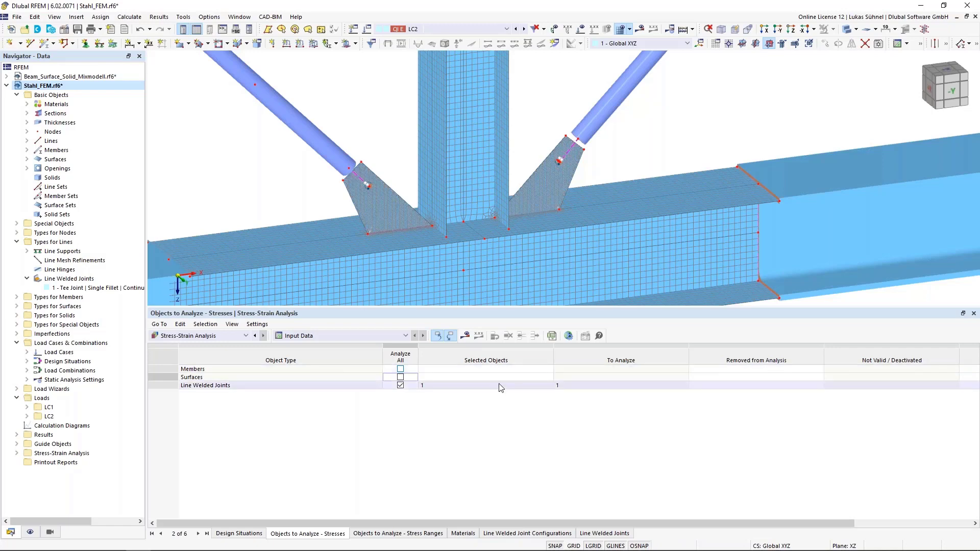
click(548, 378)
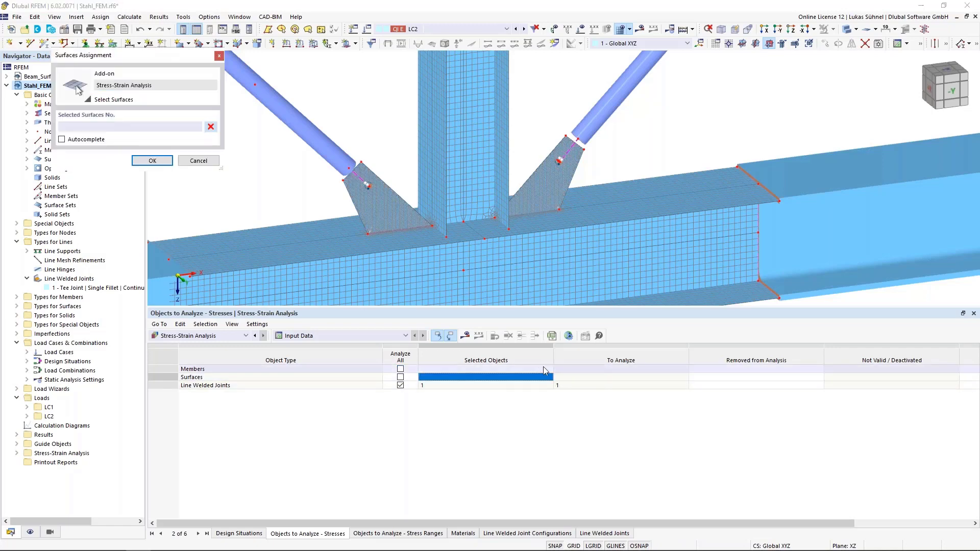
scroll(516, 165, down, 3)
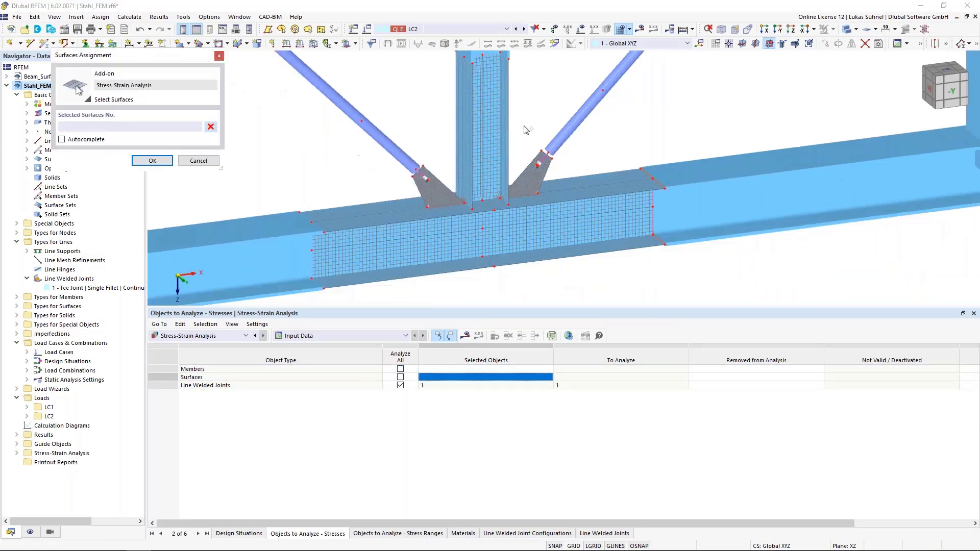
drag(516, 164, 467, 271)
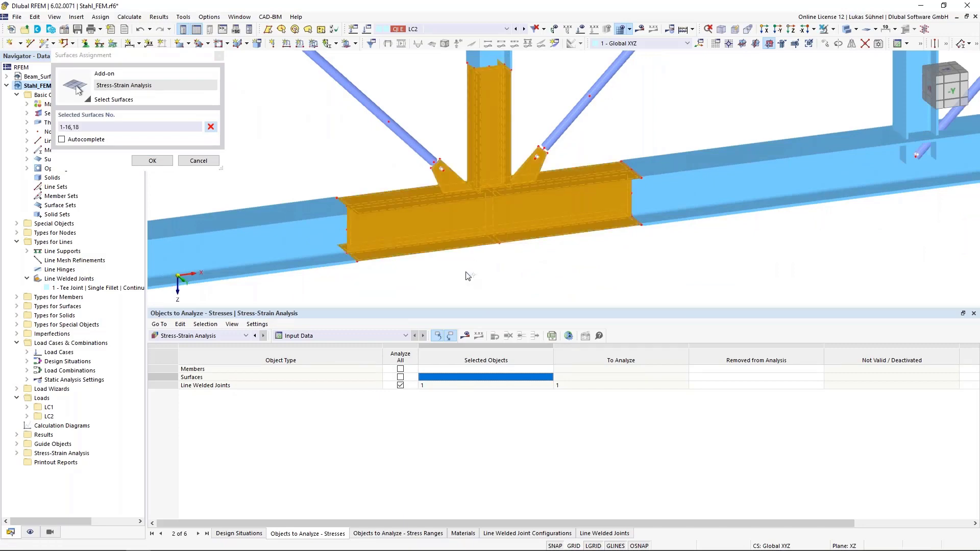
click(152, 161)
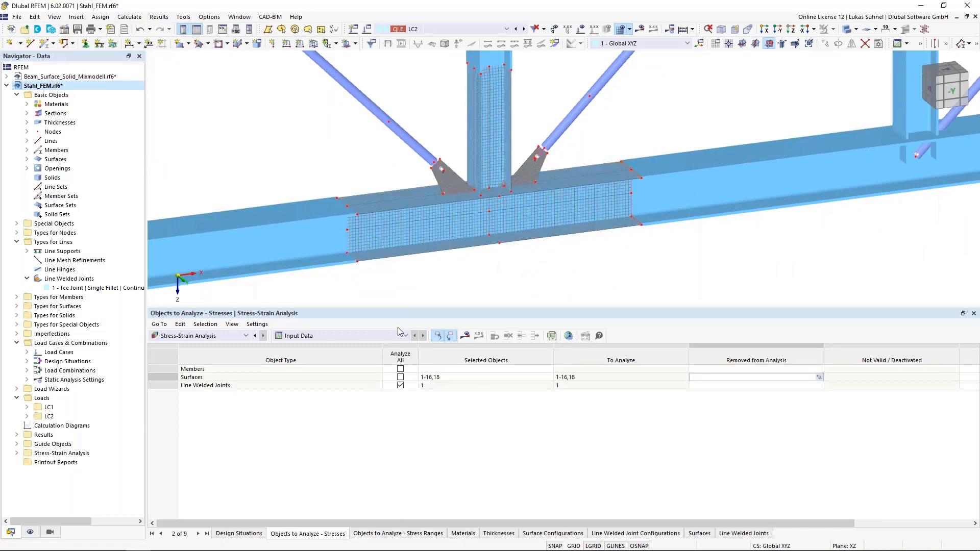
scroll(611, 251, up, 2)
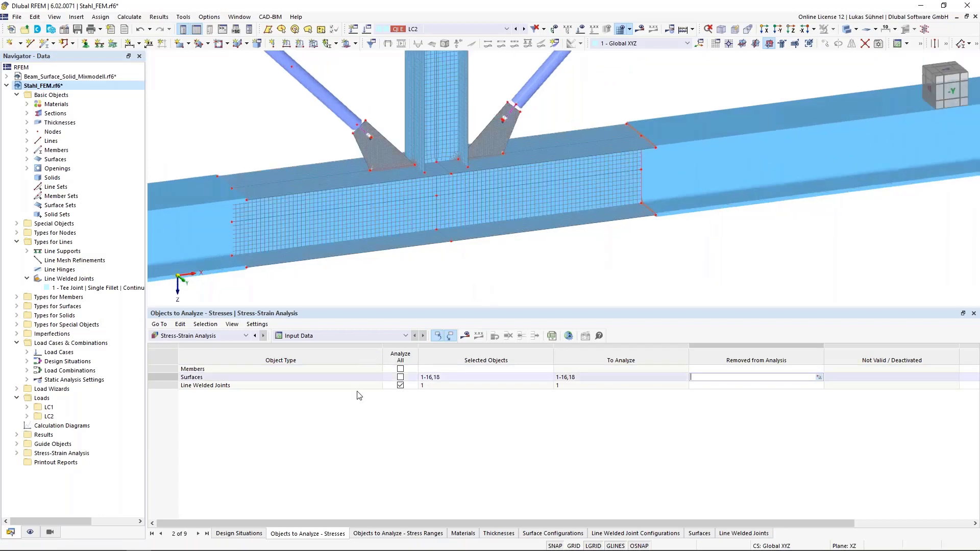
click(428, 386)
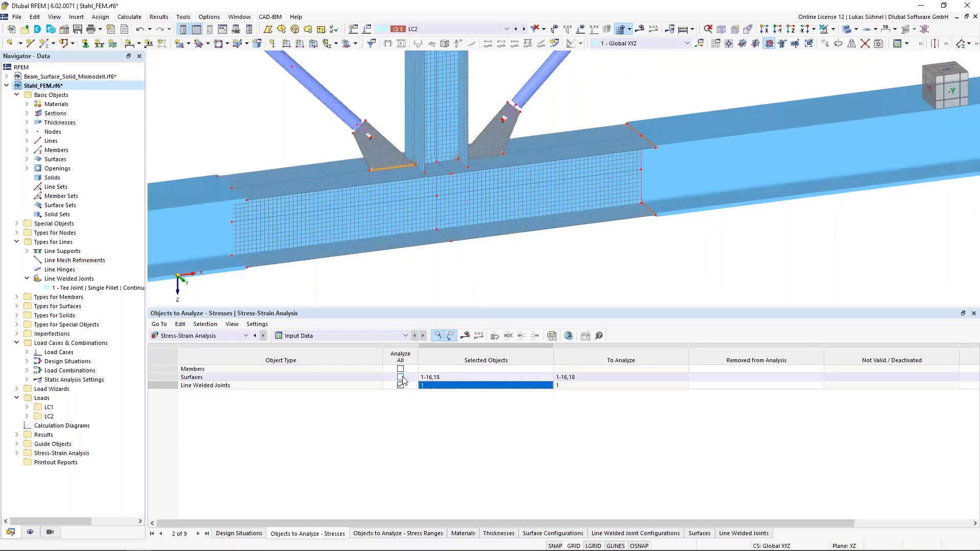
- Restrict the default surface configuration to the maximum shear stress τmax and the von Mises equivalent stress σeqv,max
click(416, 534)
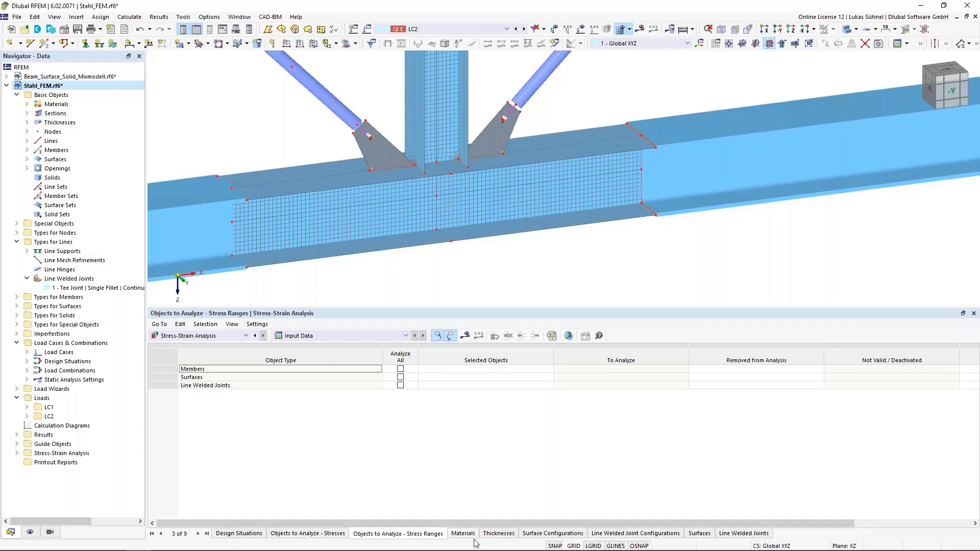
click(573, 534)
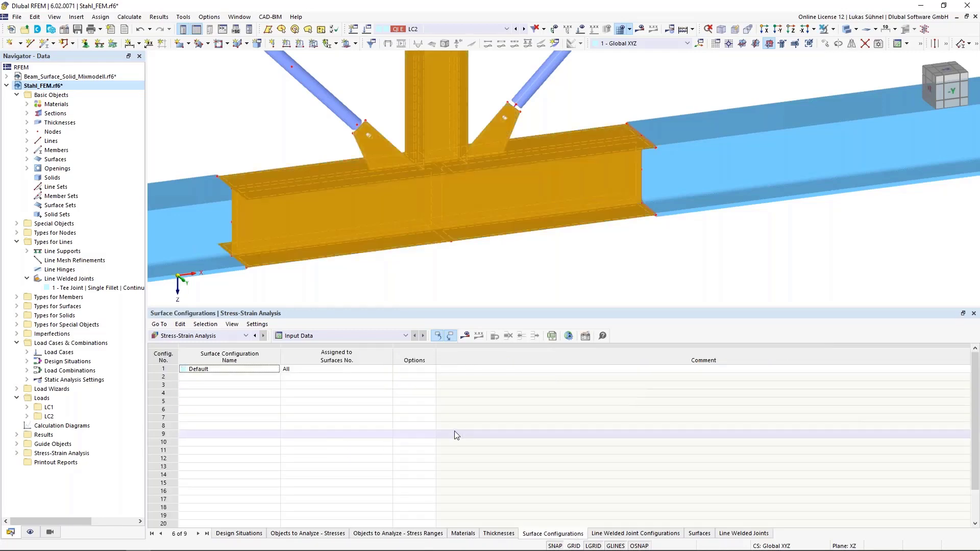
click(189, 370)
double_click(189, 370)
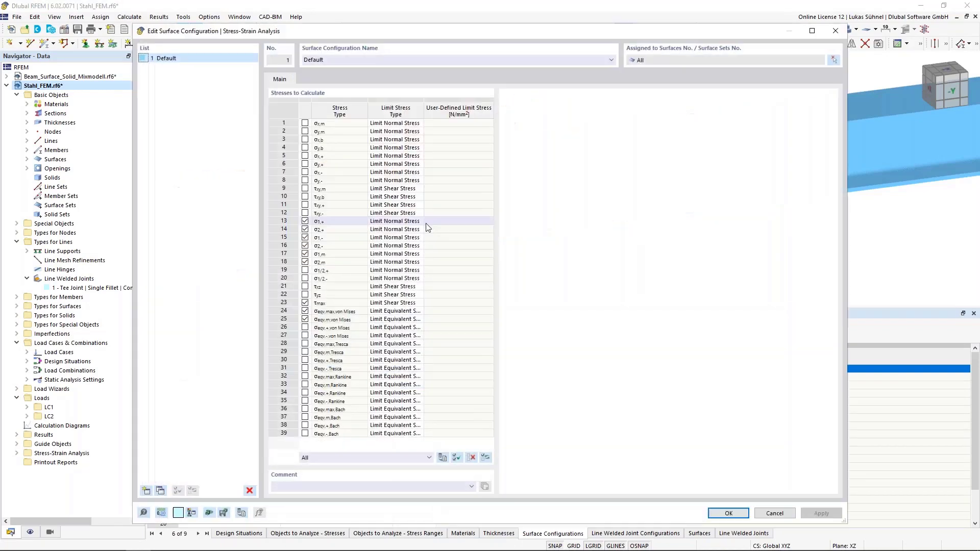
click(473, 457)
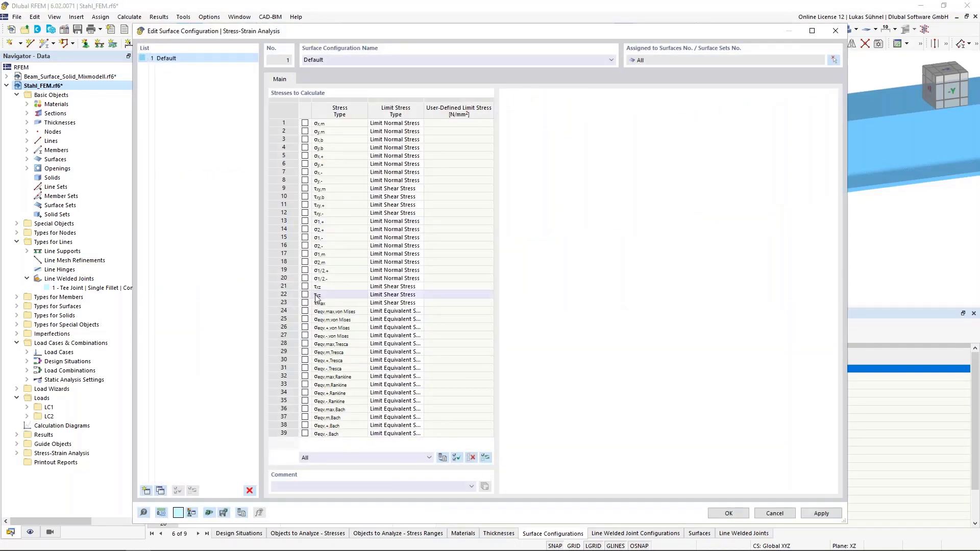
click(304, 311)
click(304, 303)
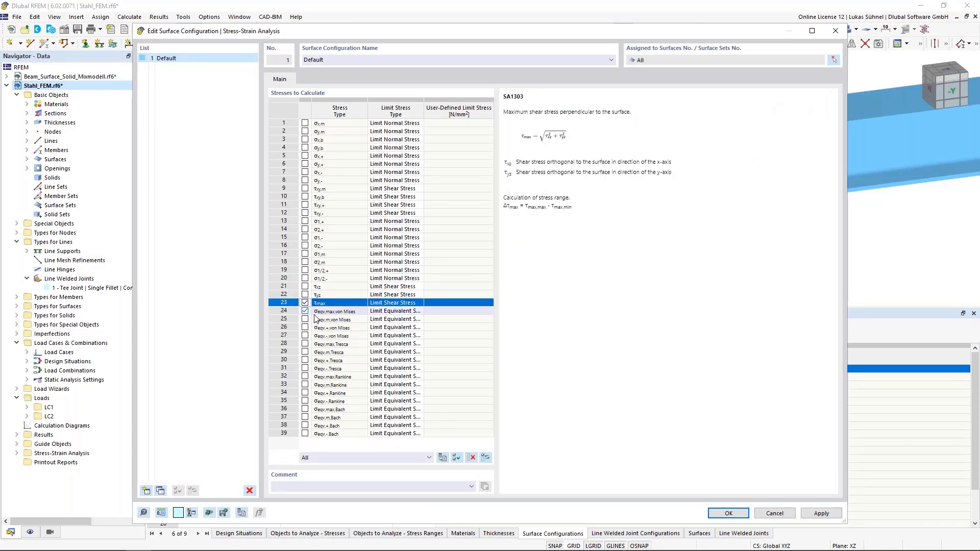
click(729, 513)
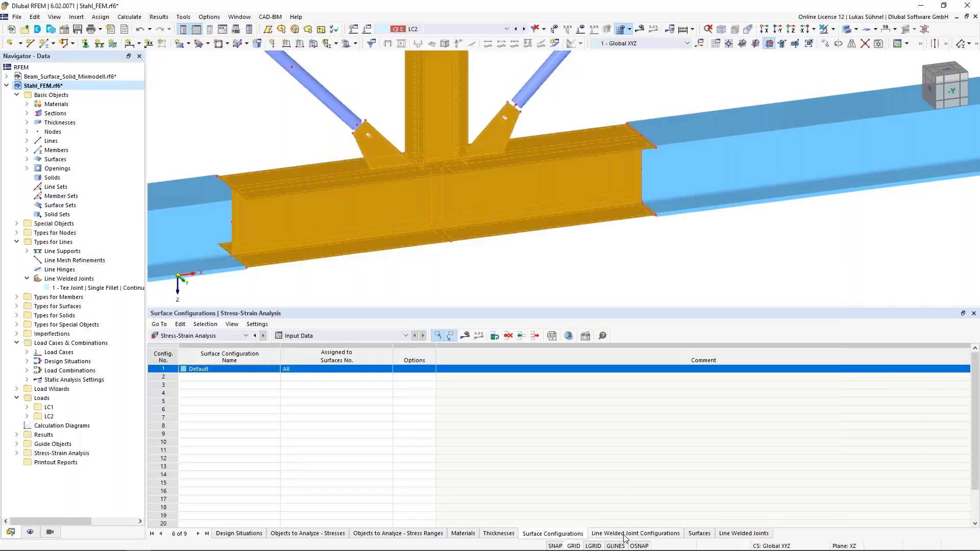
- Set the stress distribution for fillet welds to Simplified in the default line welded joint configuration
click(624, 534)
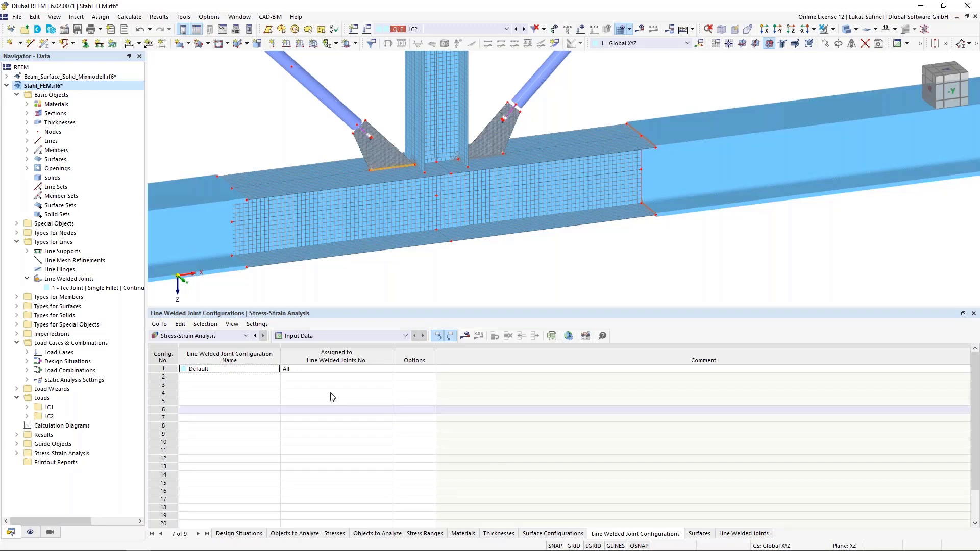
click(160, 370)
double_click(160, 372)
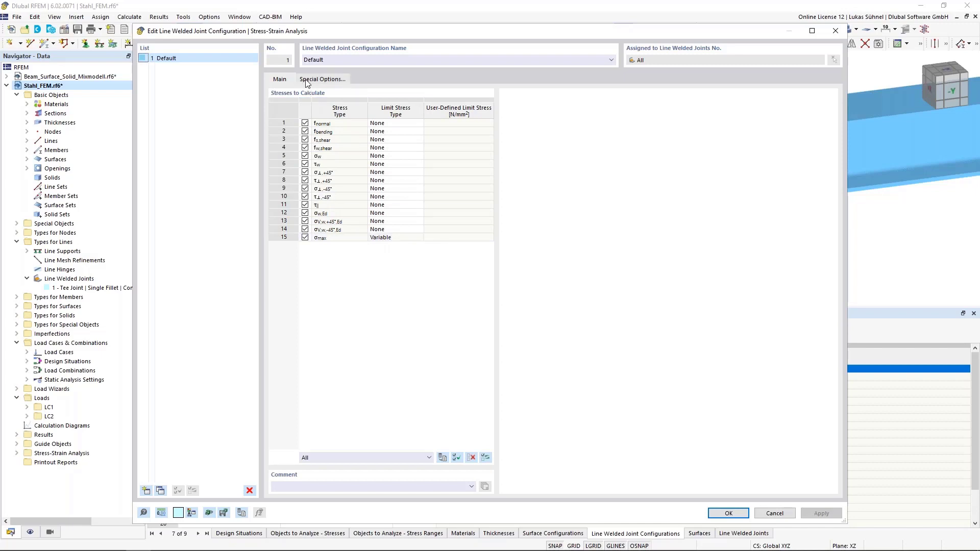
click(322, 79)
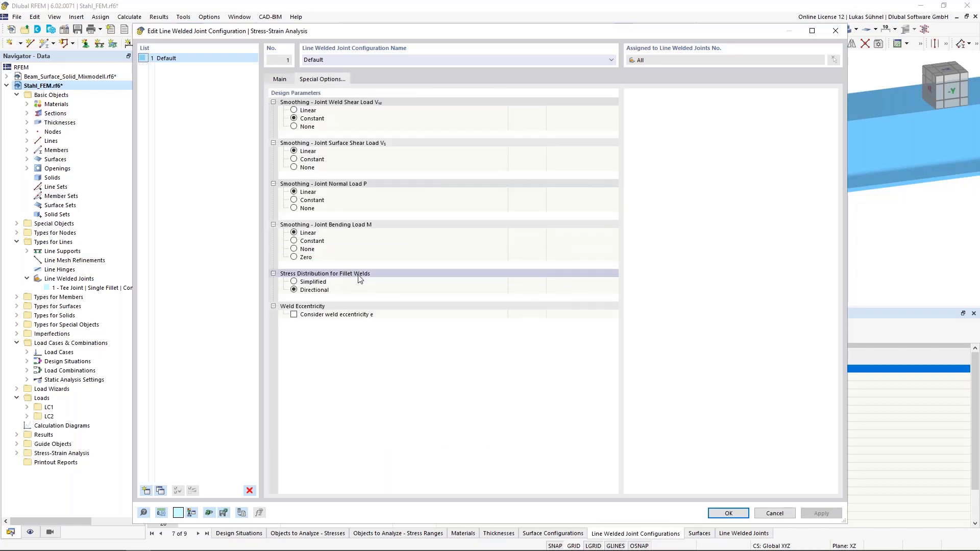
click(295, 290)
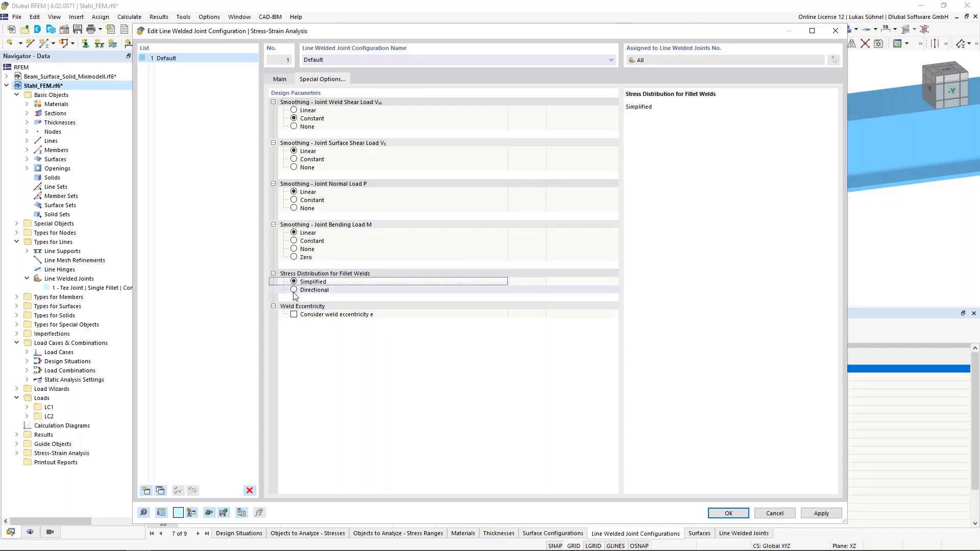
click(294, 282)
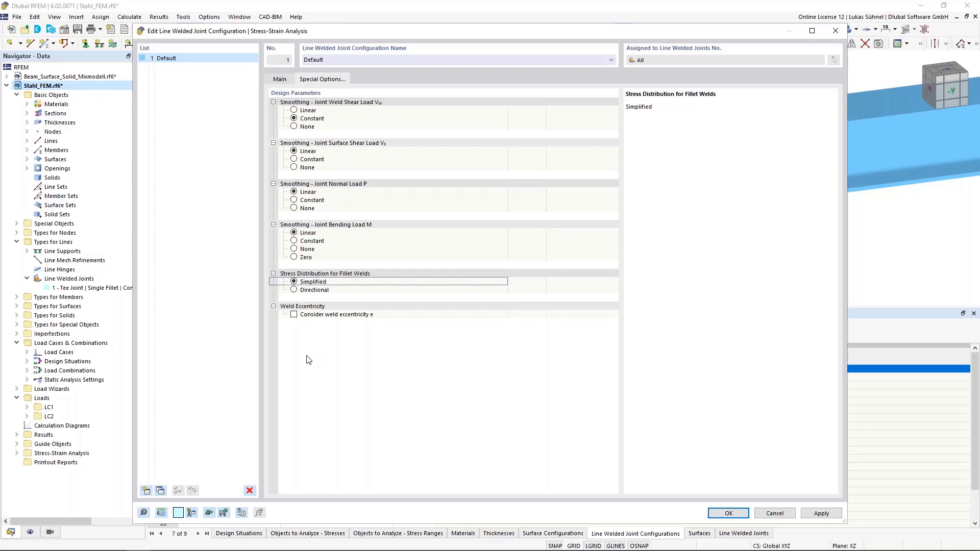
- Limit the weld stresses to calculate to f normal, f bending, f s,shear, f w,shear and the resulting throat stress σw,Ed
click(280, 80)
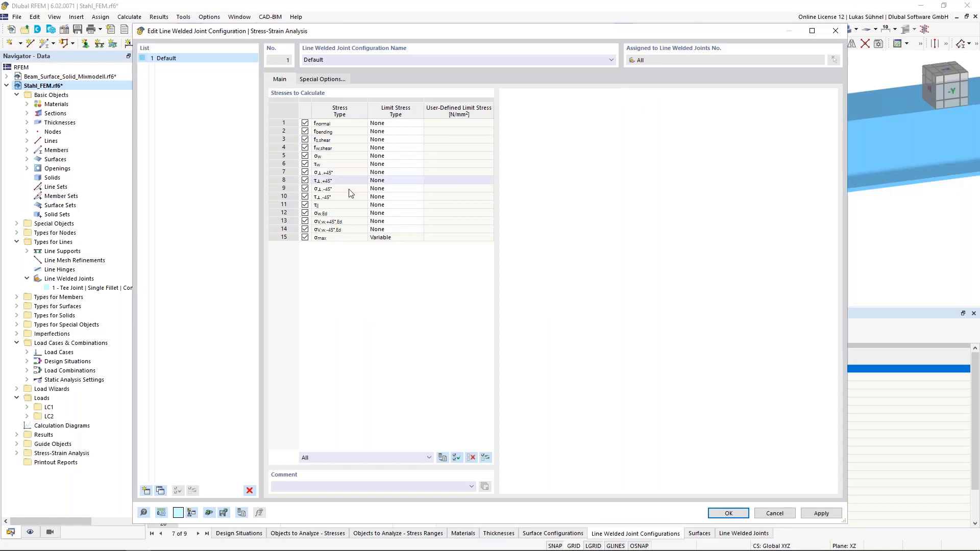
click(472, 458)
click(305, 123)
click(305, 131)
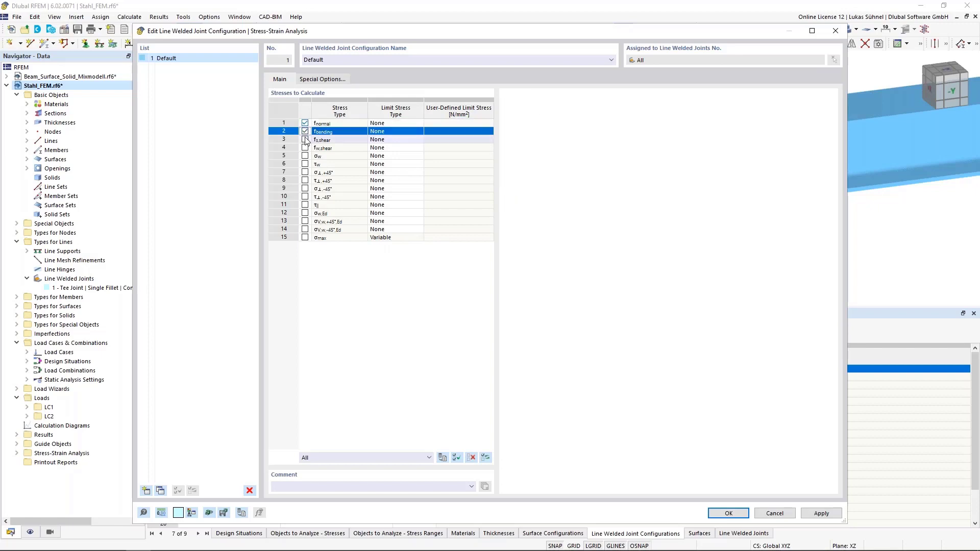
click(305, 139)
click(305, 148)
click(305, 213)
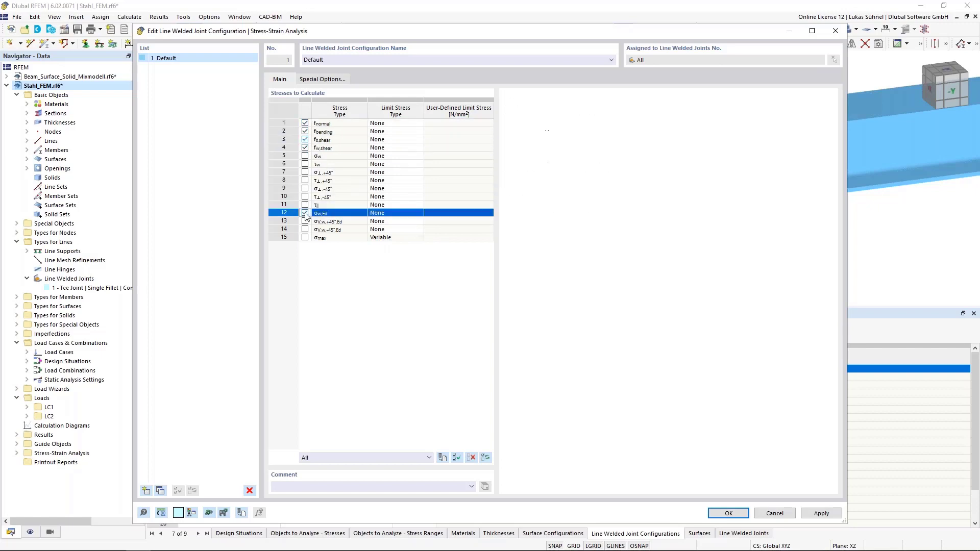
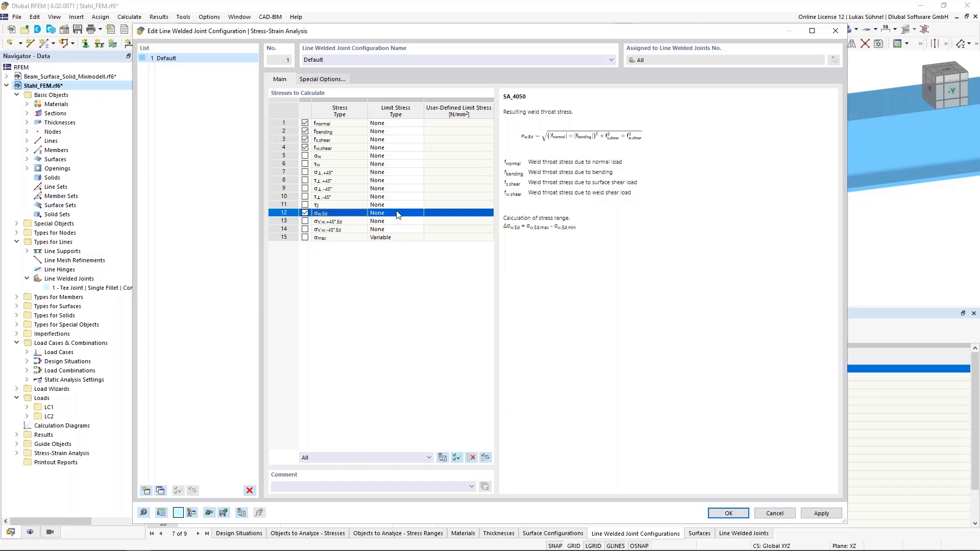
- Set a user-defined limit stress of 208 N/mm² for the resulting weld stress σw,Ed and accept the default line welded joint configuration
click(398, 213)
click(418, 213)
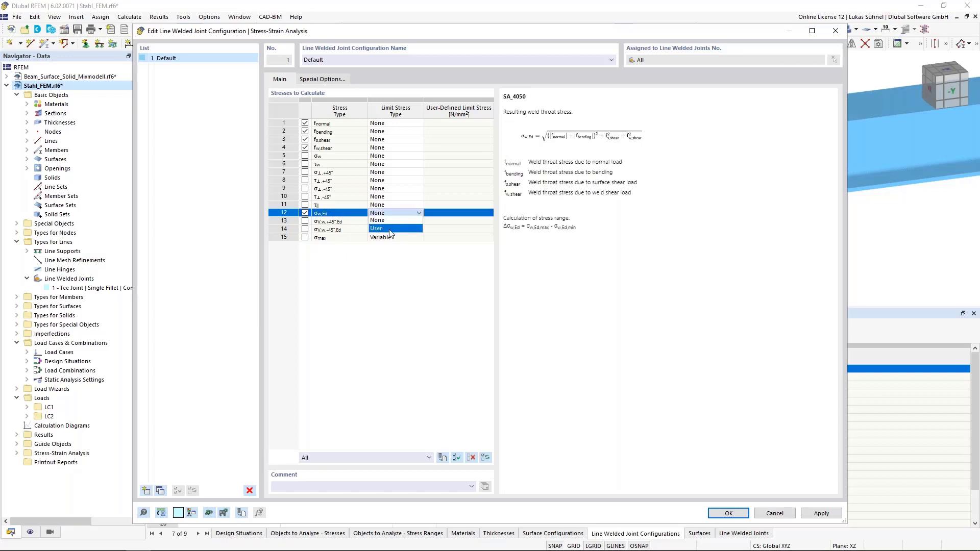
click(393, 229)
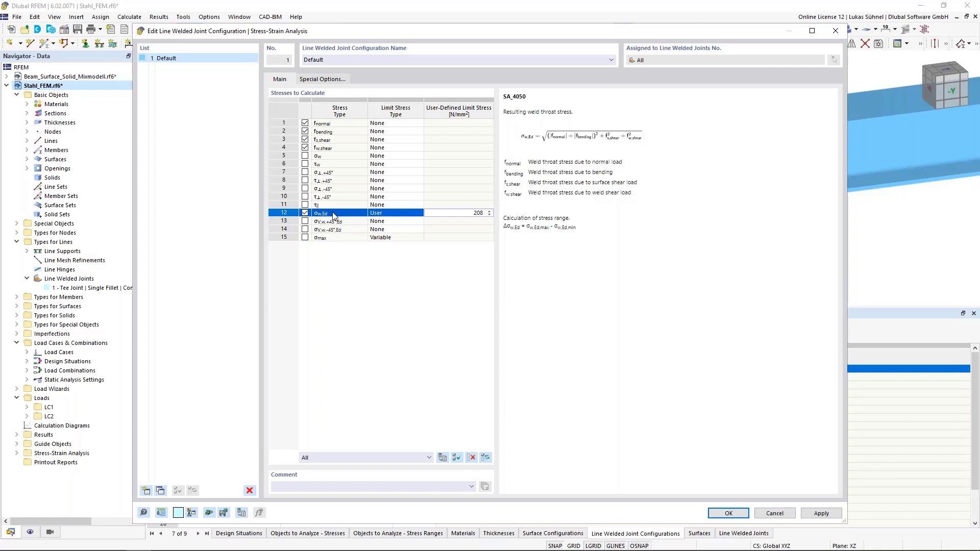
click(430, 204)
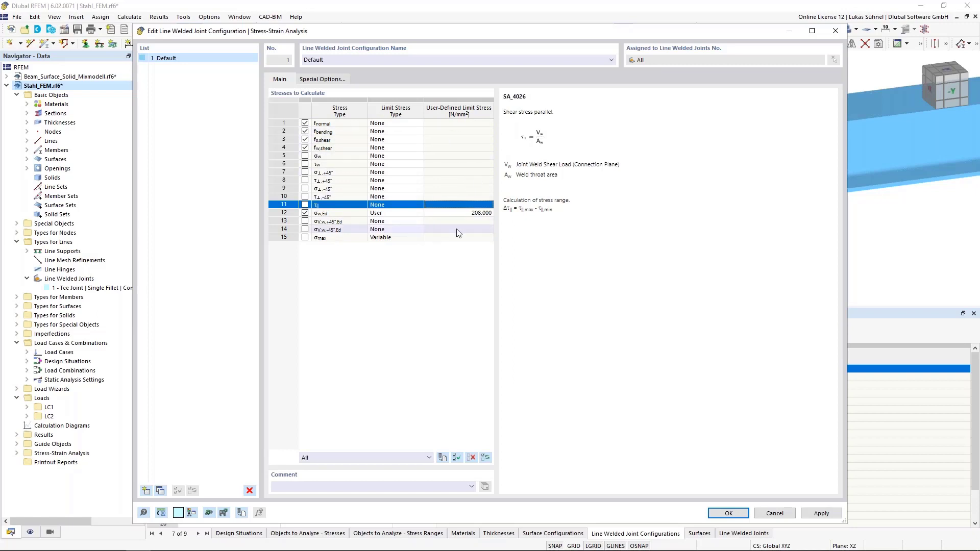
click(470, 213)
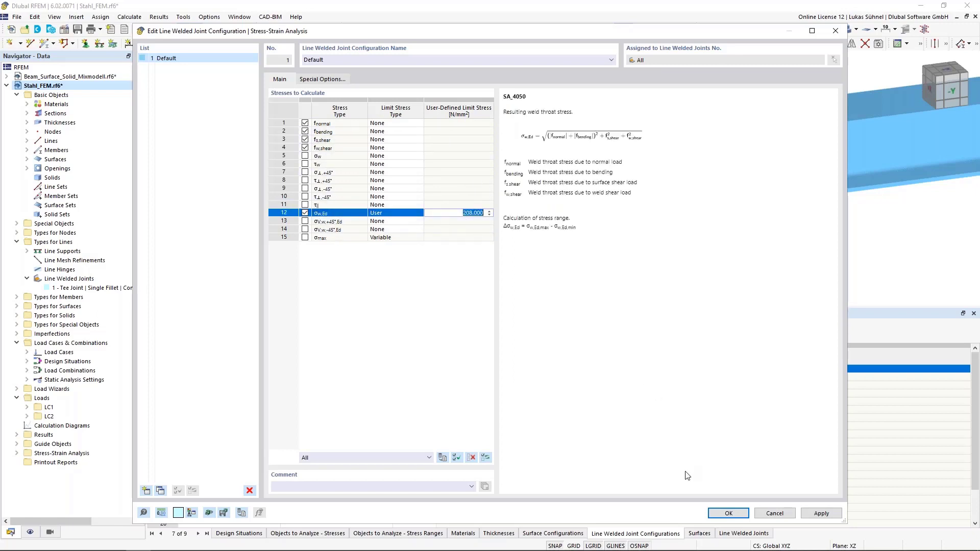
click(729, 514)
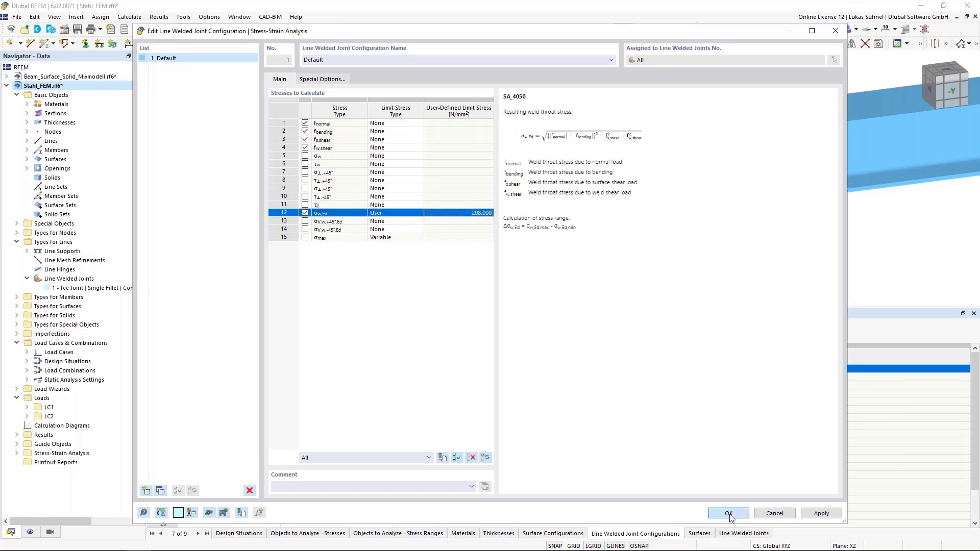
- Show the Stress-Strain Analysis results, starting the required calculation
scroll(546, 265, down, 5)
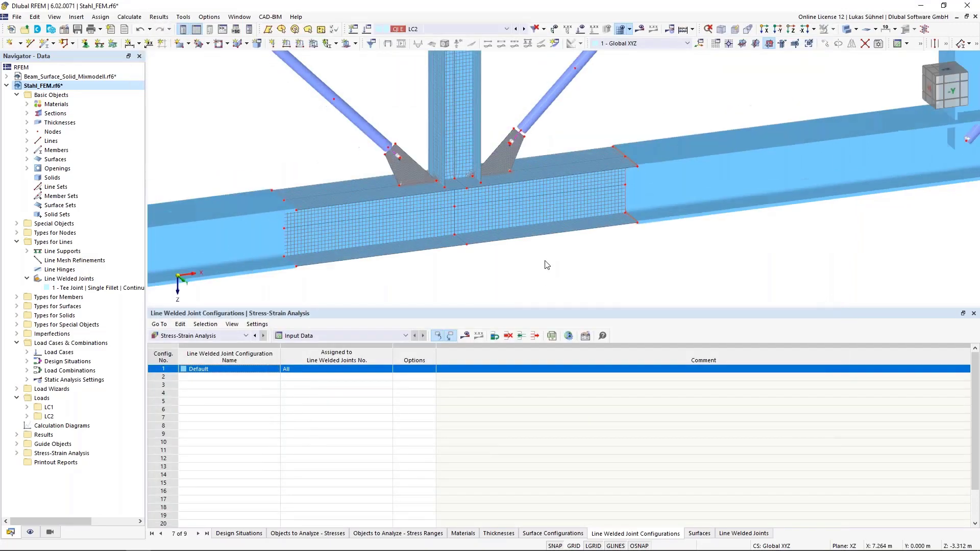
scroll(469, 280, down, 2)
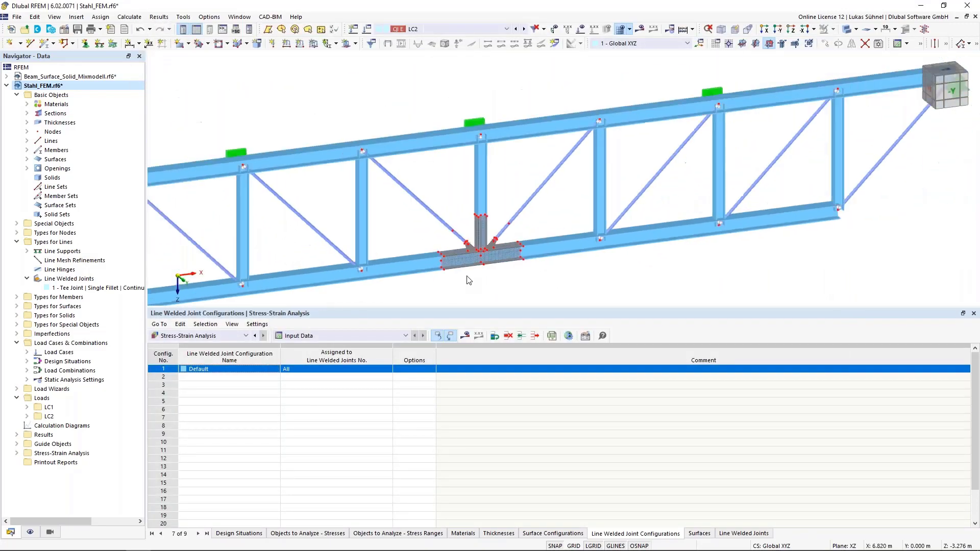
click(466, 336)
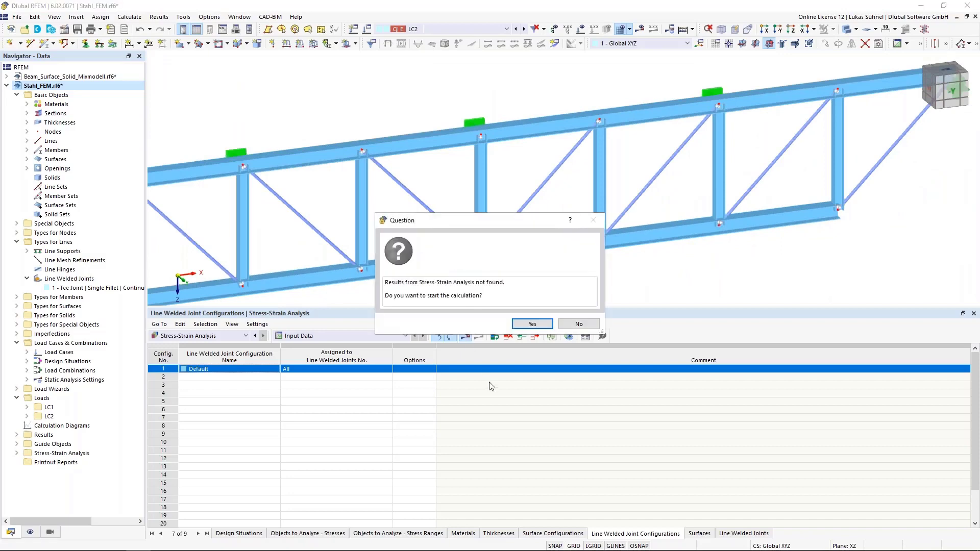
click(532, 325)
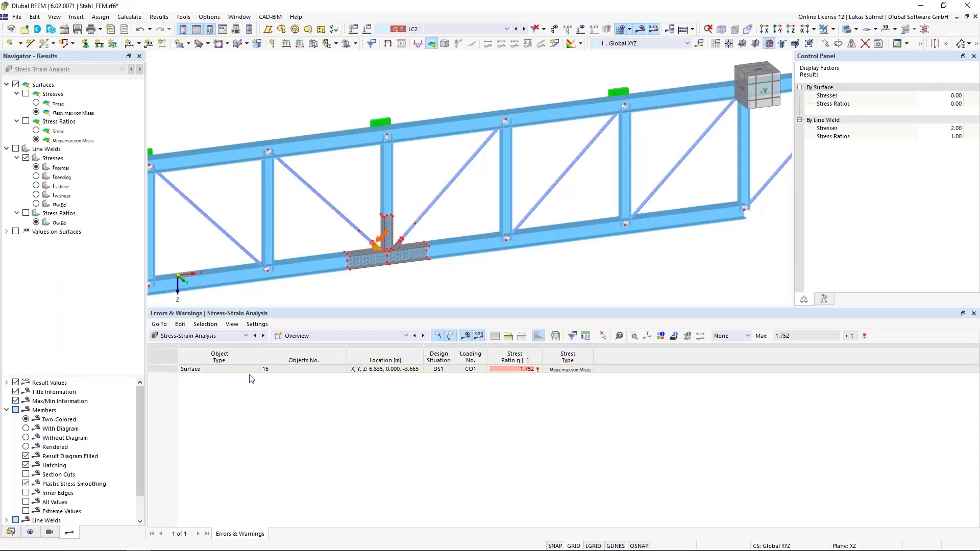
- Examine the existing stress, limit stress and stress ratio for σw,Ed in the line weld results by design situation
click(336, 337)
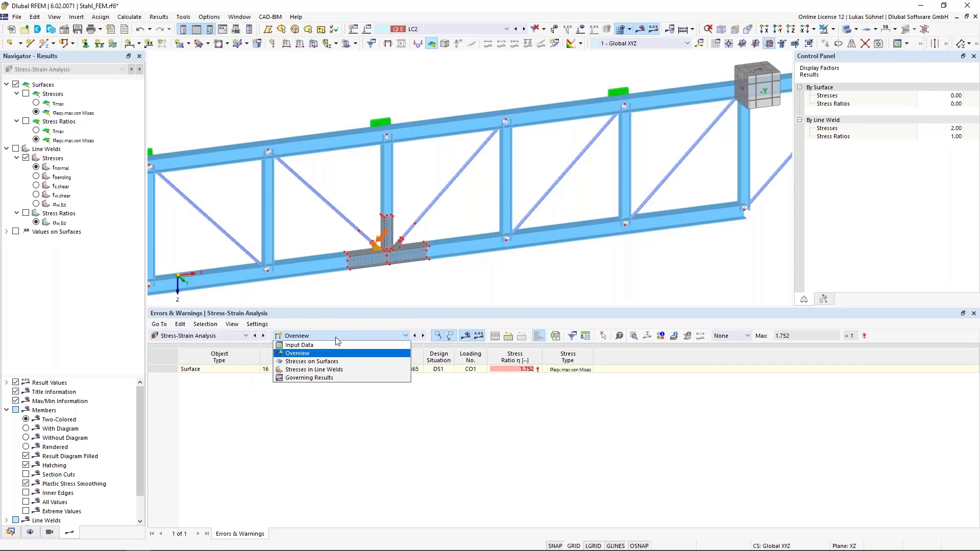
click(332, 370)
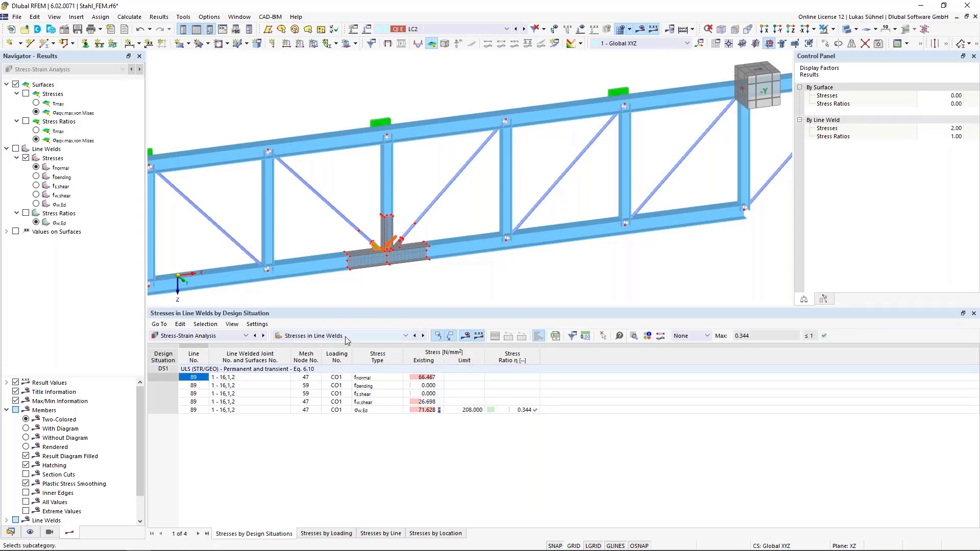
scroll(345, 263, up, 3)
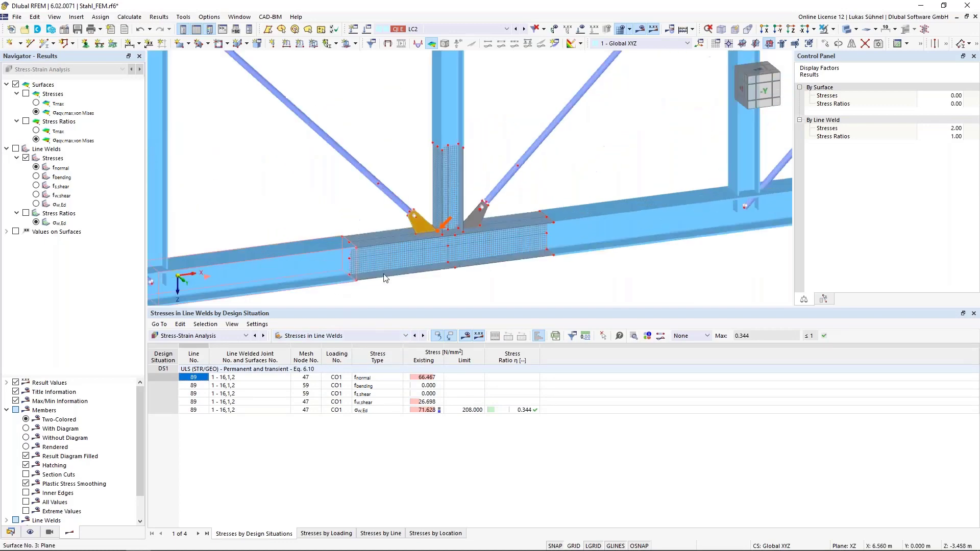
click(417, 411)
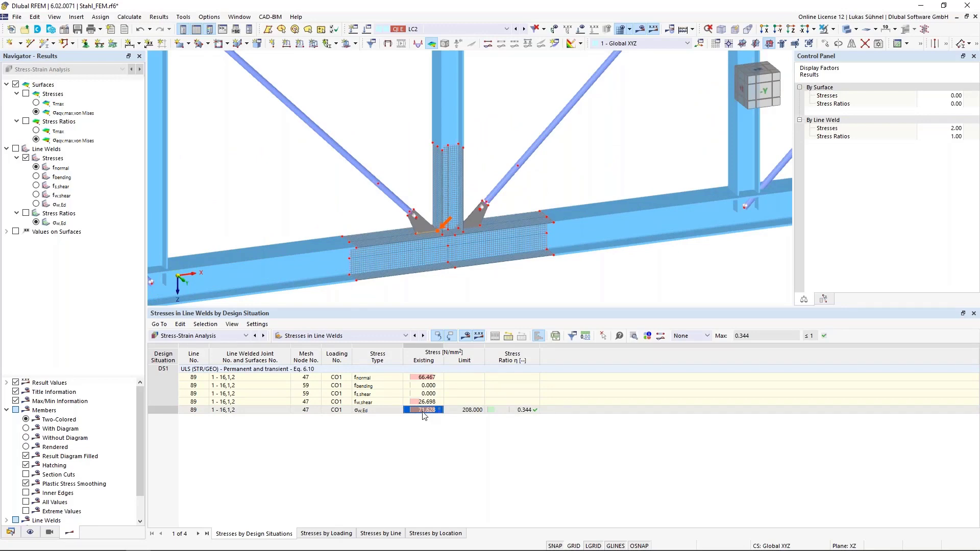
click(479, 412)
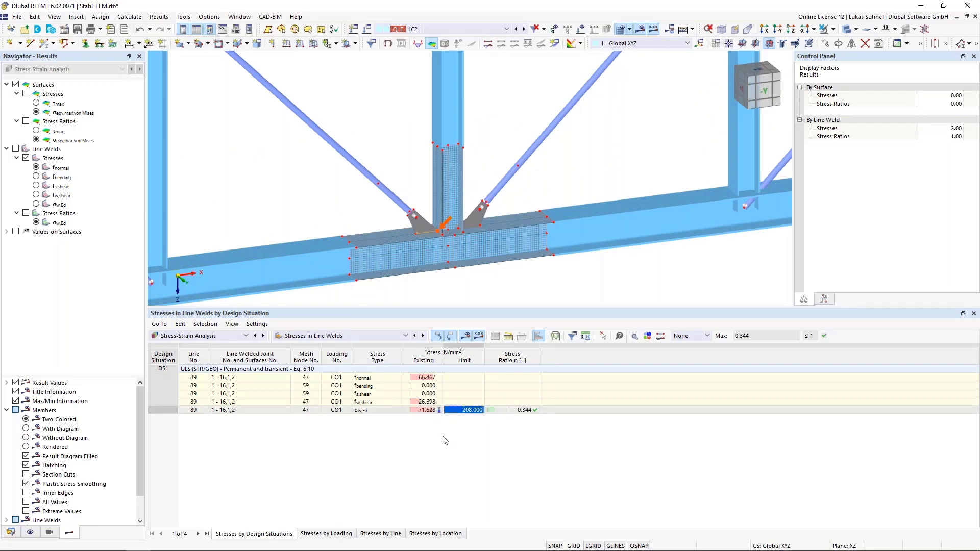
click(503, 412)
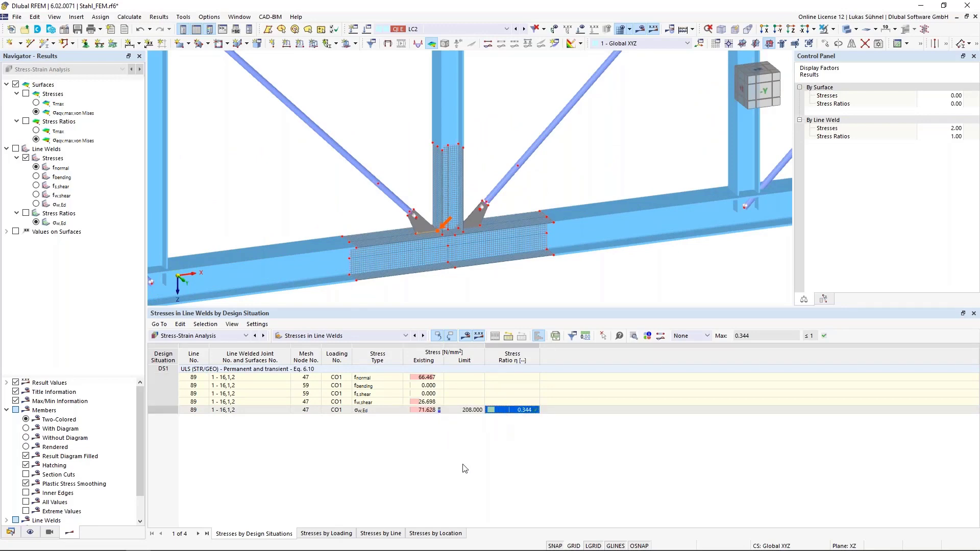
- Display the line weld stress diagram on the gusset plate and scale the line weld stresses by a factor of 0.25
ctrl+middle_drag(504, 285, 479, 244)
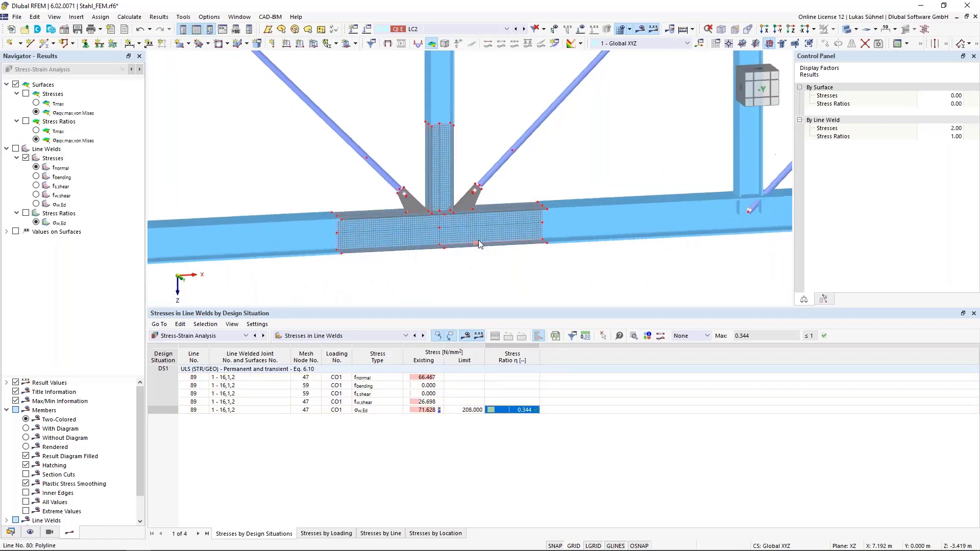
scroll(479, 240, up, 5)
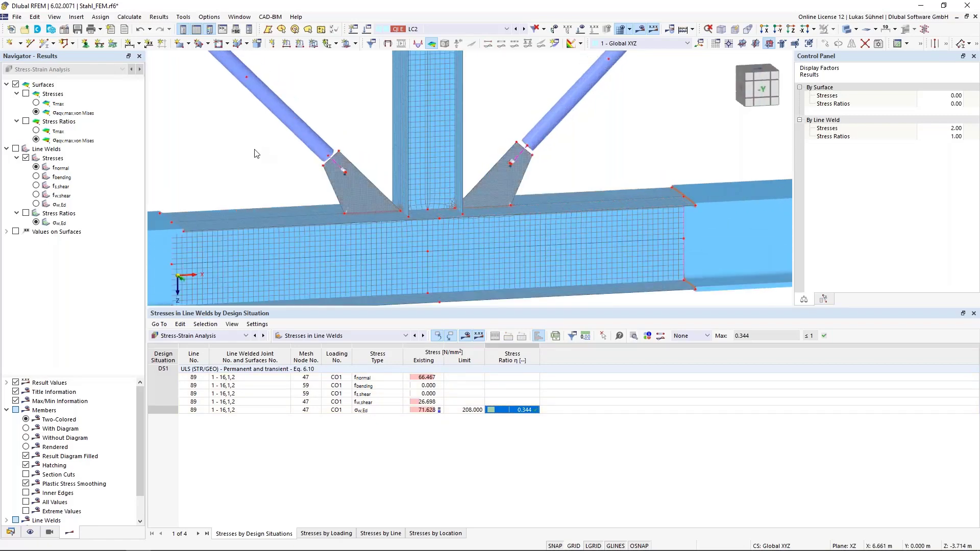
scroll(256, 153, down, 2)
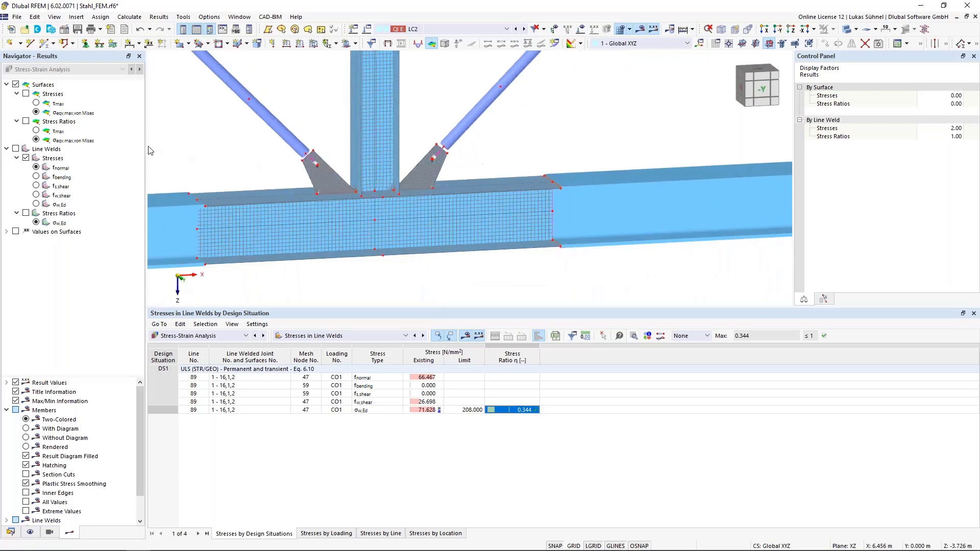
click(16, 149)
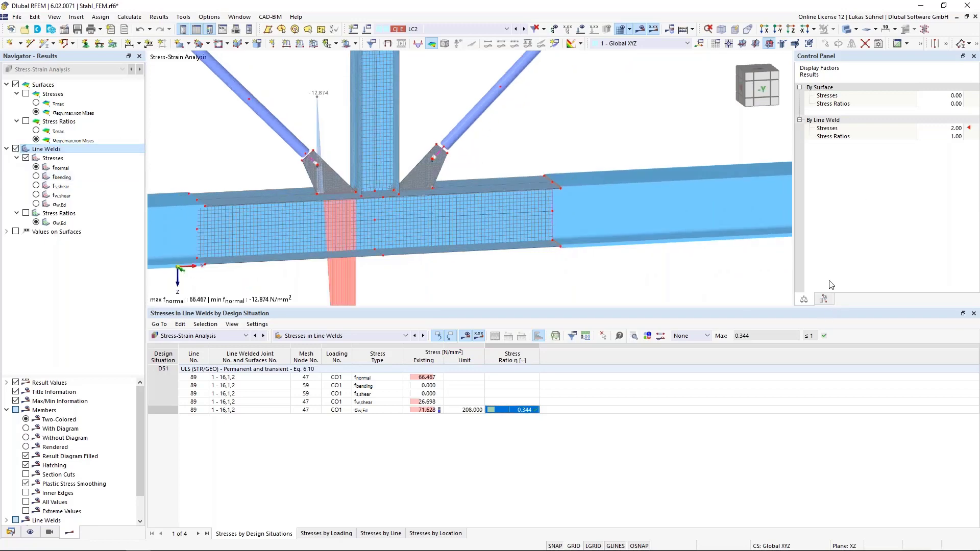
click(942, 128)
text(0.38)
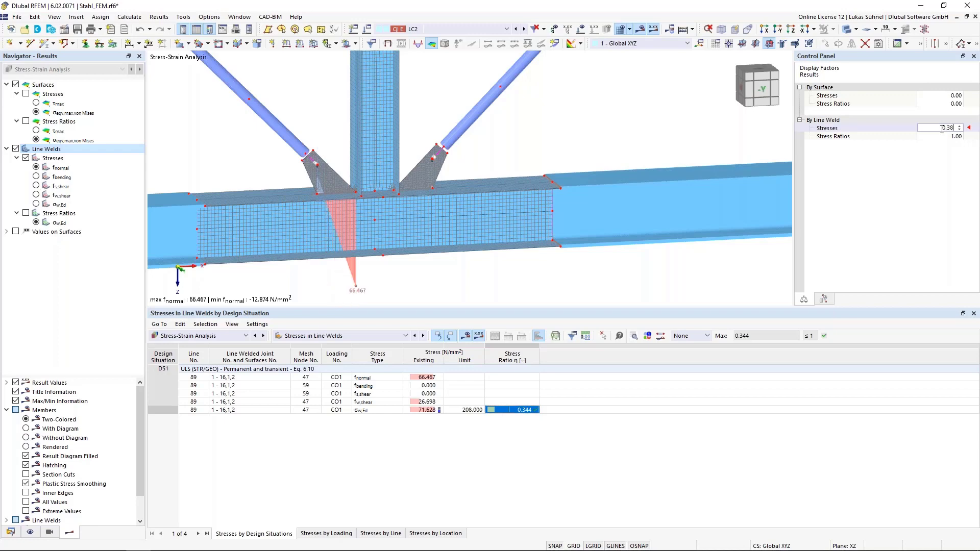
double_click(942, 128)
text(0.25)
key(Return)
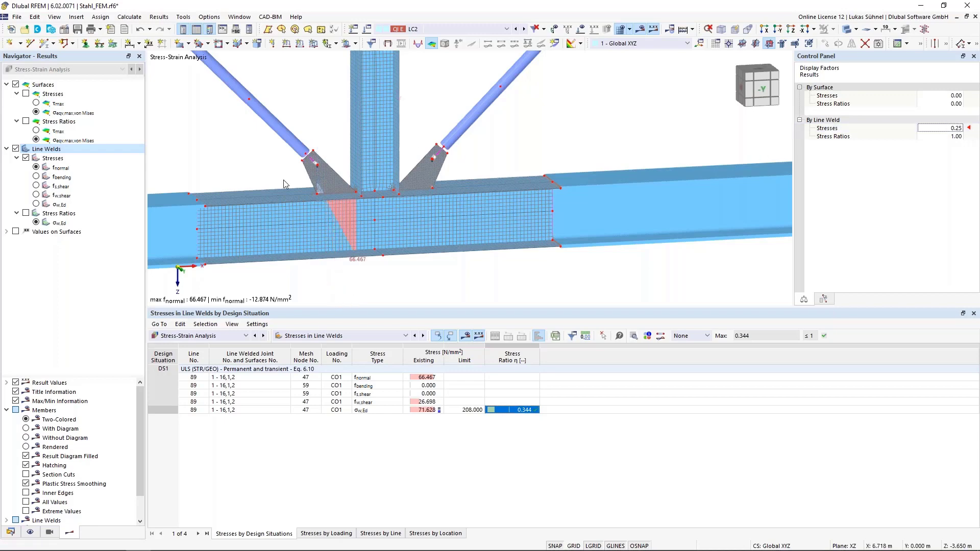
- Isolate the weld line beneath the gusset plate with visibility mode so the rest of the truss model is faded
drag(274, 172, 365, 221)
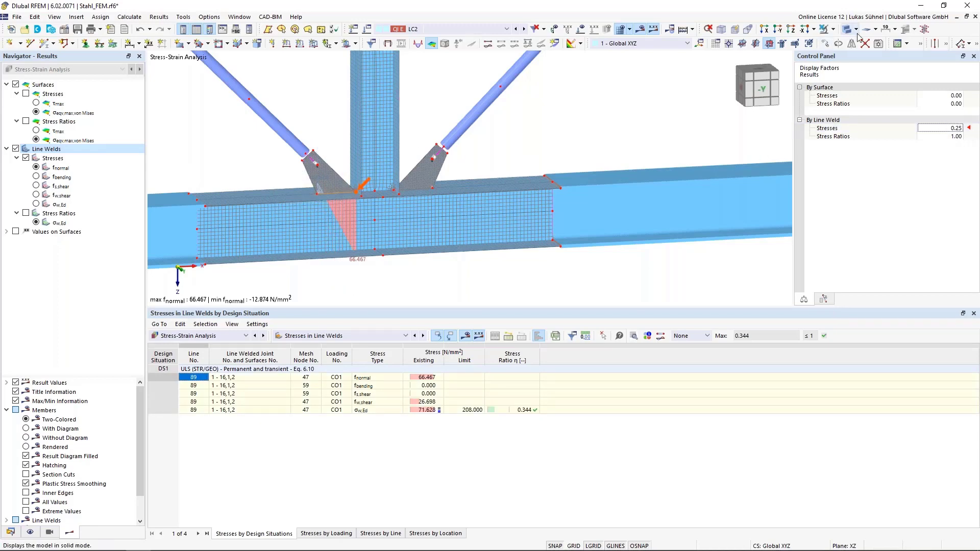
click(833, 29)
click(857, 50)
key(Escape)
scroll(304, 207, up, 2)
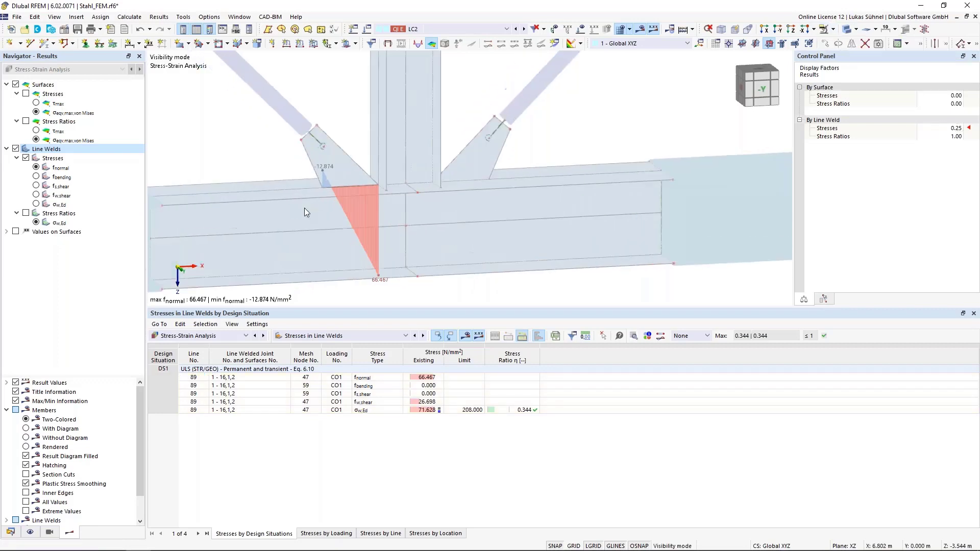
- Compare the weld's stress diagrams for f normal, f w,shear and the resulting stress σw,Ed
click(38, 168)
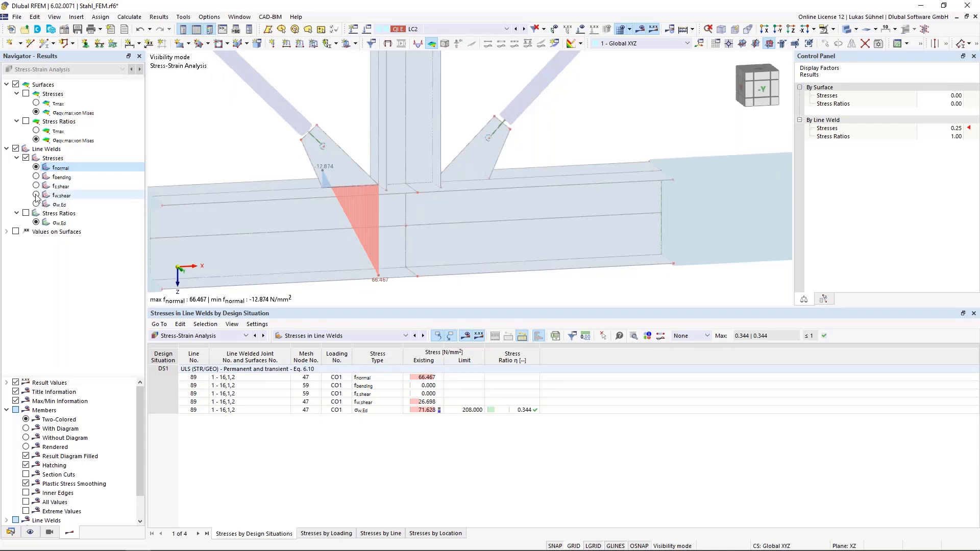
click(37, 196)
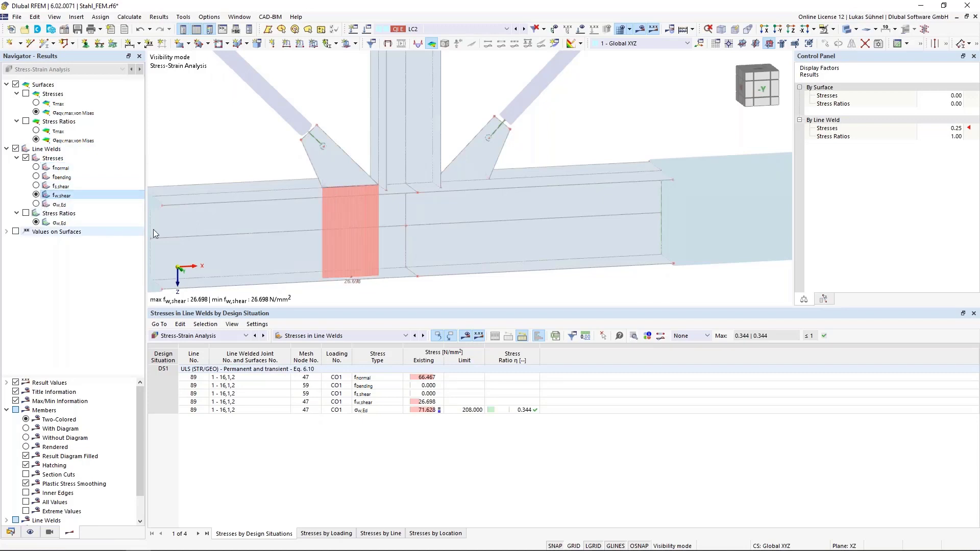
click(36, 204)
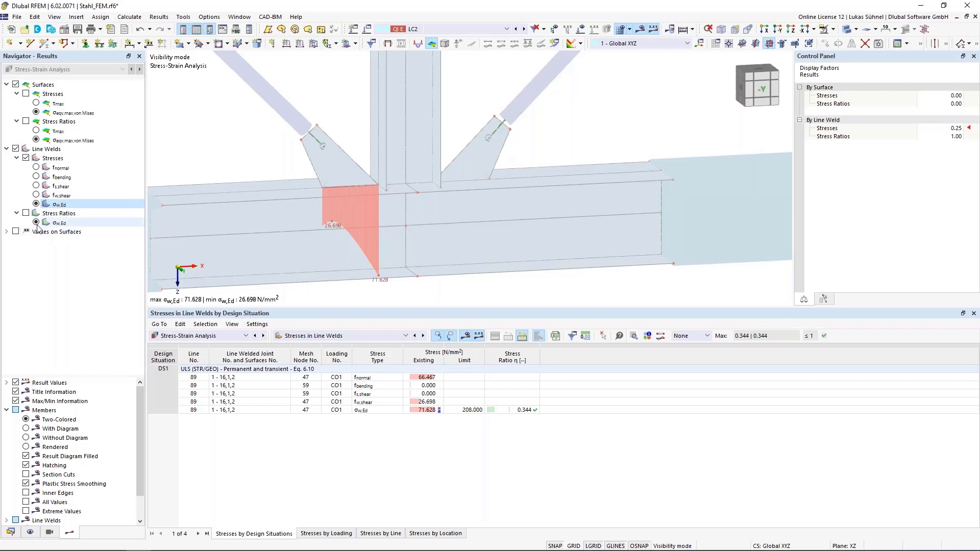
- Display the σw,Ed stress ratio along the line weld and set its display factor to 0.25
click(25, 213)
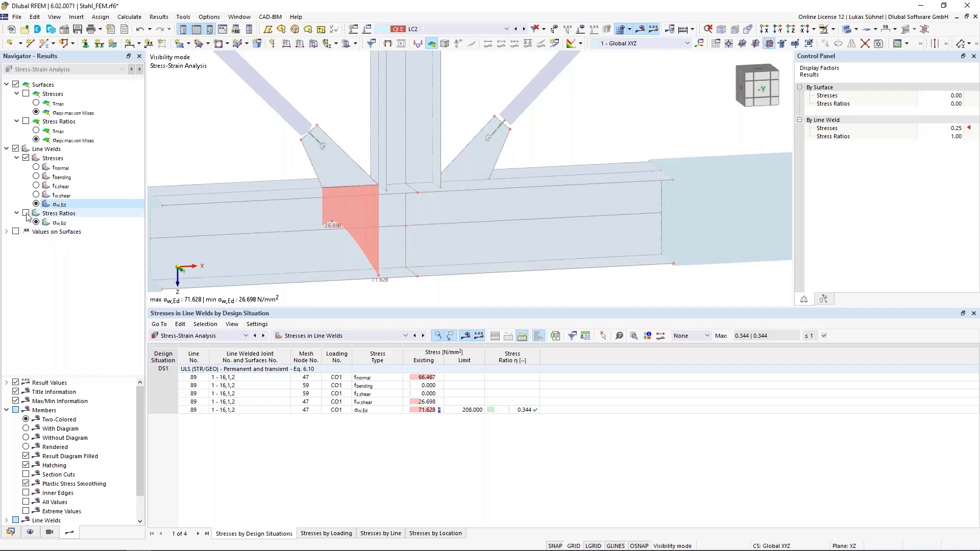
click(942, 136)
text(0.25)
key(Return)
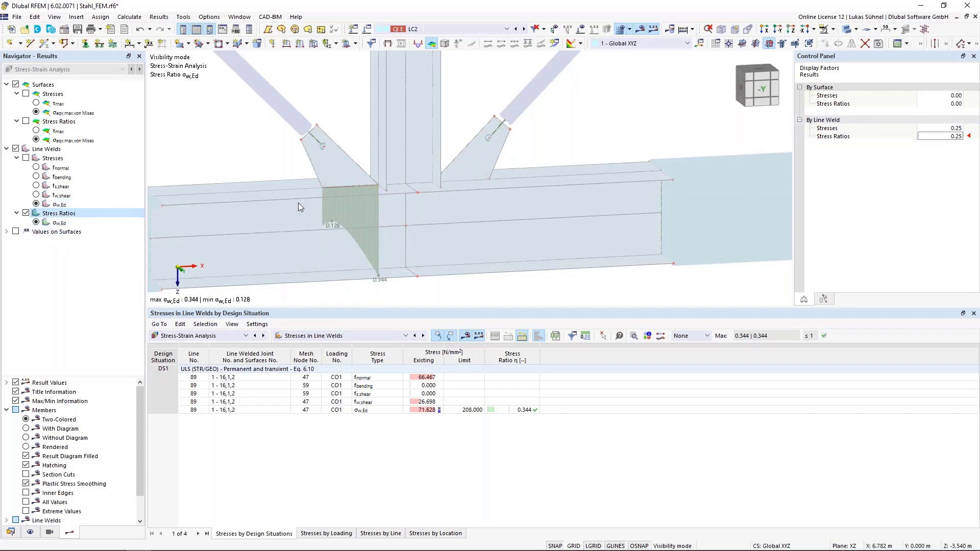
- Switch the result tables to Stresses on Surfaces and cancel visibility mode to bring back the whole model
scroll(394, 241, down, 3)
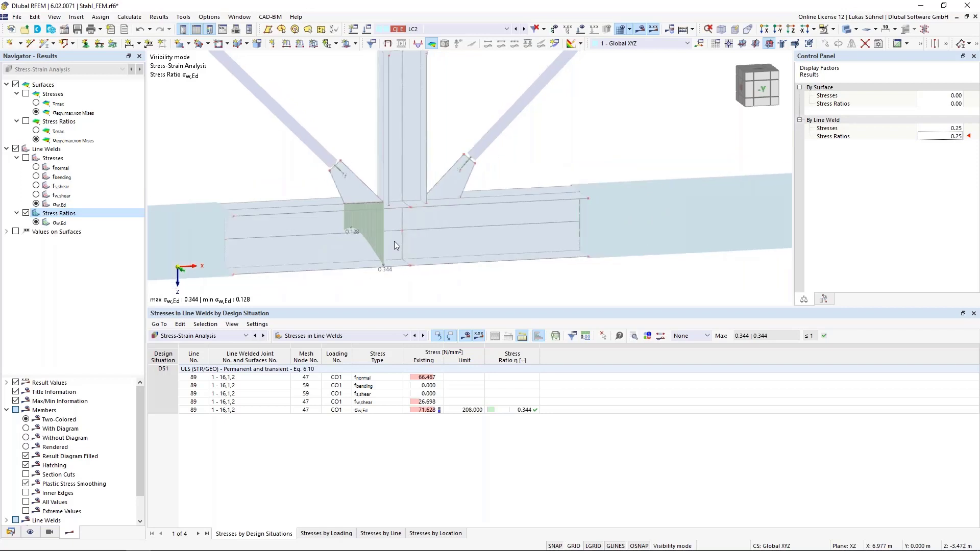
middle_drag(324, 191, 299, 226)
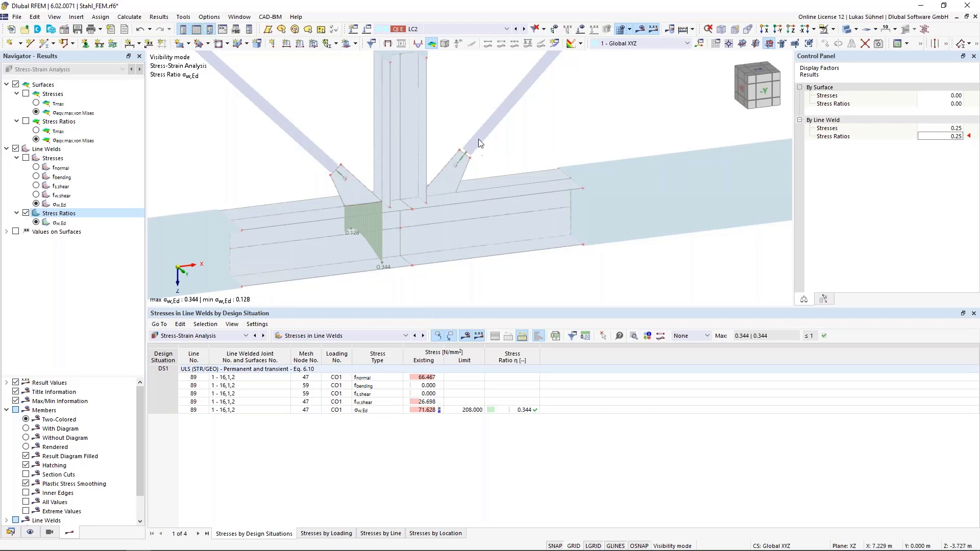
scroll(480, 143, down, 2)
middle_drag(479, 154, 476, 180)
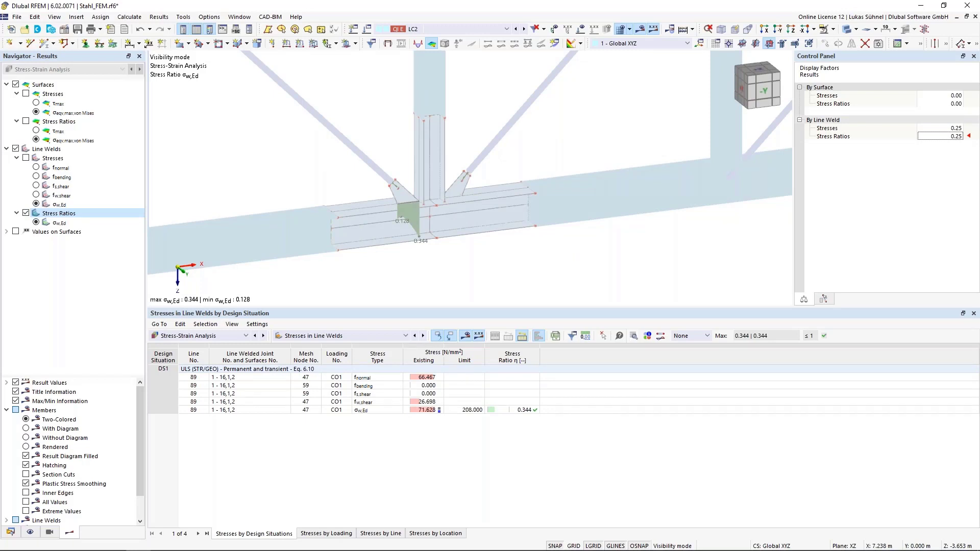
click(326, 336)
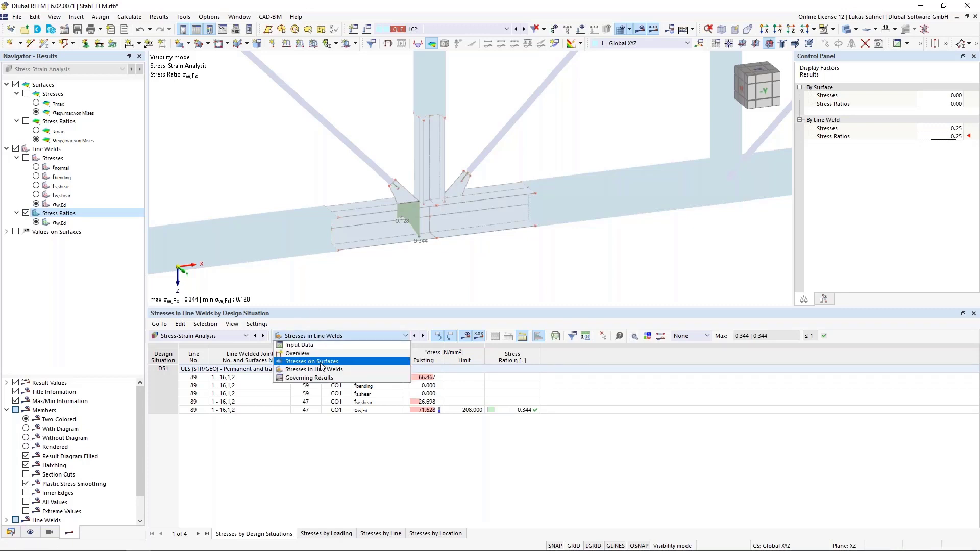
click(320, 362)
click(833, 31)
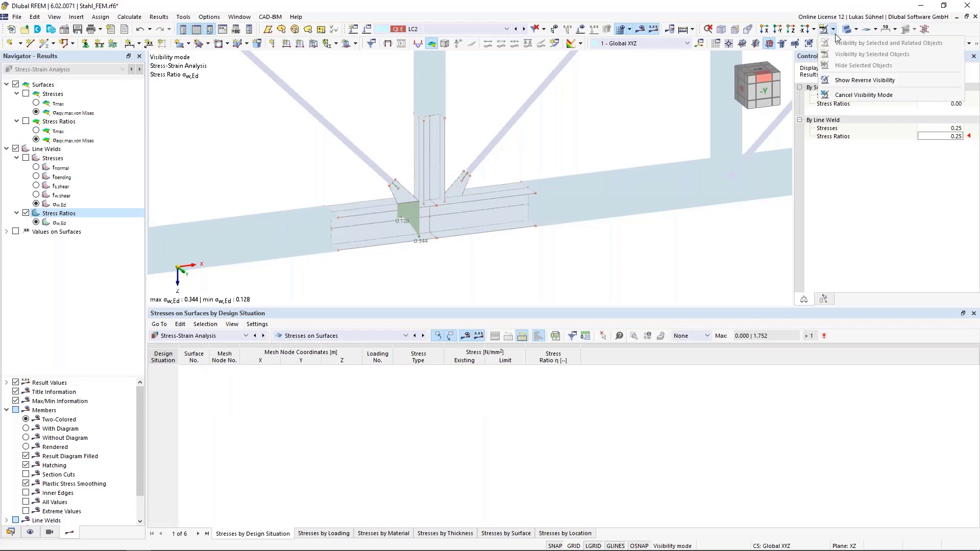
click(864, 95)
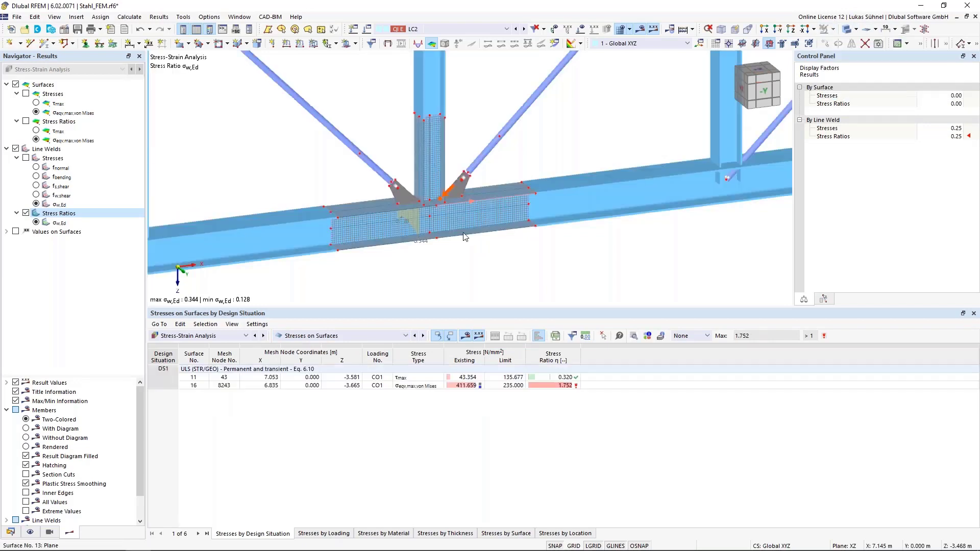
- Hide the finite element mesh and switch off the line weld results in the model view
click(30, 532)
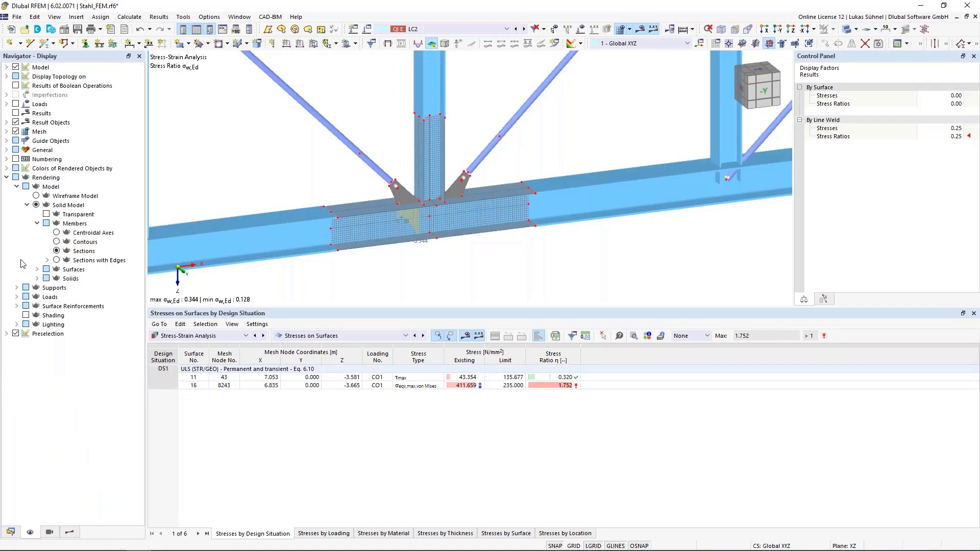
click(16, 131)
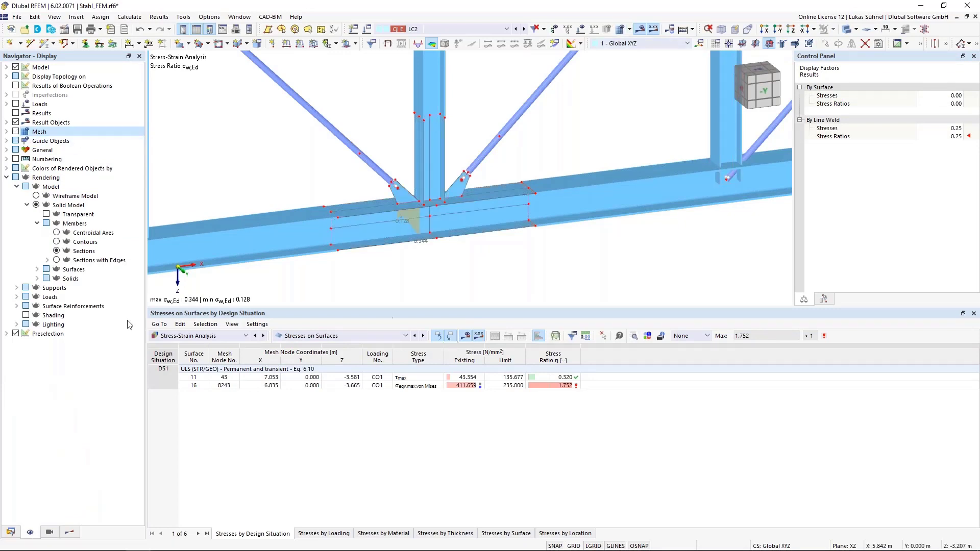
click(71, 532)
click(15, 149)
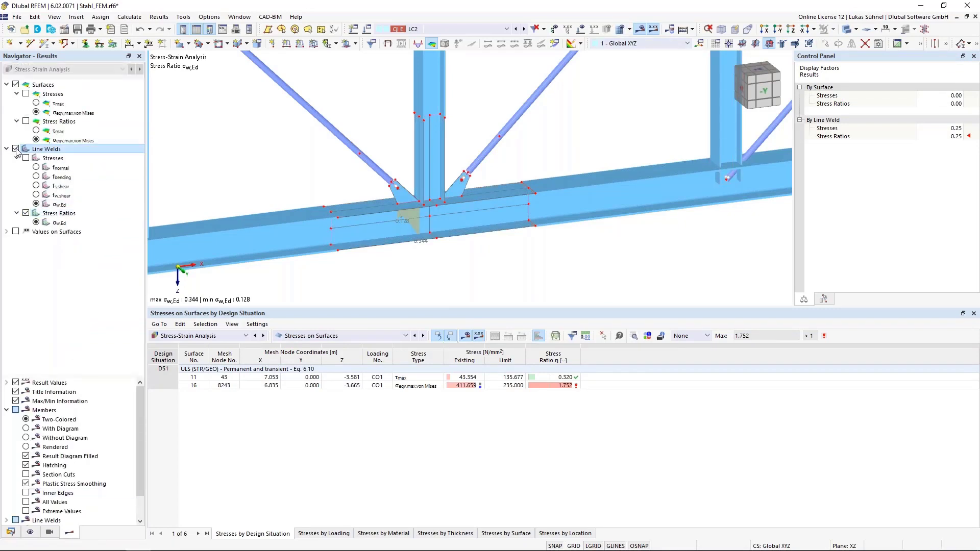
click(16, 149)
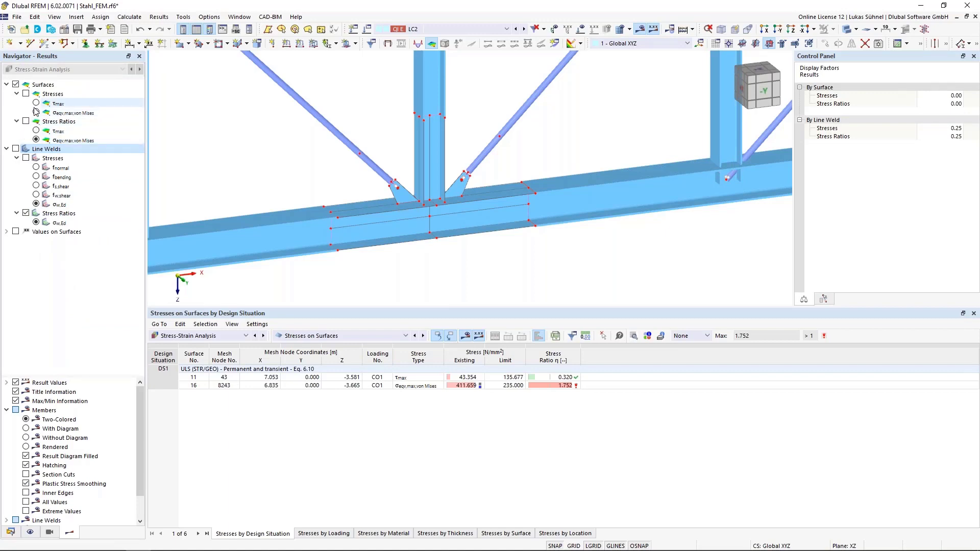
- Display the σeqv,max,von Mises stresses on the surfaces of the truss joint
click(35, 112)
click(25, 94)
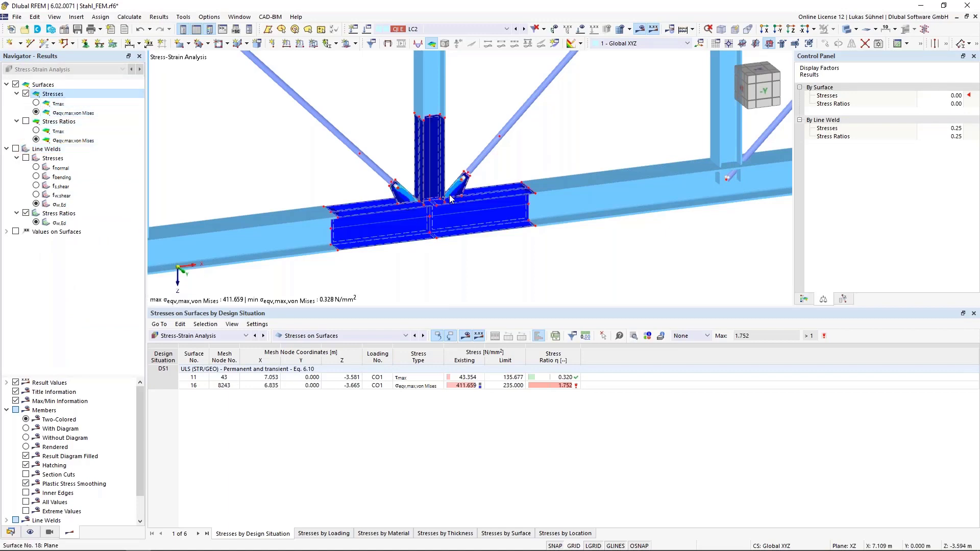
scroll(450, 196, up, 5)
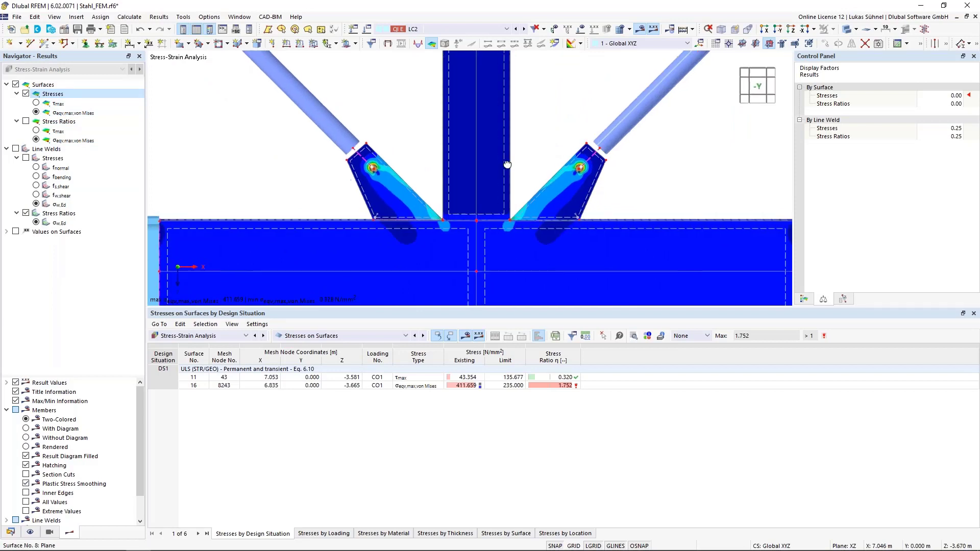
scroll(507, 164, down, 2)
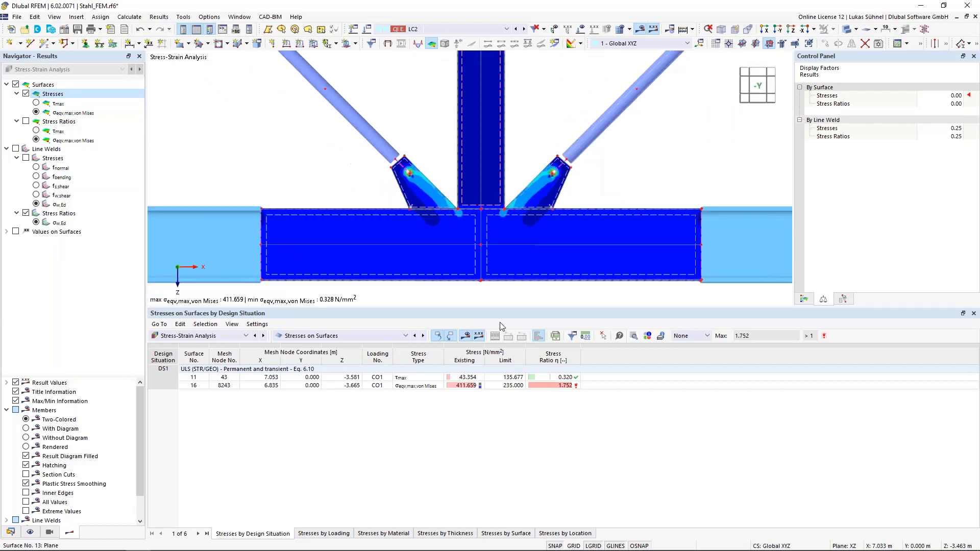
- Compare the existing von Mises stress of surface 16 with its limit and examine the stress concentration at the gusset plate's bolt hole
click(465, 386)
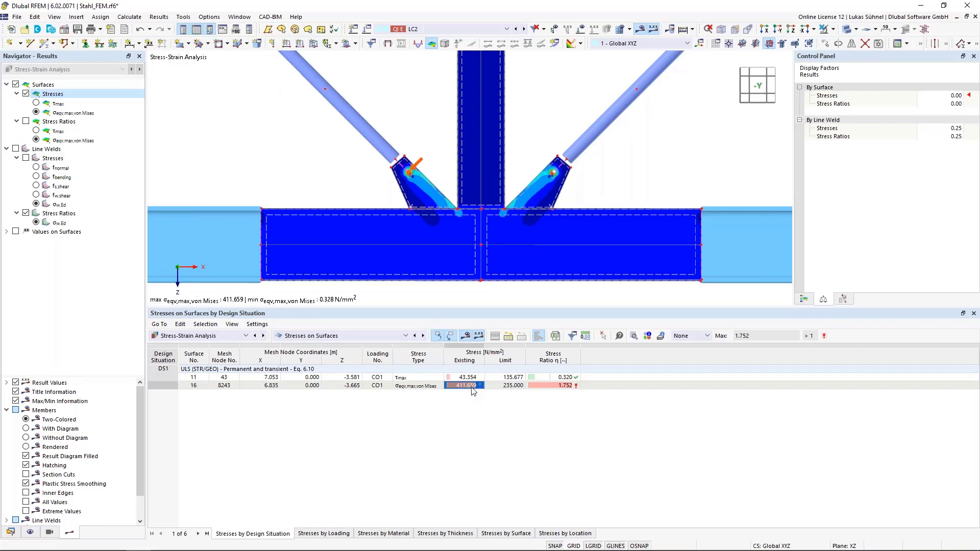
click(511, 386)
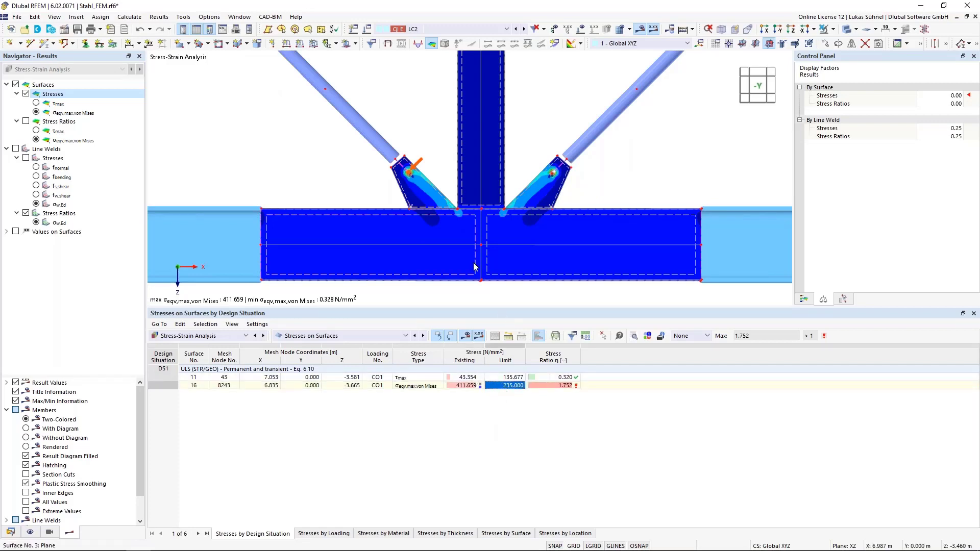
scroll(416, 201, up, 5)
scroll(415, 201, down, 6)
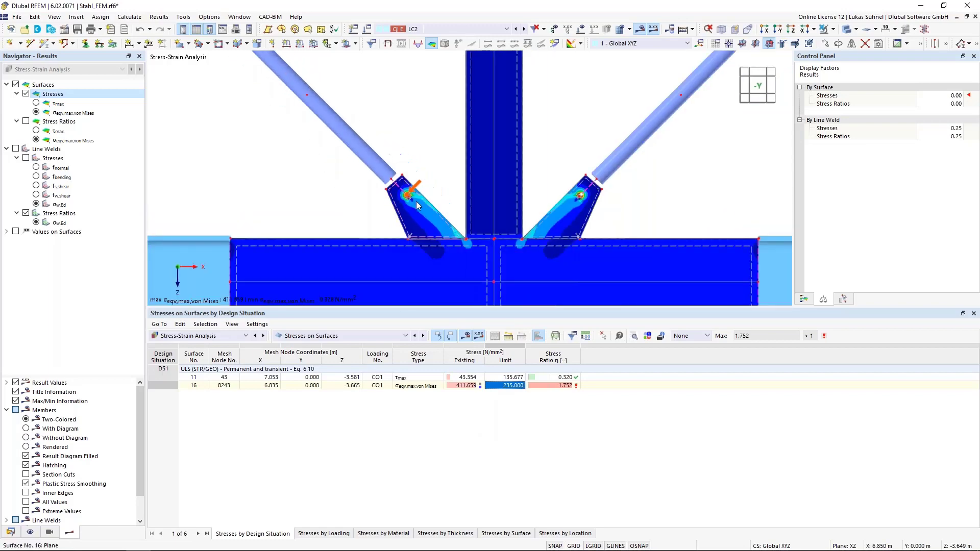
click(468, 385)
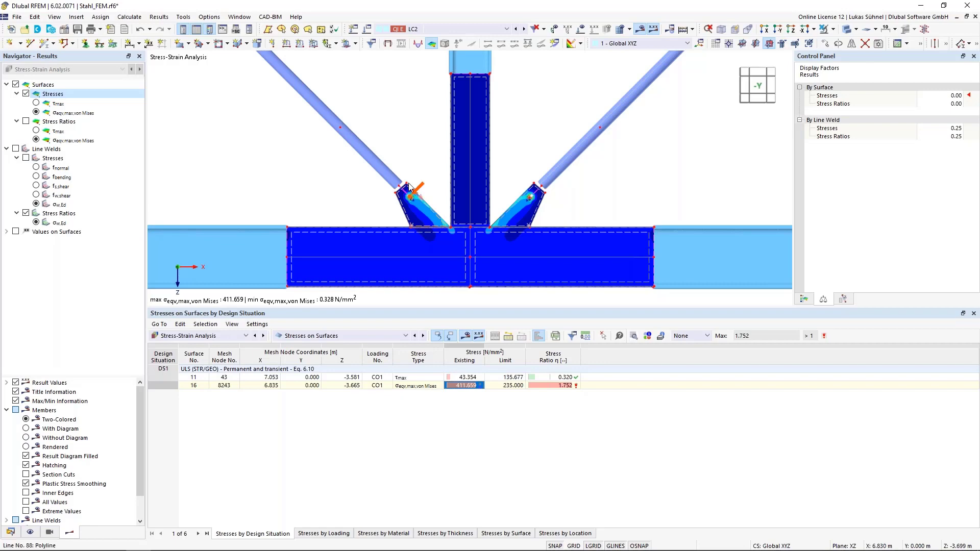
scroll(409, 207, up, 3)
scroll(410, 207, up, 6)
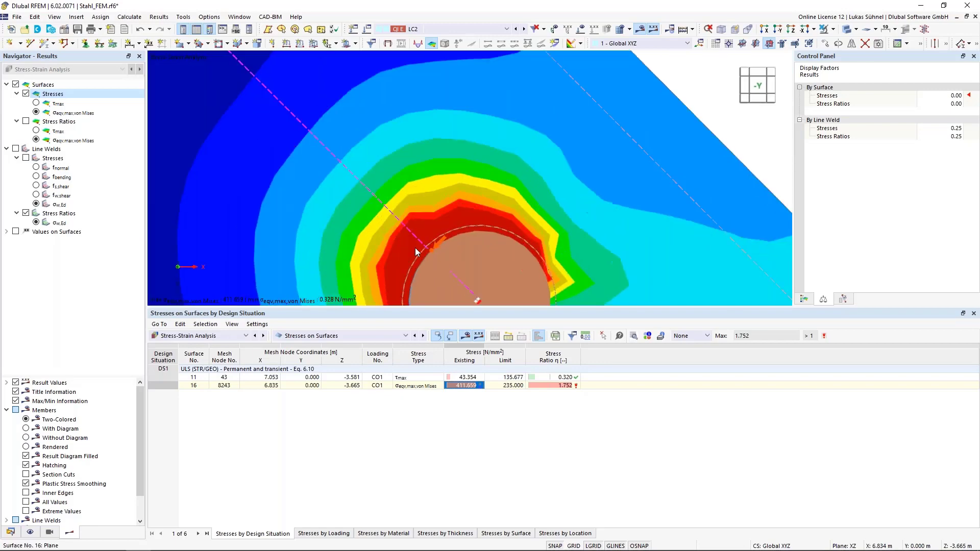
scroll(359, 181, down, 6)
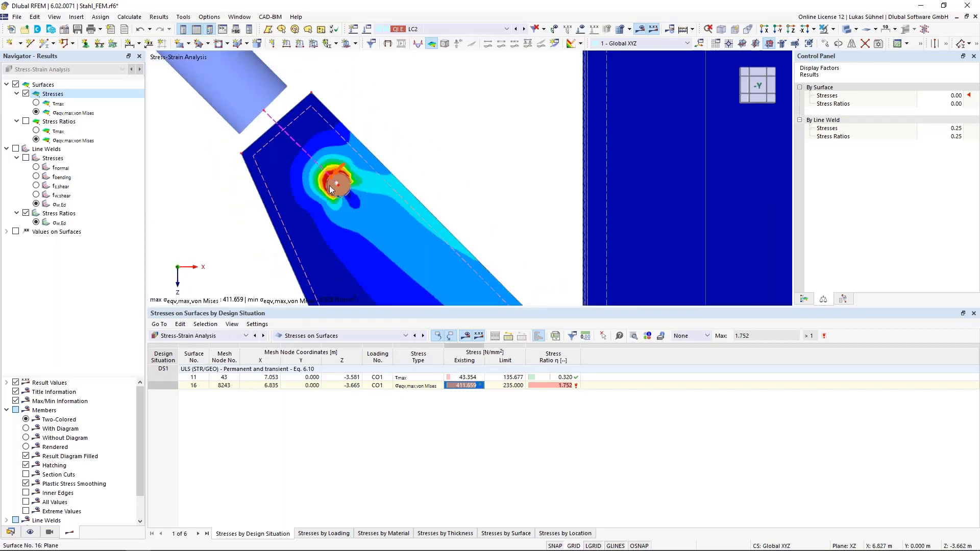
scroll(306, 183, down, 2)
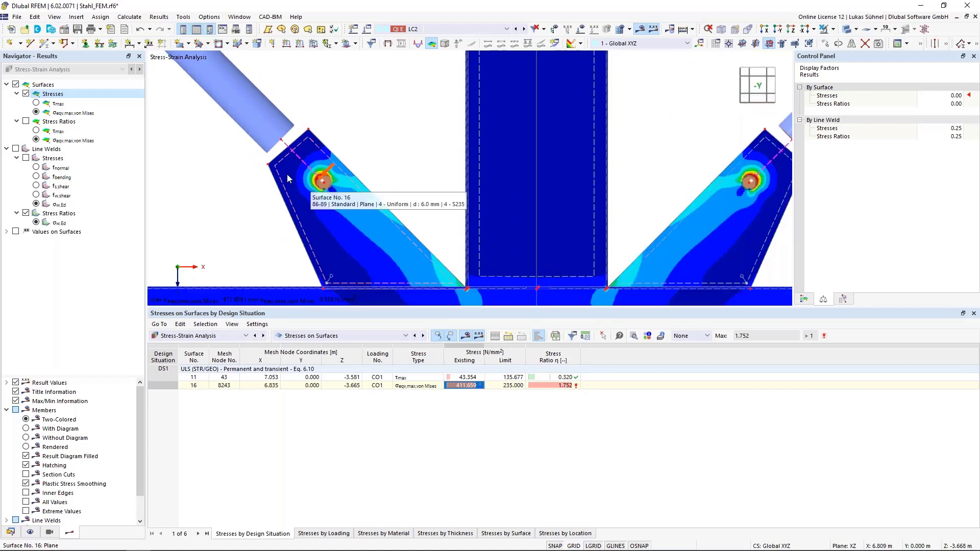
scroll(287, 175, up, 3)
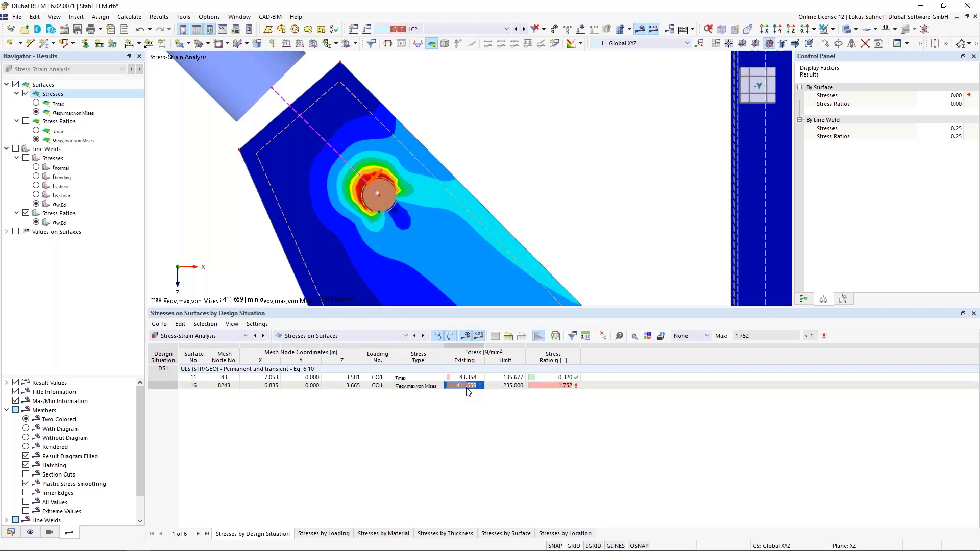
click(499, 387)
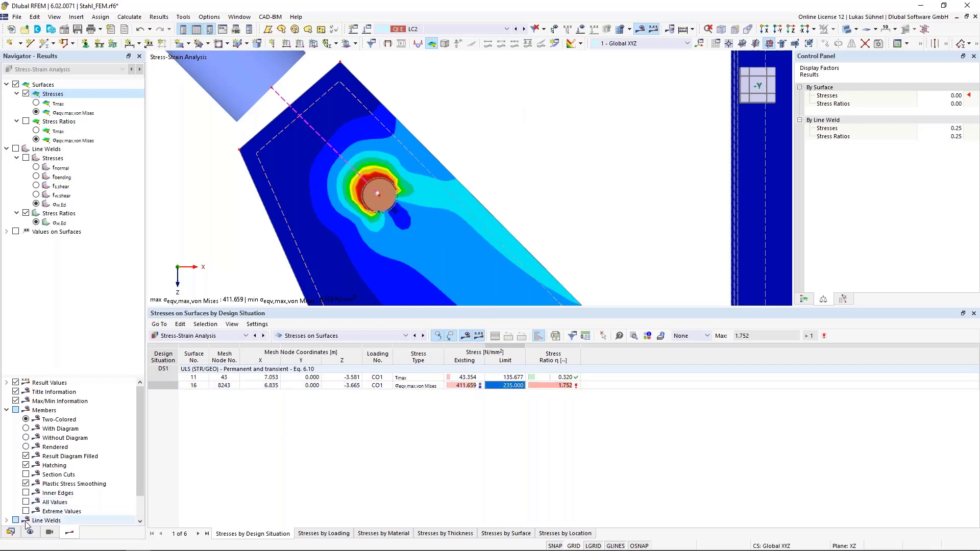
- Check which material models are available for material 4, S235
click(10, 532)
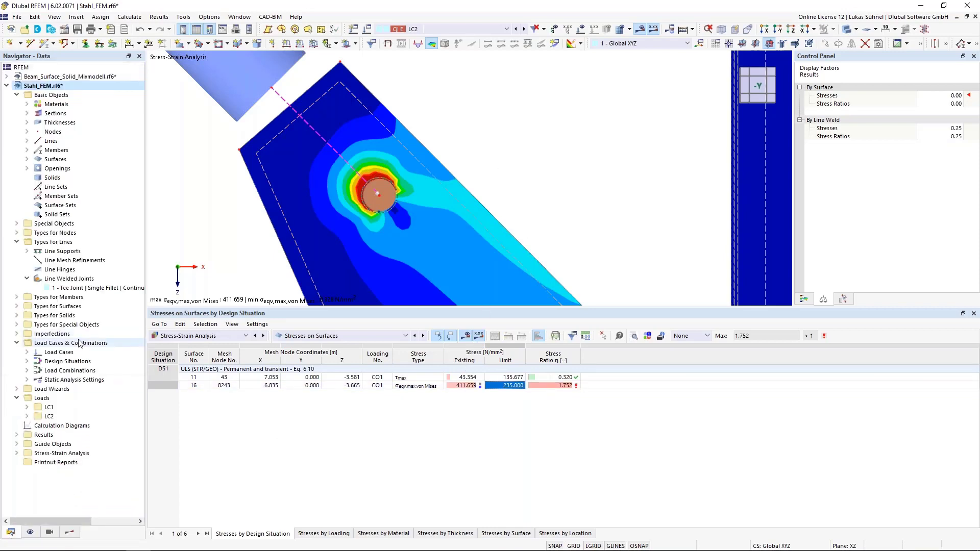
click(27, 104)
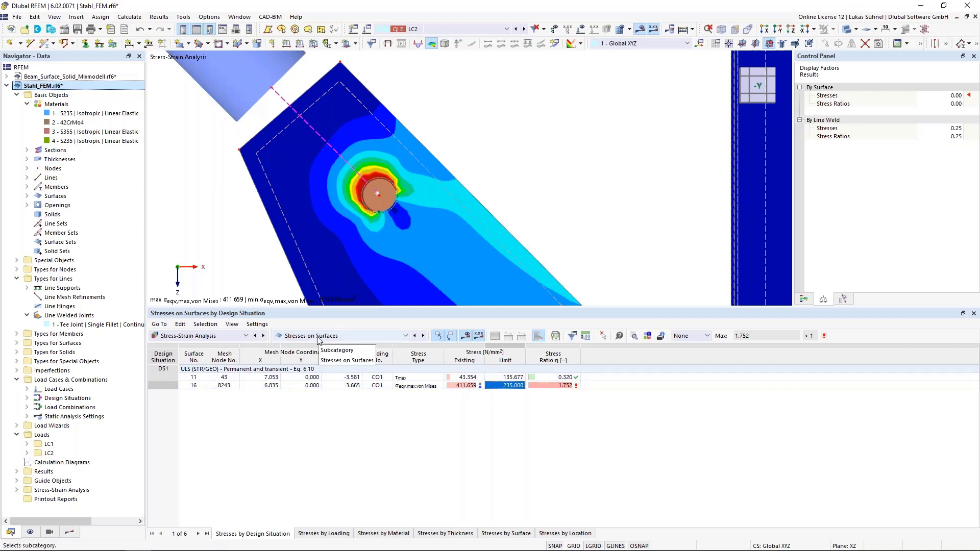
double_click(82, 141)
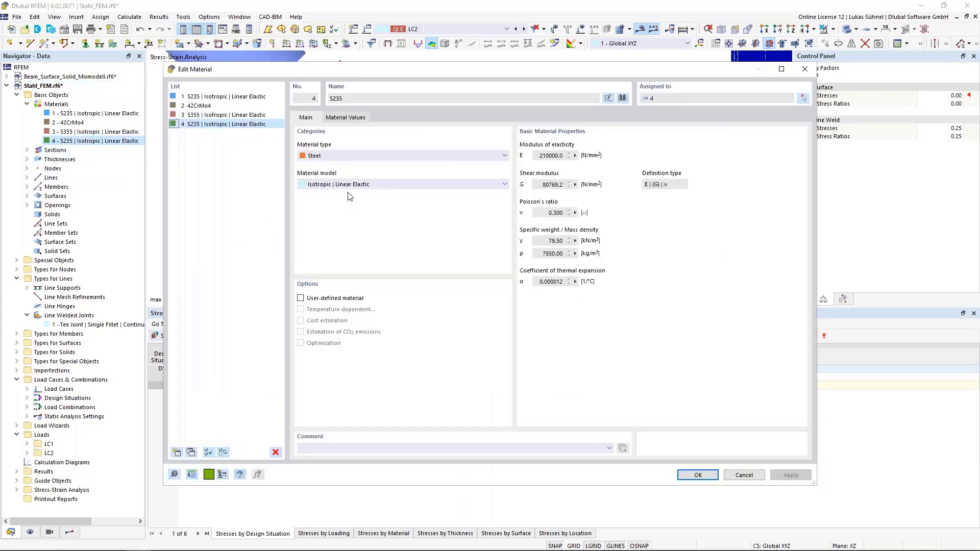
click(355, 184)
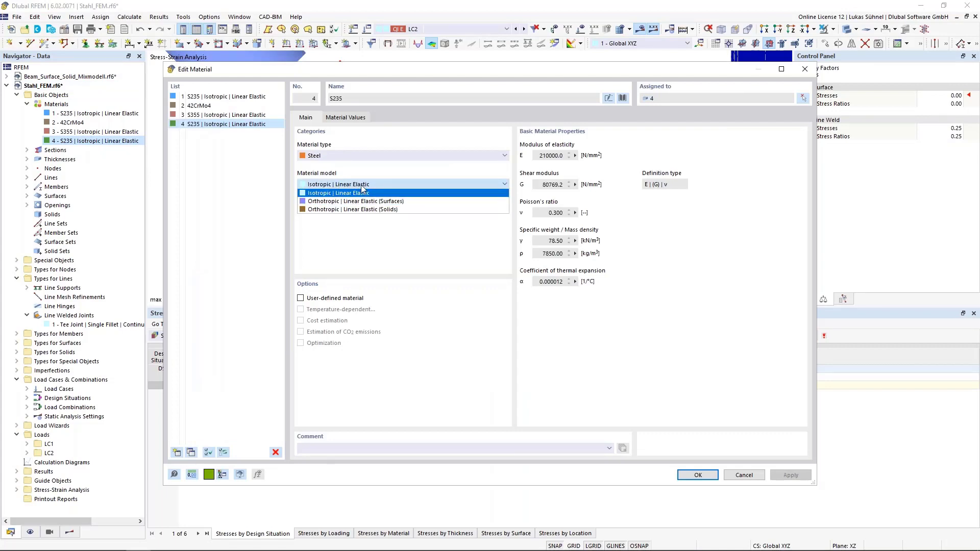
click(413, 166)
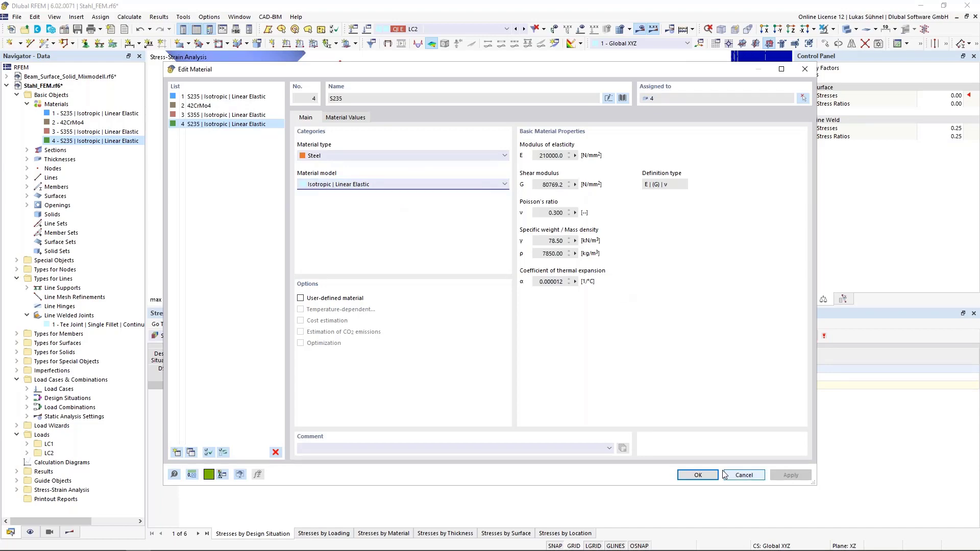
click(698, 475)
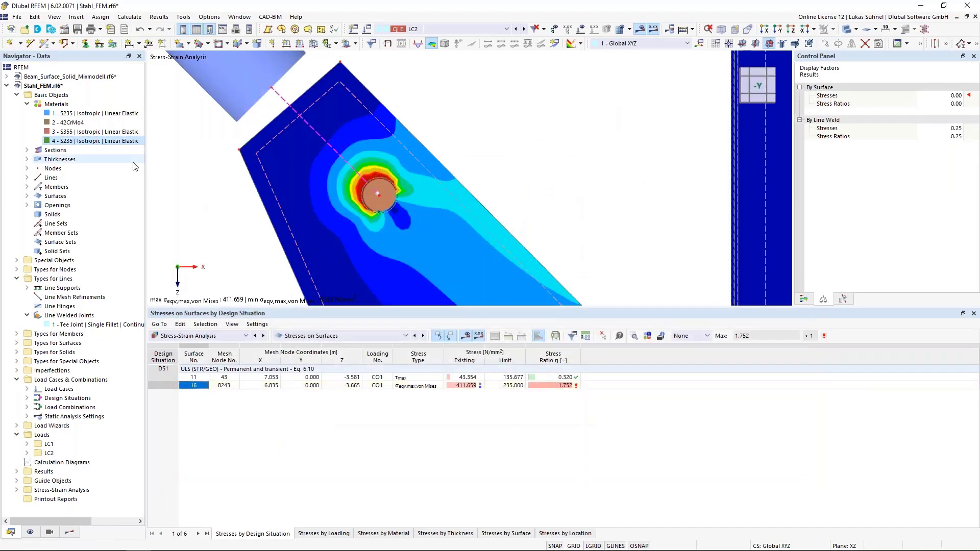
- Activate the Nonlinear Material Behavior add-on in the base data of the Stahl_FEM model
right_click(23, 88)
click(49, 108)
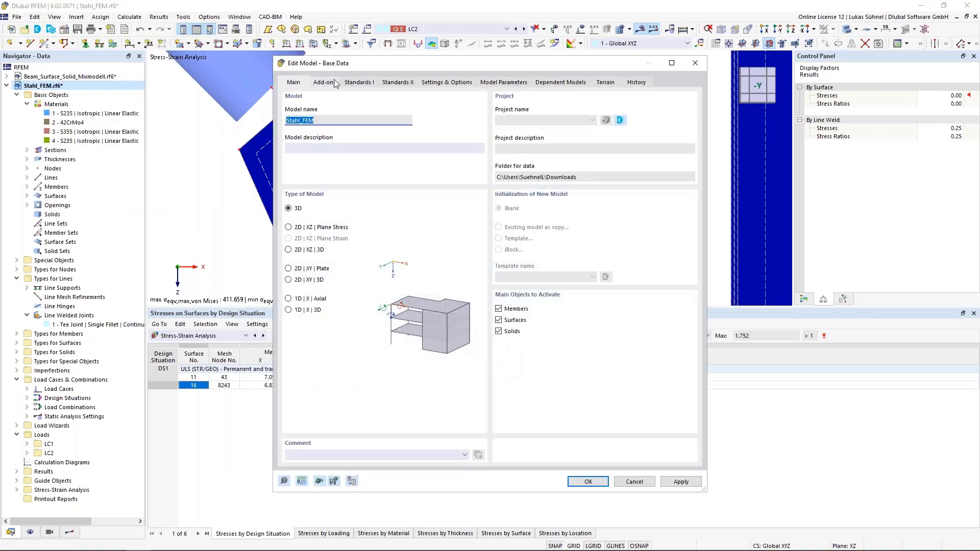
click(325, 82)
click(298, 113)
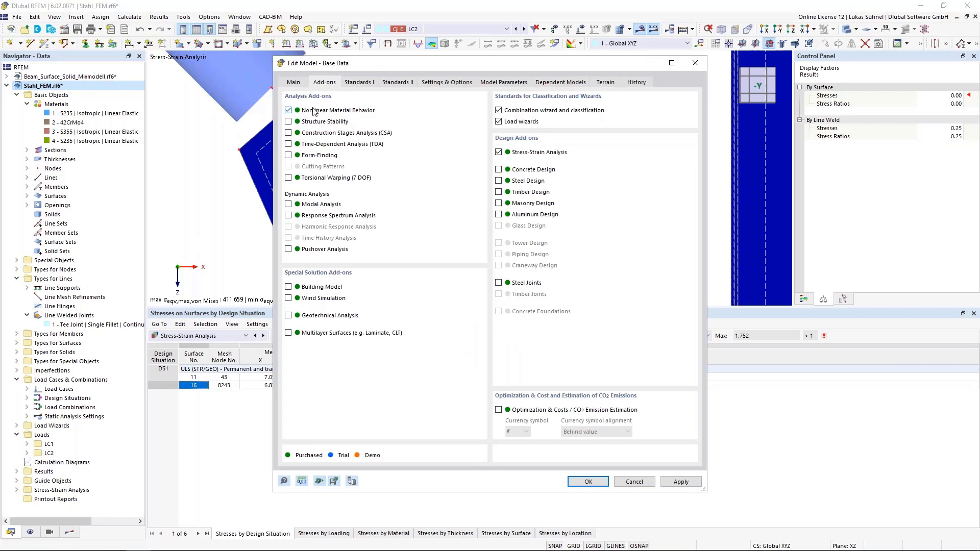
click(587, 482)
- Set material 4, S235, to the Isotropic | Plastic (Surfaces/Solids) model with the von Mises stress failure hypothesis
double_click(95, 141)
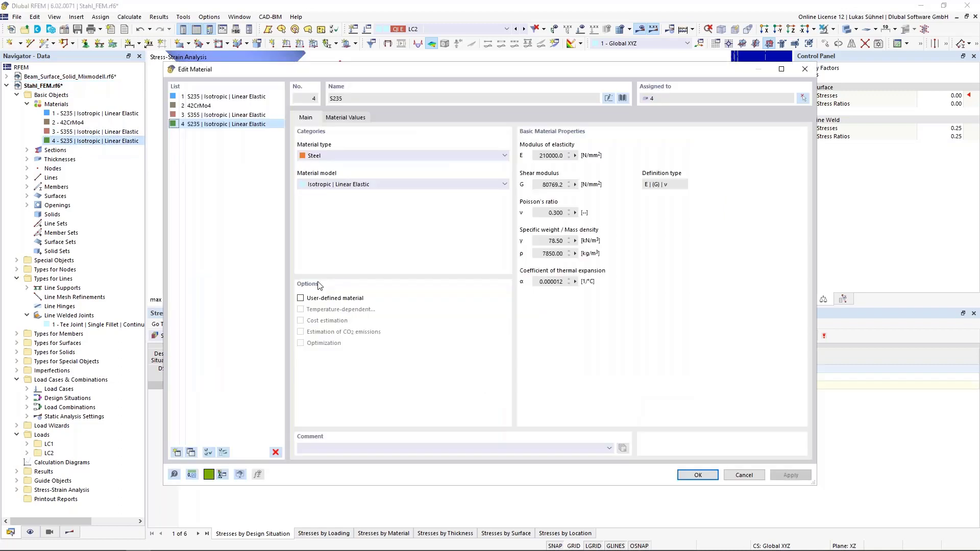
click(332, 186)
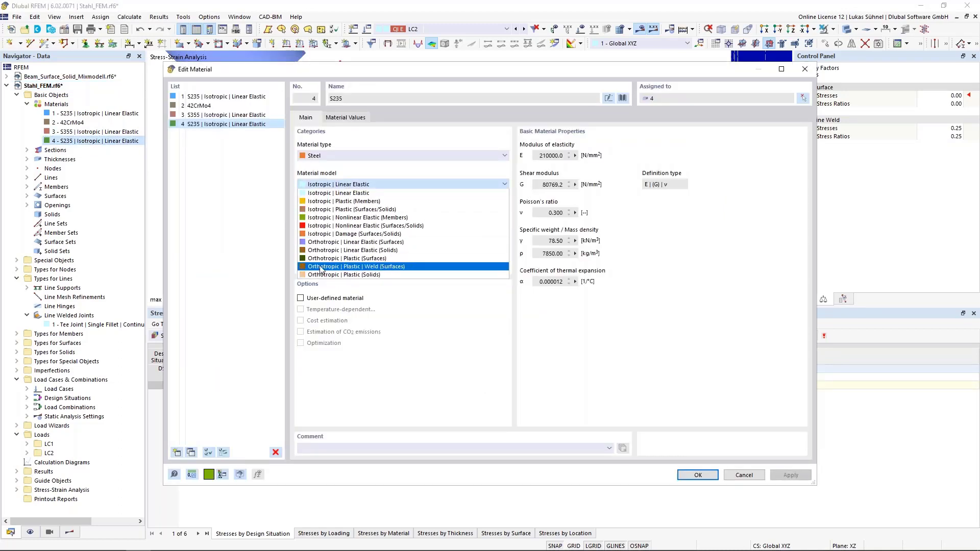
click(345, 213)
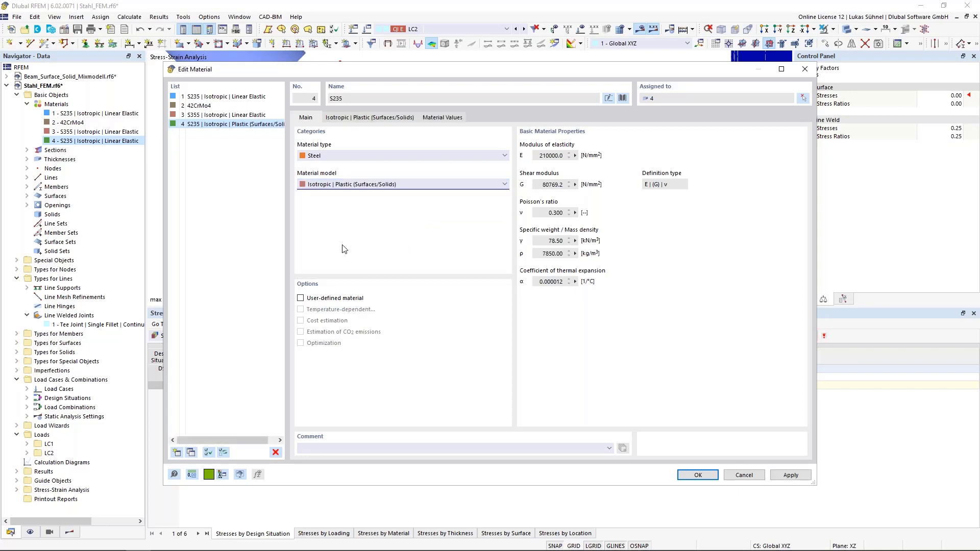
click(358, 119)
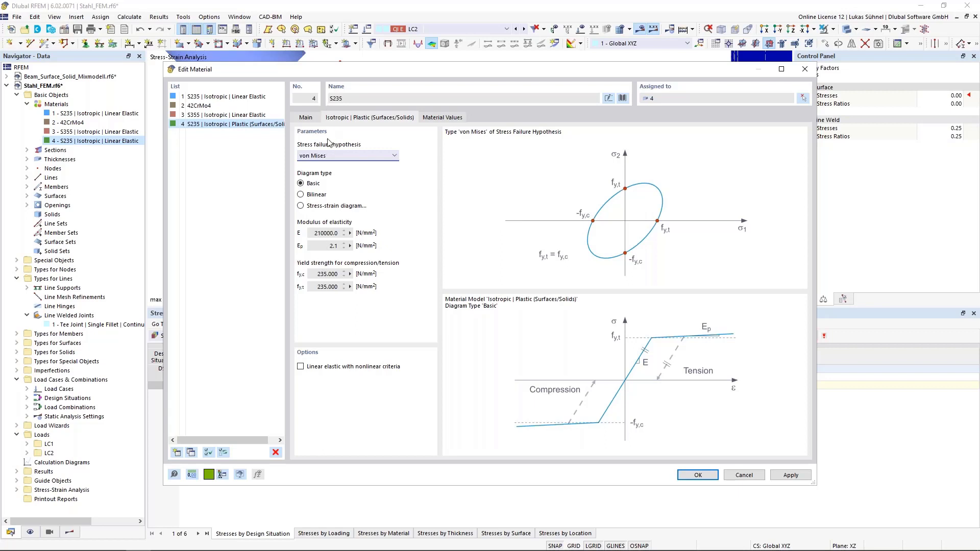
click(324, 156)
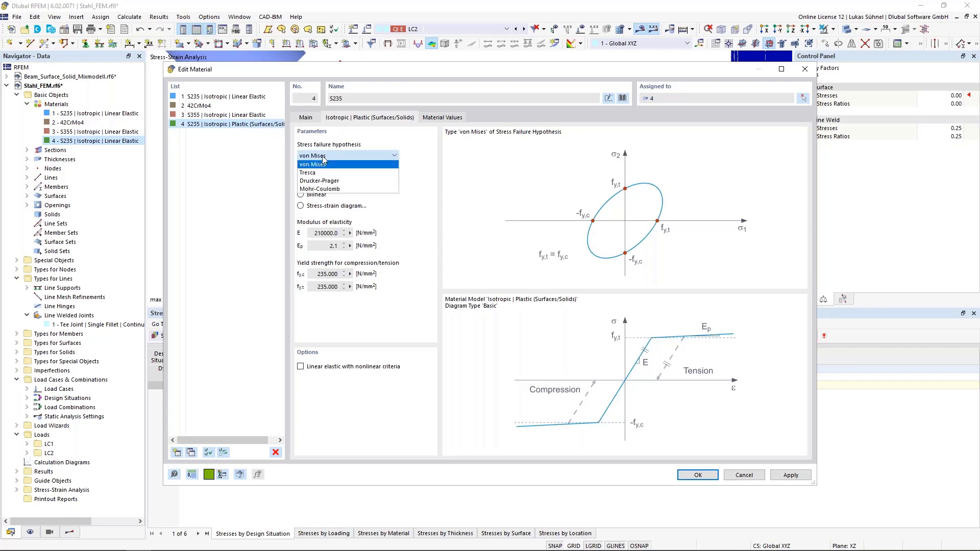
click(323, 158)
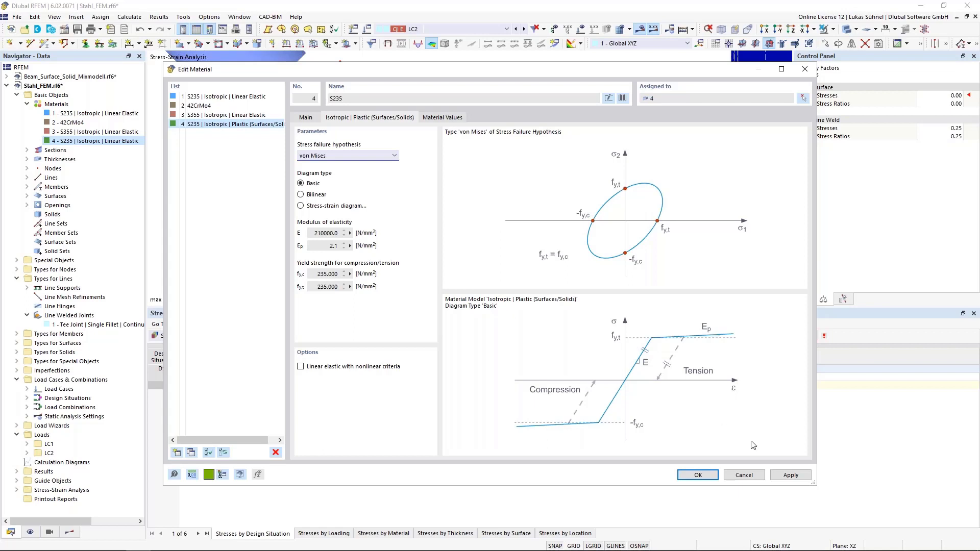
click(699, 475)
click(532, 324)
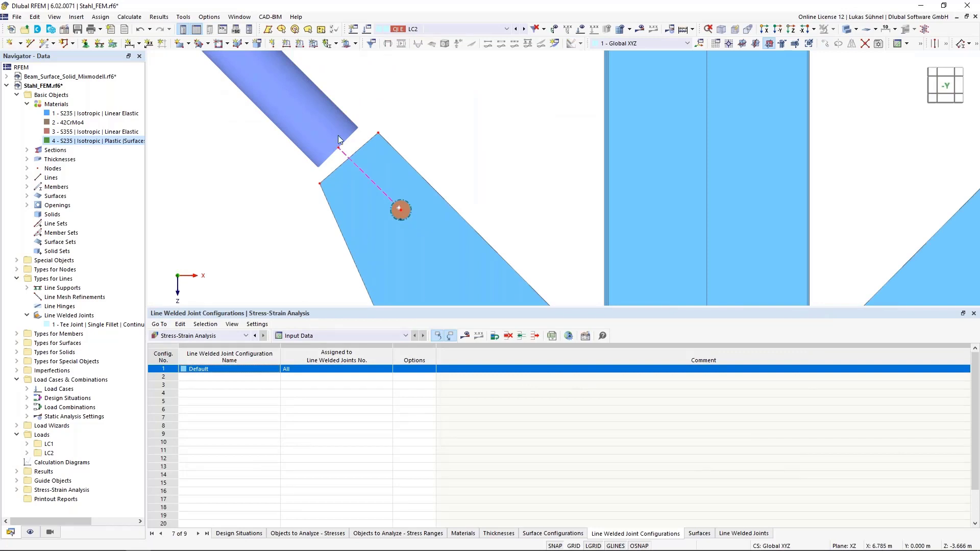
- Show the finite element mesh again and inspect its element size around the gusset plate's bolt hole
click(30, 532)
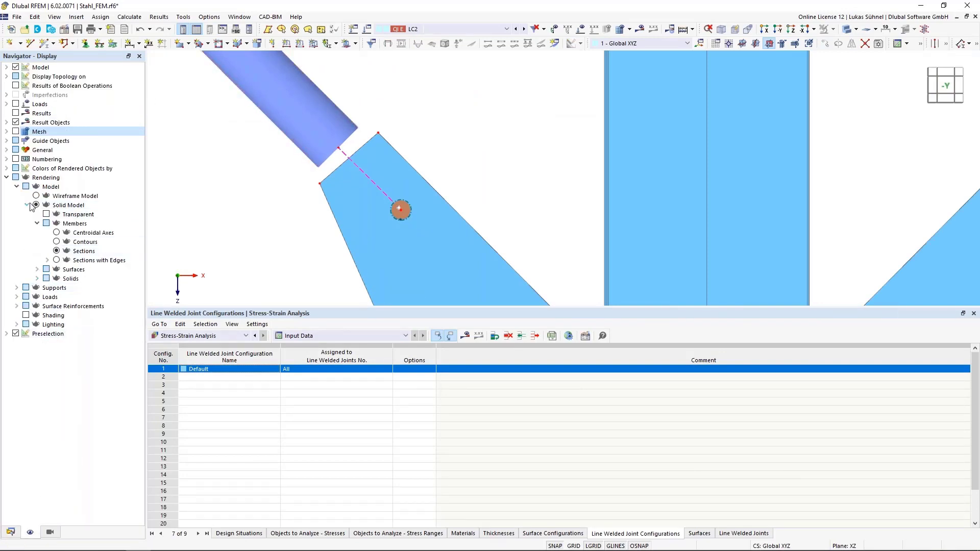
click(16, 132)
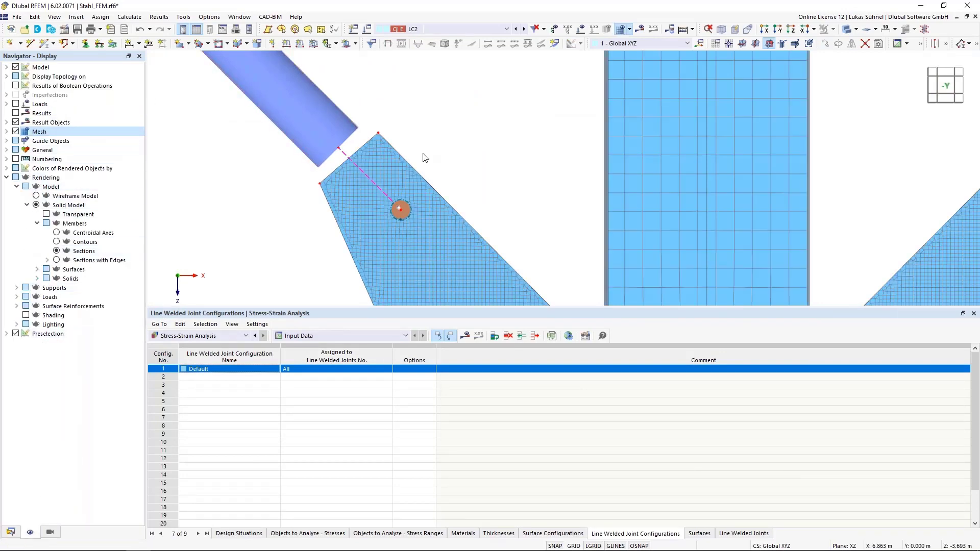
scroll(388, 185, up, 5)
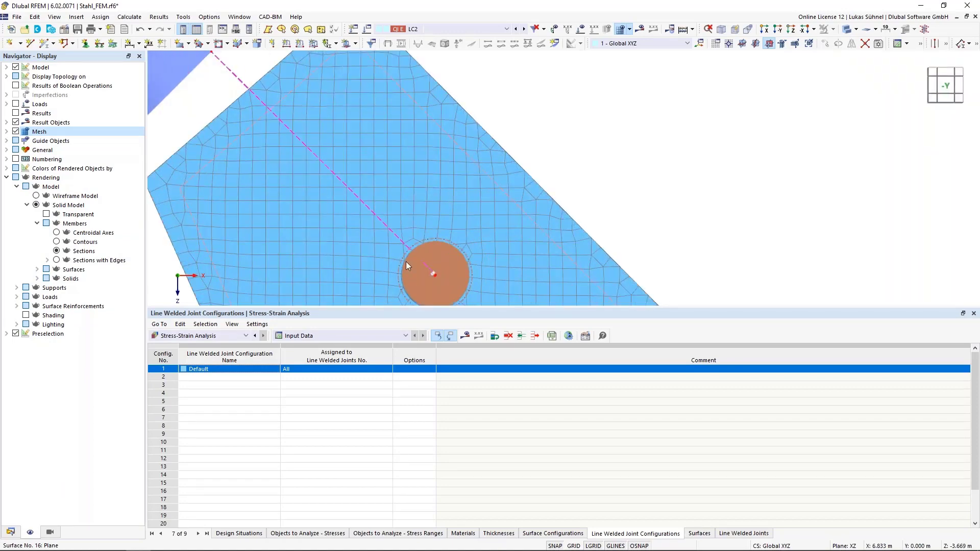
scroll(421, 276, up, 5)
scroll(399, 212, up, 3)
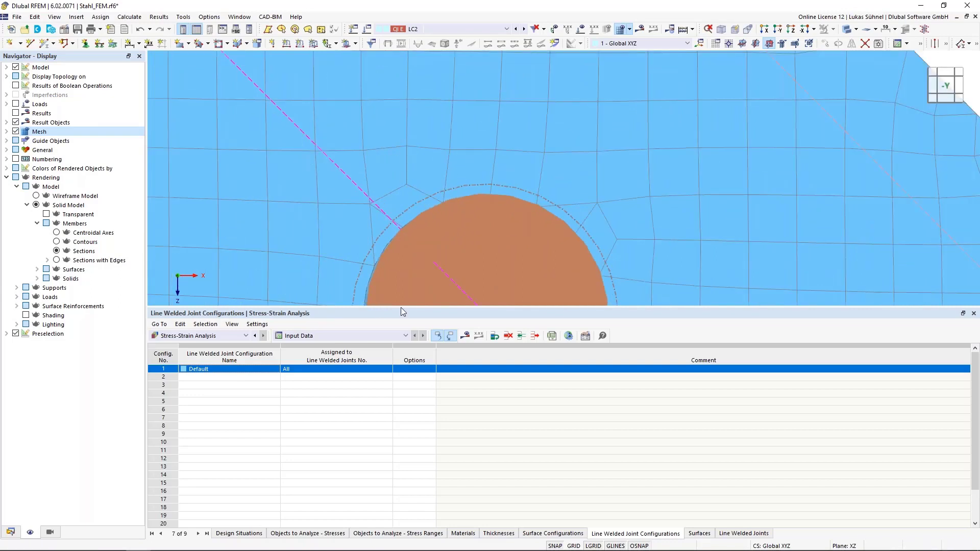
scroll(397, 257, down, 2)
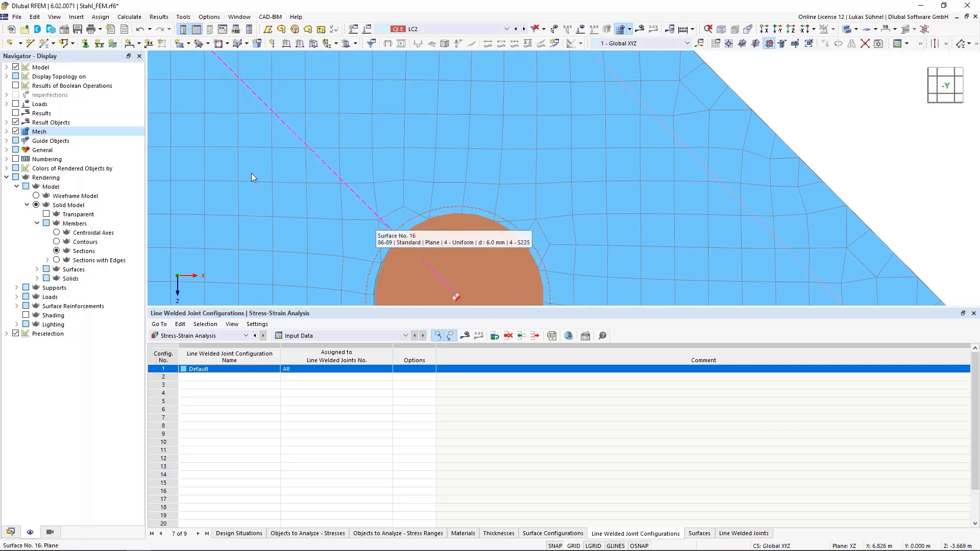
scroll(251, 174, down, 2)
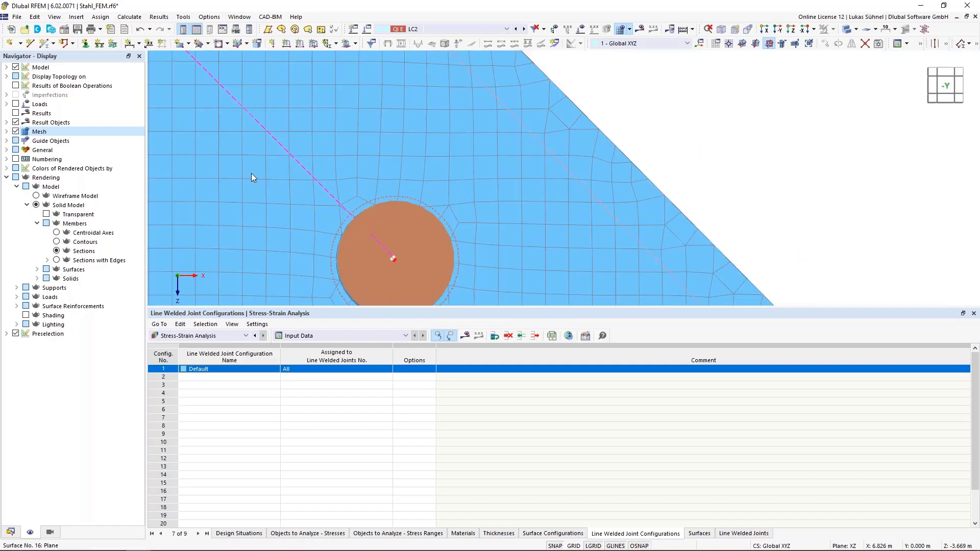
scroll(333, 199, up, 3)
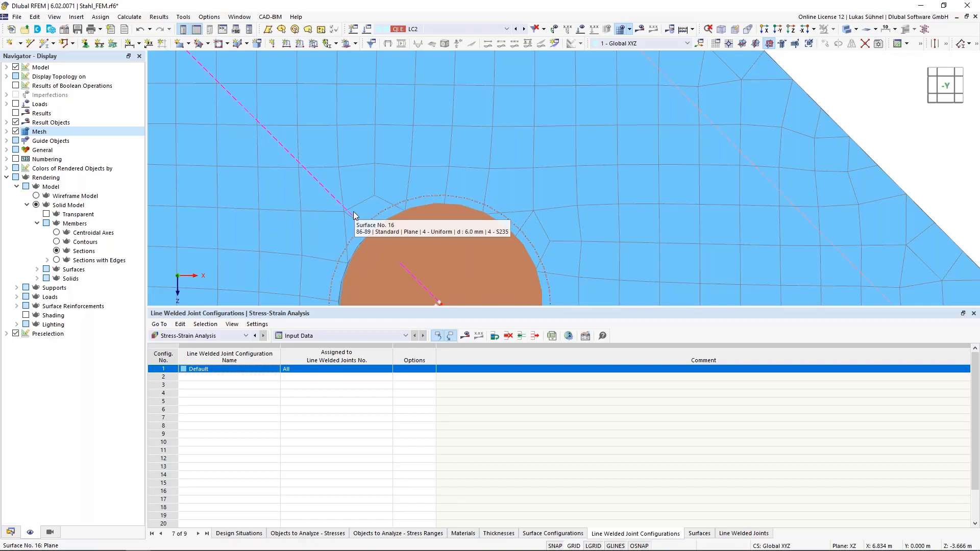
scroll(356, 215, down, 2)
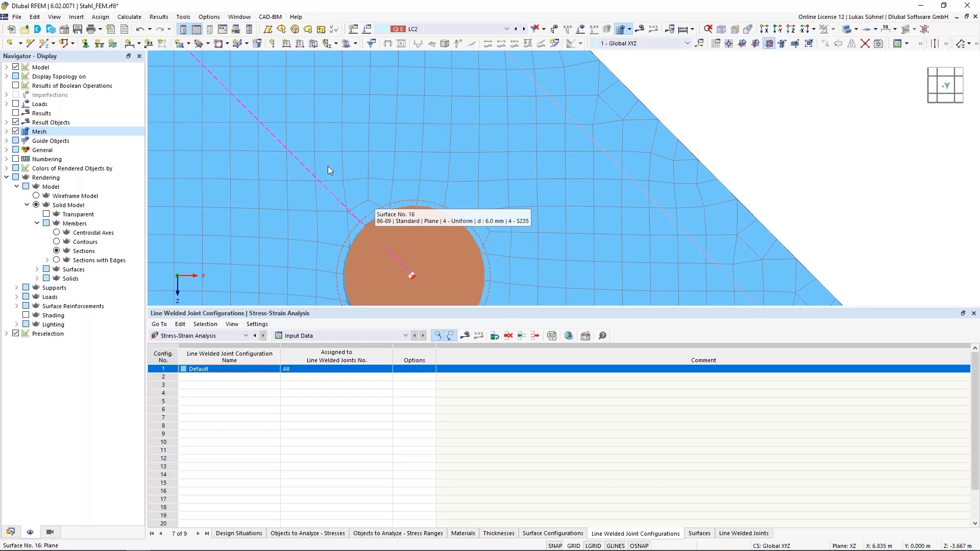
- Set the result smoothing type for surfaces to Constant on mesh elements, previewing the continuous option within surface sets for comparison
click(162, 20)
mouse_move(130, 18)
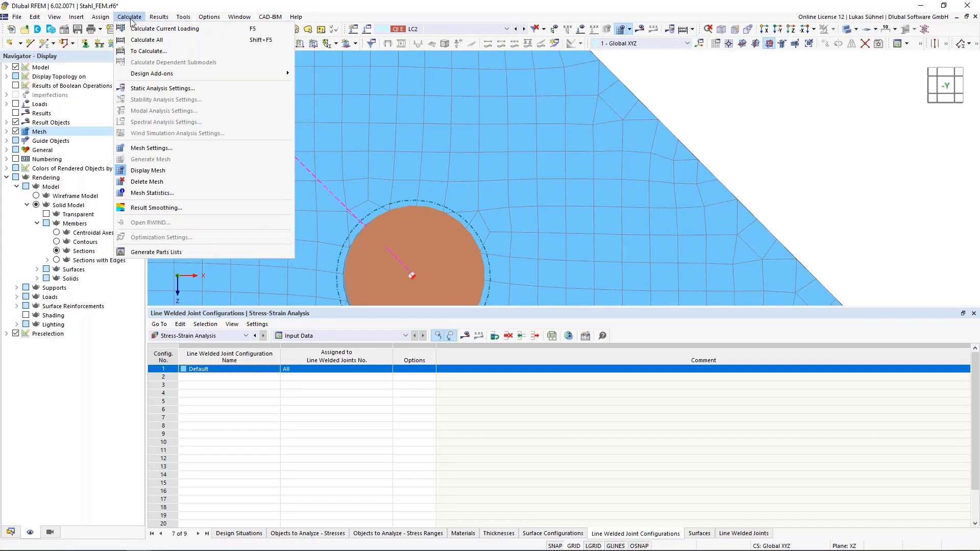
click(156, 208)
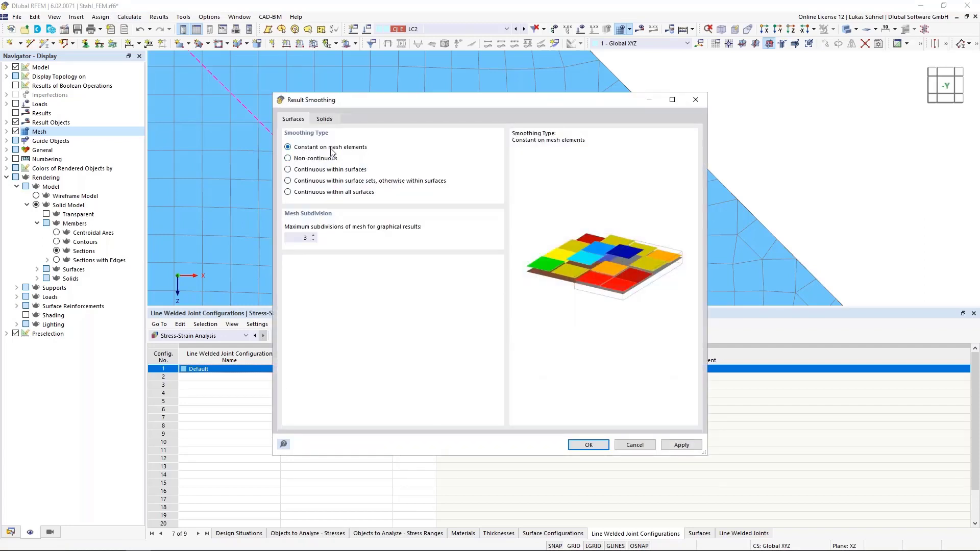
click(294, 182)
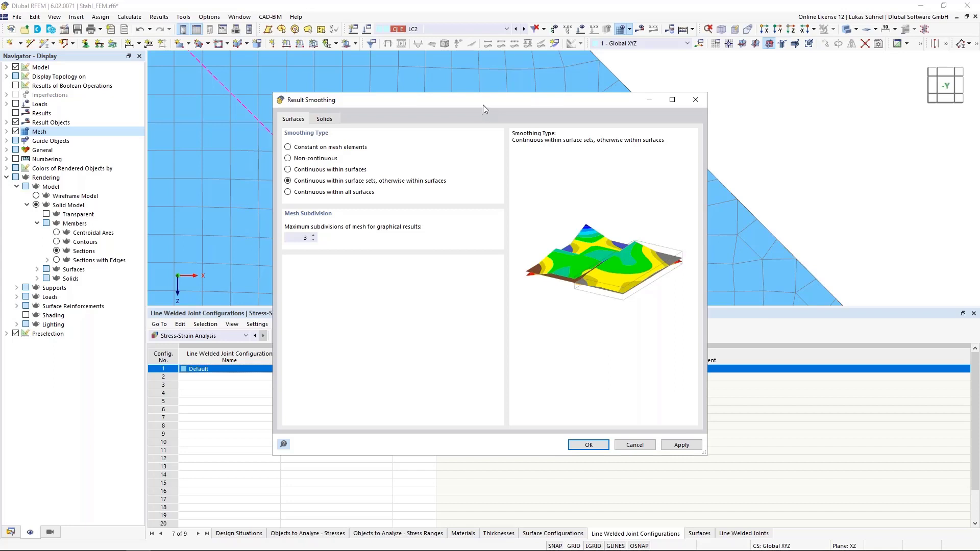
drag(482, 105, 737, 96)
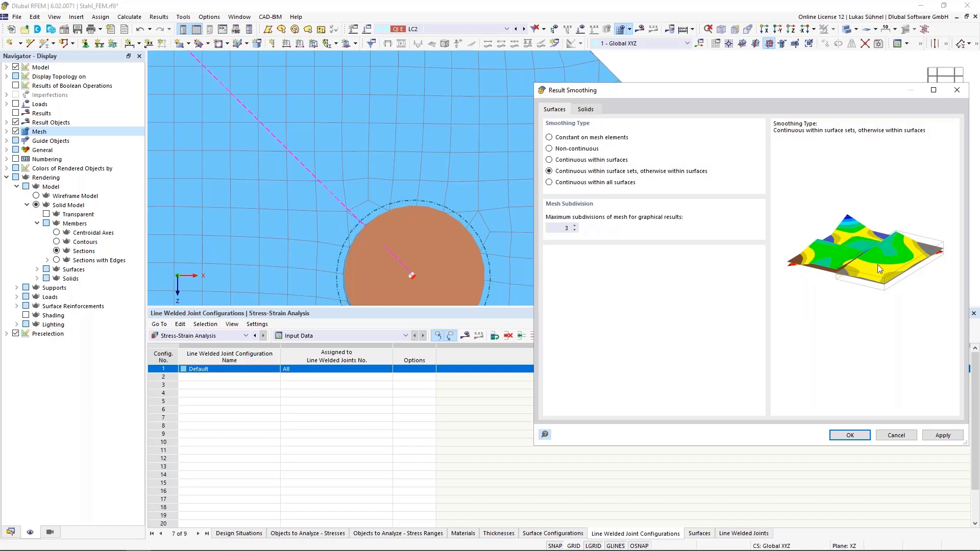
click(574, 140)
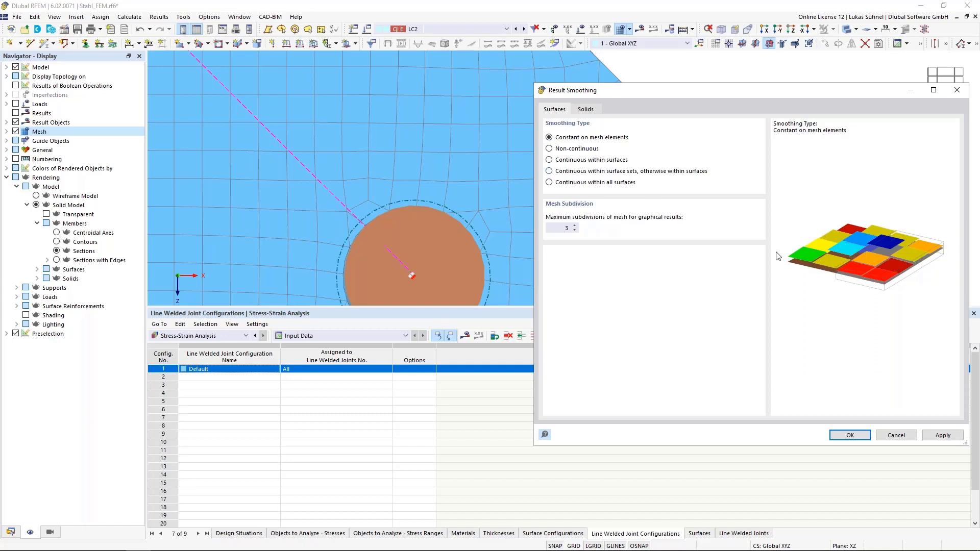
click(860, 437)
scroll(344, 170, down, 3)
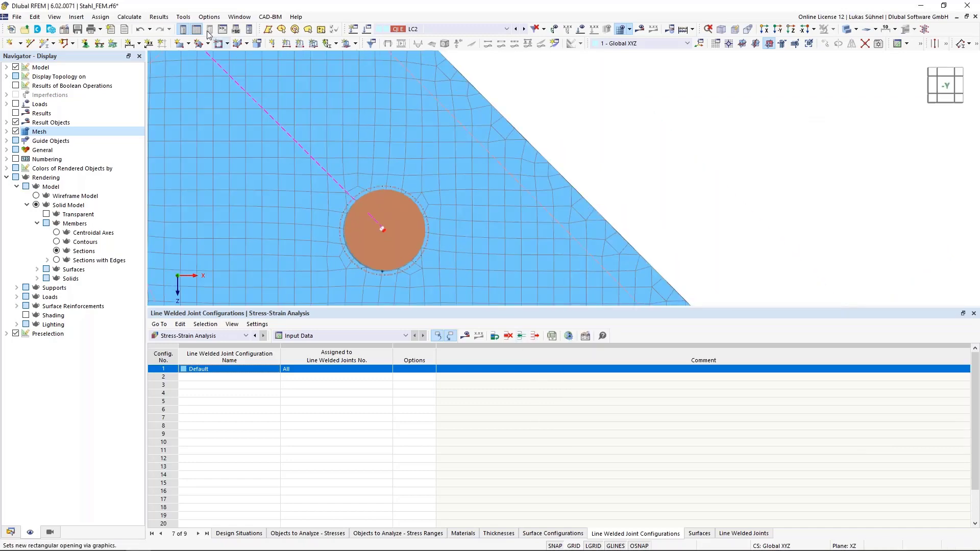
click(154, 17)
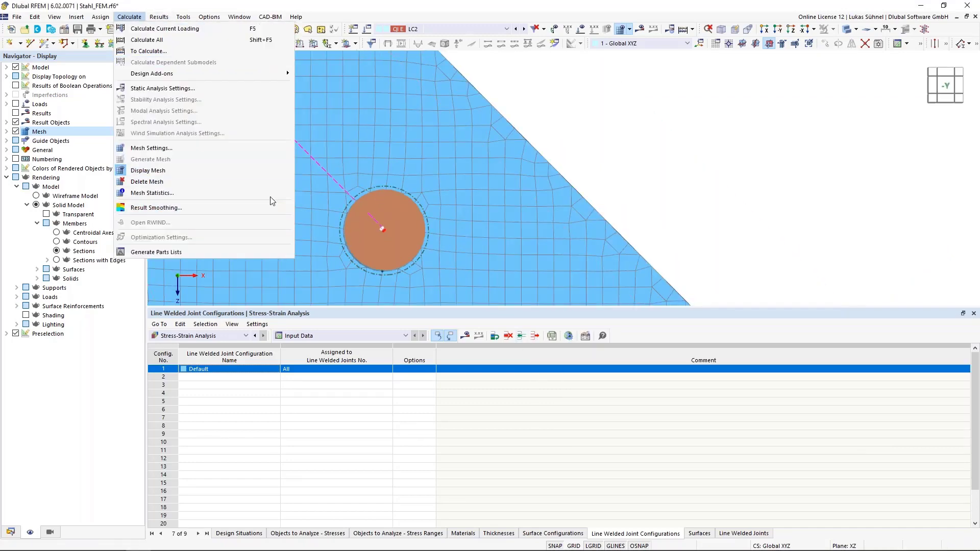
click(546, 176)
scroll(546, 178, down, 3)
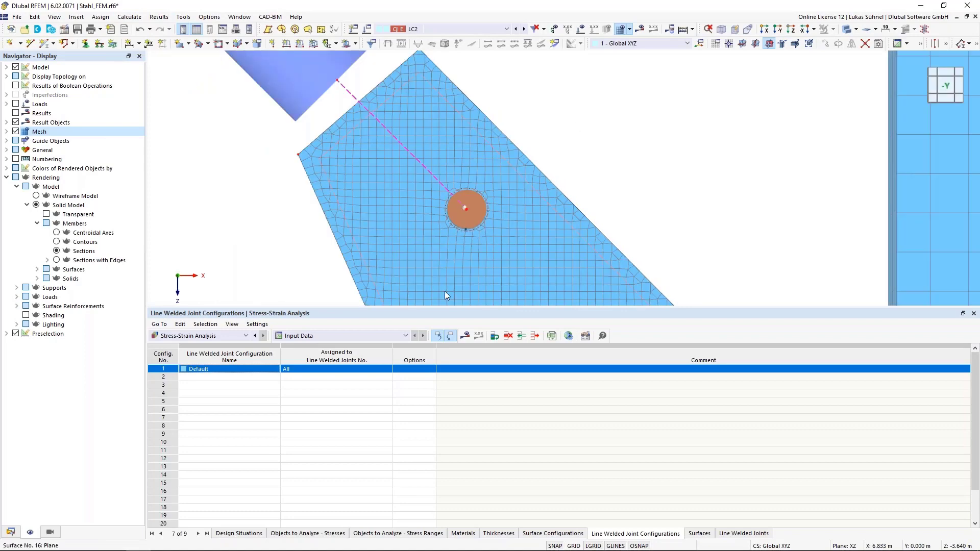
- In the global Stress-Strain Analysis settings, set the surface smoothing to Constant on mesh elements and activate Strain analysis
click(10, 532)
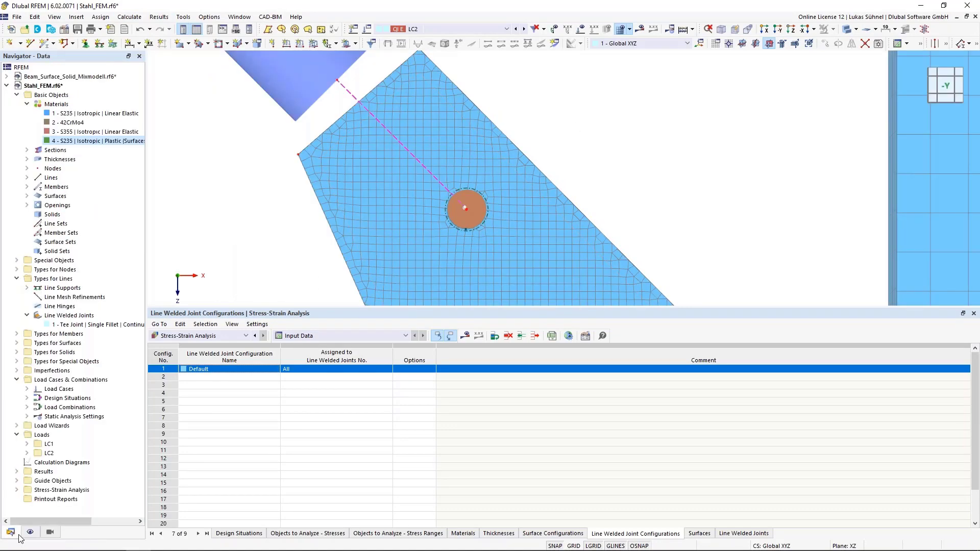
right_click(52, 493)
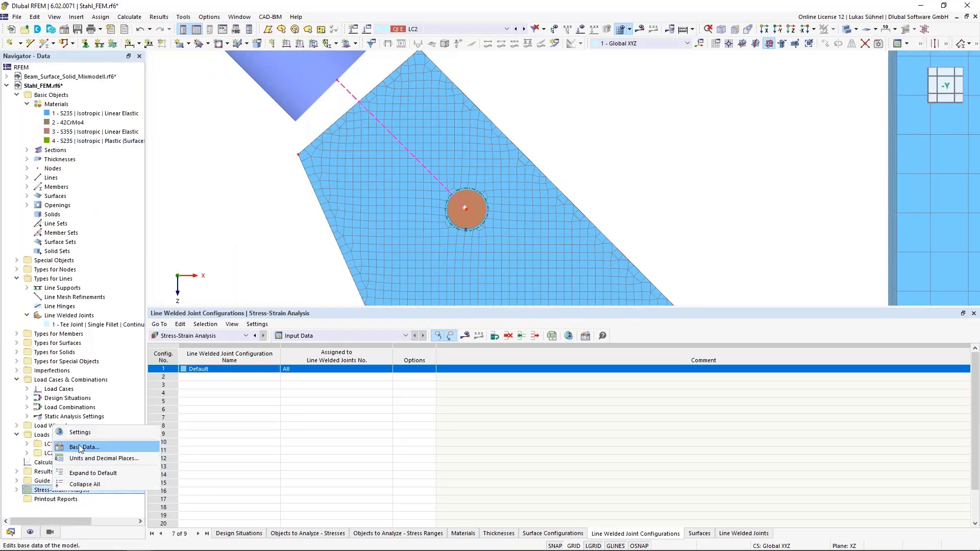
right_click(35, 492)
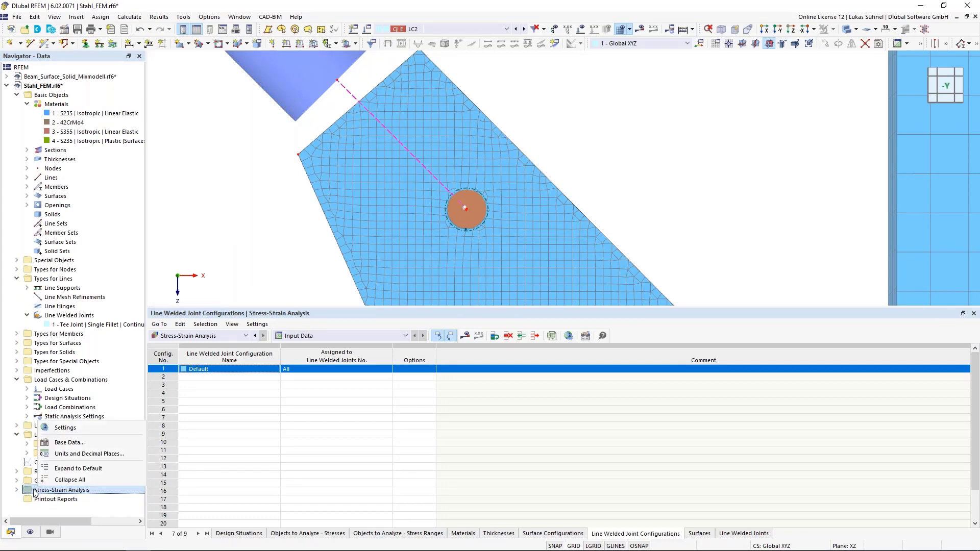
click(61, 428)
click(570, 150)
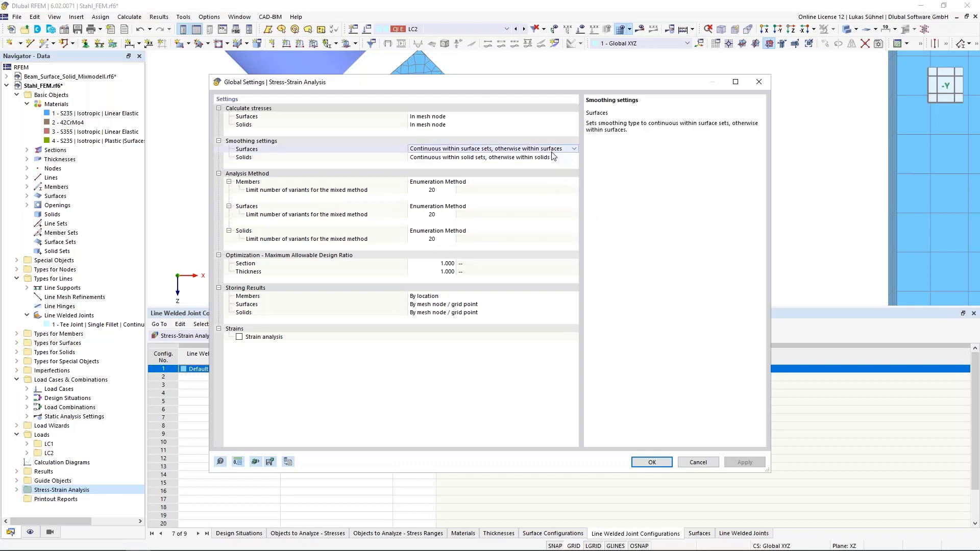
click(573, 149)
click(445, 163)
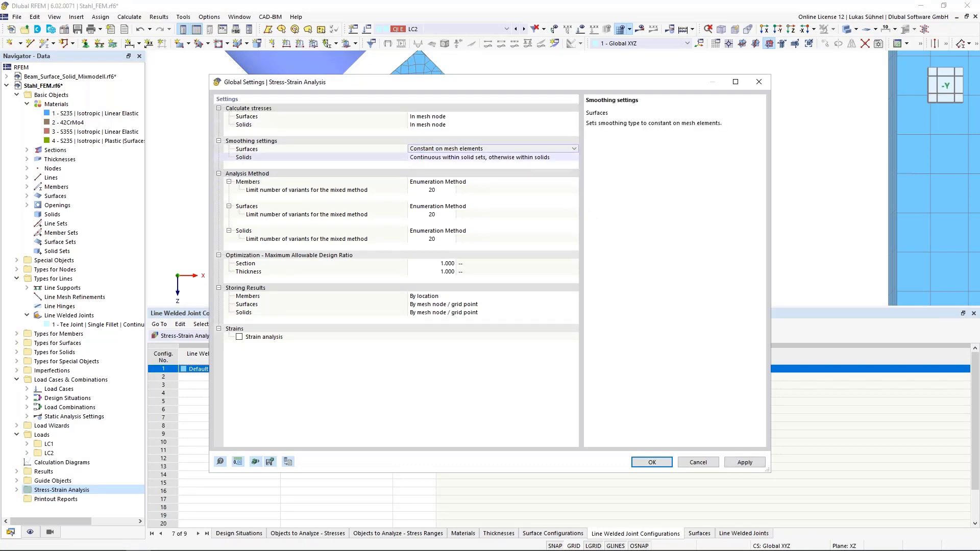
drag(364, 89, 698, 78)
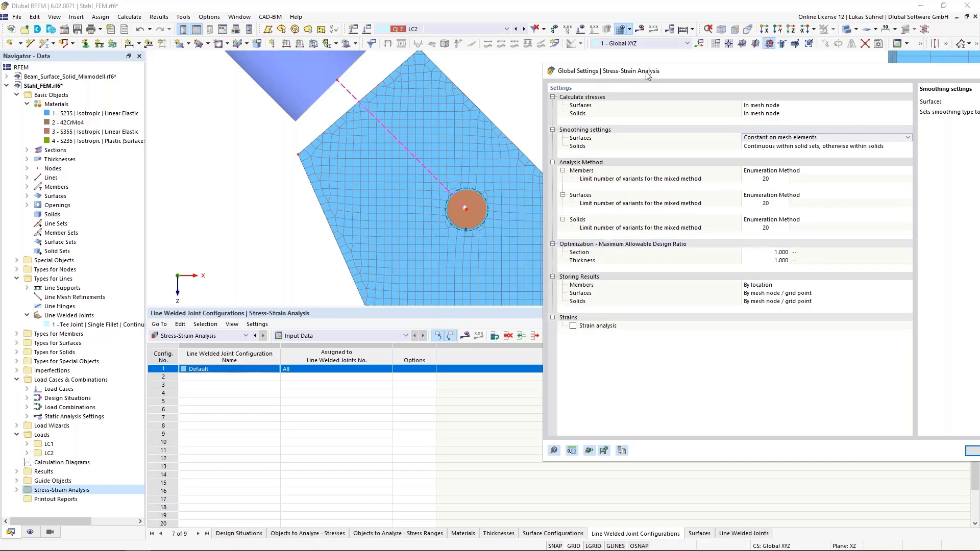
drag(645, 72, 485, 56)
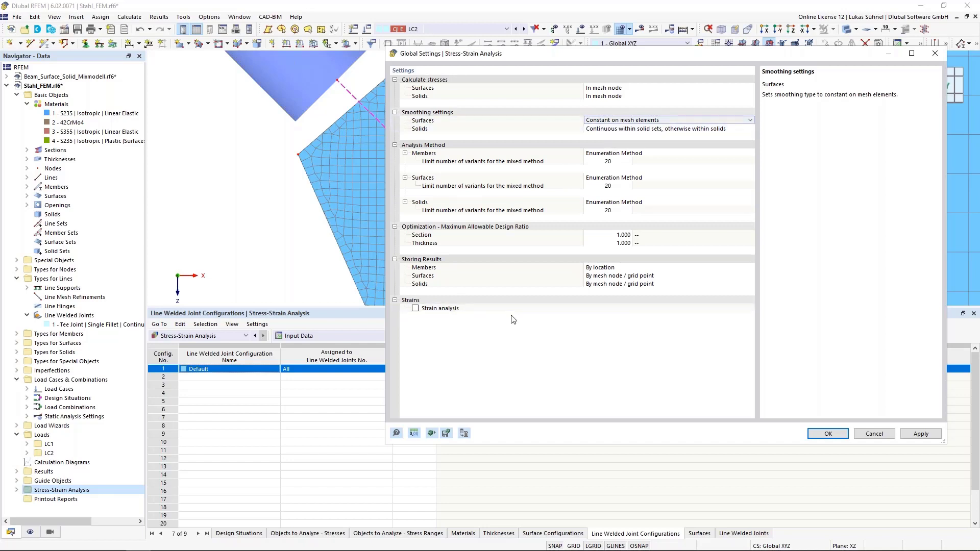
click(415, 309)
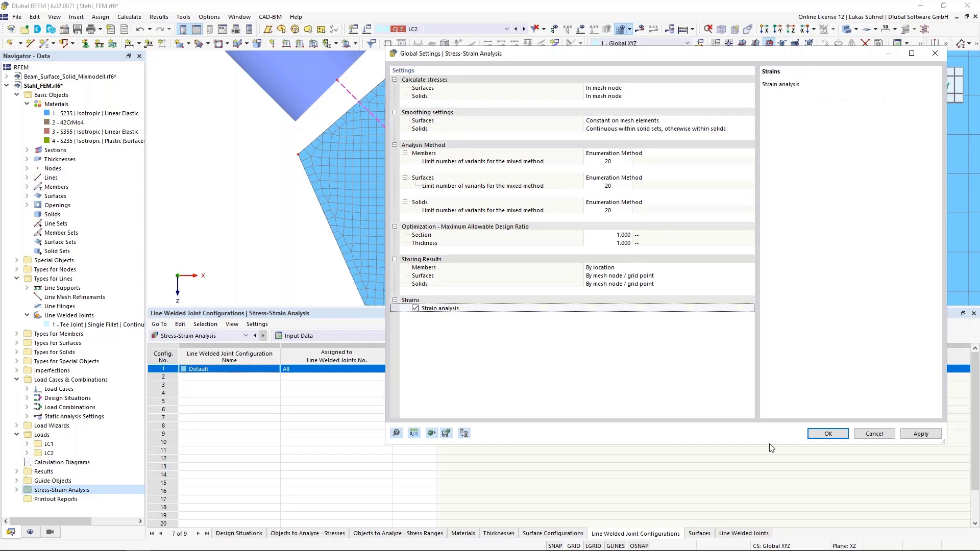
click(828, 433)
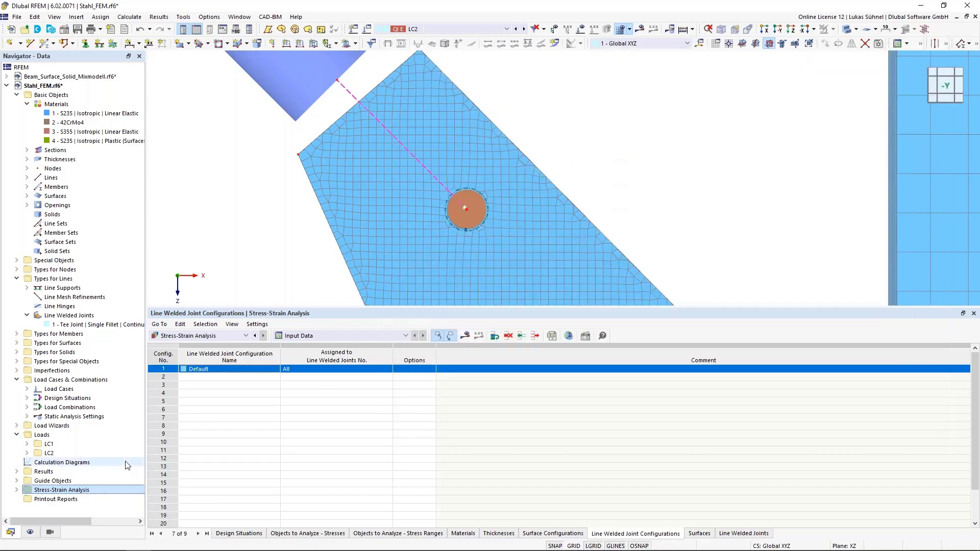
- In the Default surface configuration, deselect all strains to calculate and activate only the von Mises strain εMises
click(552, 534)
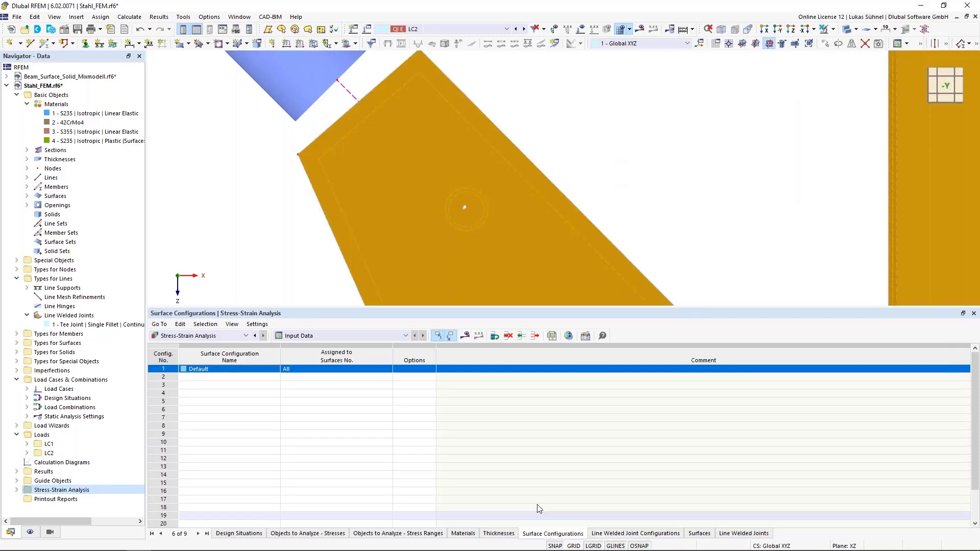
double_click(163, 369)
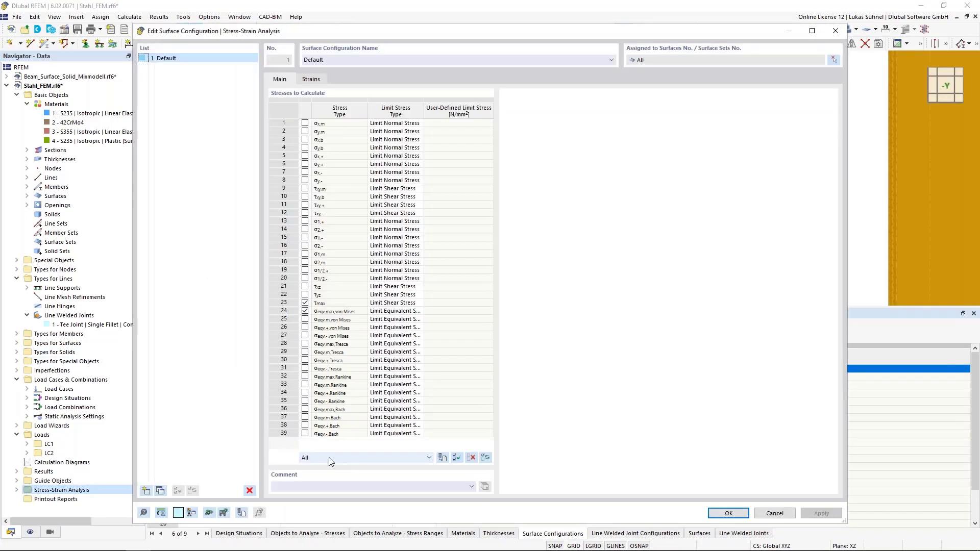
click(312, 80)
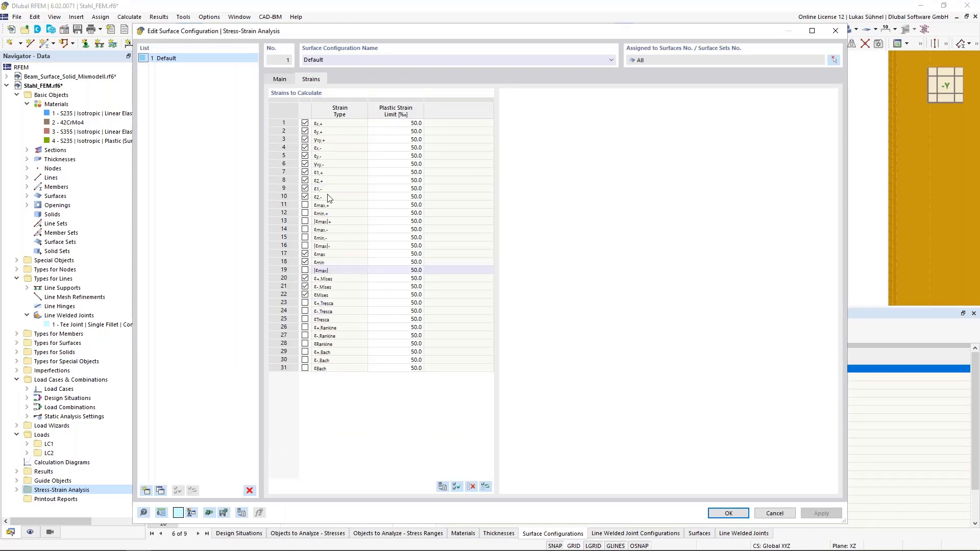
click(471, 487)
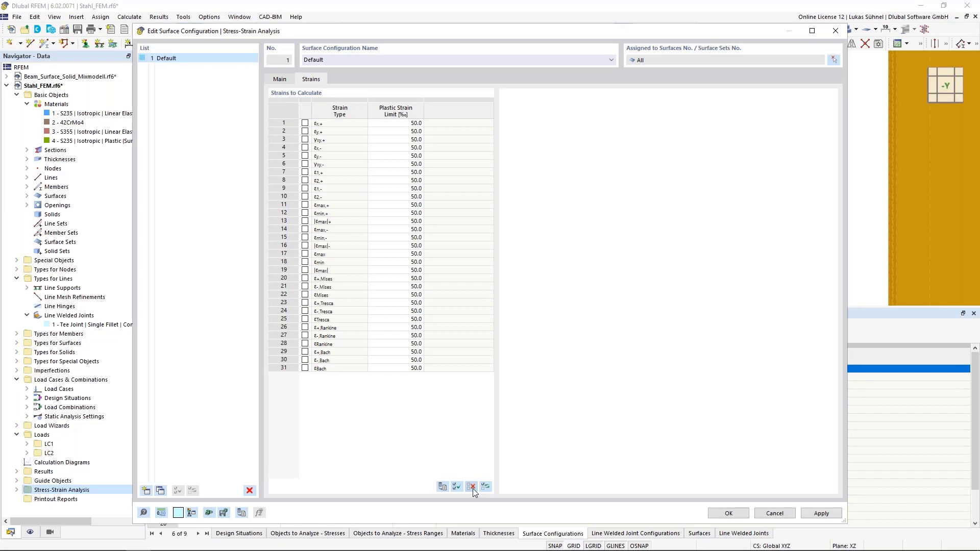
click(305, 295)
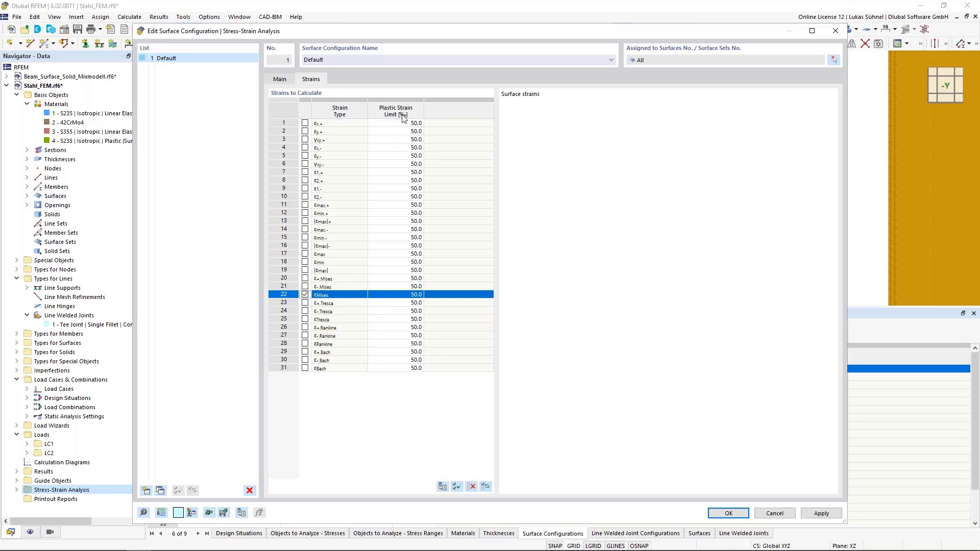
click(401, 295)
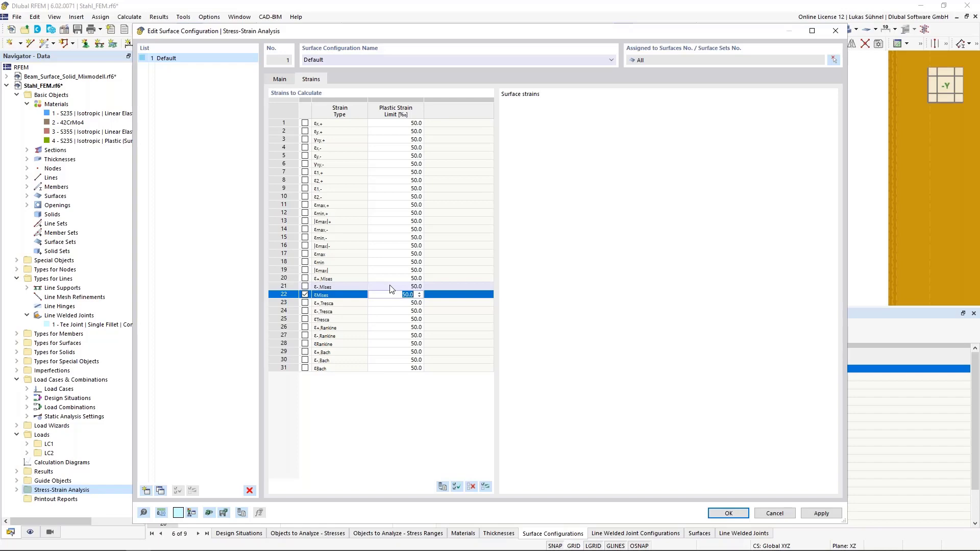
drag(409, 32, 390, 354)
drag(483, 357, 485, 54)
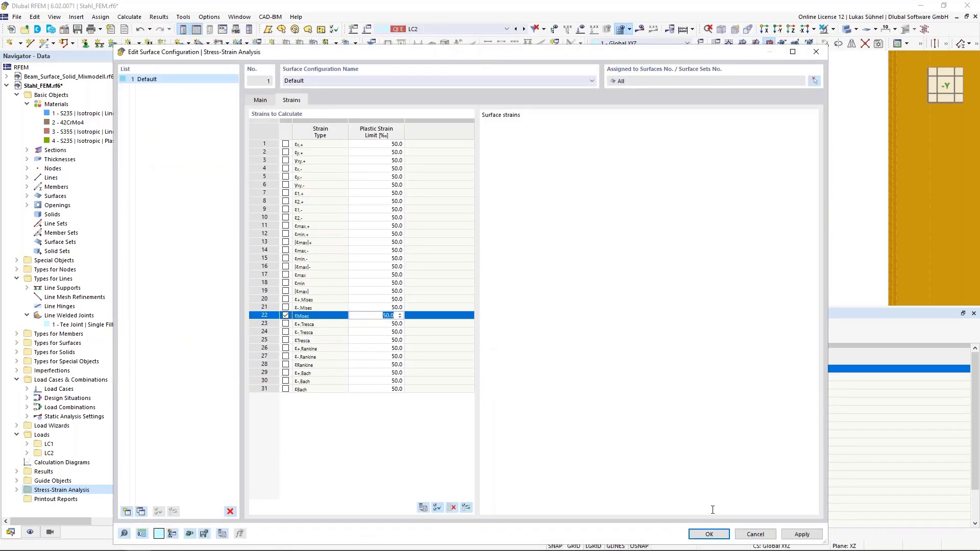
click(710, 535)
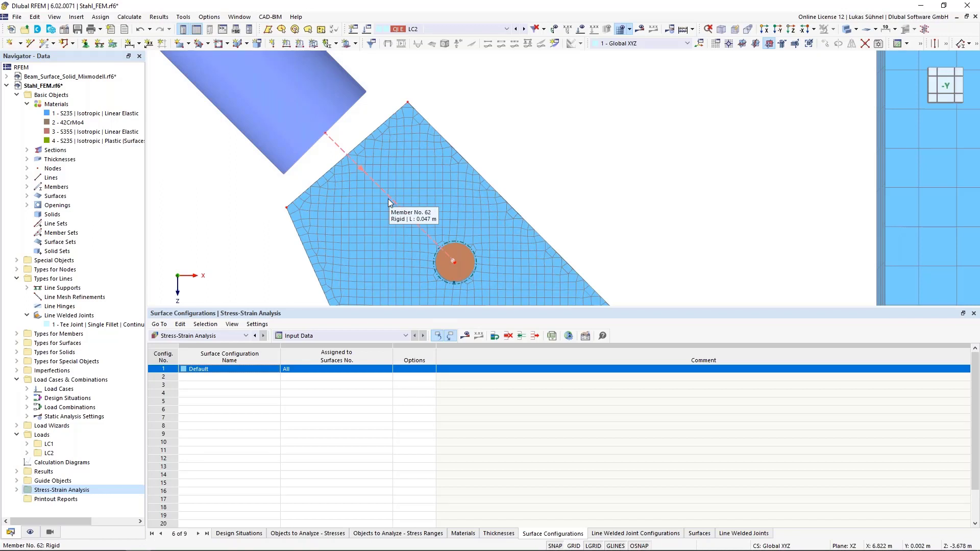
- Start the Stress-Strain Analysis calculation with the gusset plate joint in a perspective view
scroll(396, 186, down, 2)
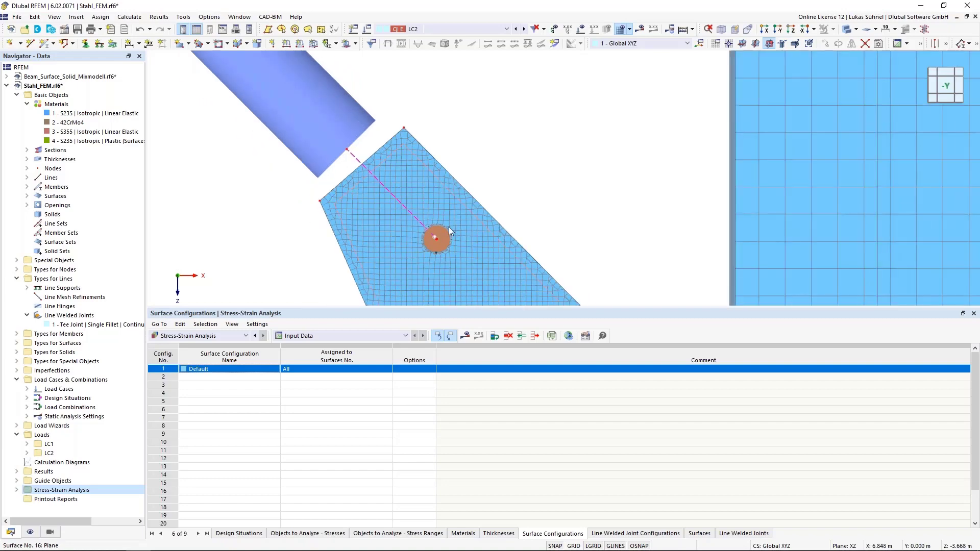
scroll(408, 146, down, 2)
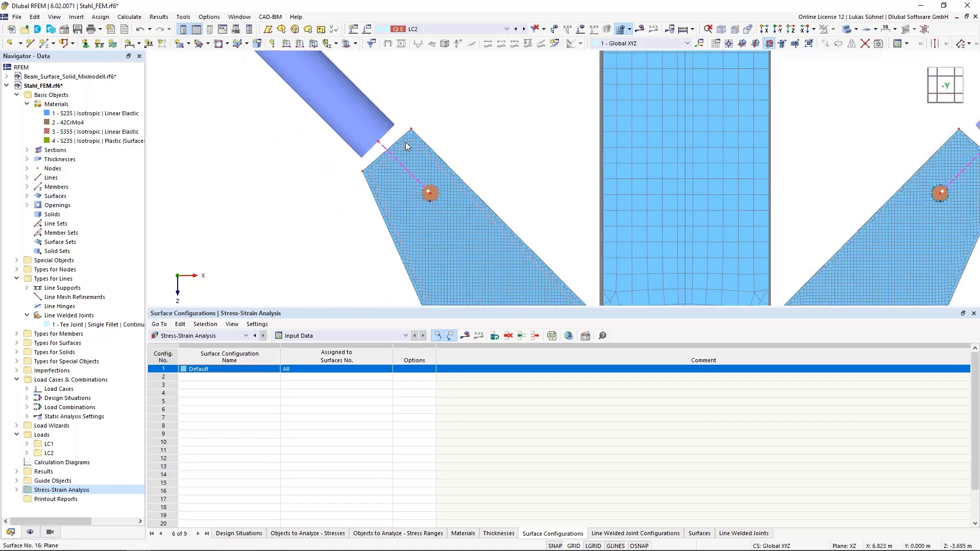
scroll(472, 155, down, 4)
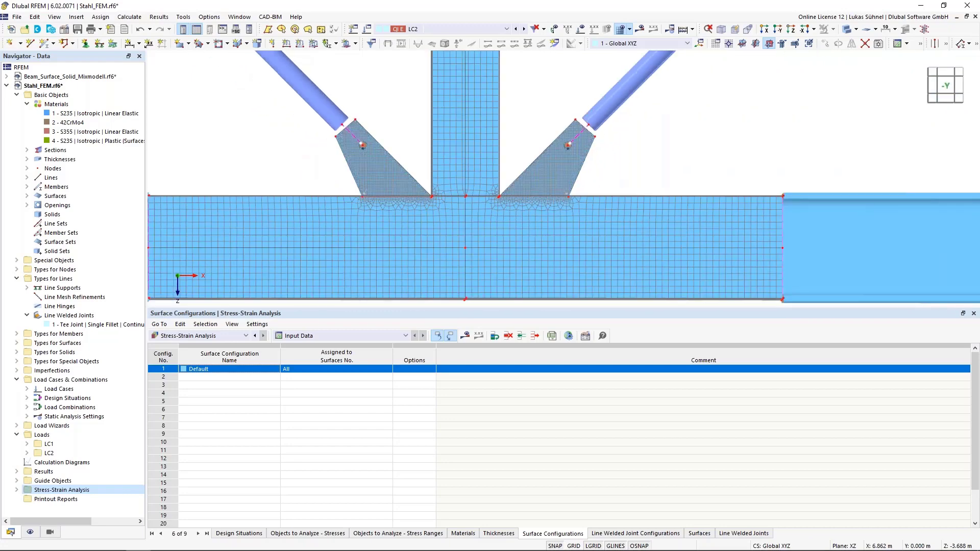
ctrl+middle_drag(369, 103, 406, 135)
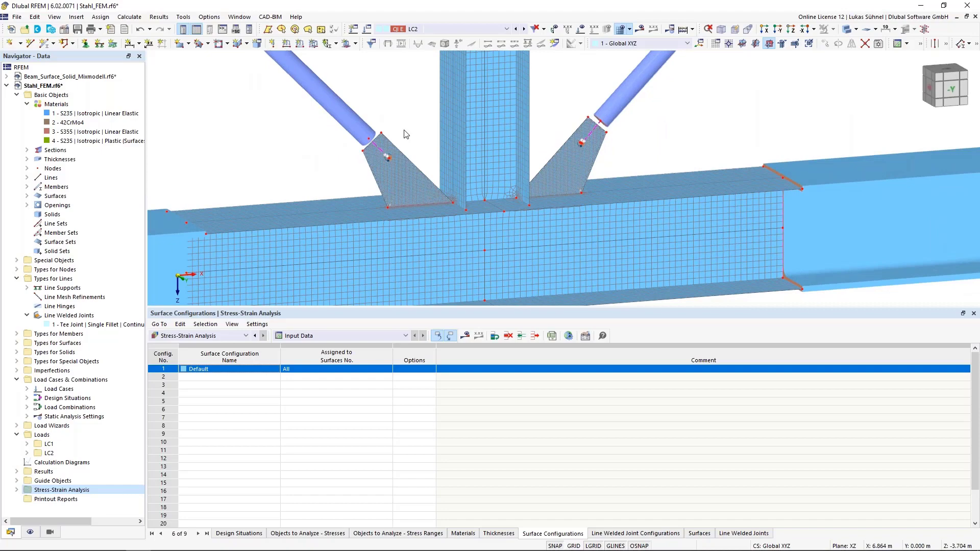
click(464, 335)
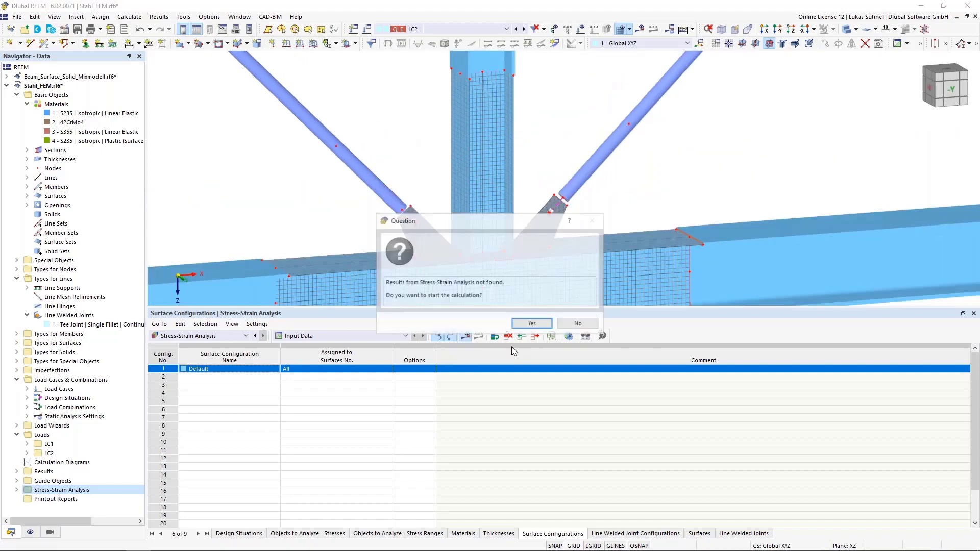
click(534, 325)
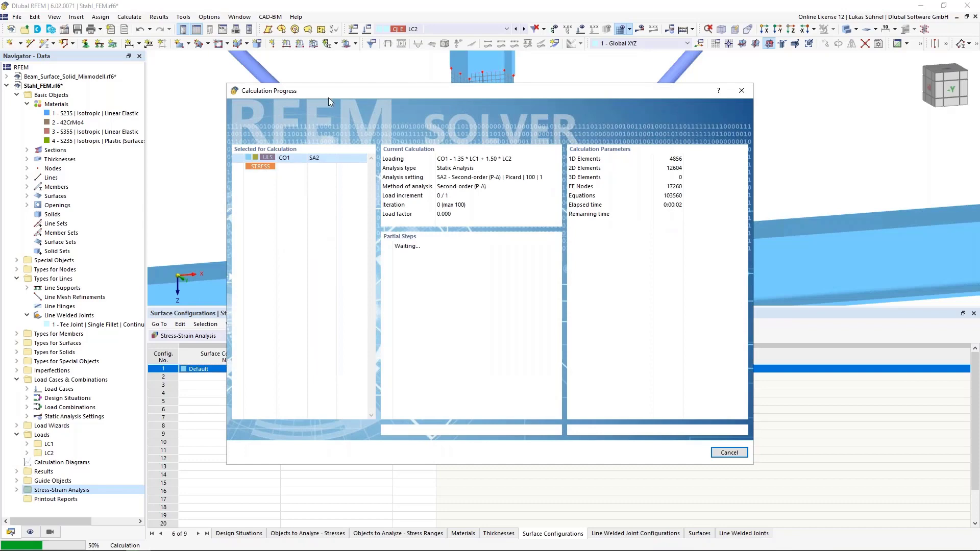
- Move the calculation progress window clear of the model and view the calculated von Mises stresses on both gusset plates from the front
drag(329, 97, 611, 156)
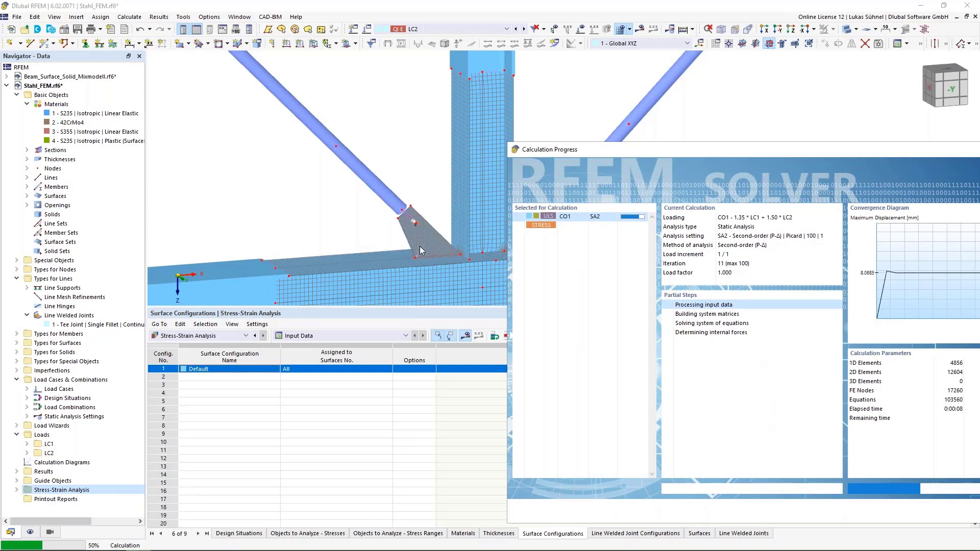
drag(610, 151, 444, 146)
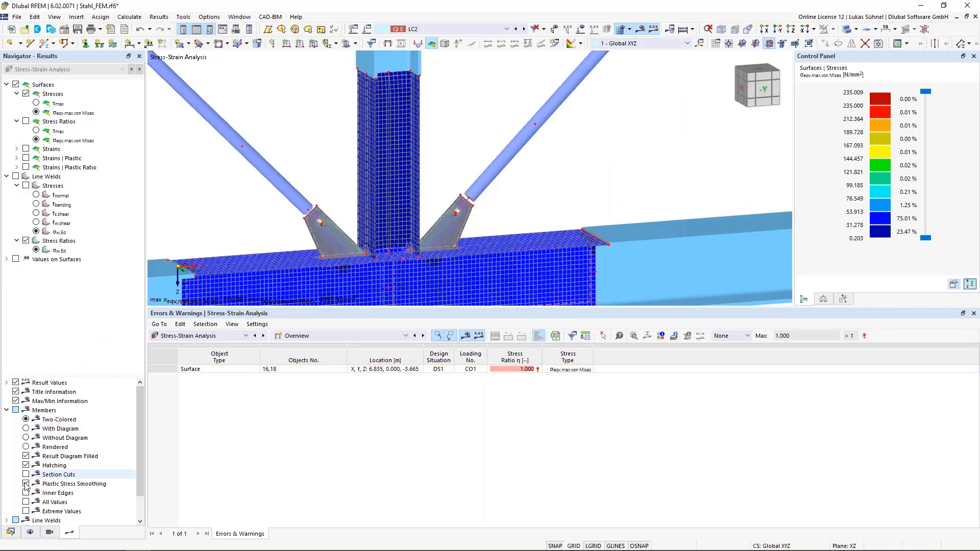
click(30, 532)
scroll(323, 230, up, 5)
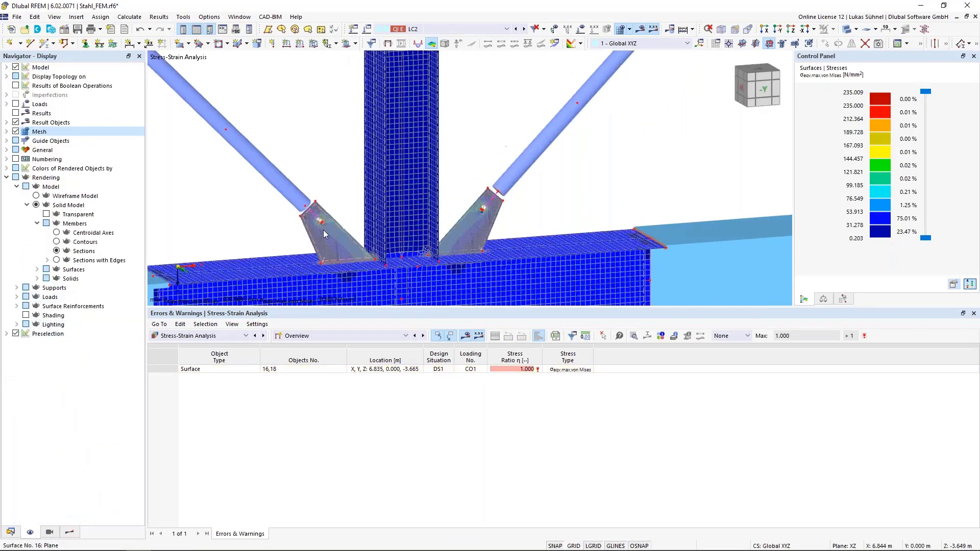
middle_drag(311, 179, 370, 175)
scroll(323, 135, down, 6)
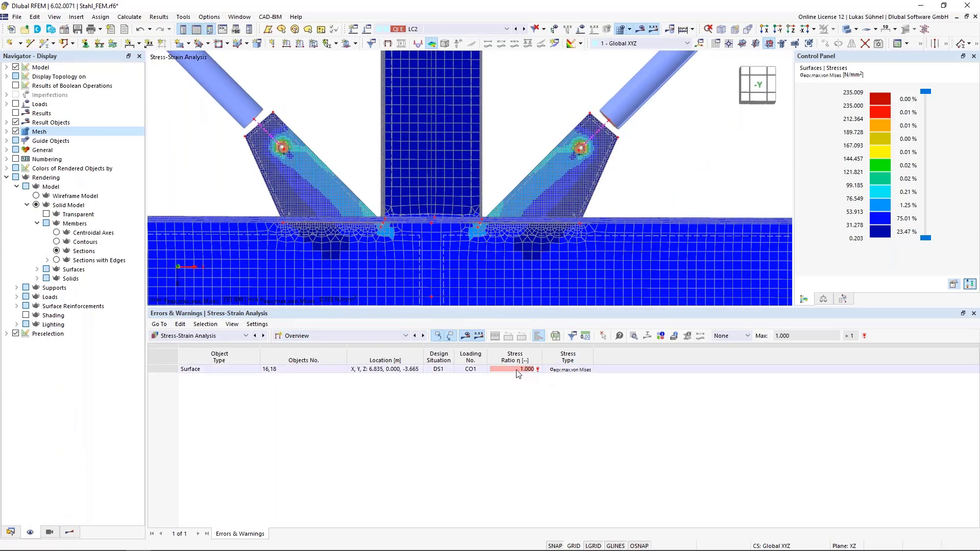
- List the stresses on surfaces by design situation and examine surface 16's von Mises stress and stress ratio around the bolt hole
click(365, 336)
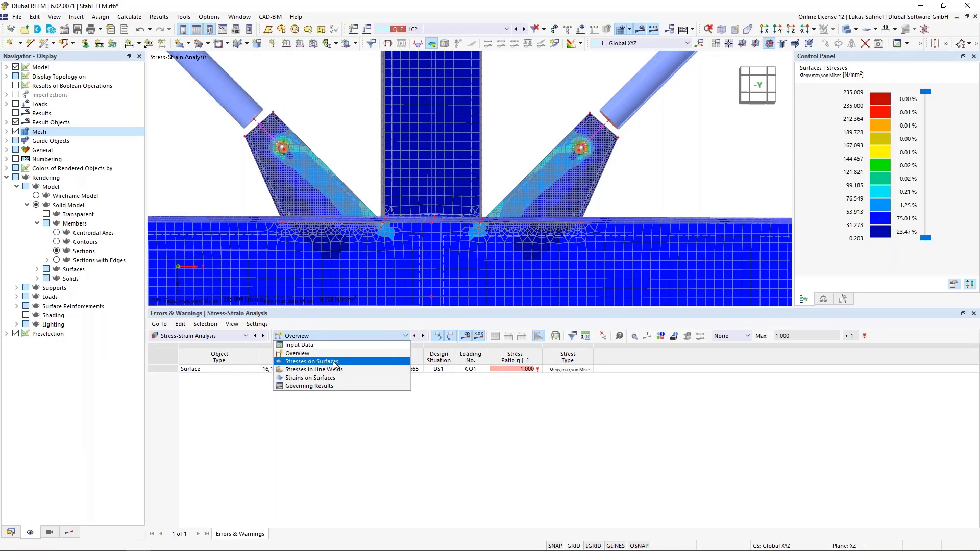
click(337, 362)
click(474, 386)
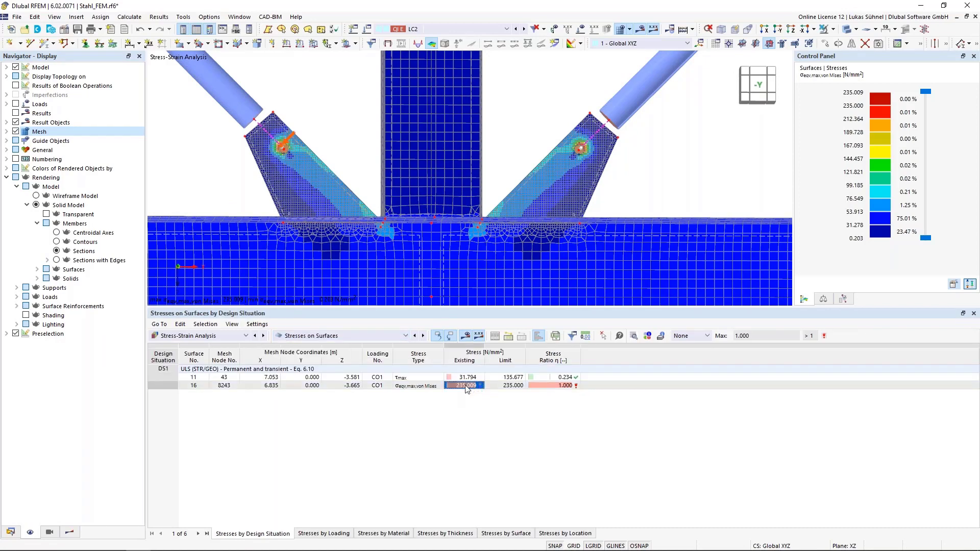
click(536, 385)
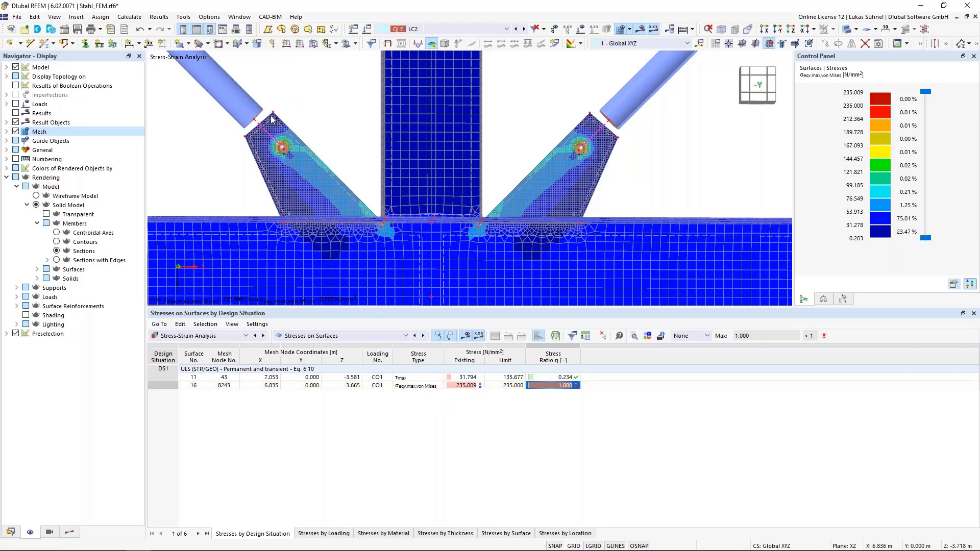
scroll(276, 134, up, 6)
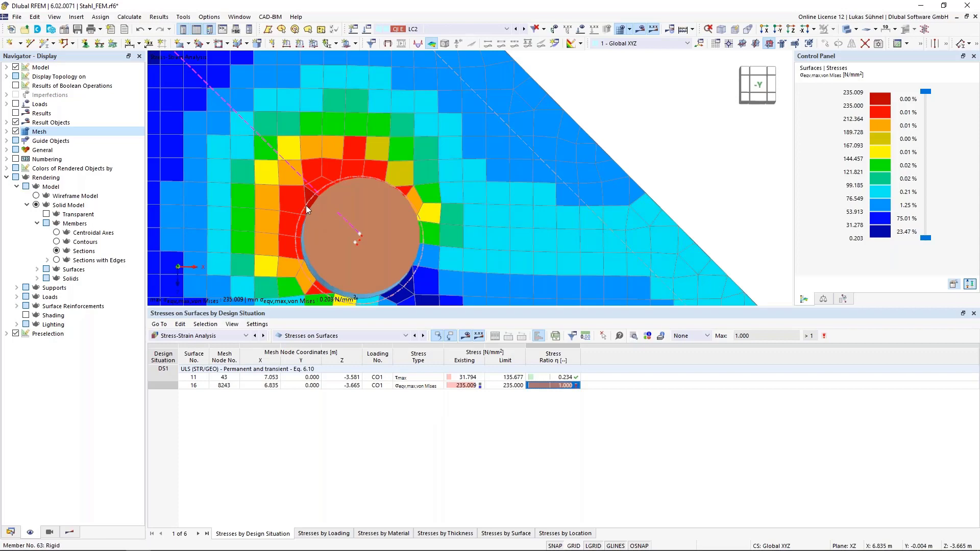
scroll(316, 243, down, 4)
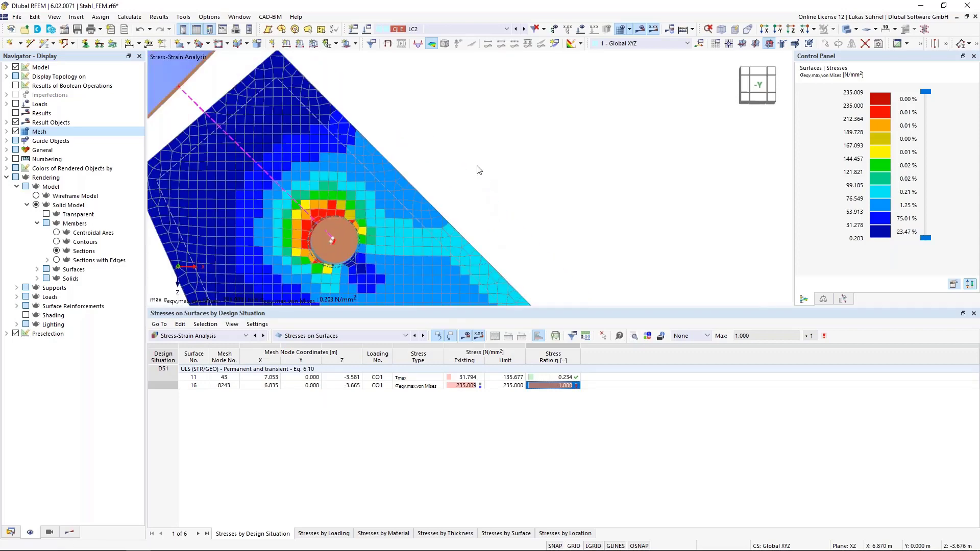
scroll(480, 171, down, 2)
scroll(397, 191, up, 2)
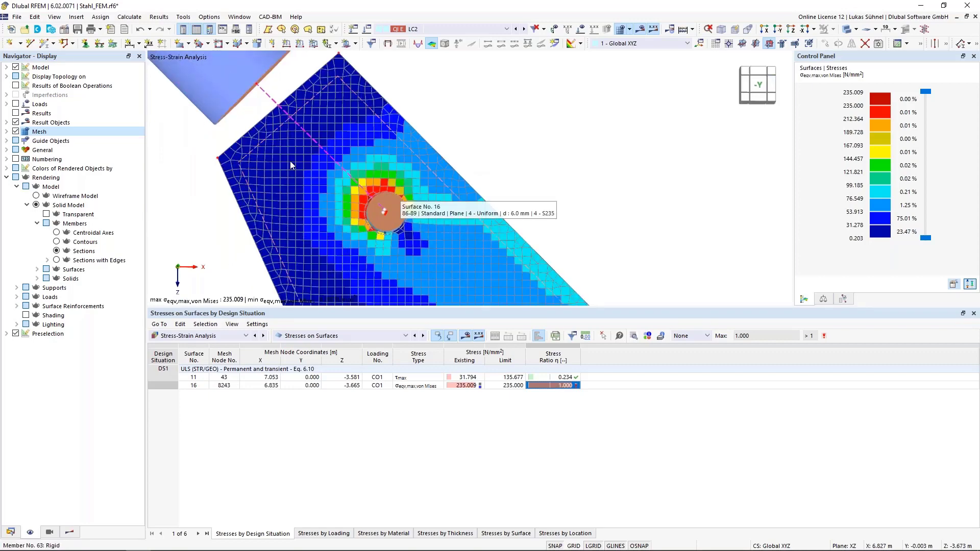
- List the strains on surfaces by design situation and check surface 18's existing von Mises strain
click(75, 527)
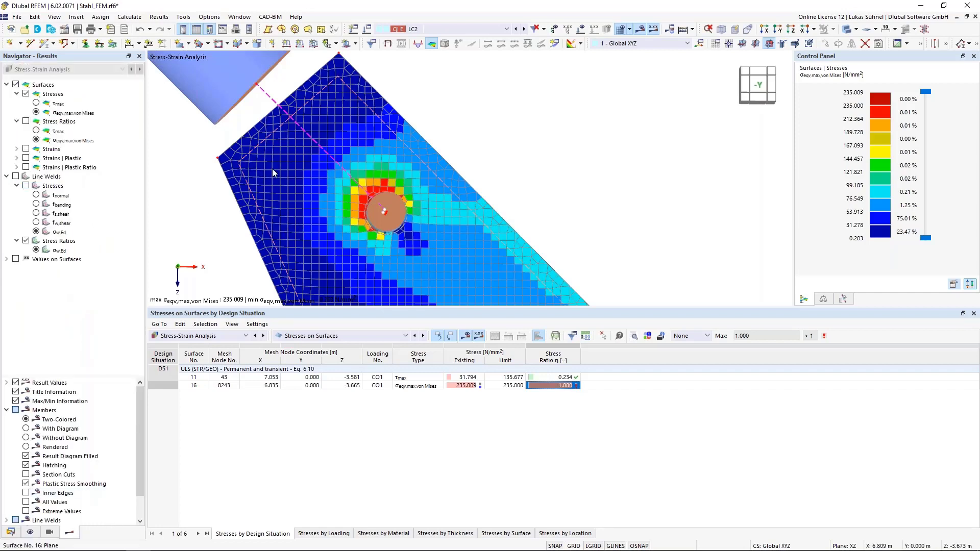
click(308, 337)
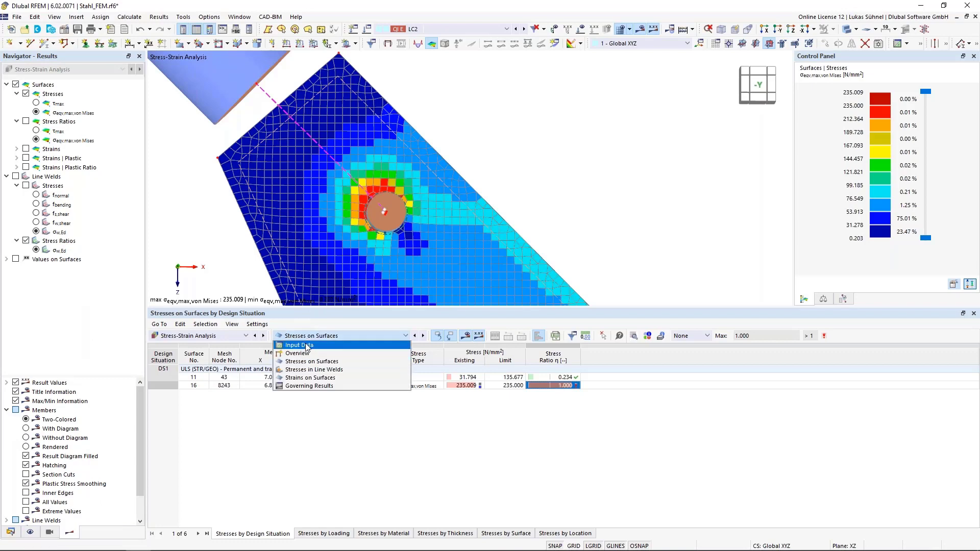
click(297, 387)
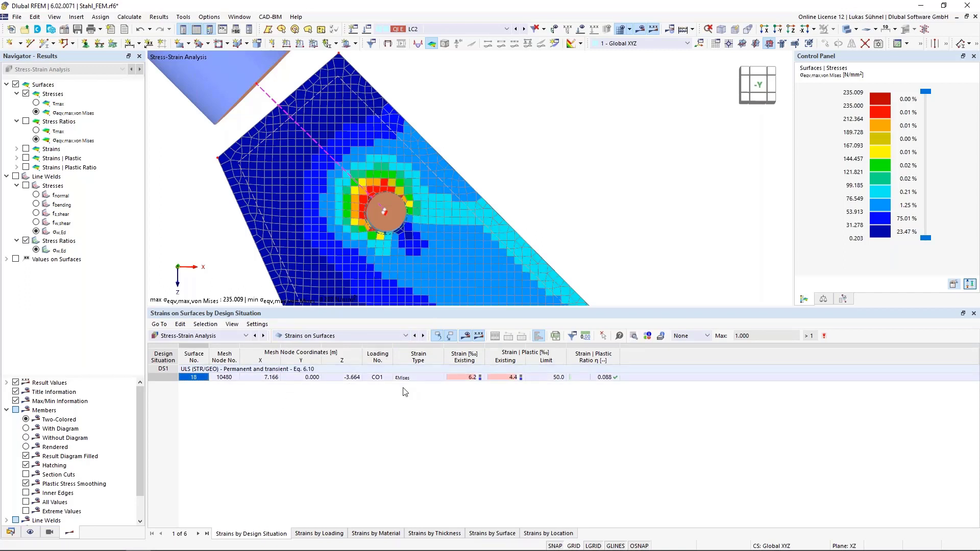
click(463, 377)
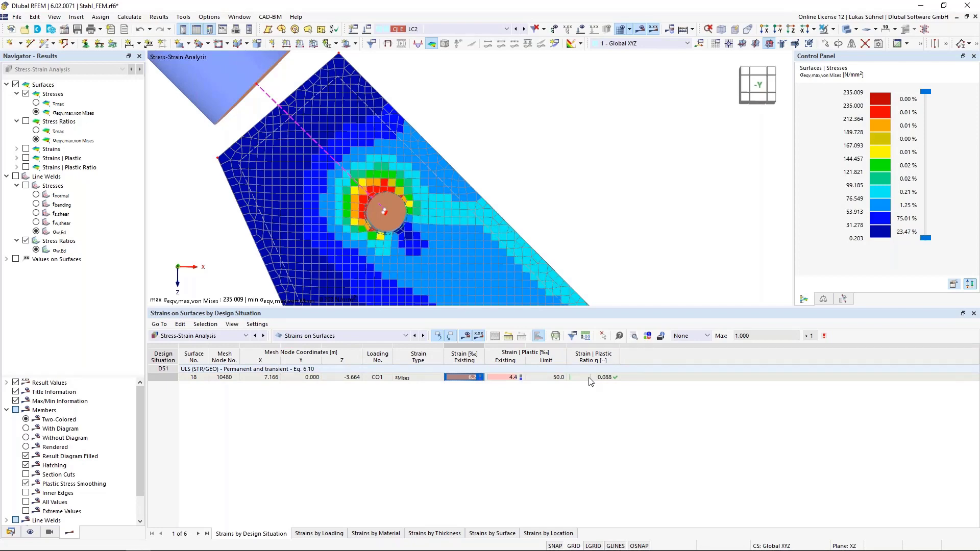
- Display the total surface strains on the gusset plates and view them closely around the bolt hole
scroll(516, 149, down, 4)
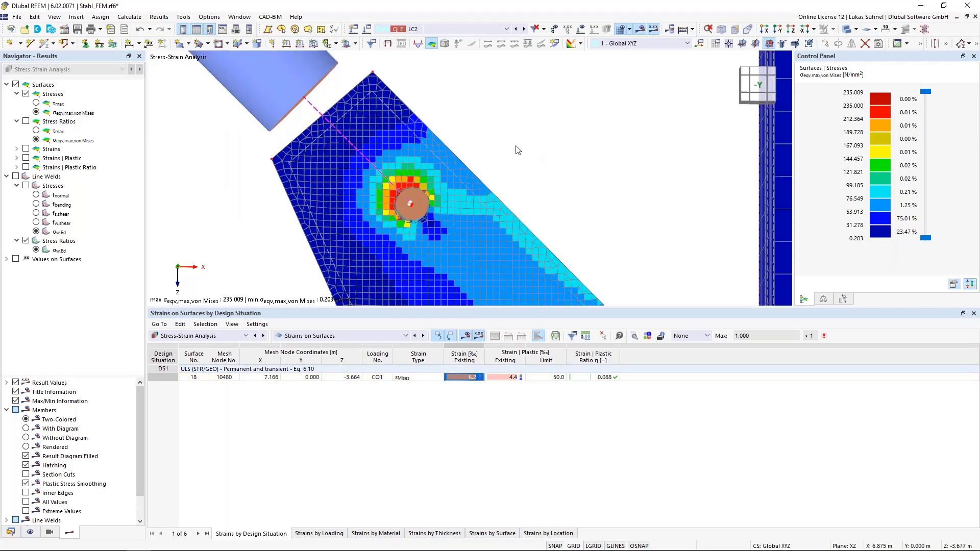
ctrl+middle_drag(517, 134, 419, 154)
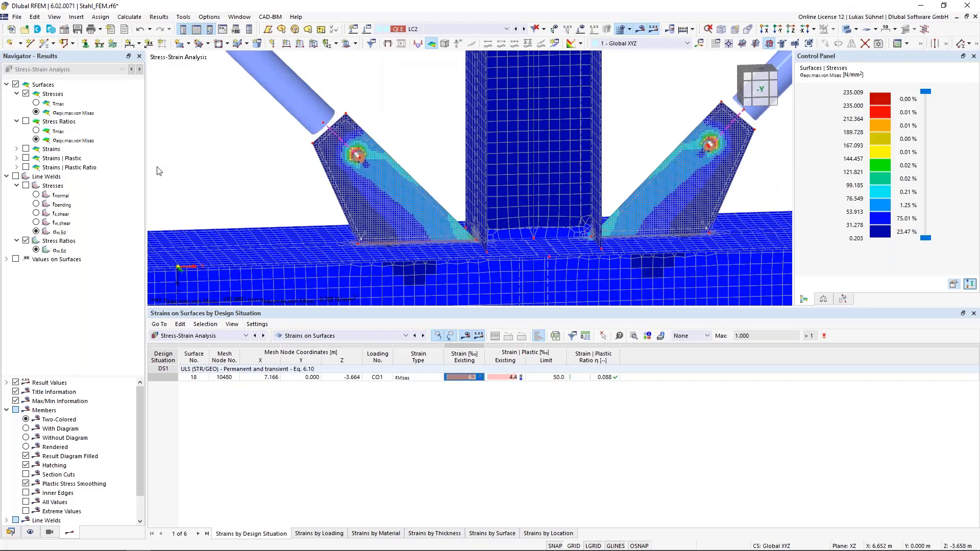
click(25, 149)
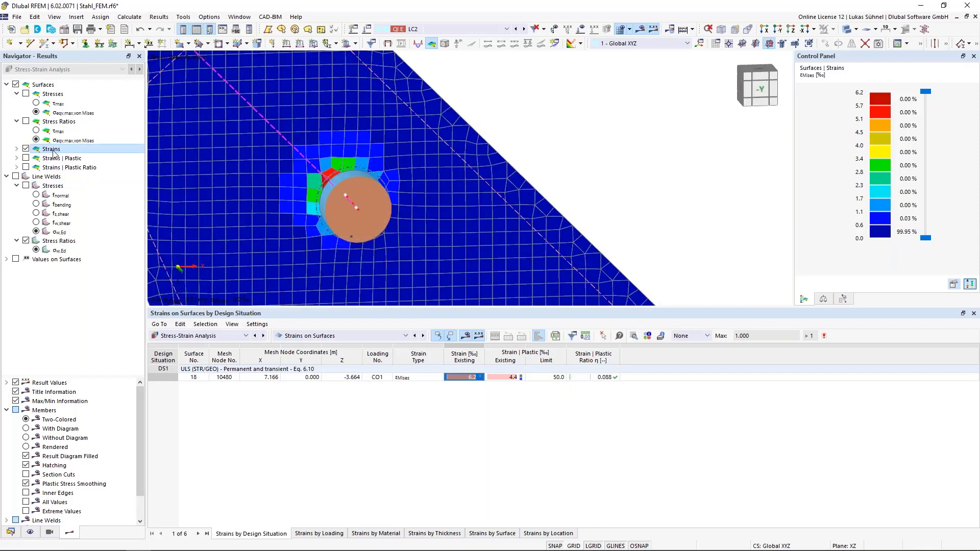
- Display the plastic strains εp-Mises, previewing the plastic strain ratio for comparison, and examine them around the gusset plate's bolt hole
click(17, 158)
click(26, 158)
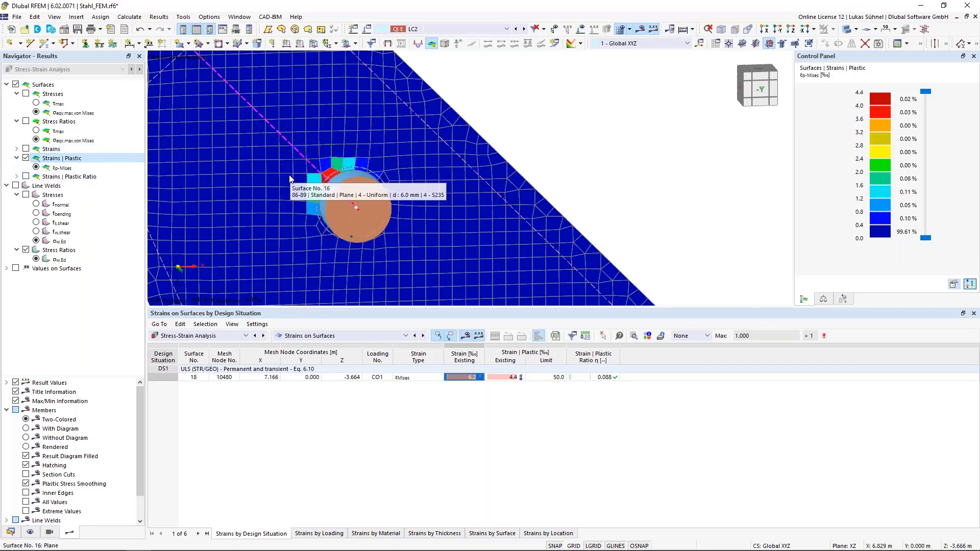
click(17, 177)
click(26, 177)
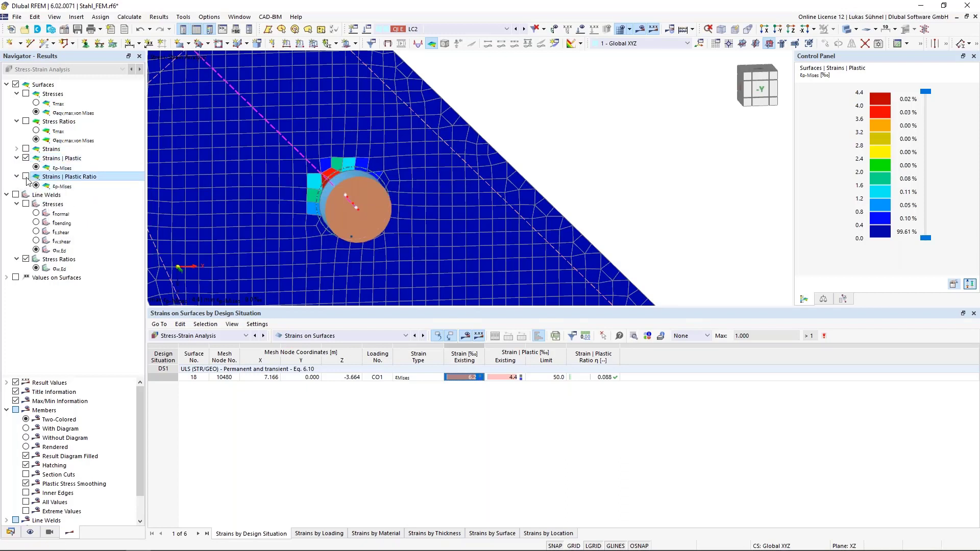
click(26, 158)
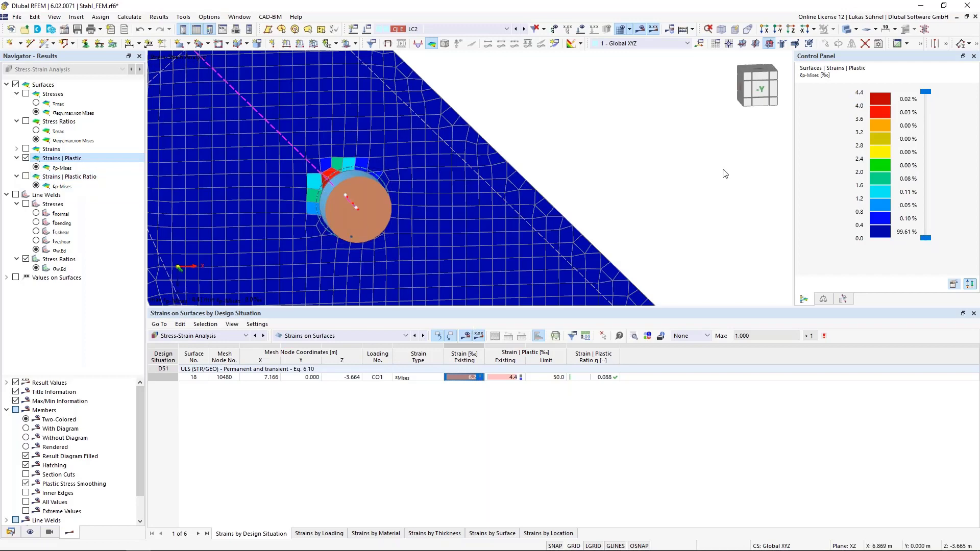
scroll(276, 175, up, 3)
scroll(327, 186, down, 6)
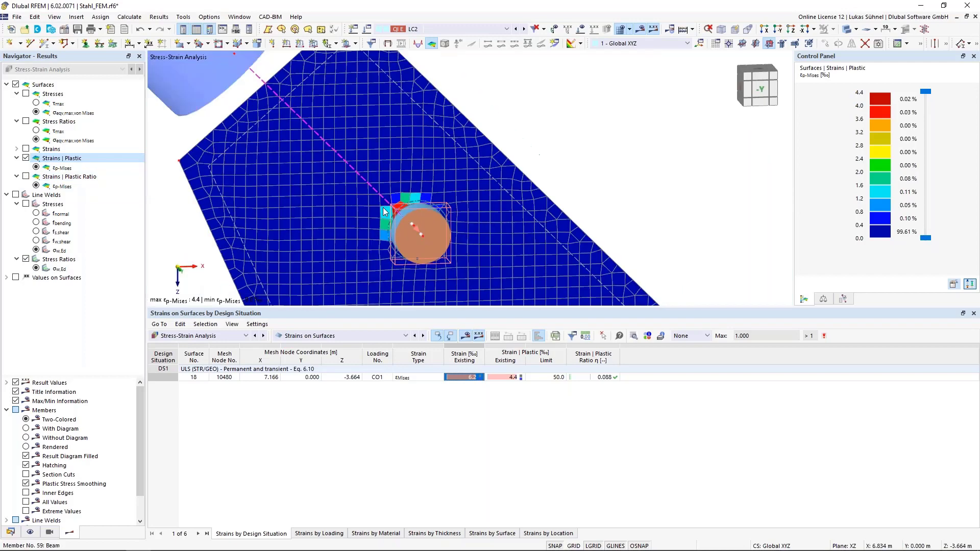